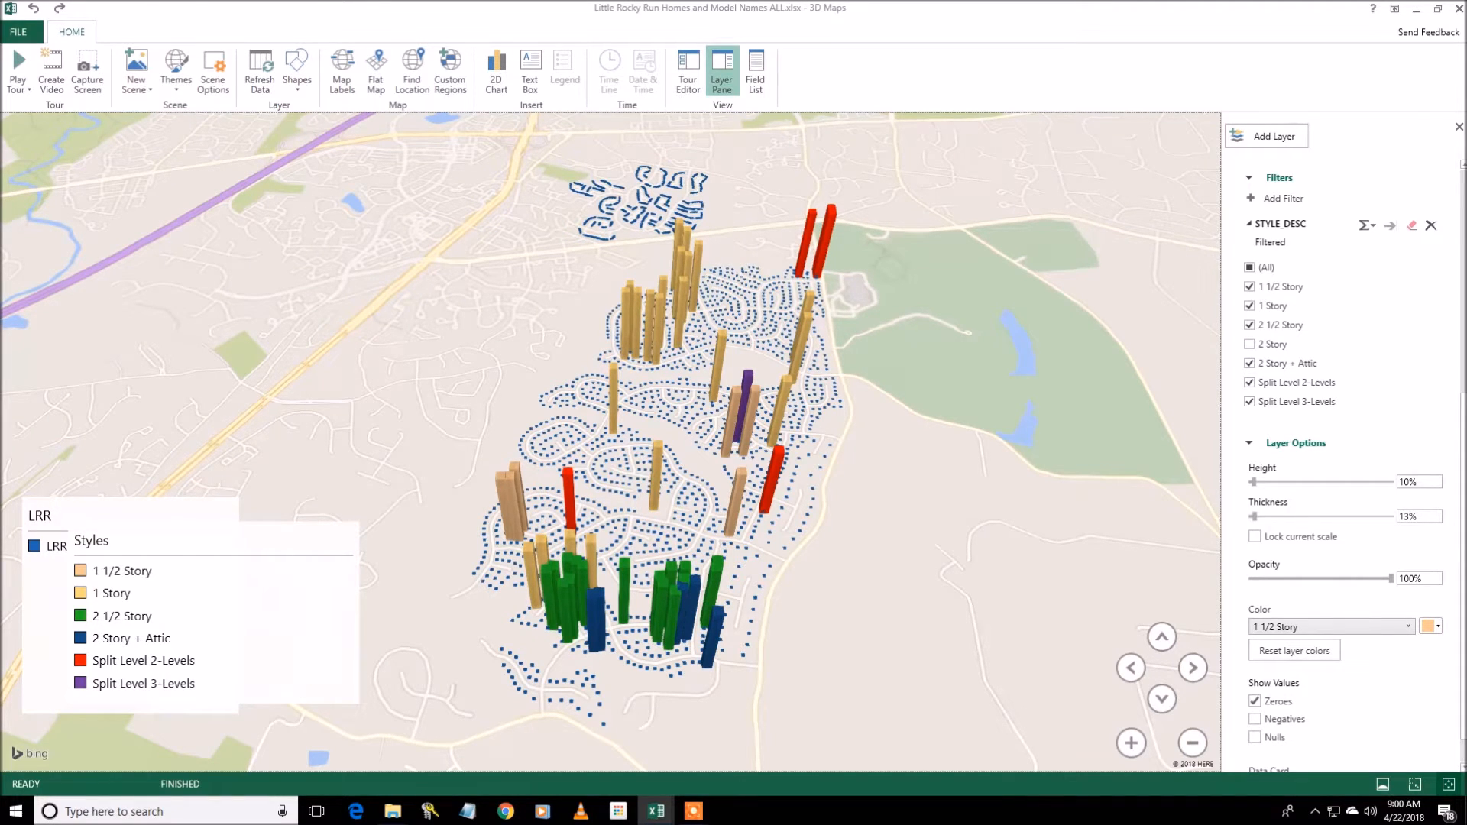
Compare the 3D Maps view of home styles with the source home data in the worksheet
key(alt+Tab)
key(Tab)
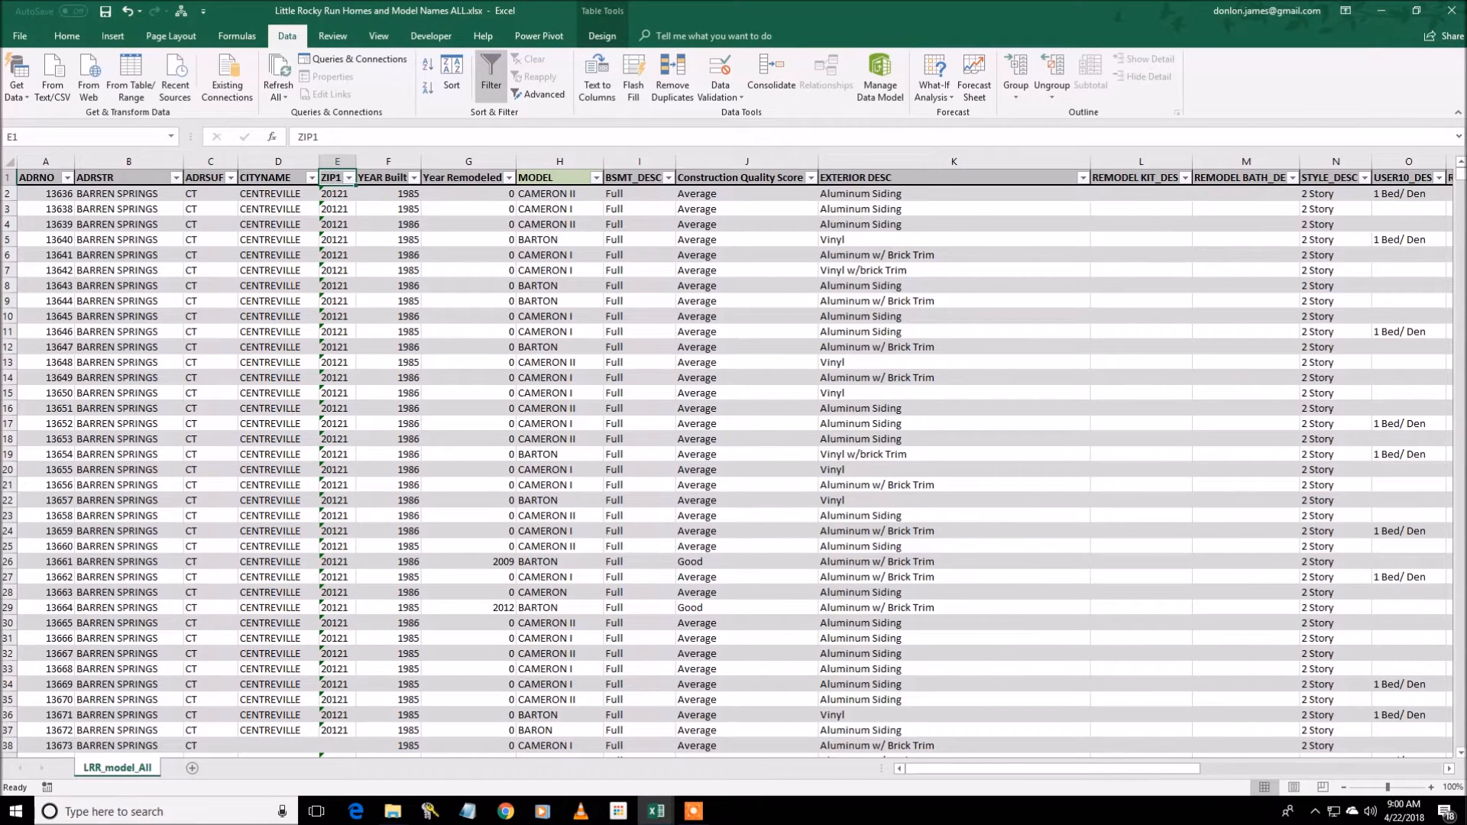
key(alt+Tab)
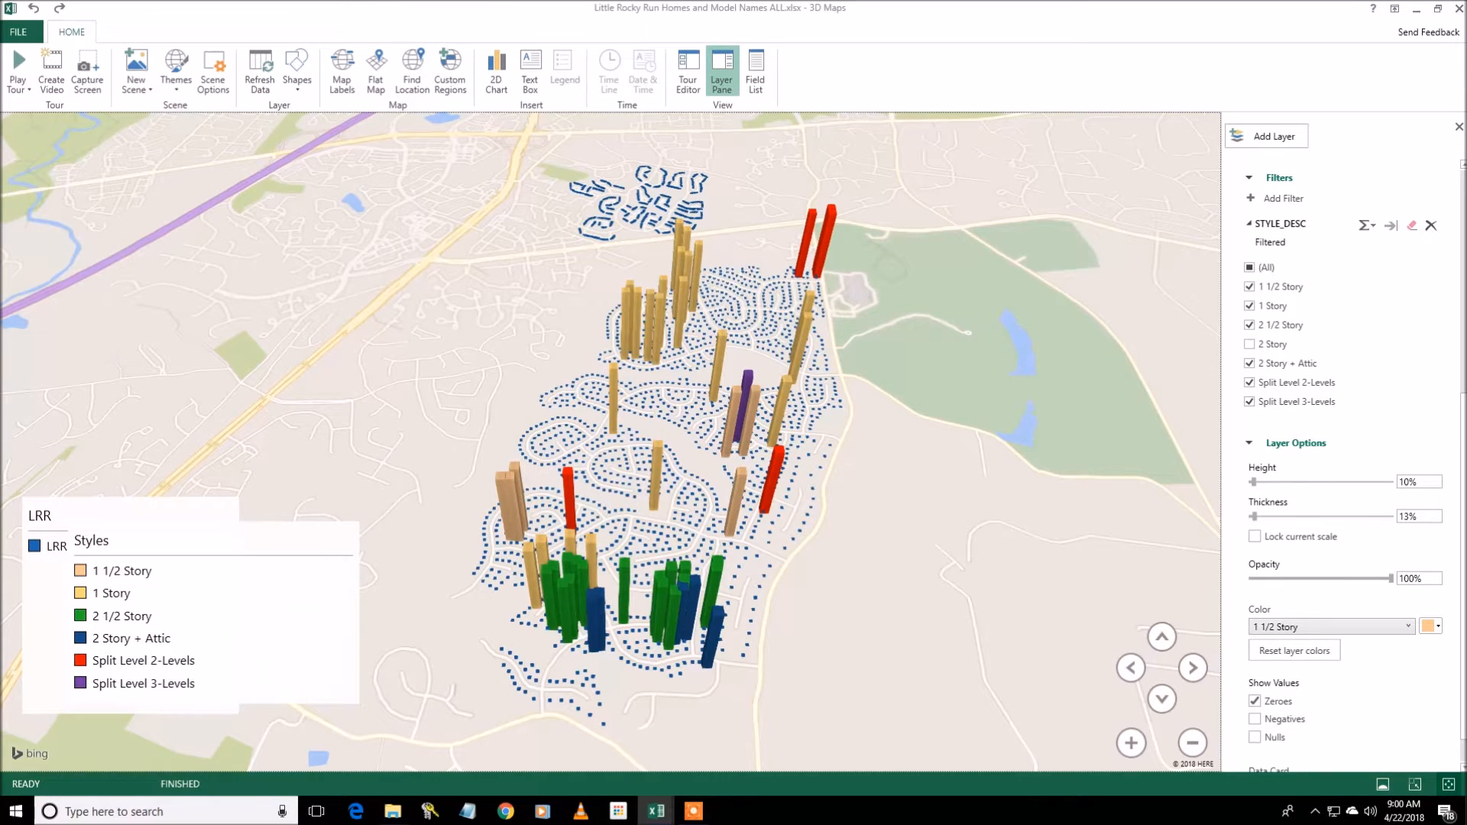
key(alt+Tab)
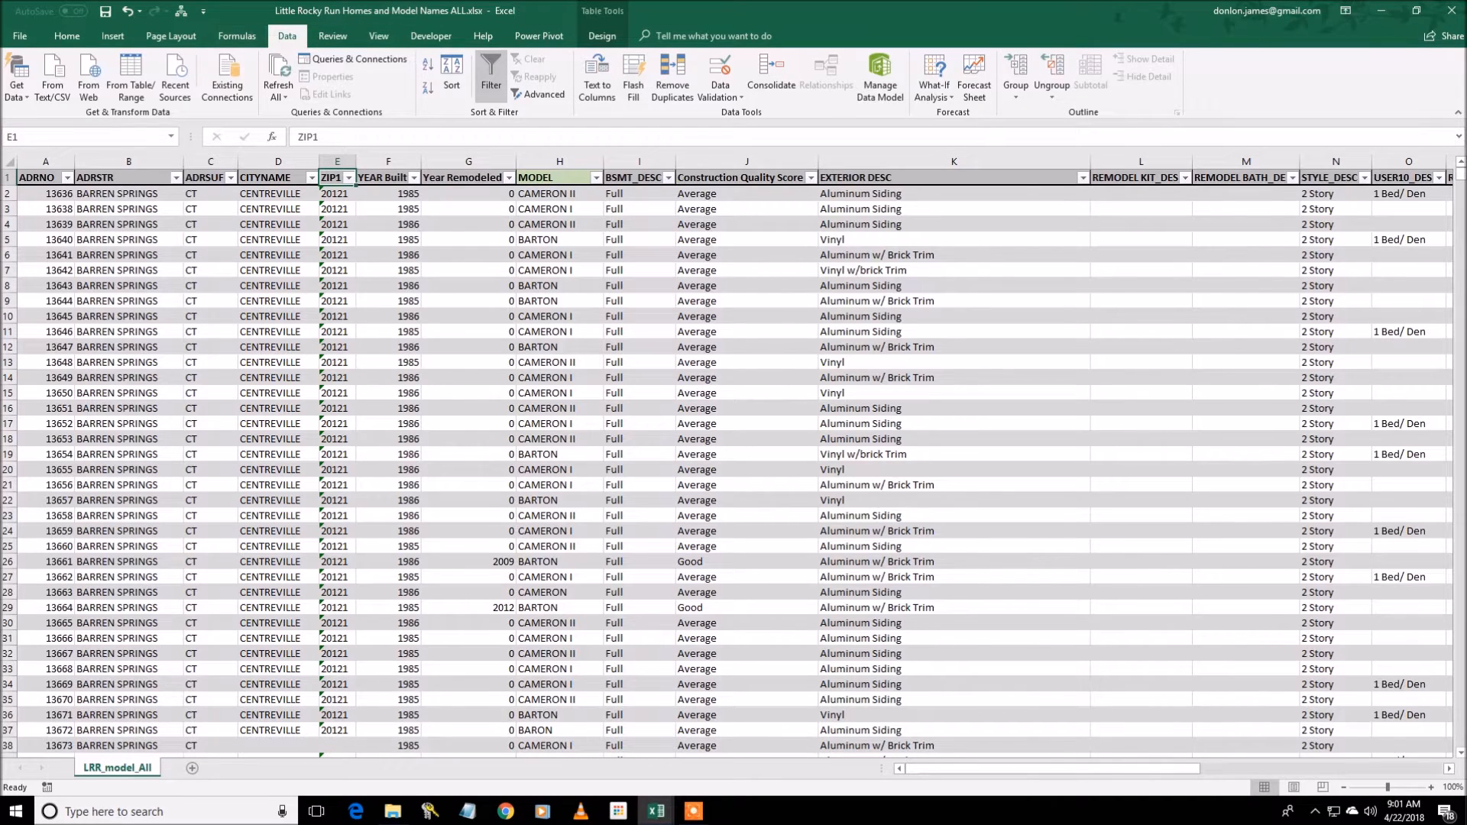
Preview the Filled Map chart type on the home data without inserting it
click(113, 36)
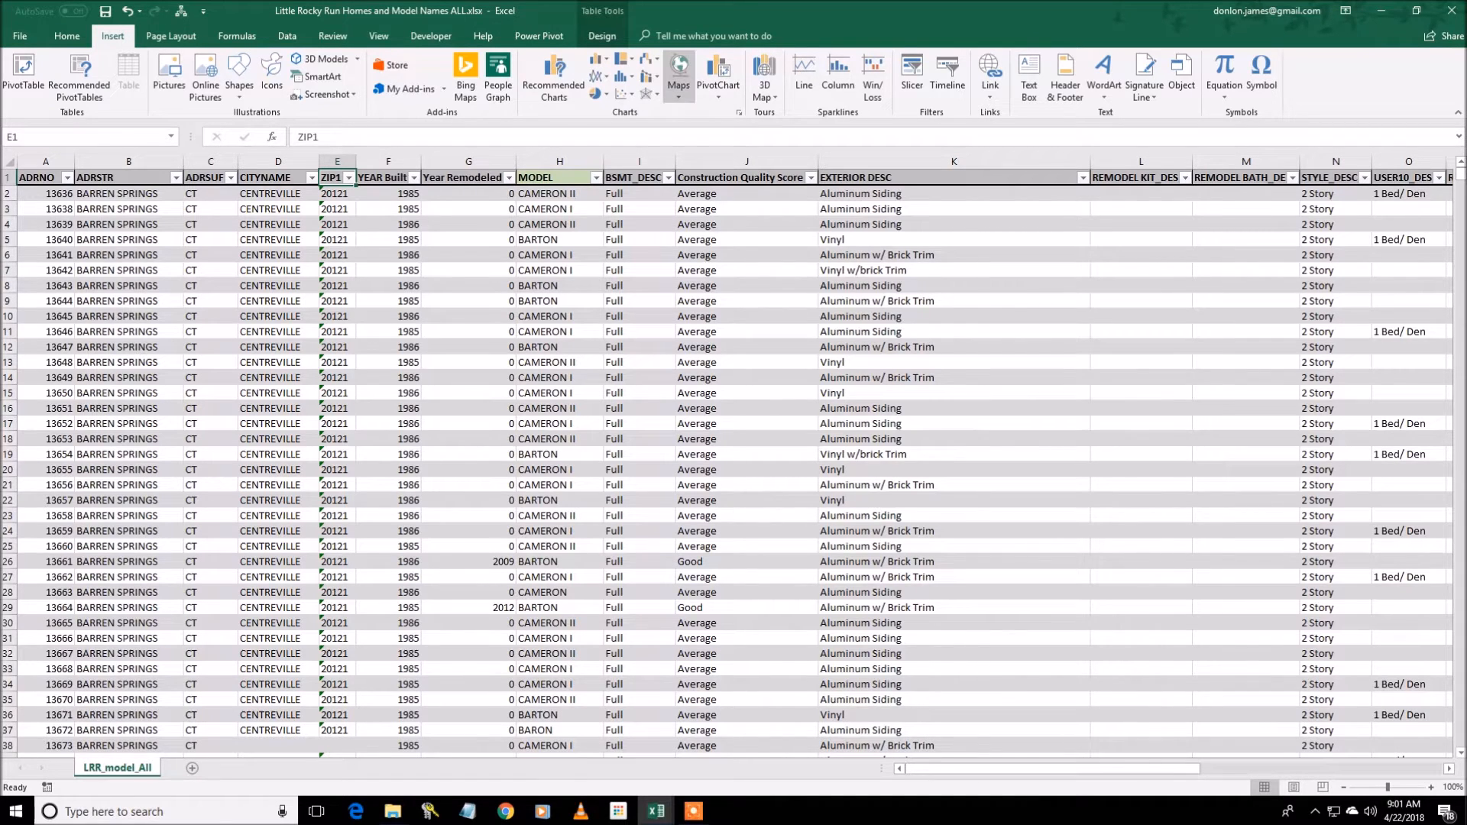
click(678, 75)
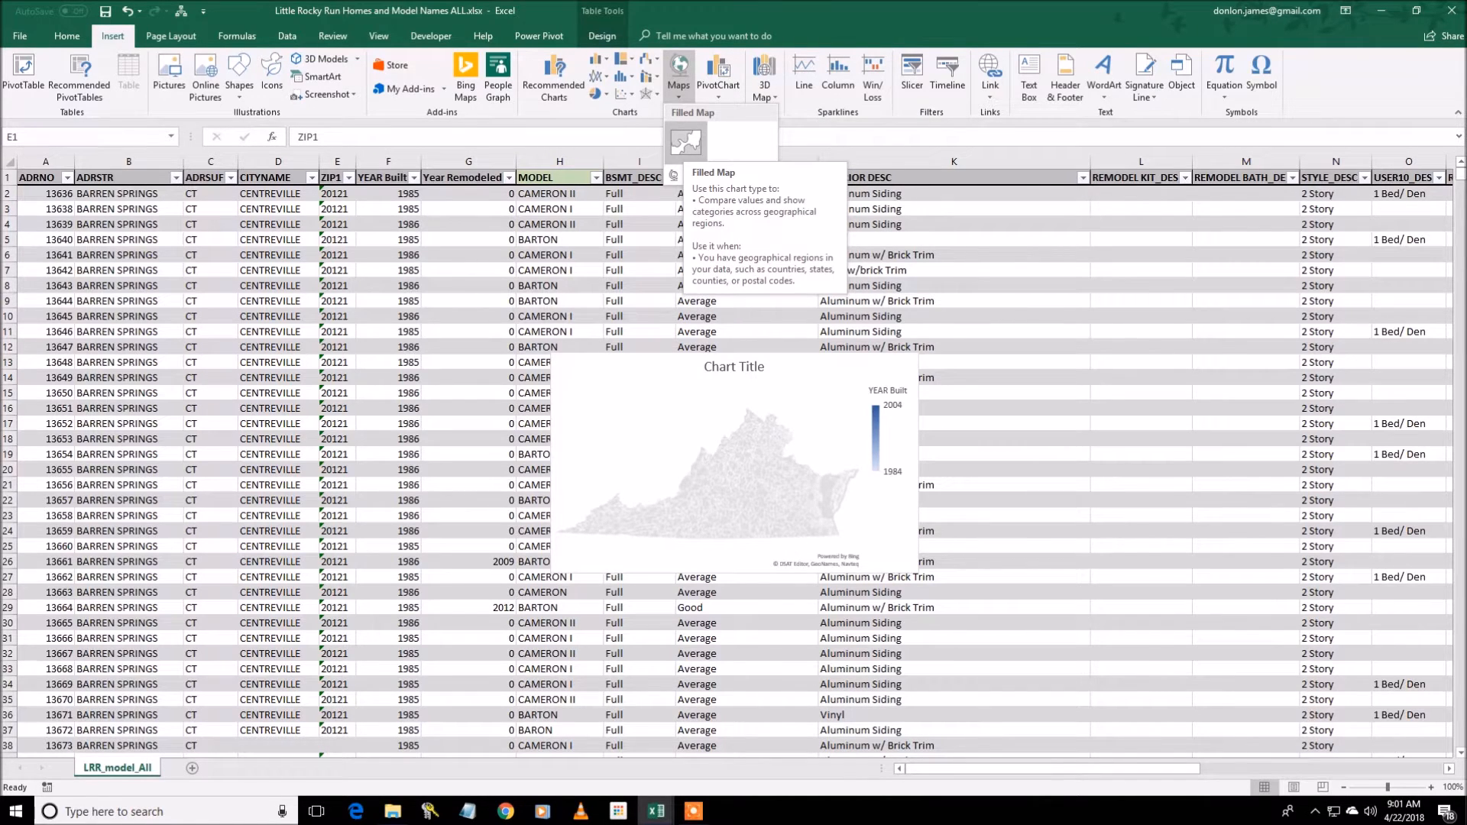
click(678, 72)
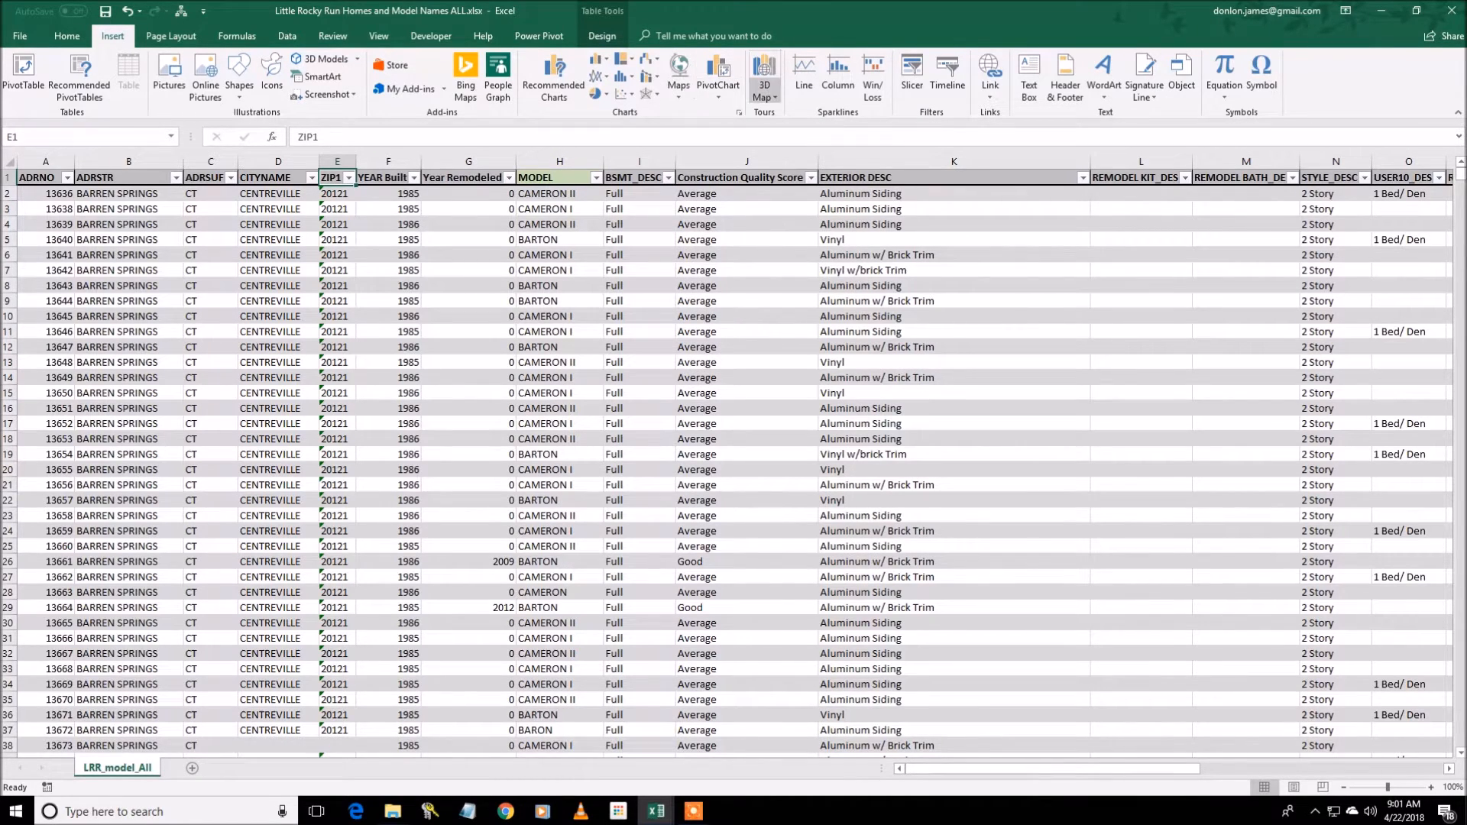
Launch 3D Maps from the workbook and open the existing Tour 1
click(764, 77)
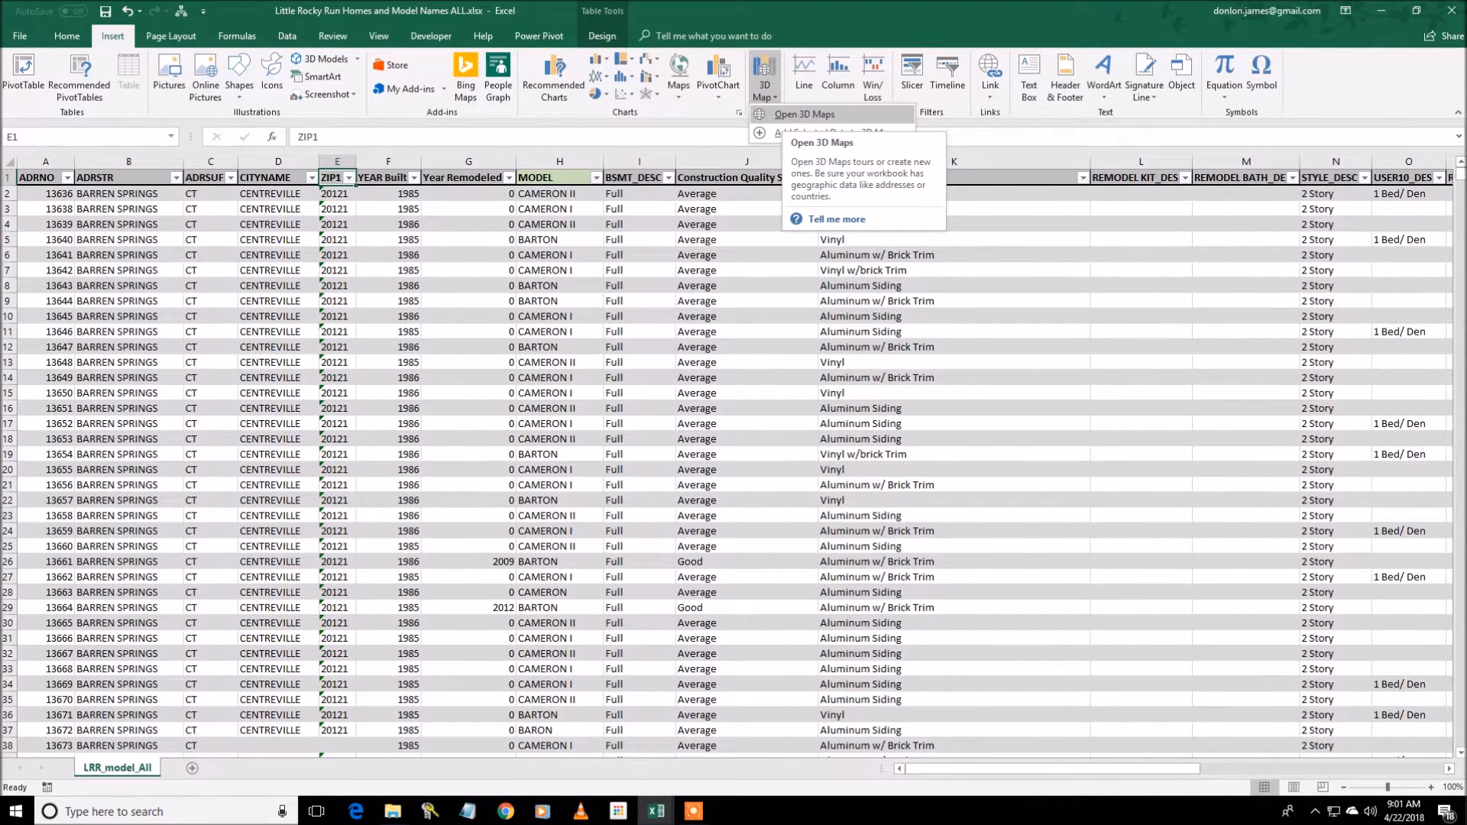
click(803, 113)
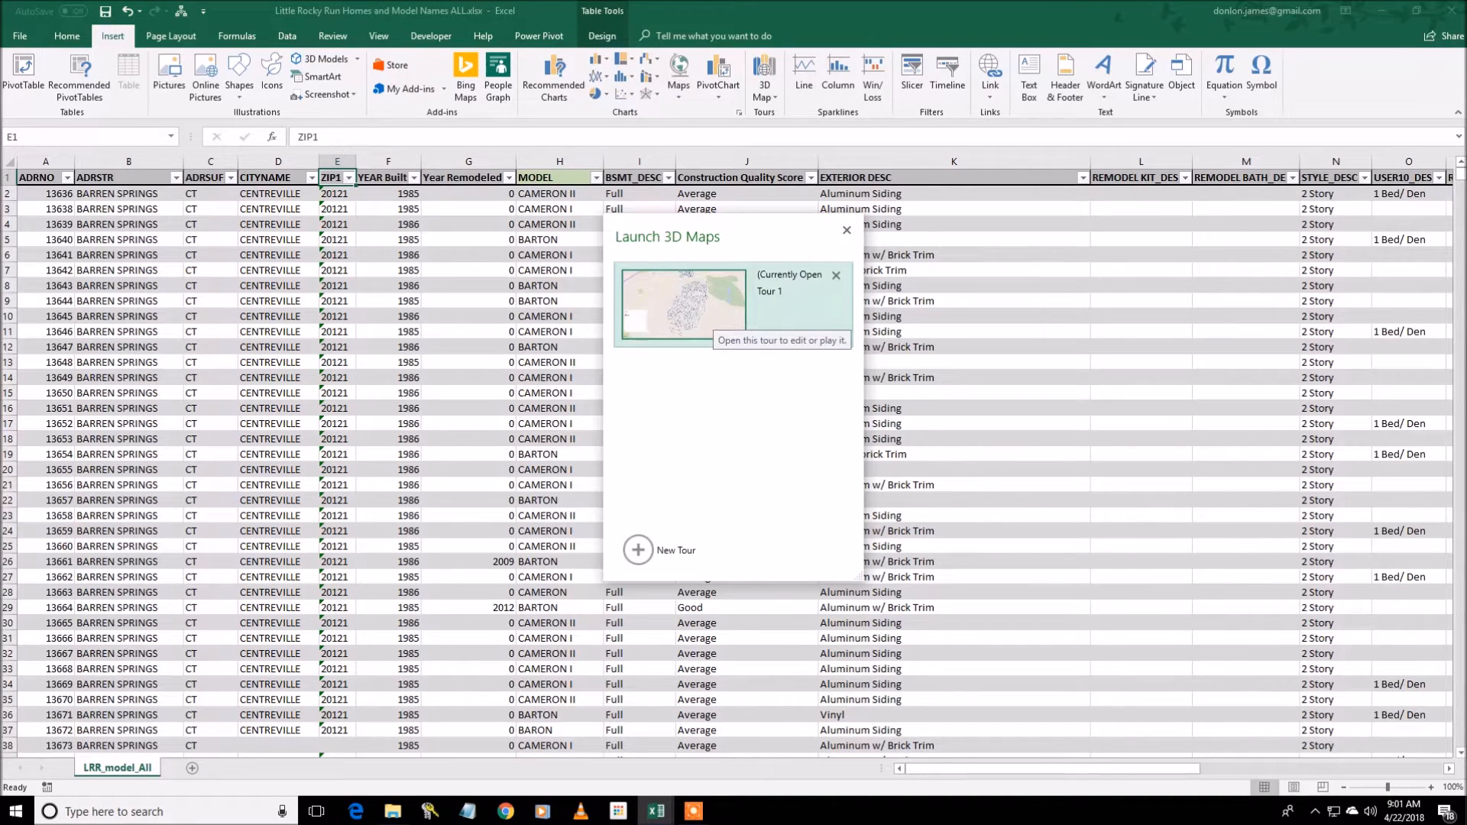
click(688, 306)
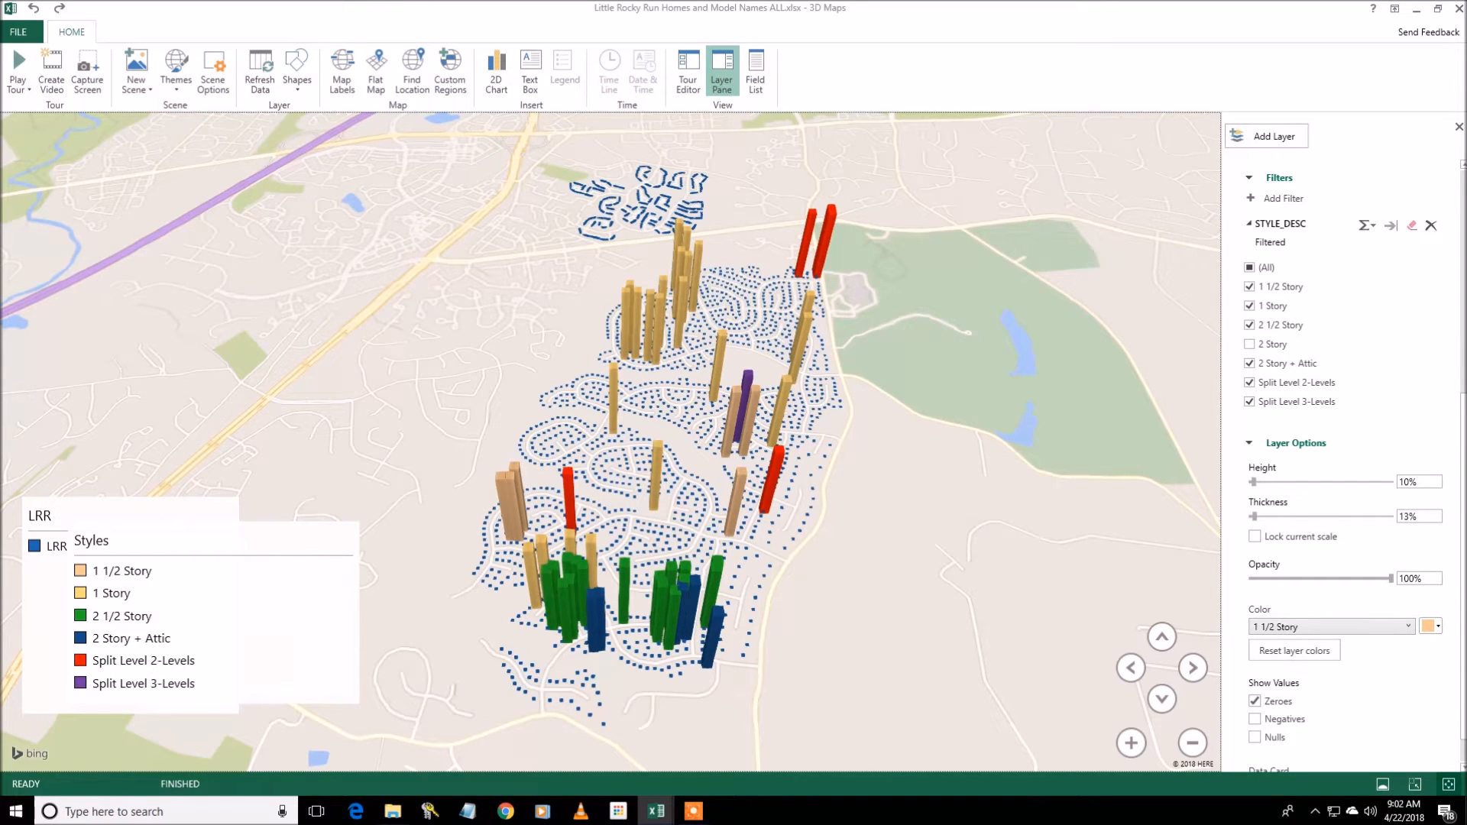
key(alt+Tab)
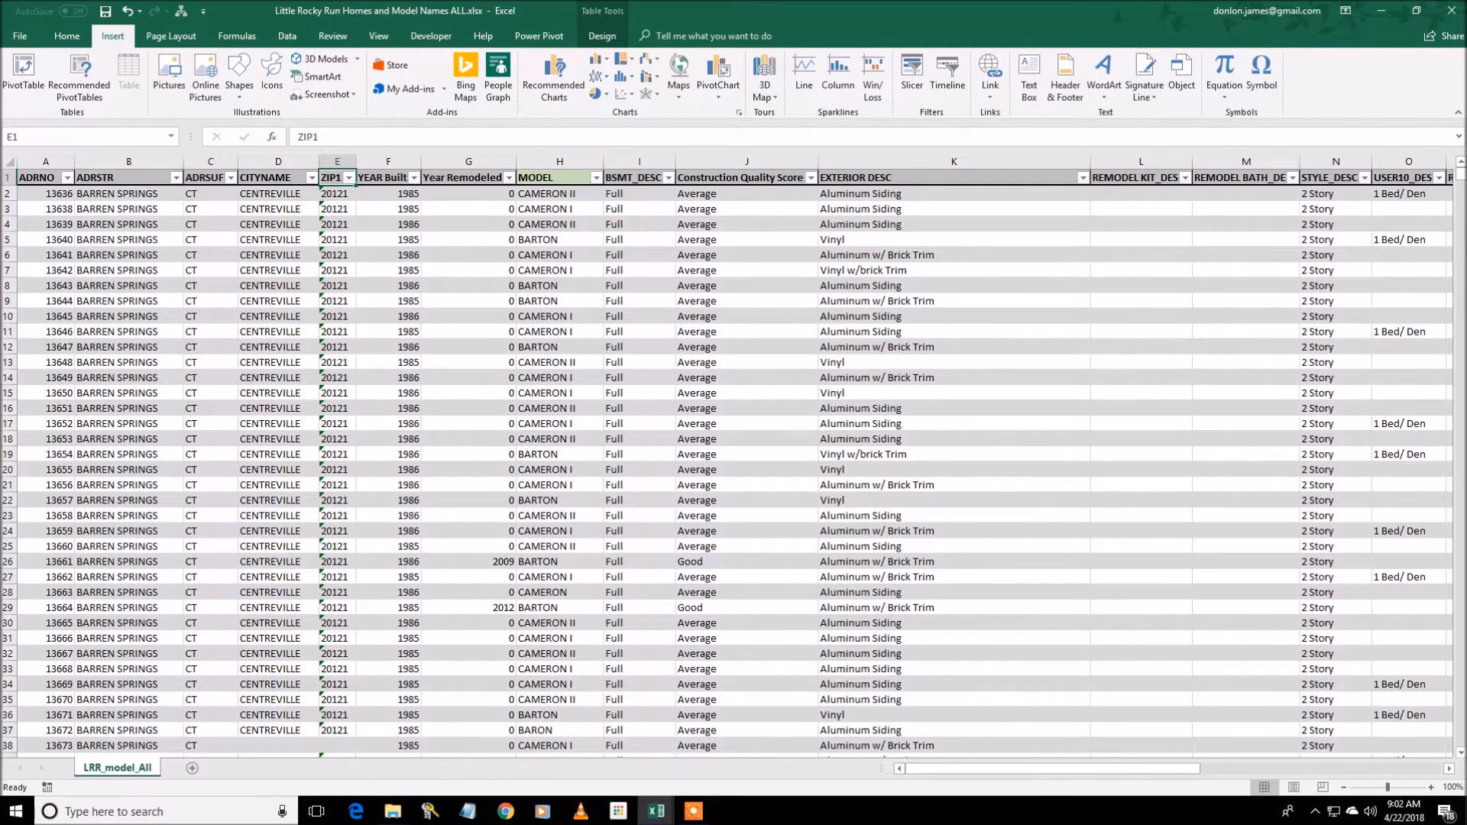
key(alt+Tab)
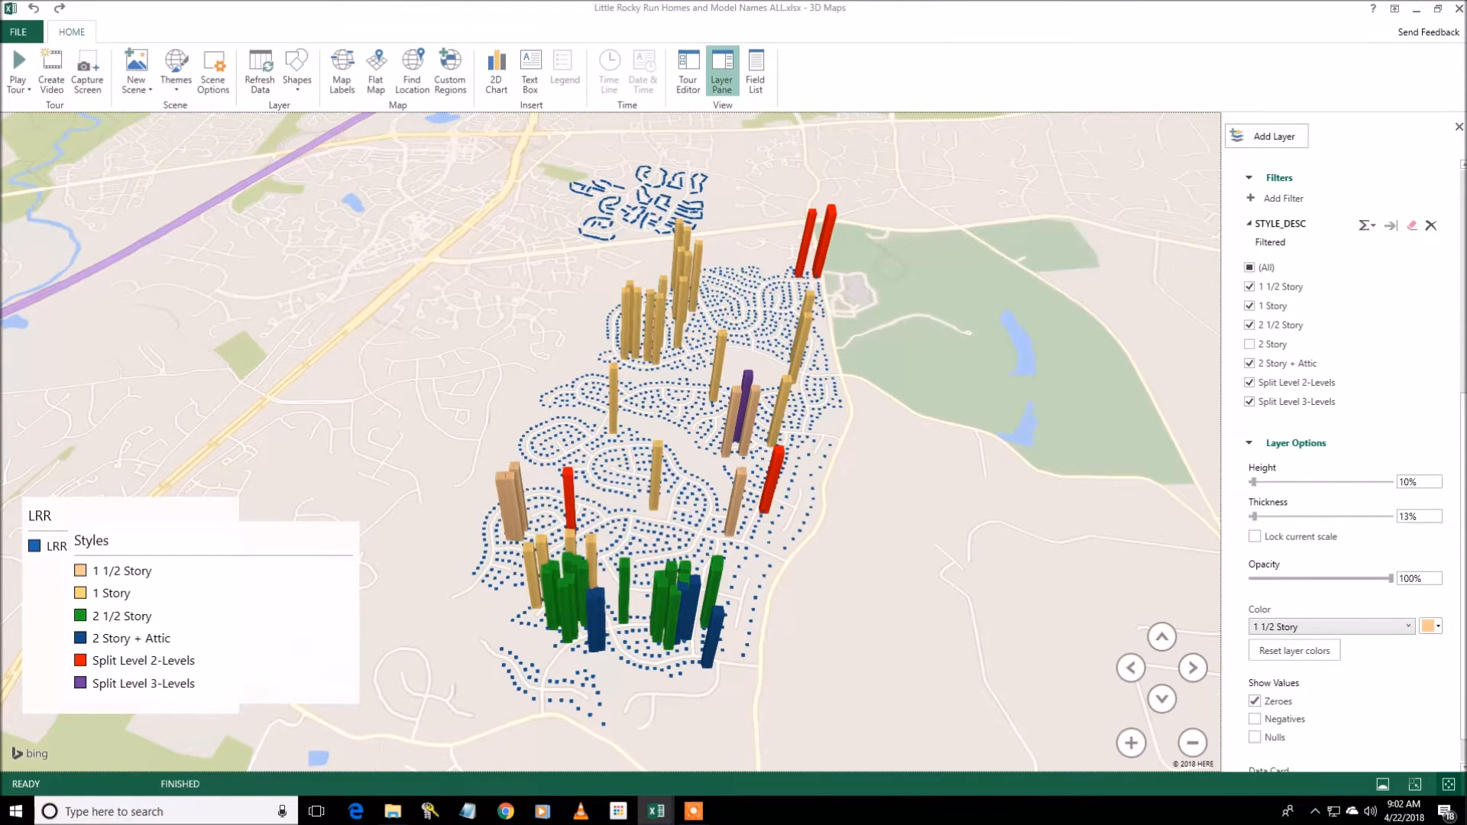
key(alt+Tab)
key(alt+Tab)
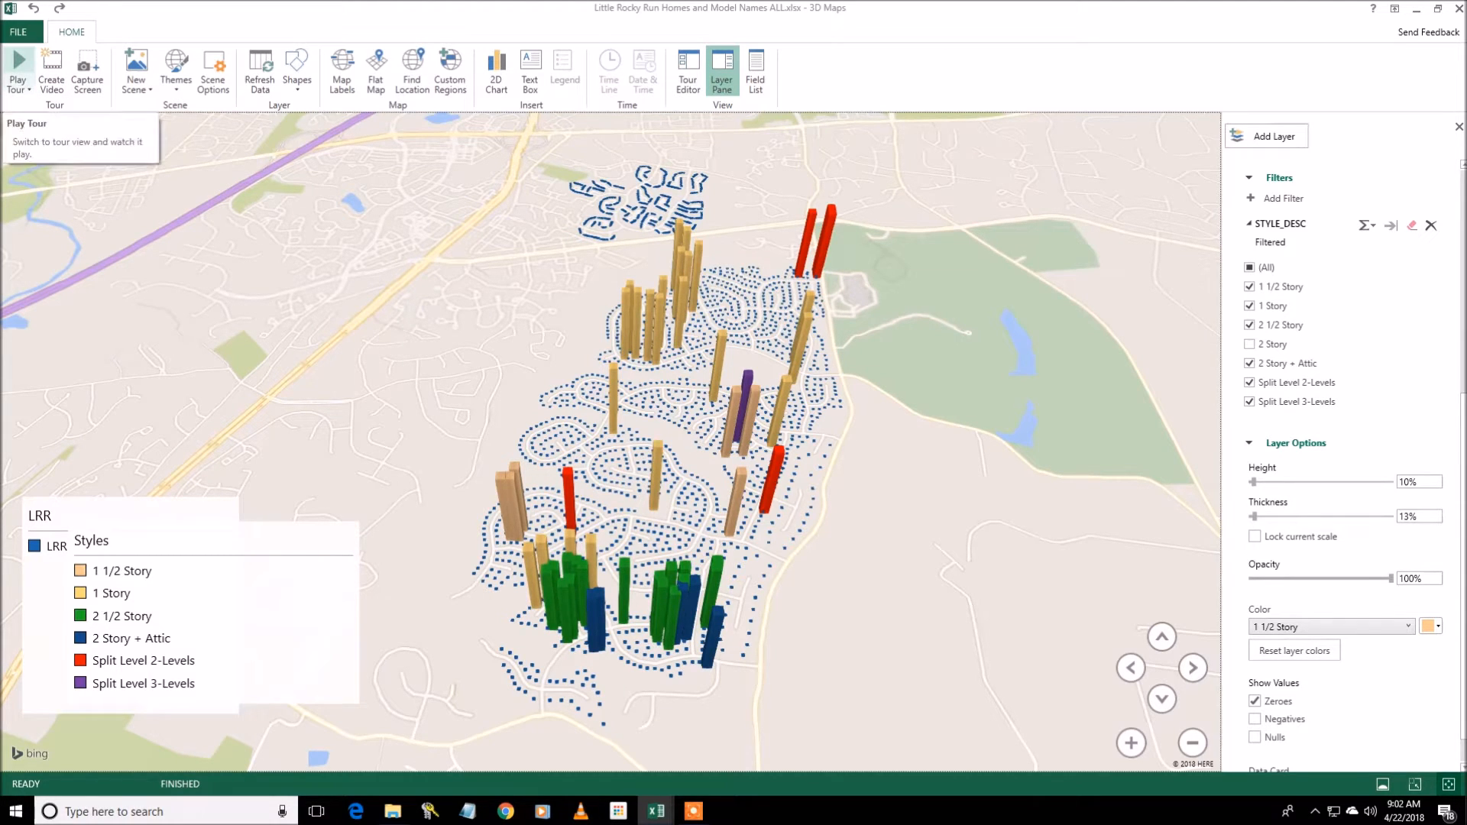
View the Tour Editor and the Find Location dialog, closing each without making changes
click(688, 72)
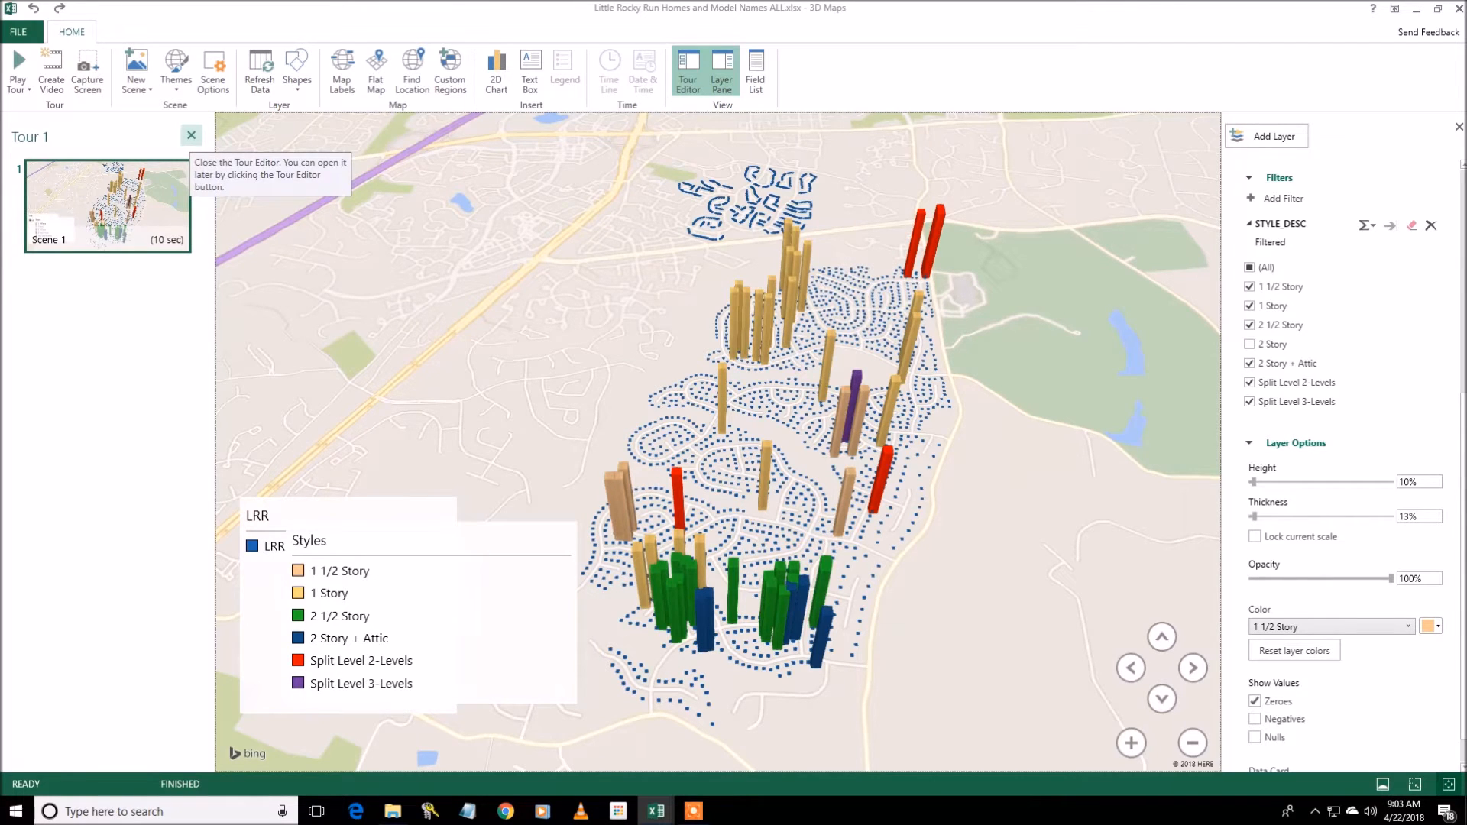
click(191, 135)
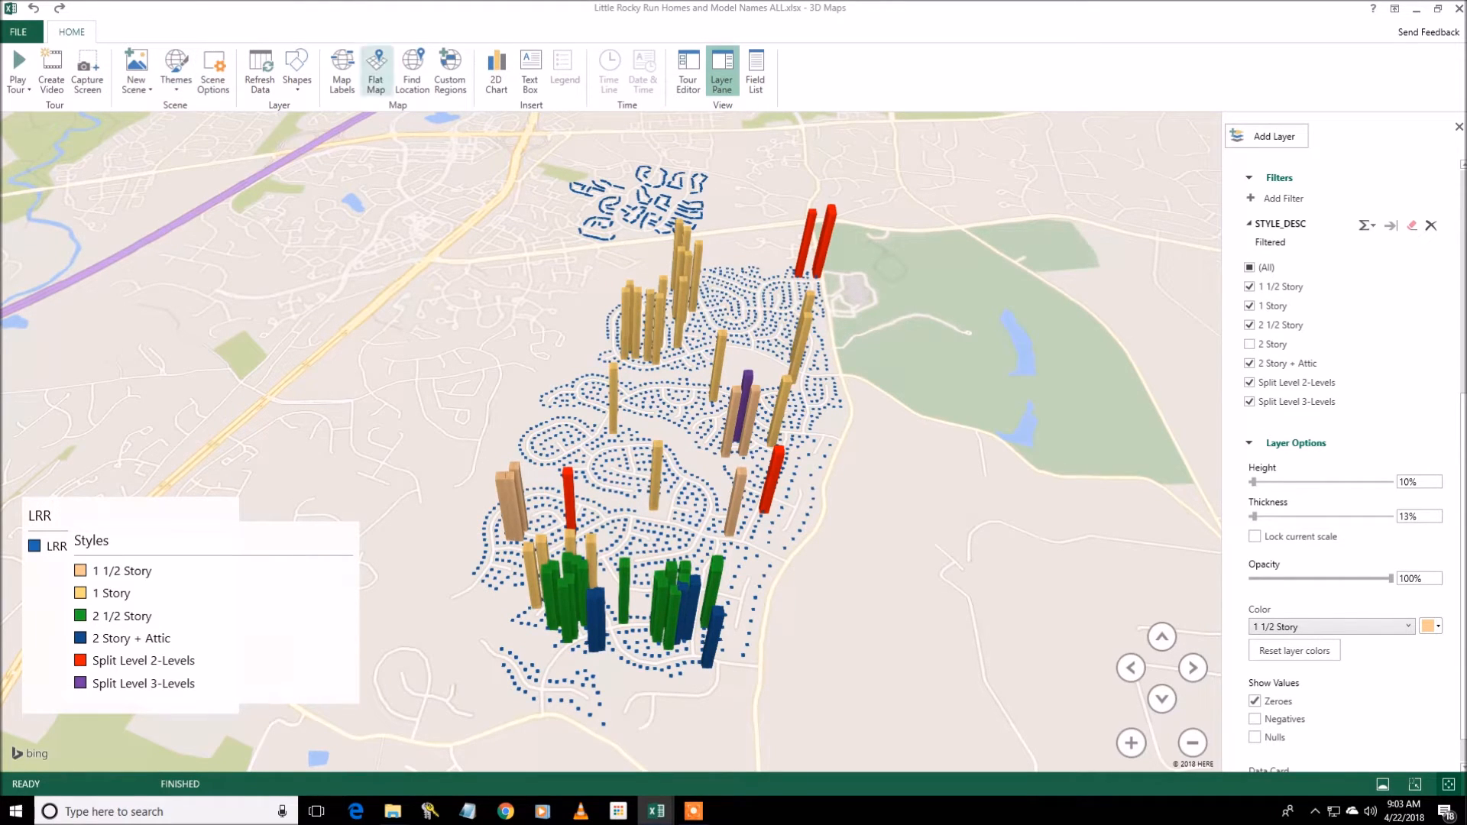
click(411, 70)
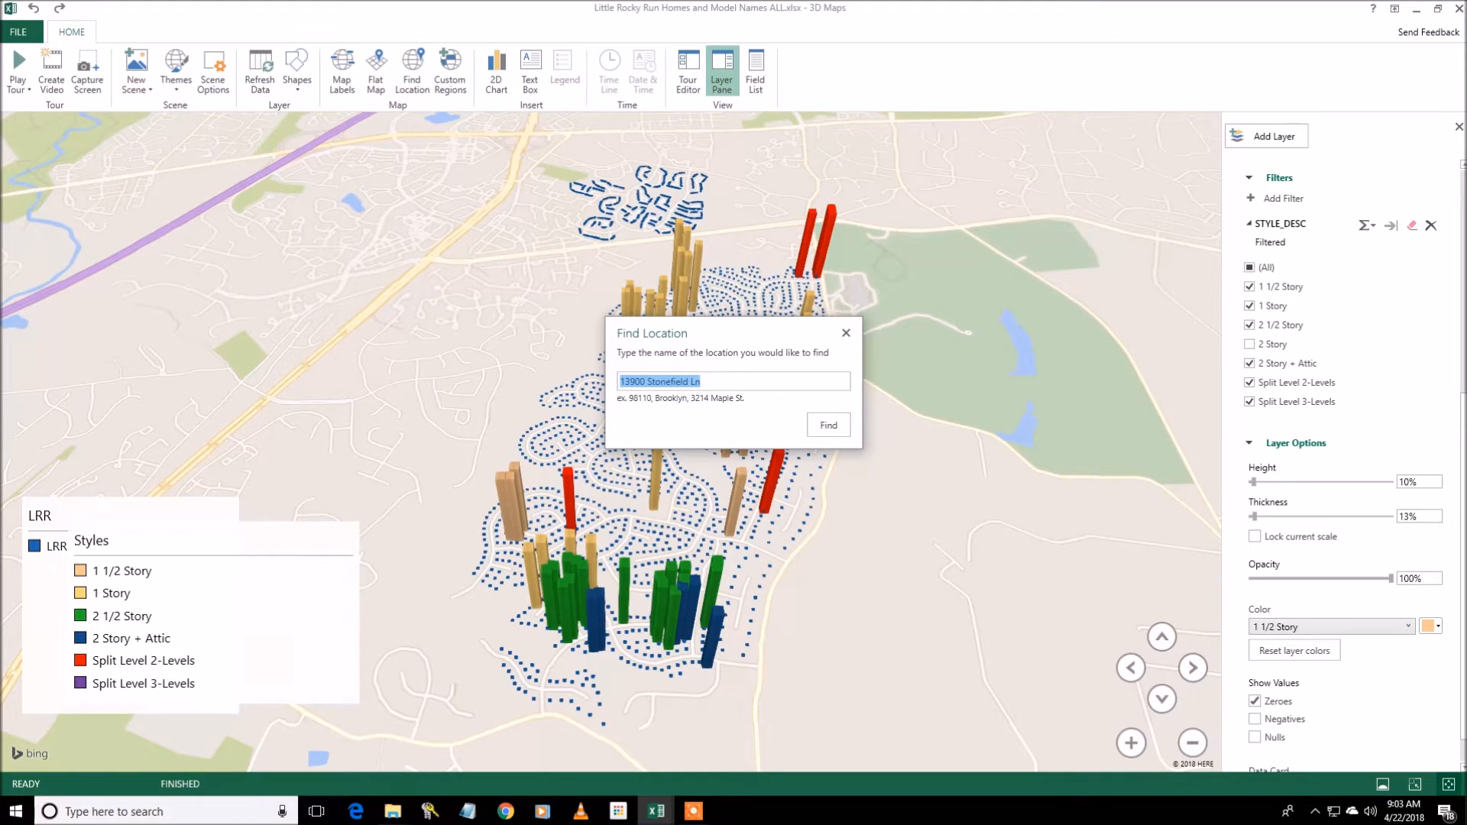
click(846, 332)
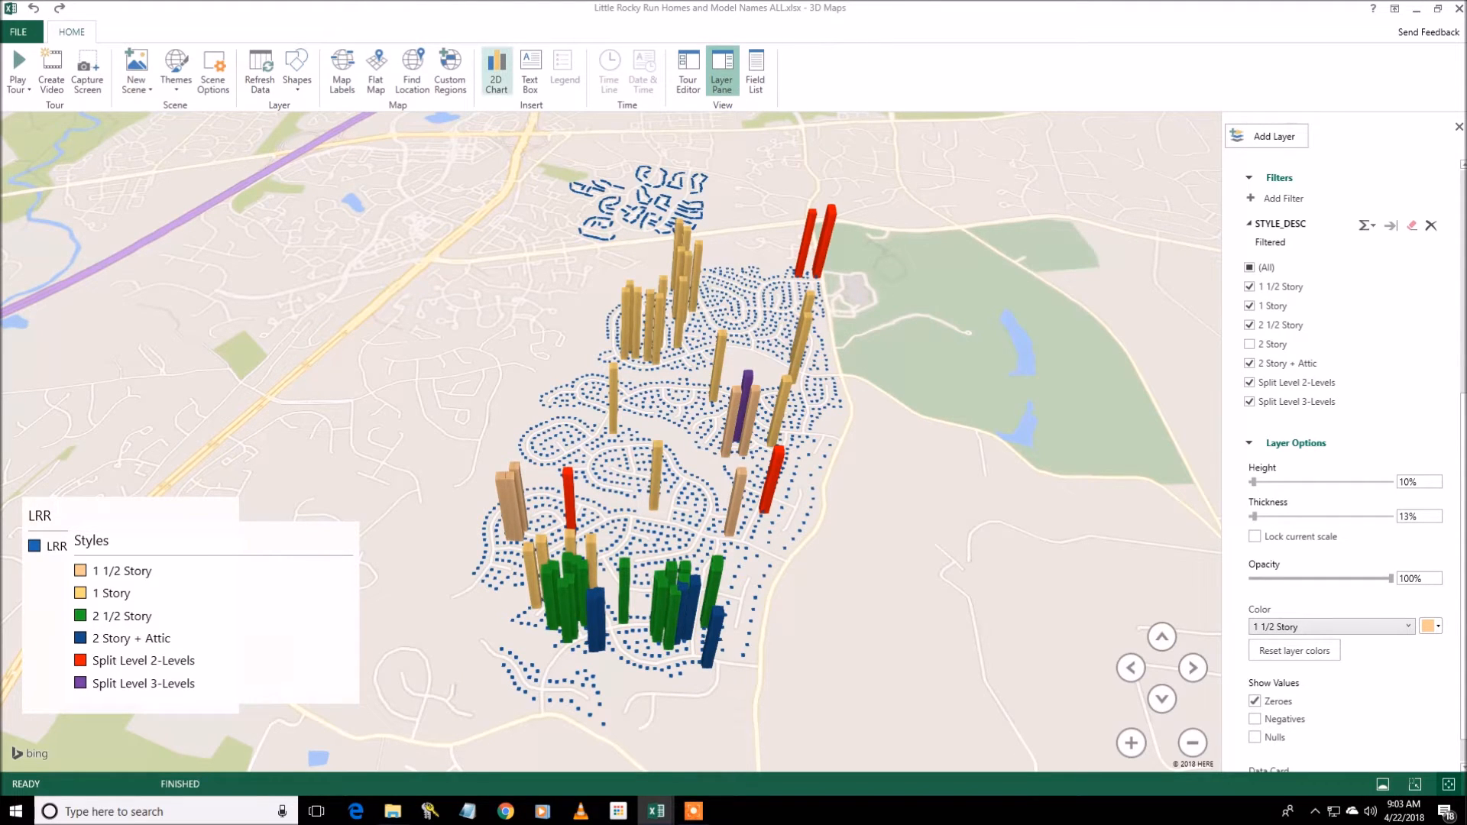
Try a 2D chart of the top 100 locations on the map and delete it
click(496, 73)
click(845, 444)
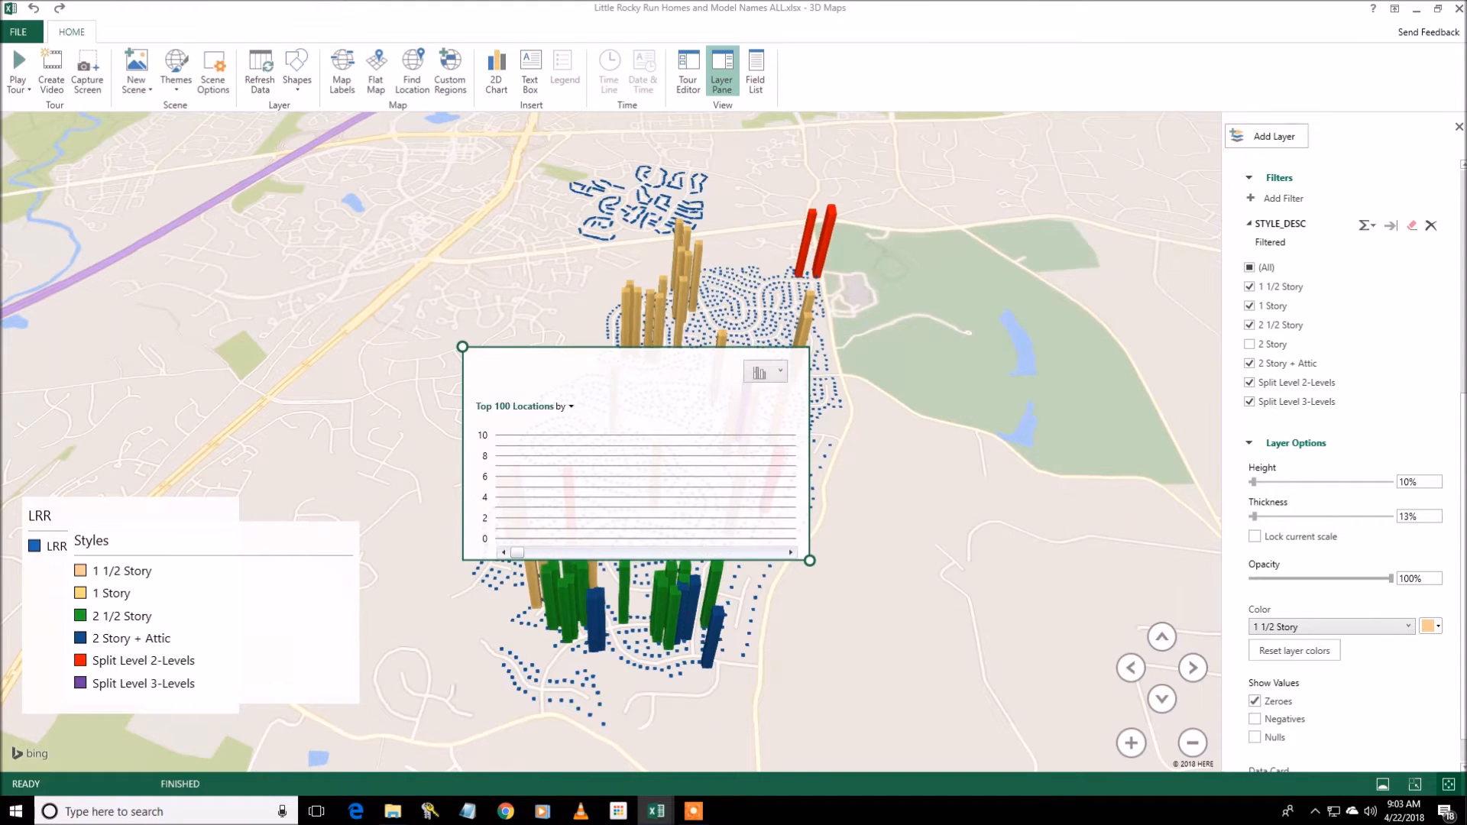
click(766, 372)
click(766, 424)
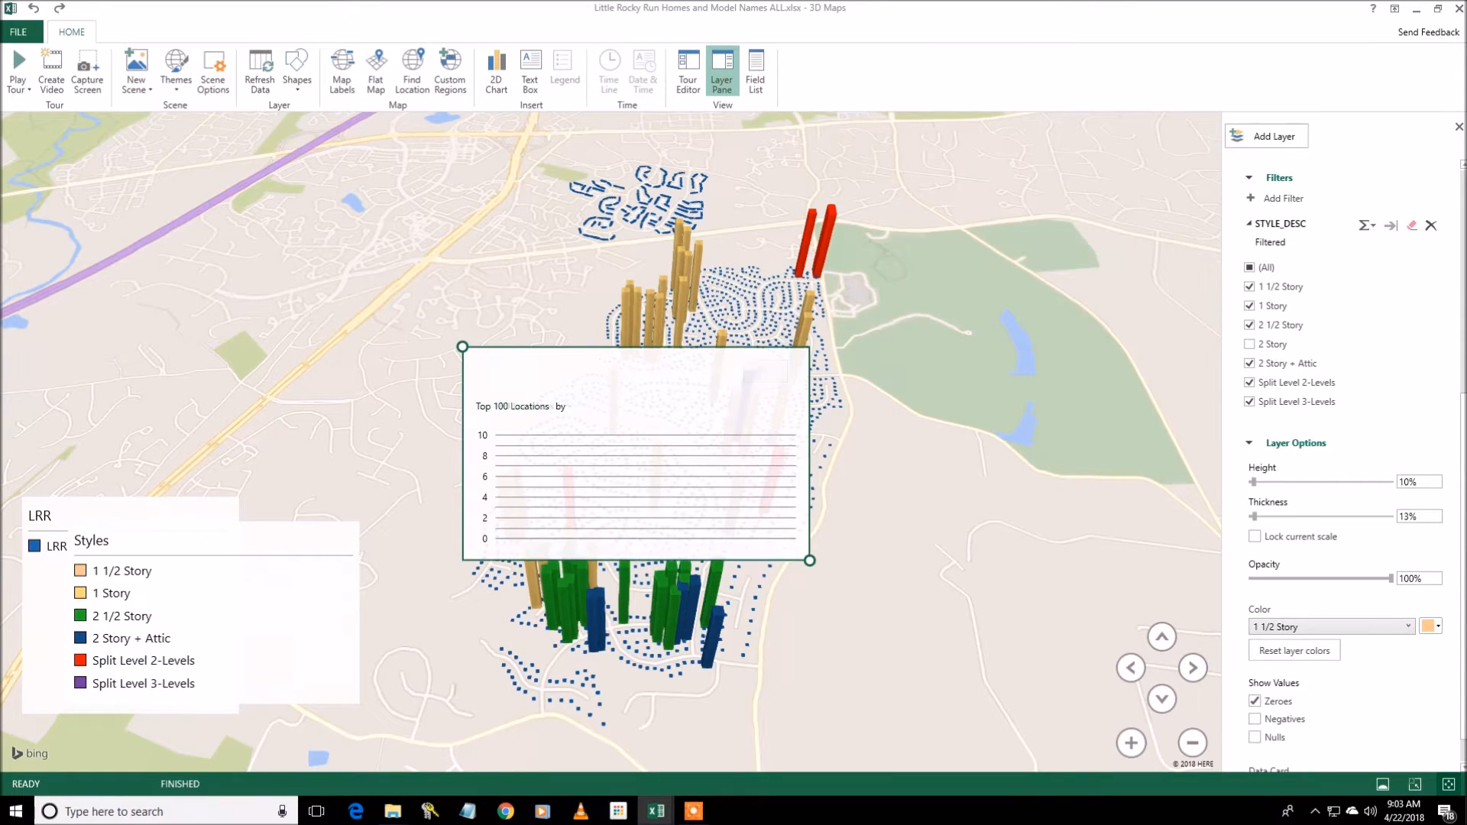
key(Delete)
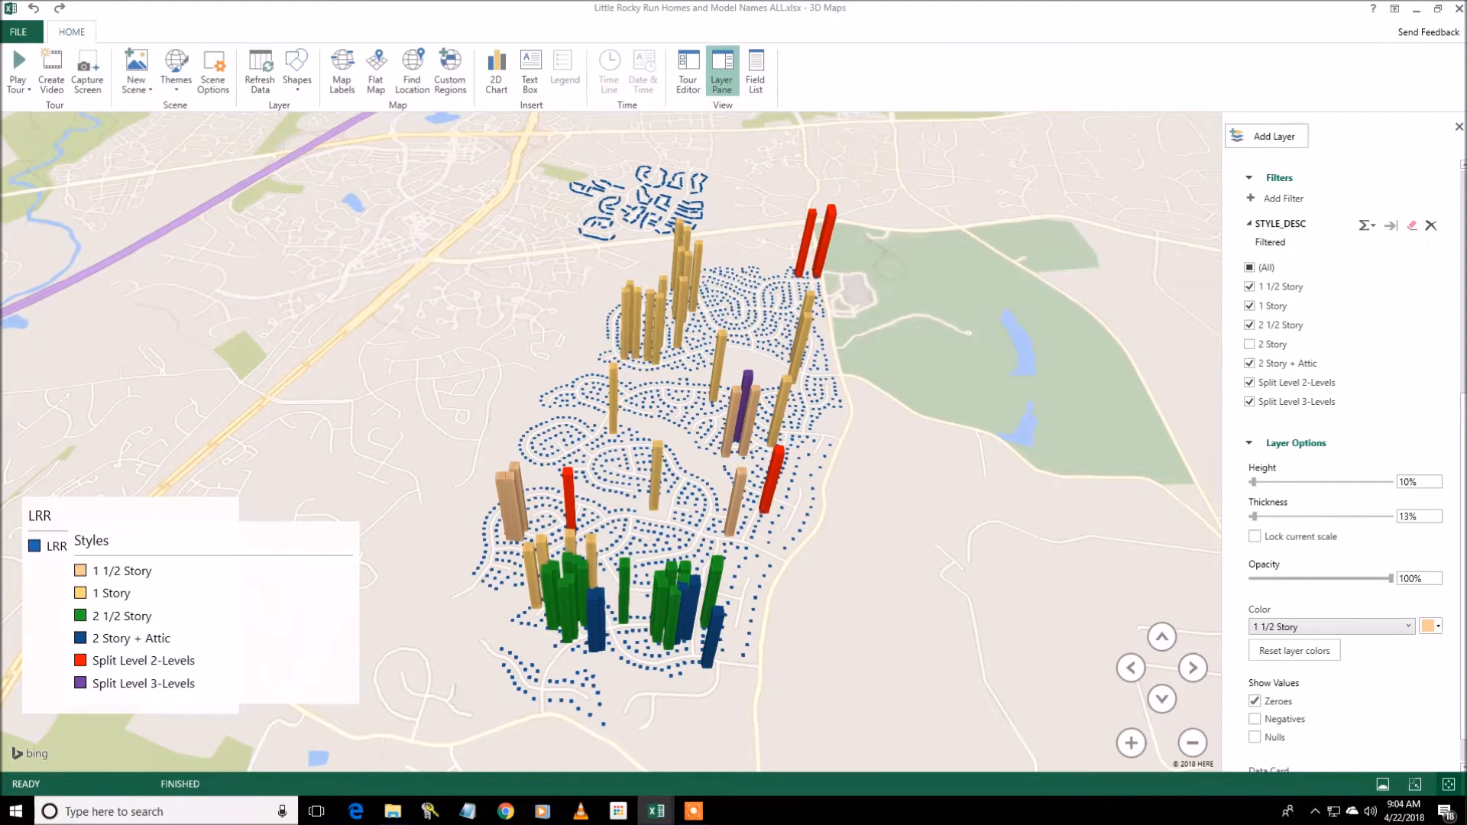
Open "Little Rocky Run Homes and Model Names ALL - Copy.xlsx" from the LRR GIS Data folder and enable editing
scroll(1345, 458, up, 5)
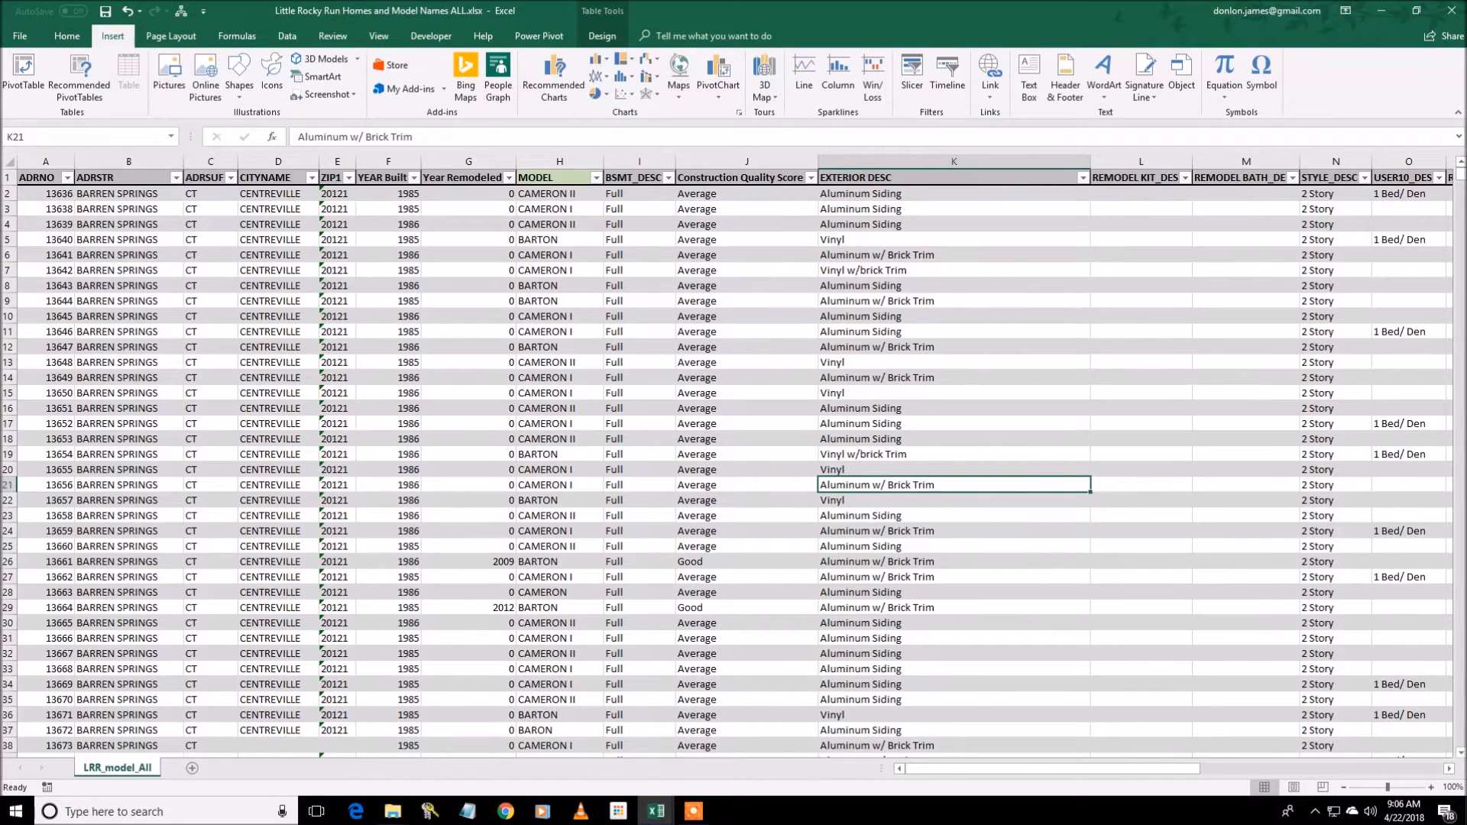
key(alt+Tab)
key(alt+Tab)
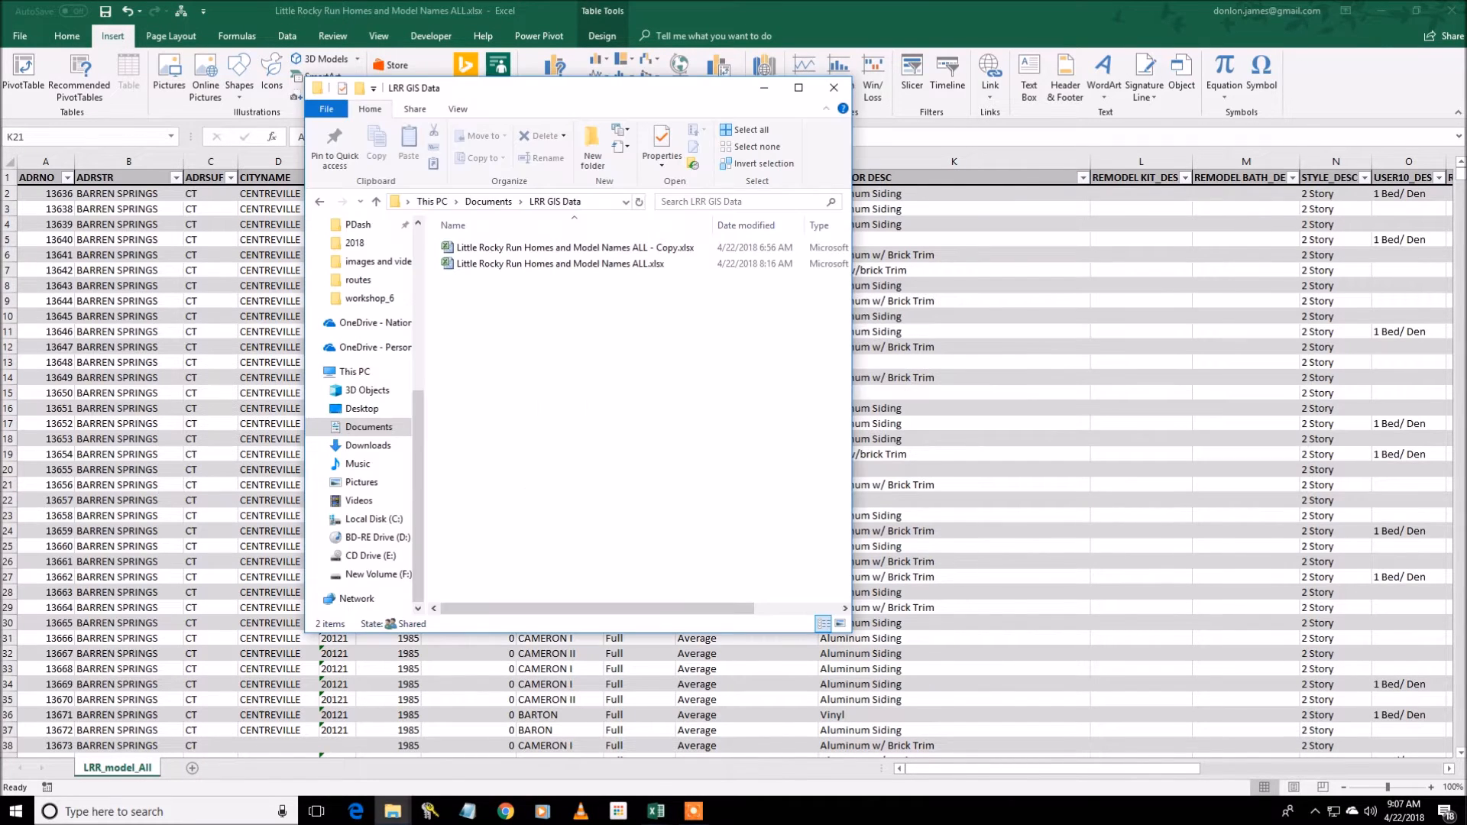
double_click(574, 248)
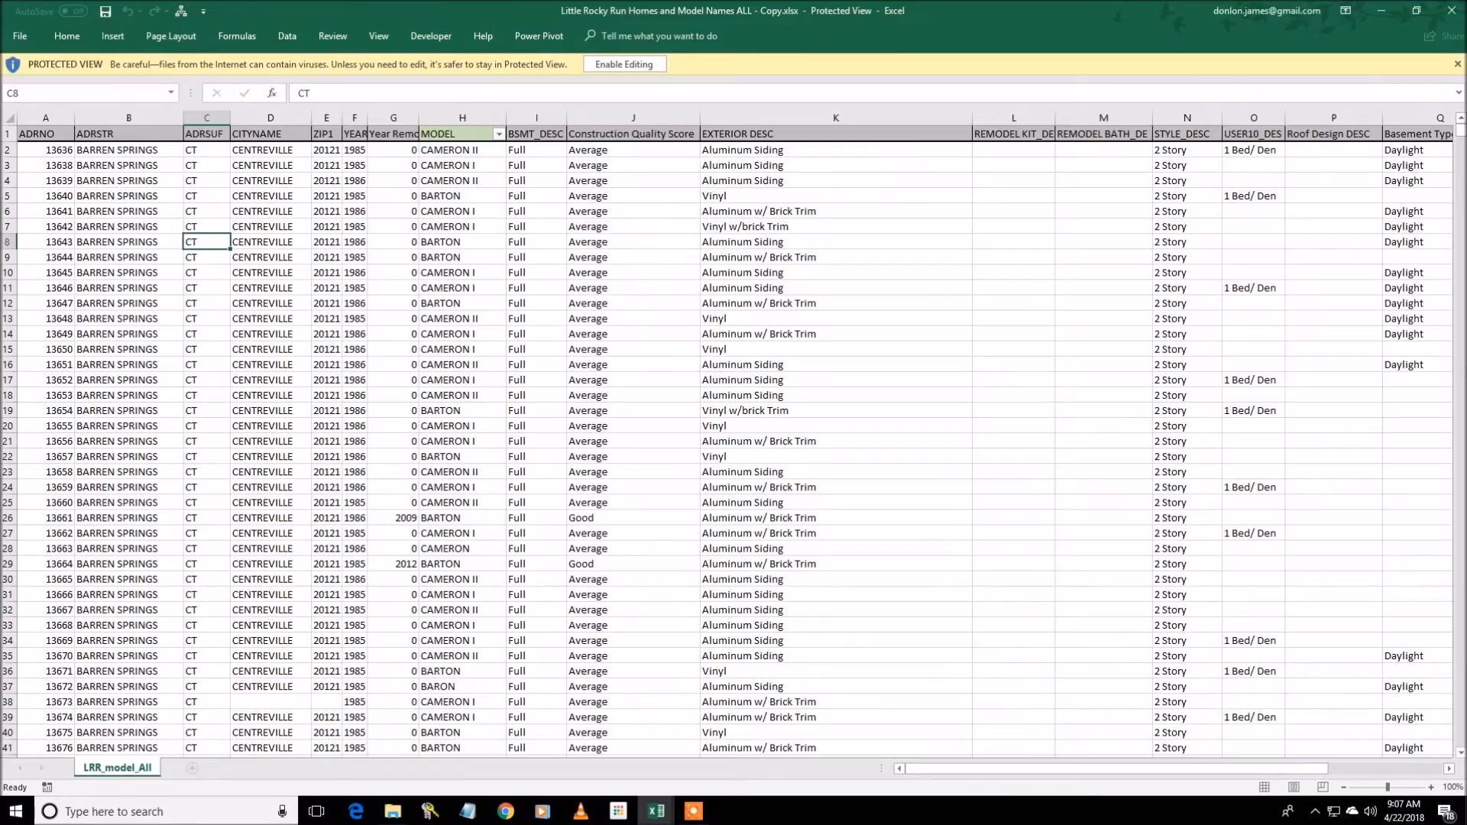
click(623, 64)
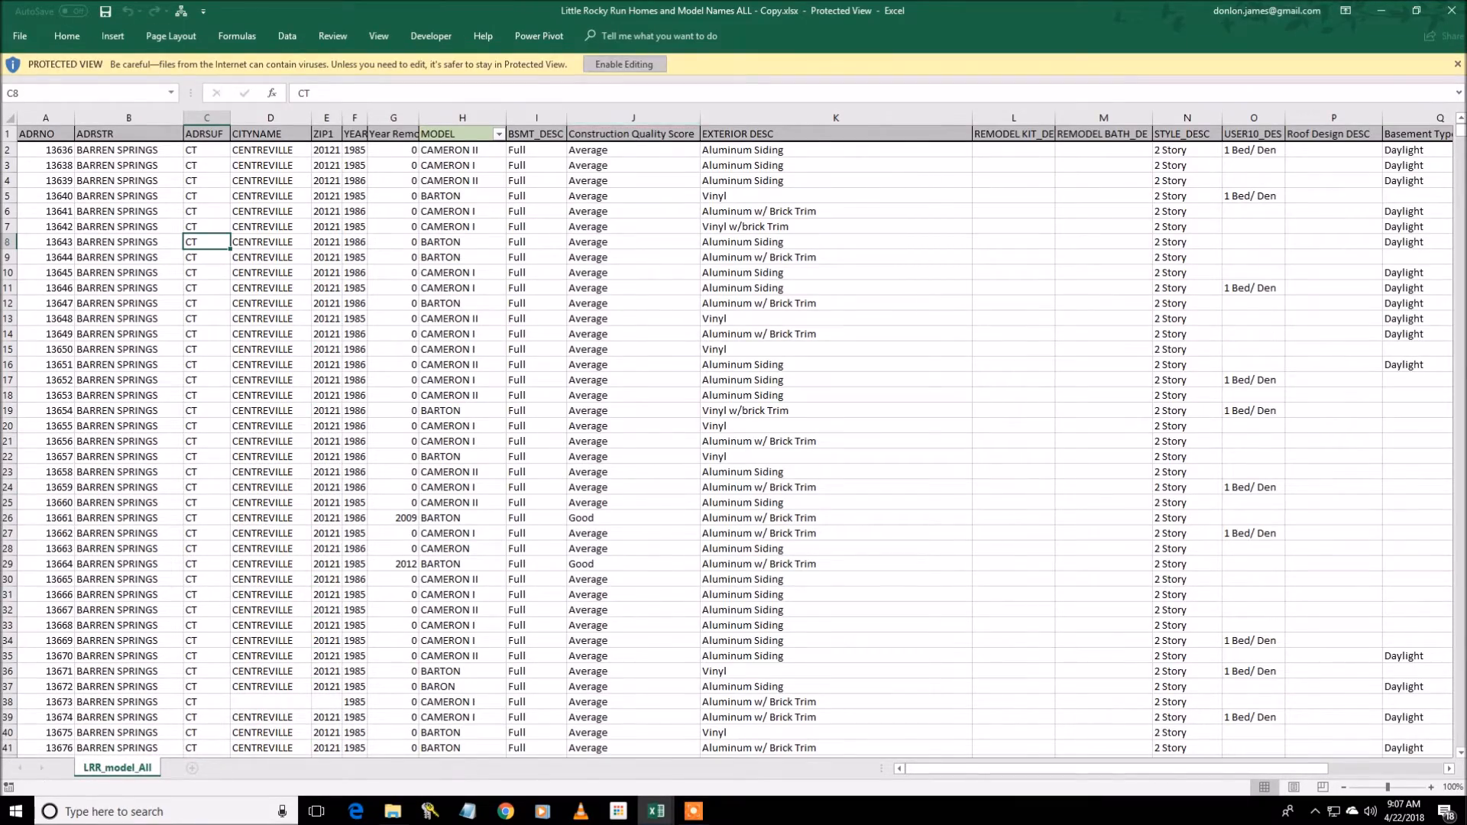
Review the full set of columns in the copied worksheet, from ADRNO across to PARCEL # and HOA
drag(1116, 769, 1230, 768)
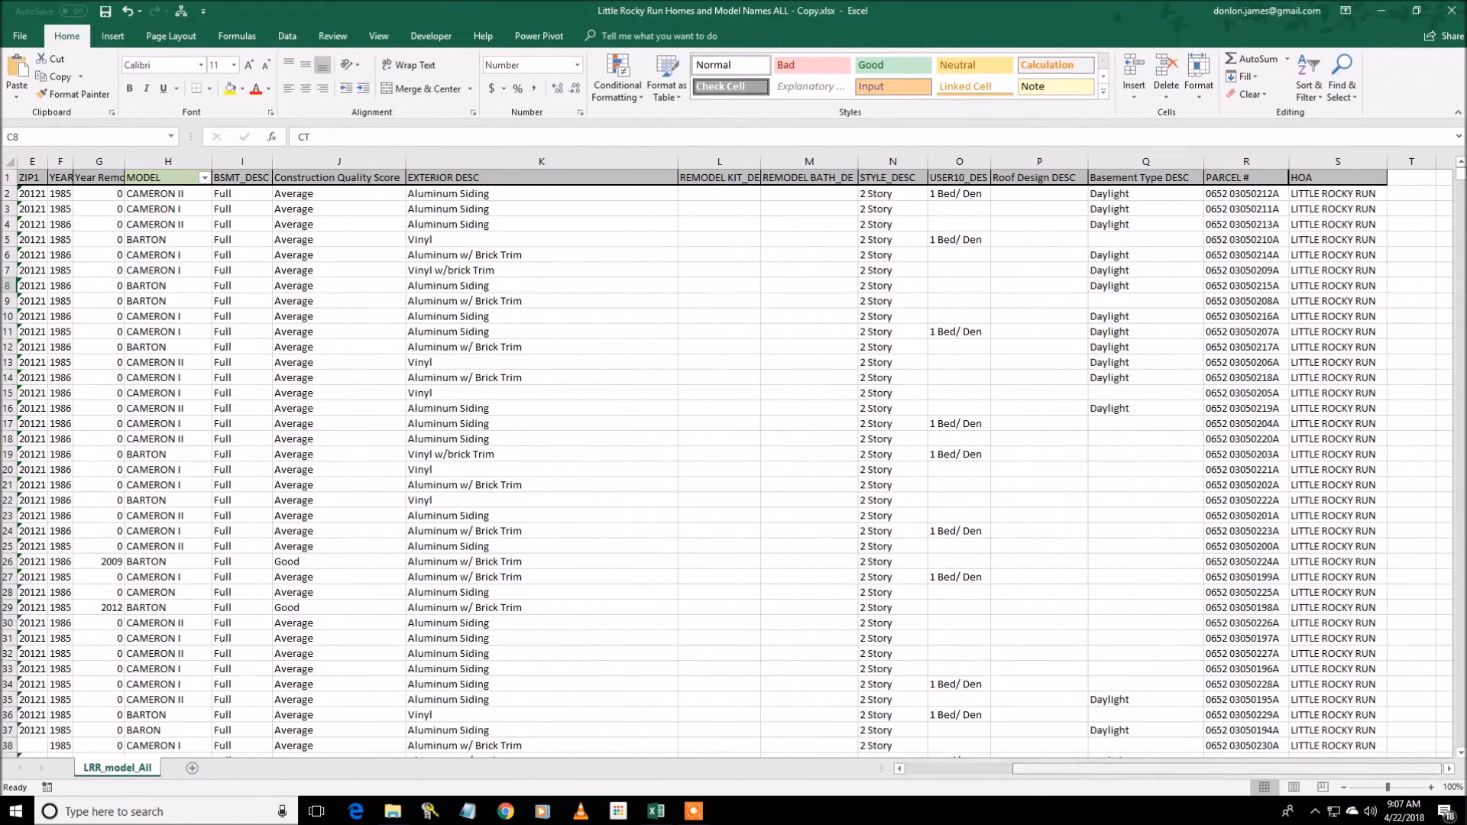
drag(1230, 769, 1116, 768)
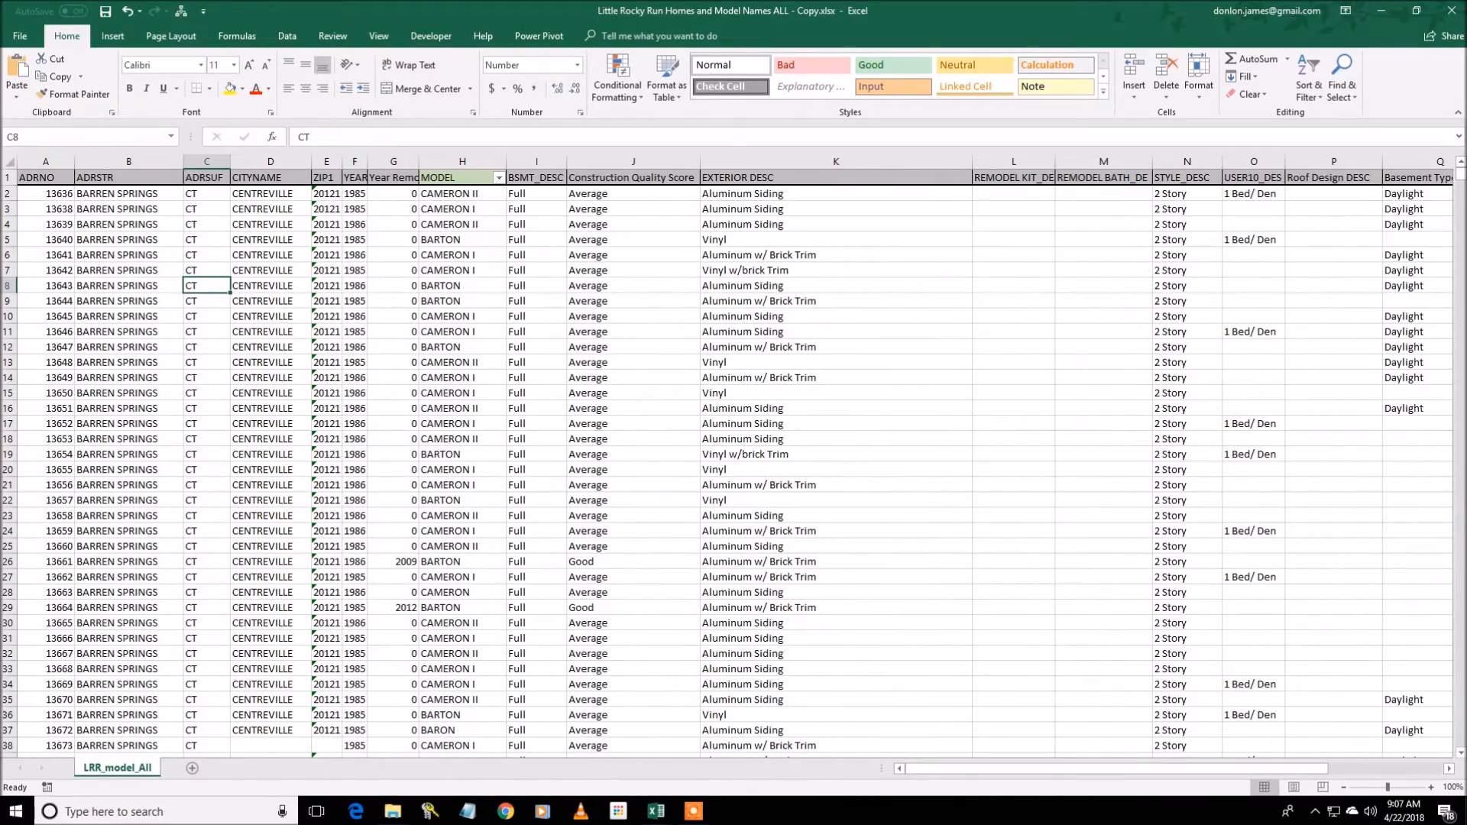
mouse_move(1461, 175)
mouse_down()
mouse_move(1461, 719)
mouse_move(1461, 174)
mouse_up()
drag(1116, 768, 1228, 769)
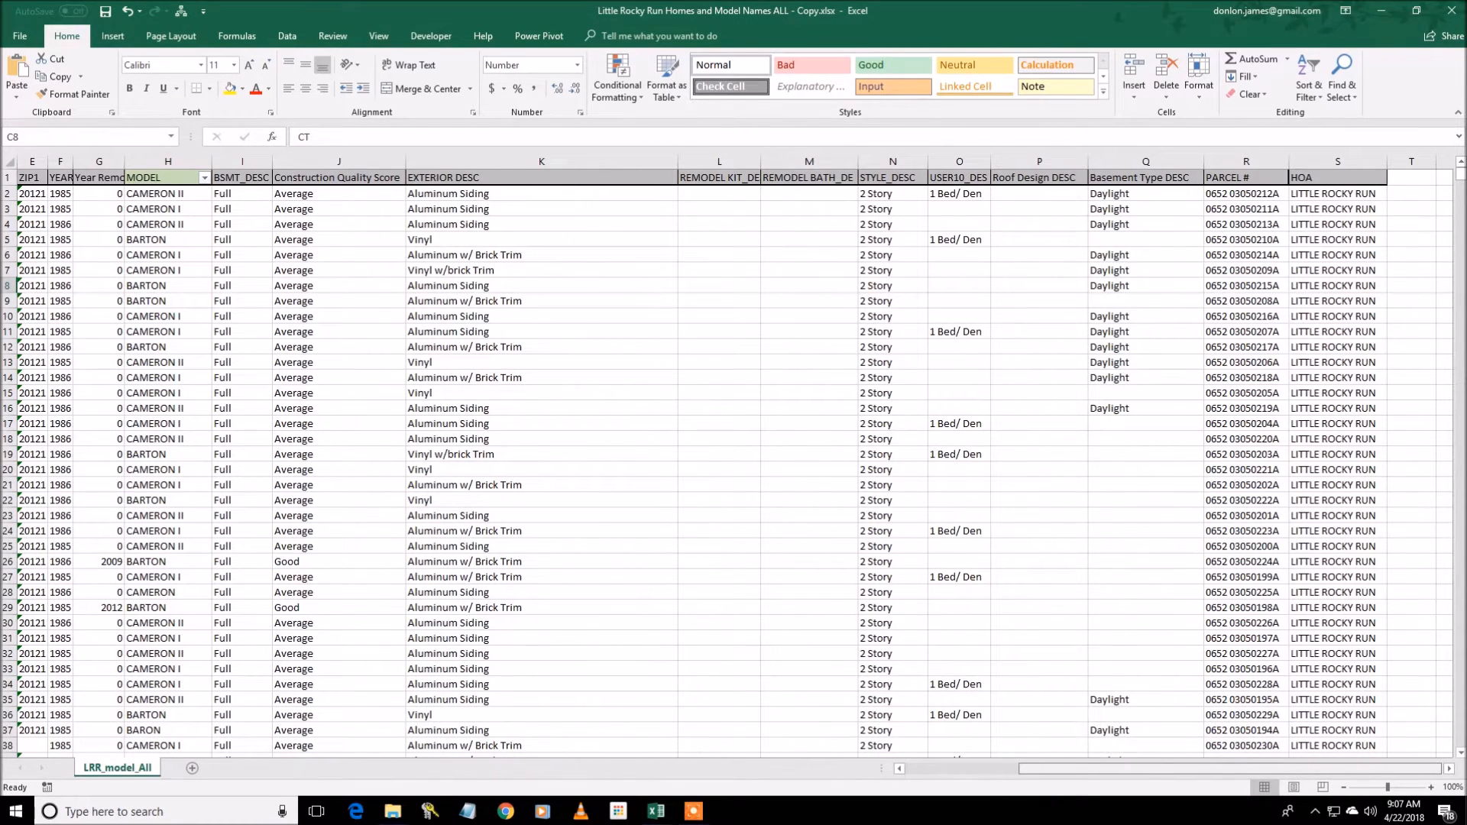
drag(1229, 768, 1115, 769)
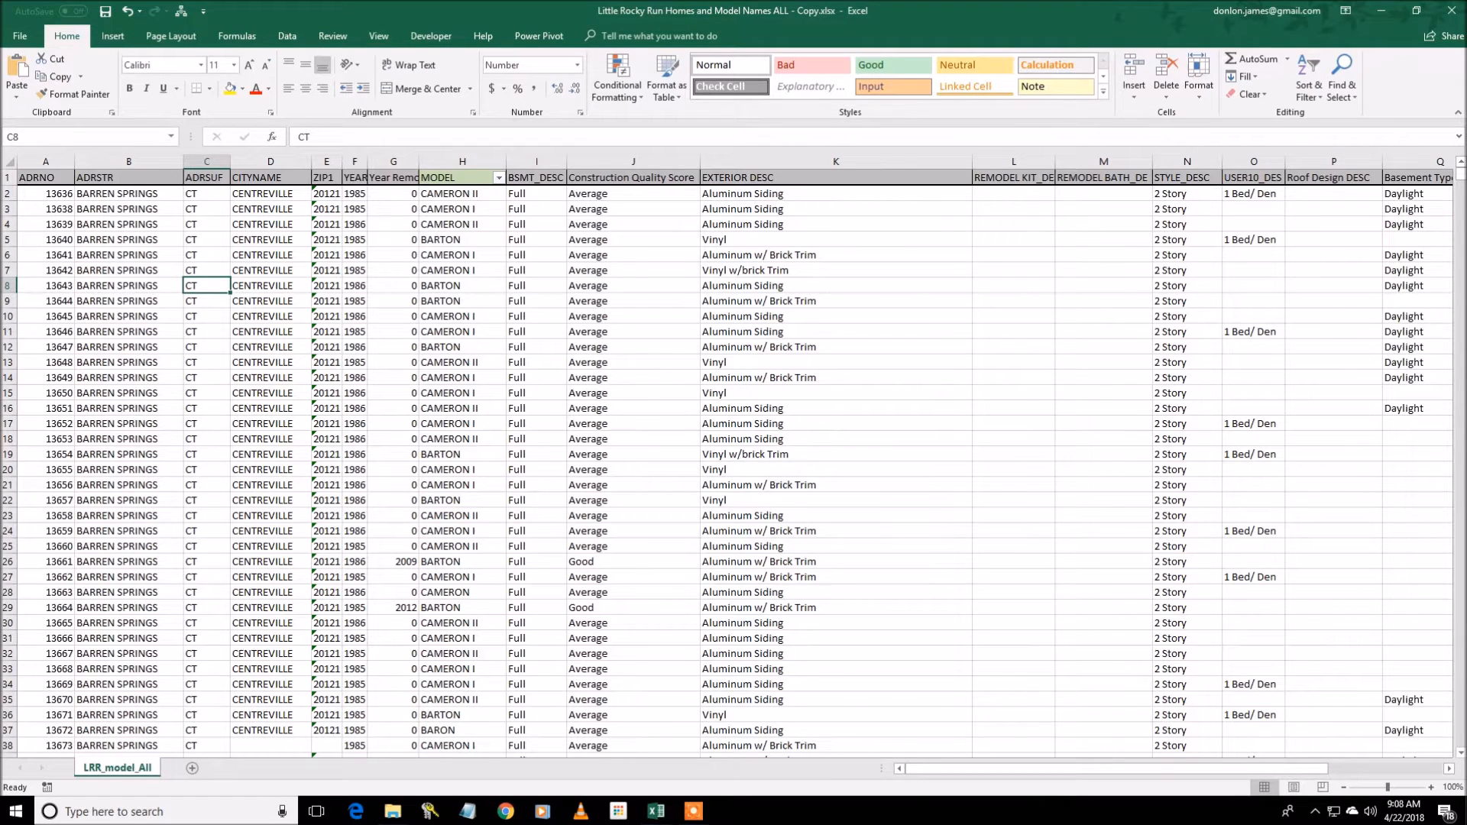
Examine the address fields in the first rows, covering ADRNO, ADRSTR, ADRSUF, CITYNAME and ZIP1
key(ctrl+Home)
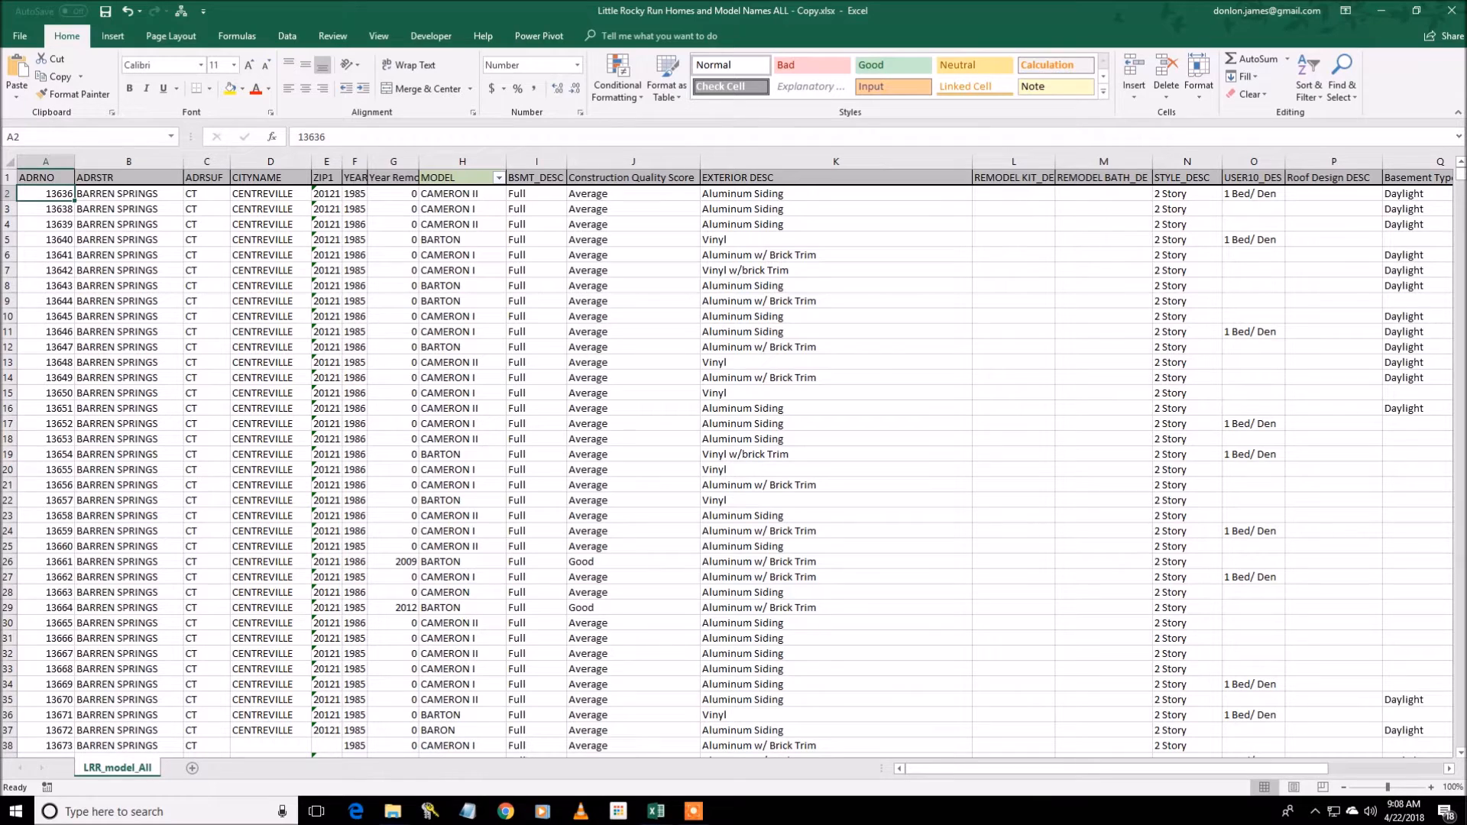
key(Right)
key(Right)
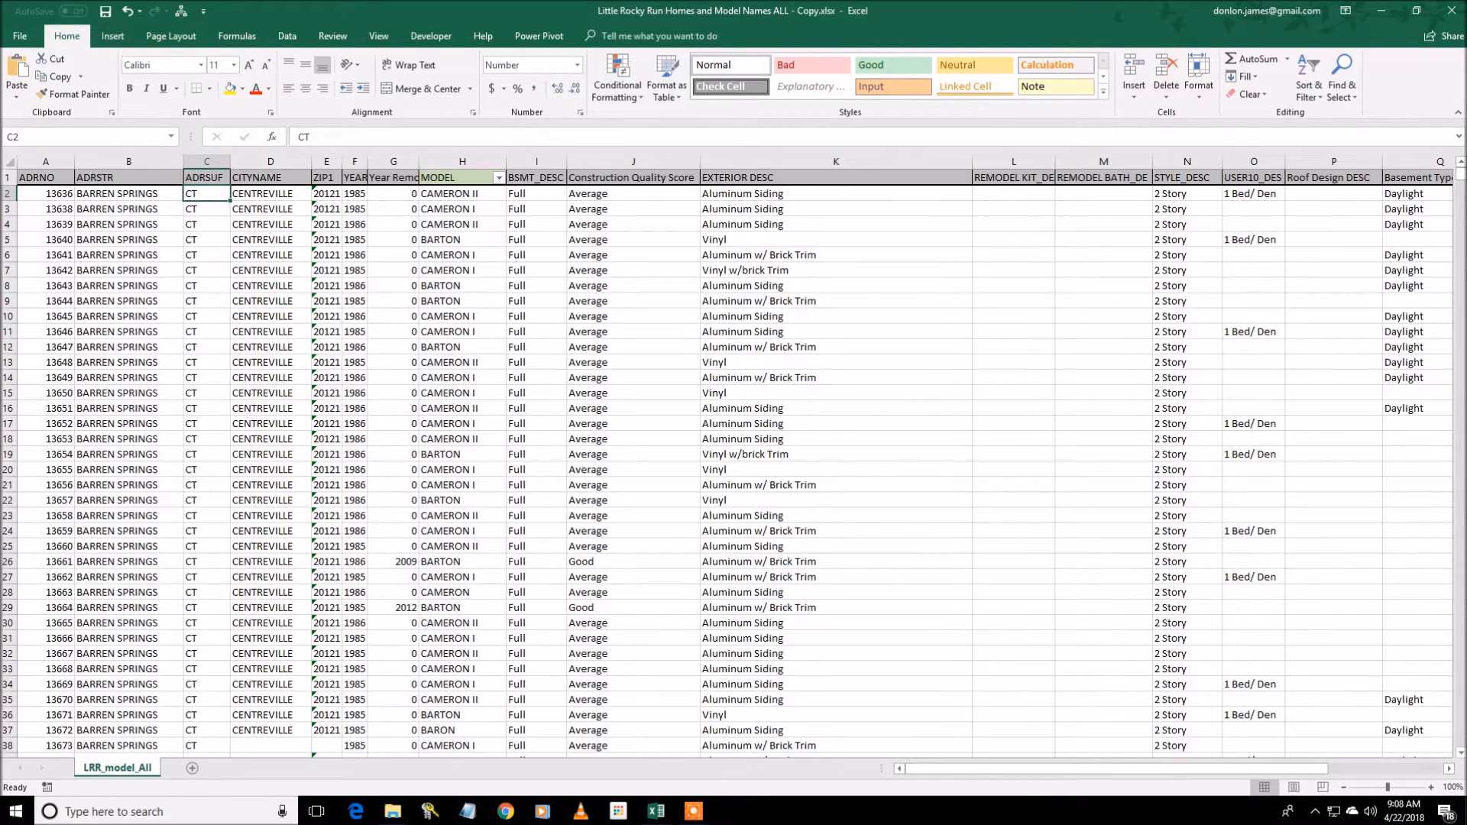
key(Right)
click(326, 209)
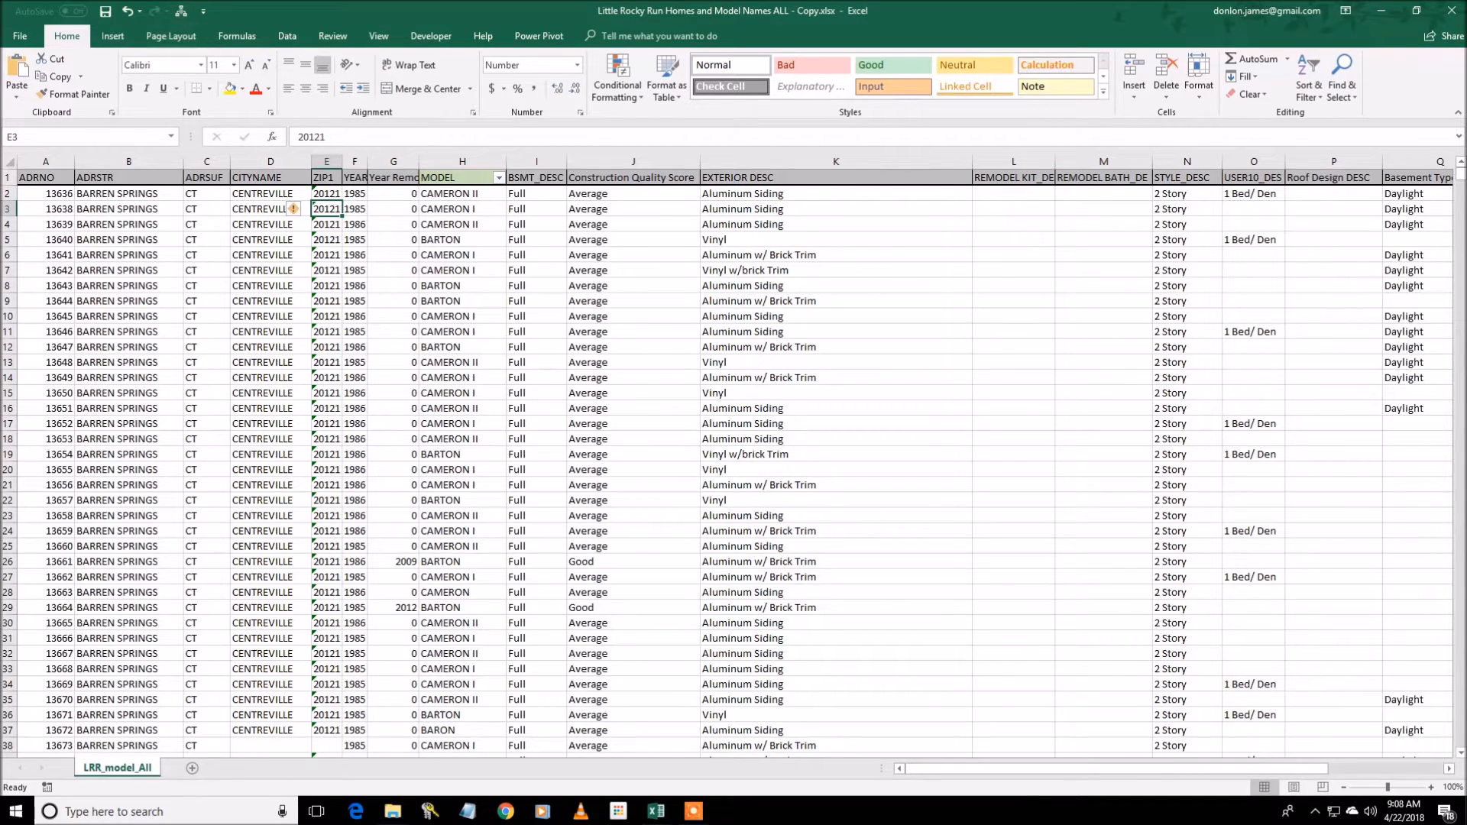
click(128, 225)
click(46, 178)
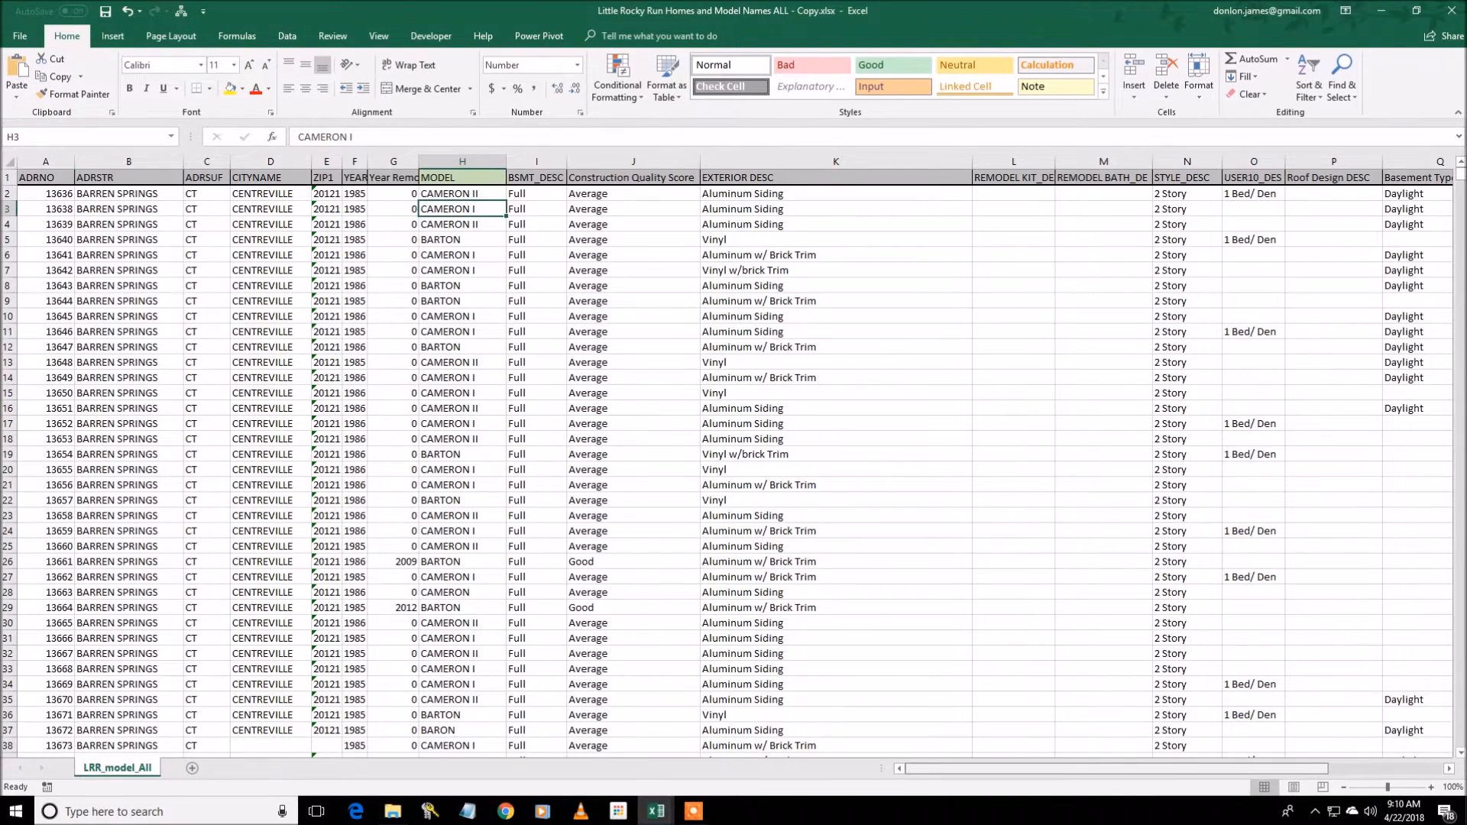
Format the entire data range A1:S2393 as a table with headers, using a light black-and-white banded style
scroll(733, 458, right, 2)
click(1337, 178)
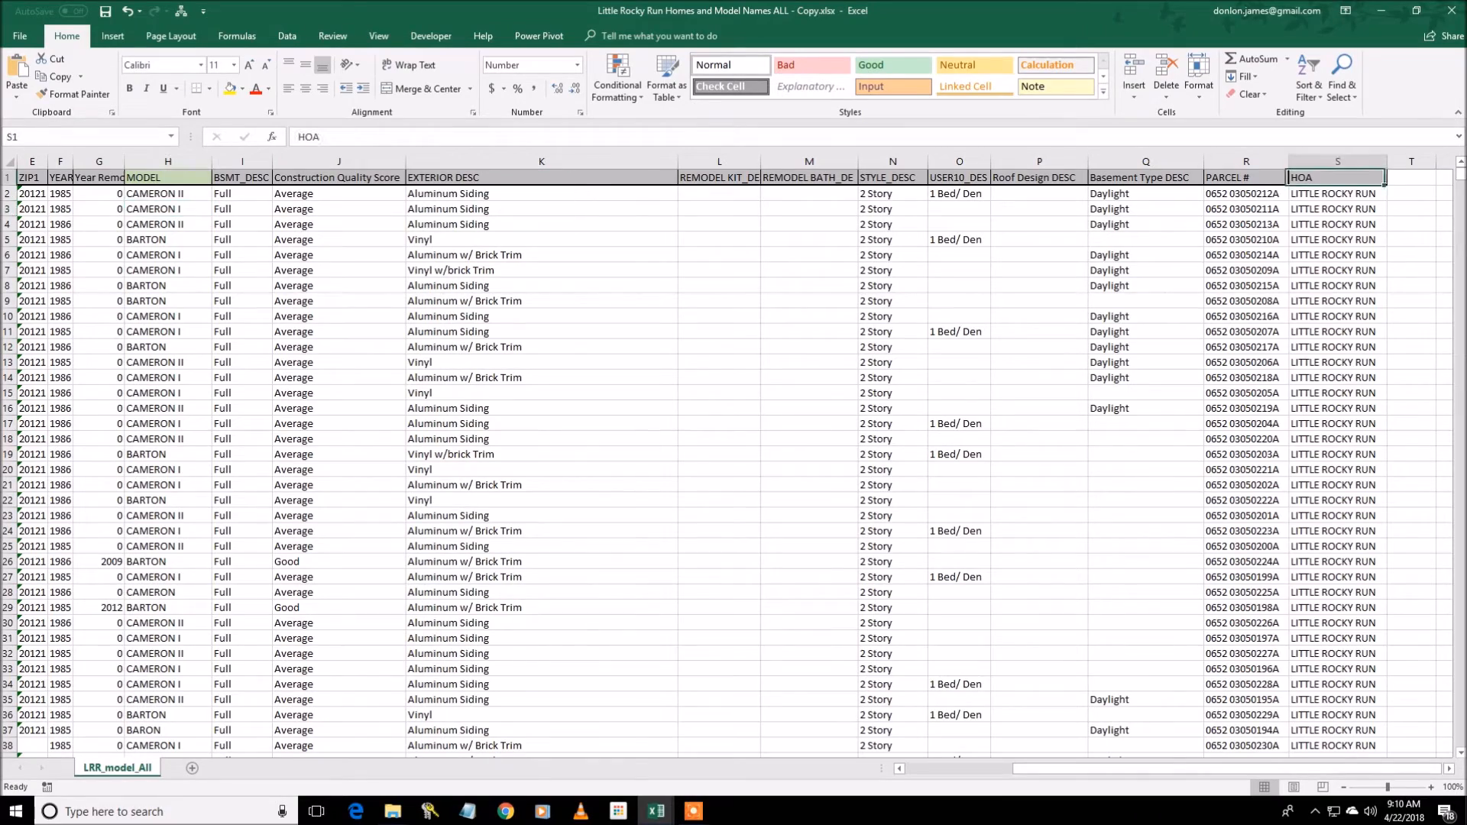
key(ctrl+shift+Left)
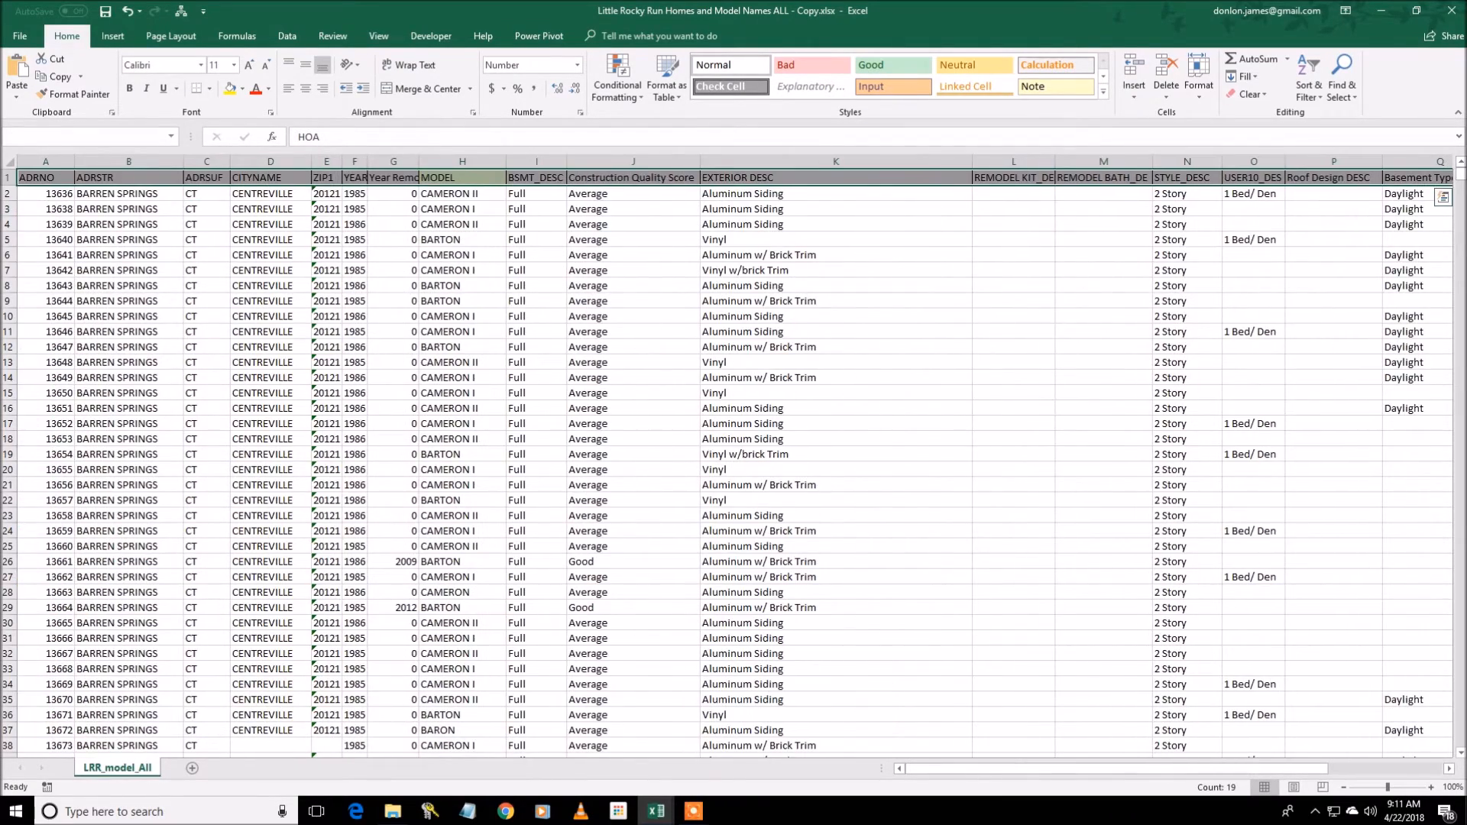
key(ctrl+shift+Down)
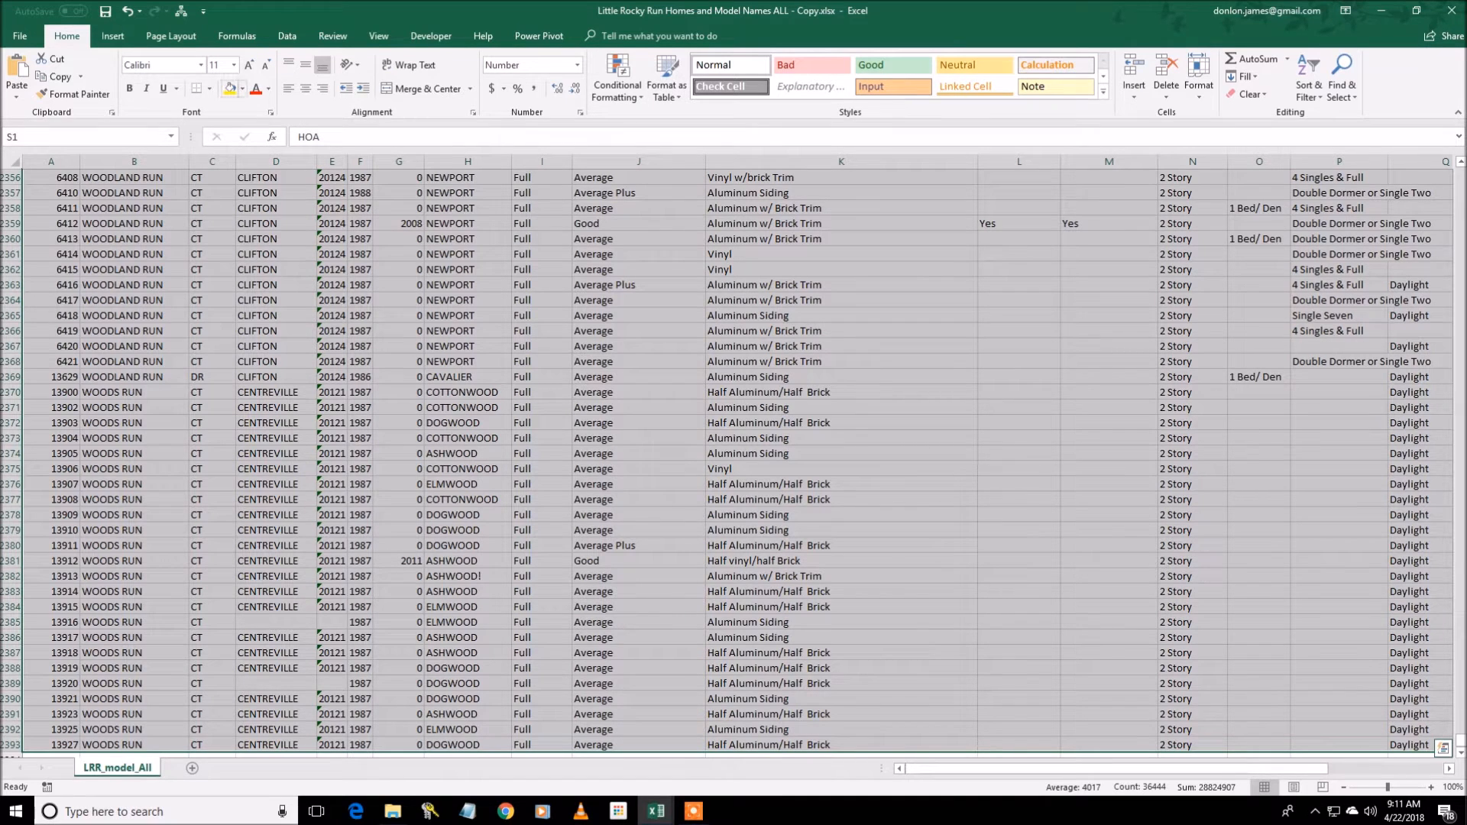
click(667, 80)
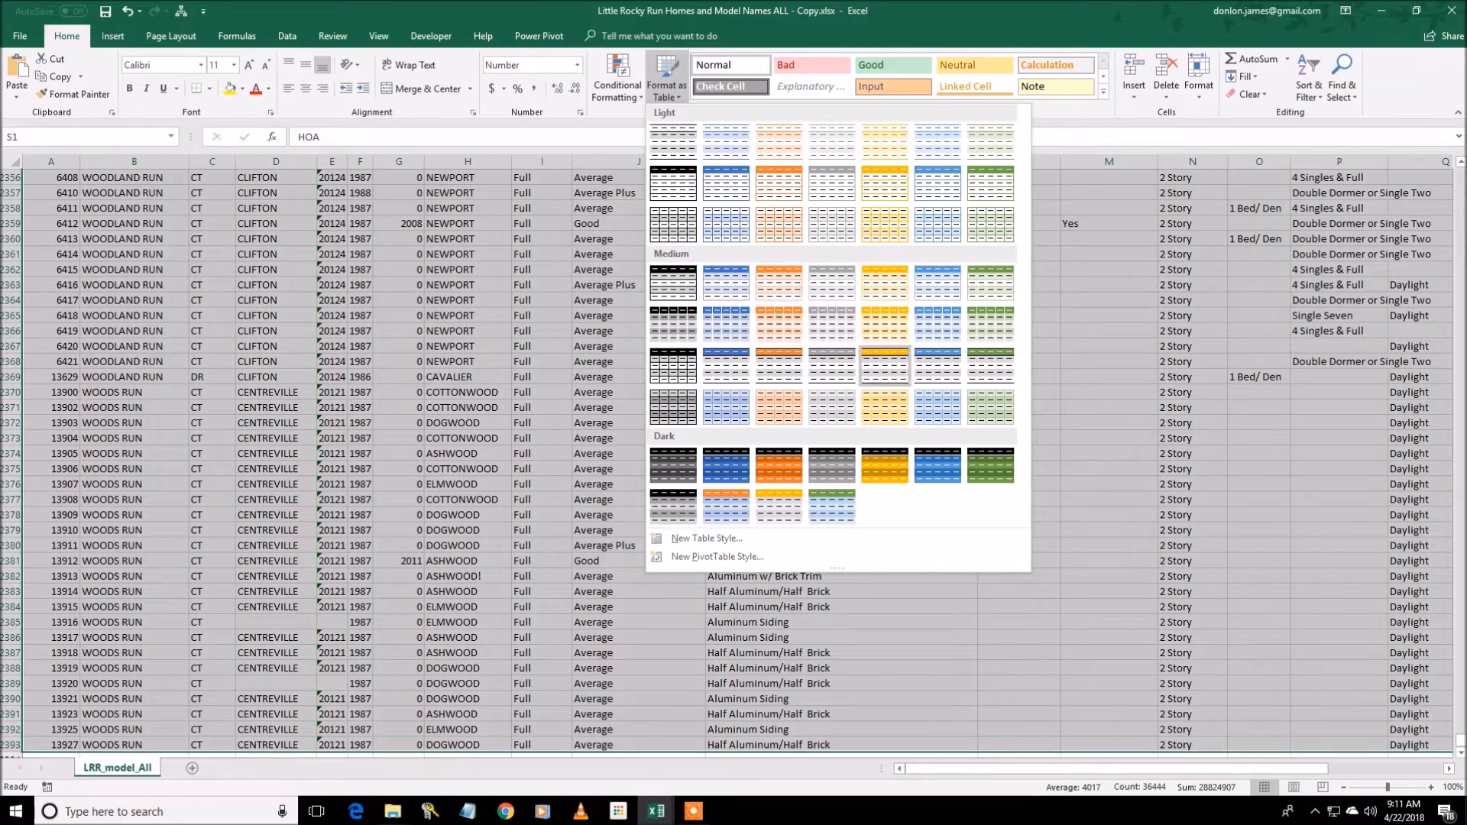
click(673, 142)
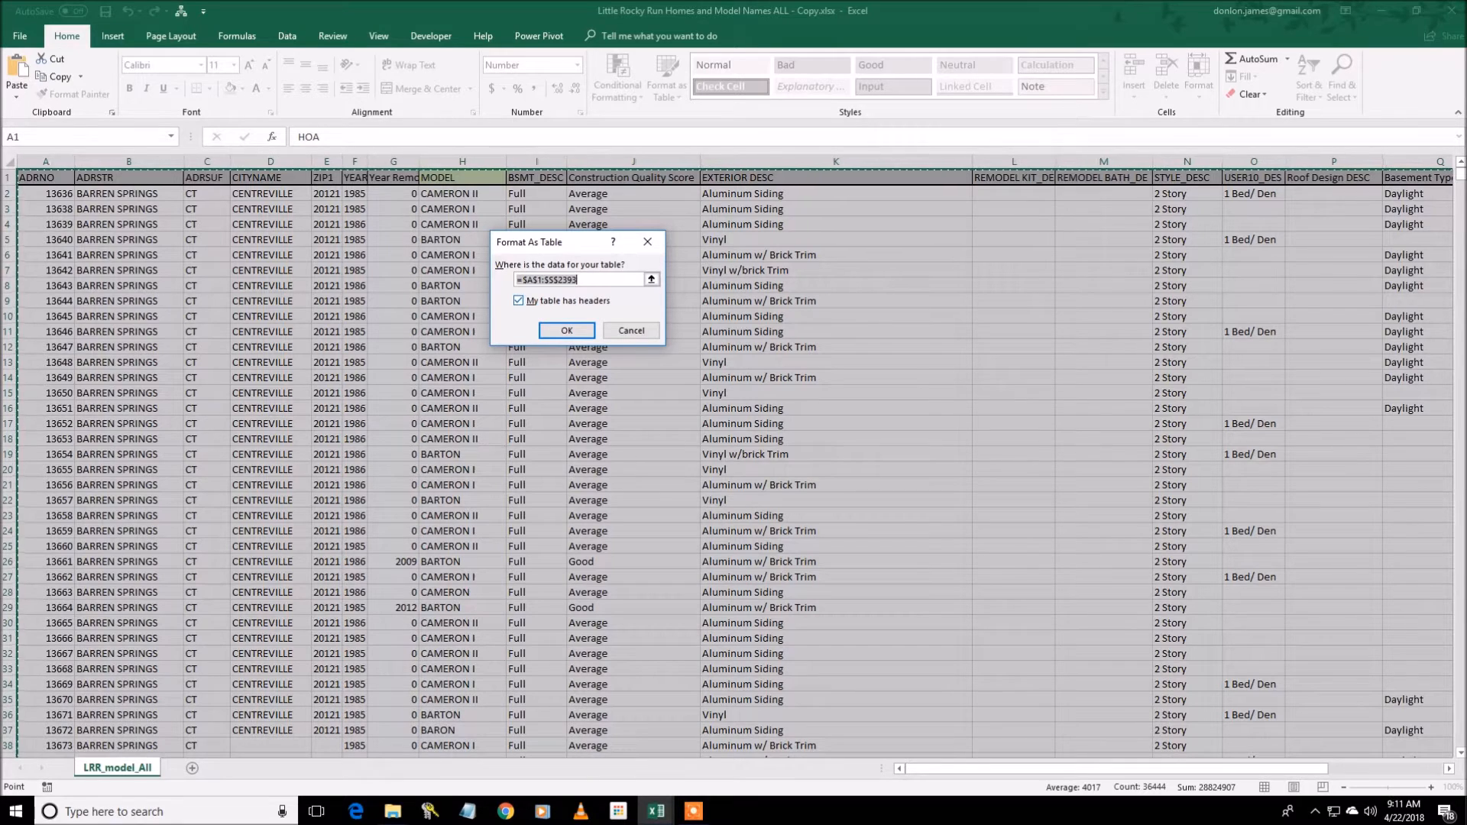
key(Return)
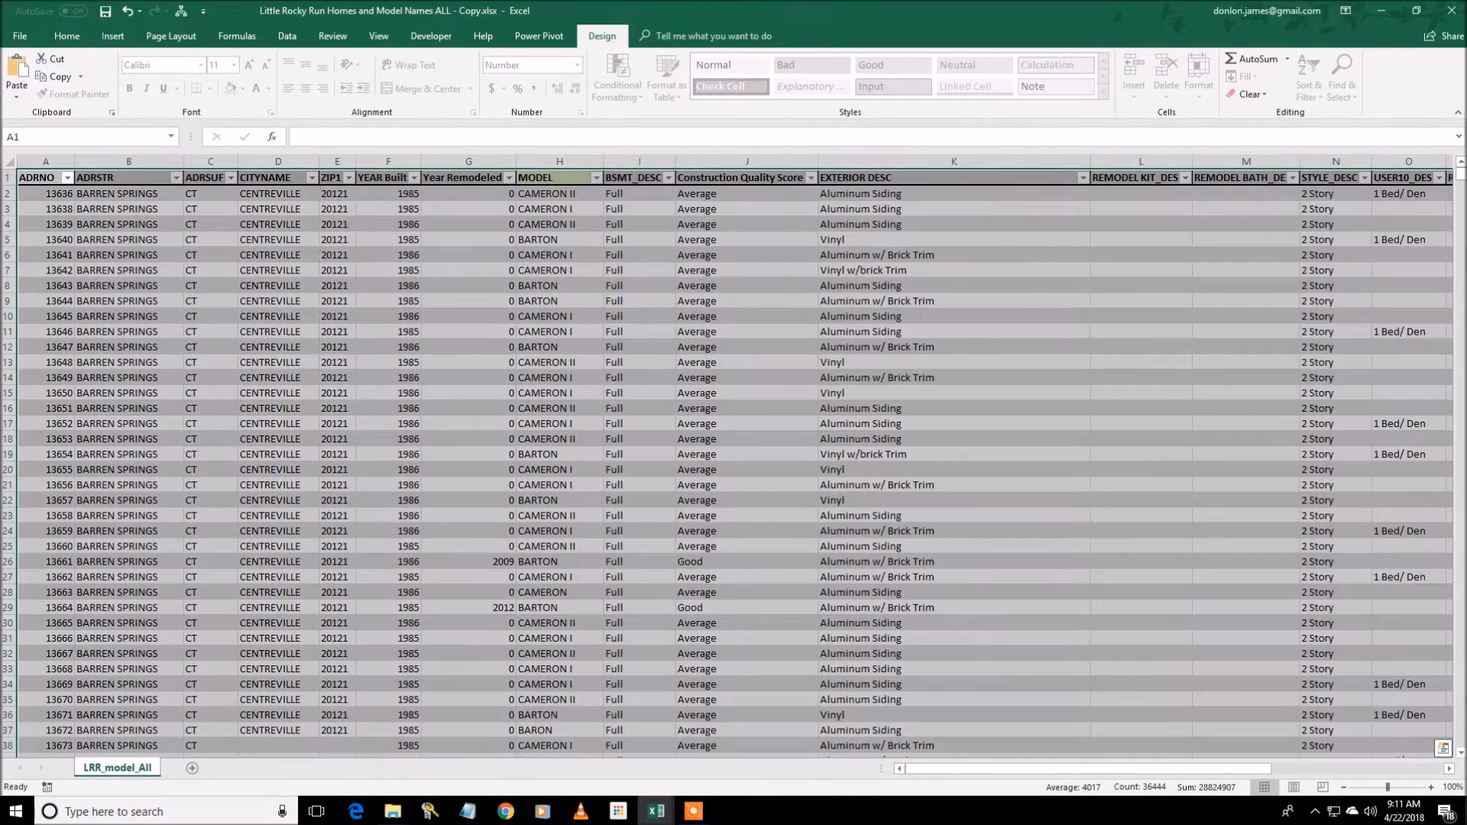
click(953, 684)
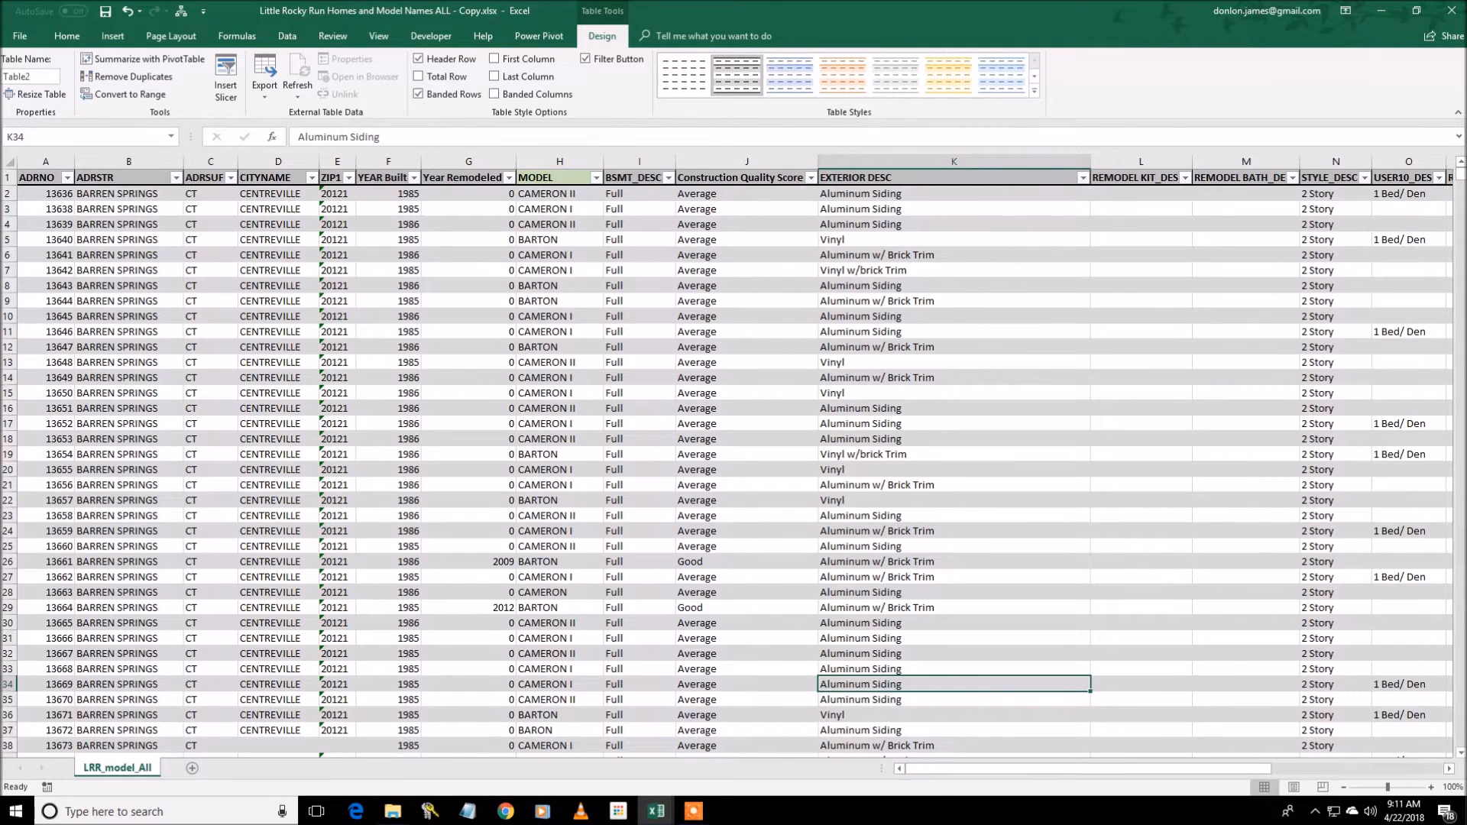
Add a new table column headed "Address" in T1, directly after the HOA column
drag(1088, 769, 1259, 768)
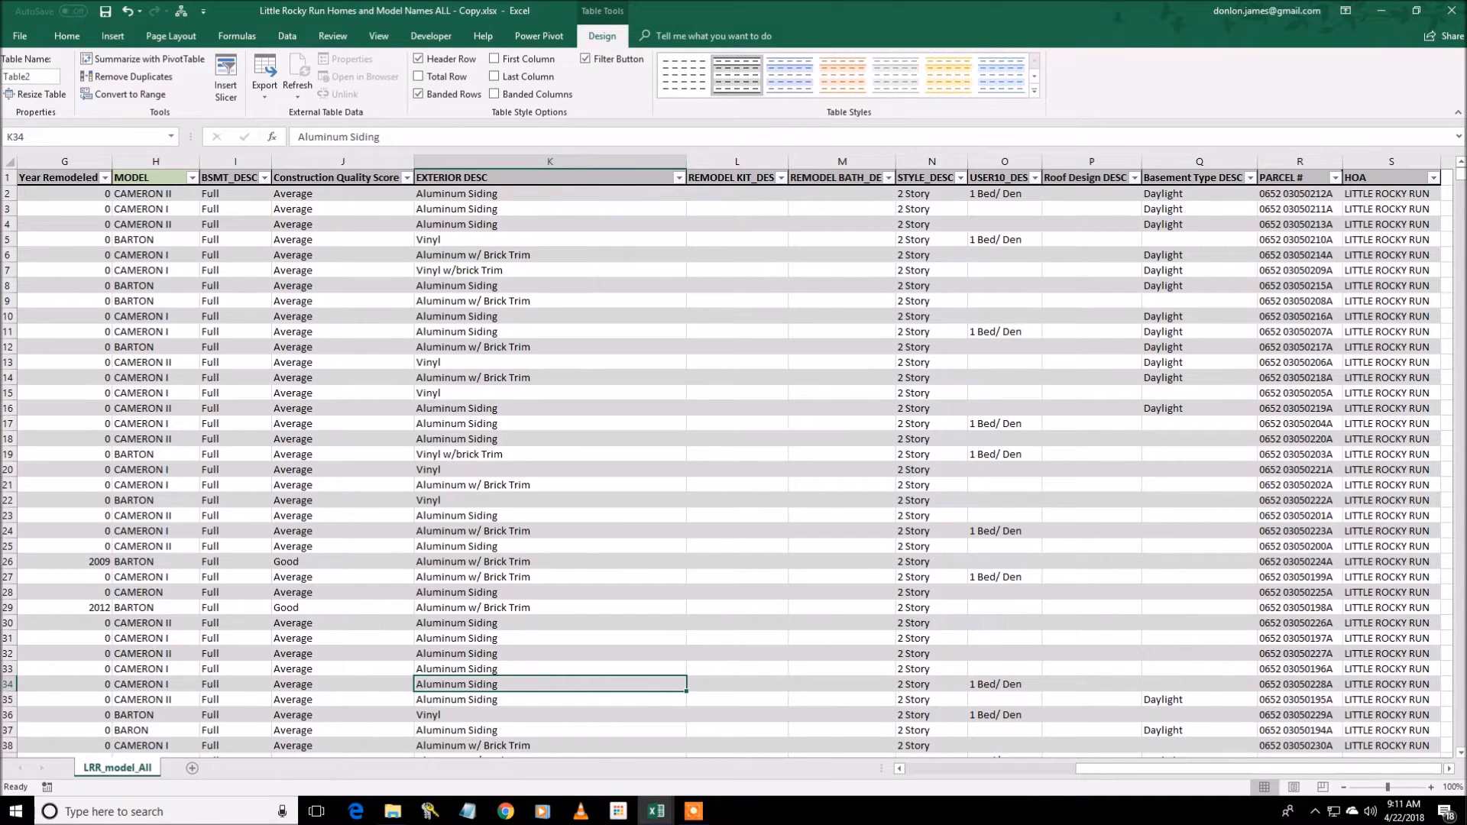
click(1384, 177)
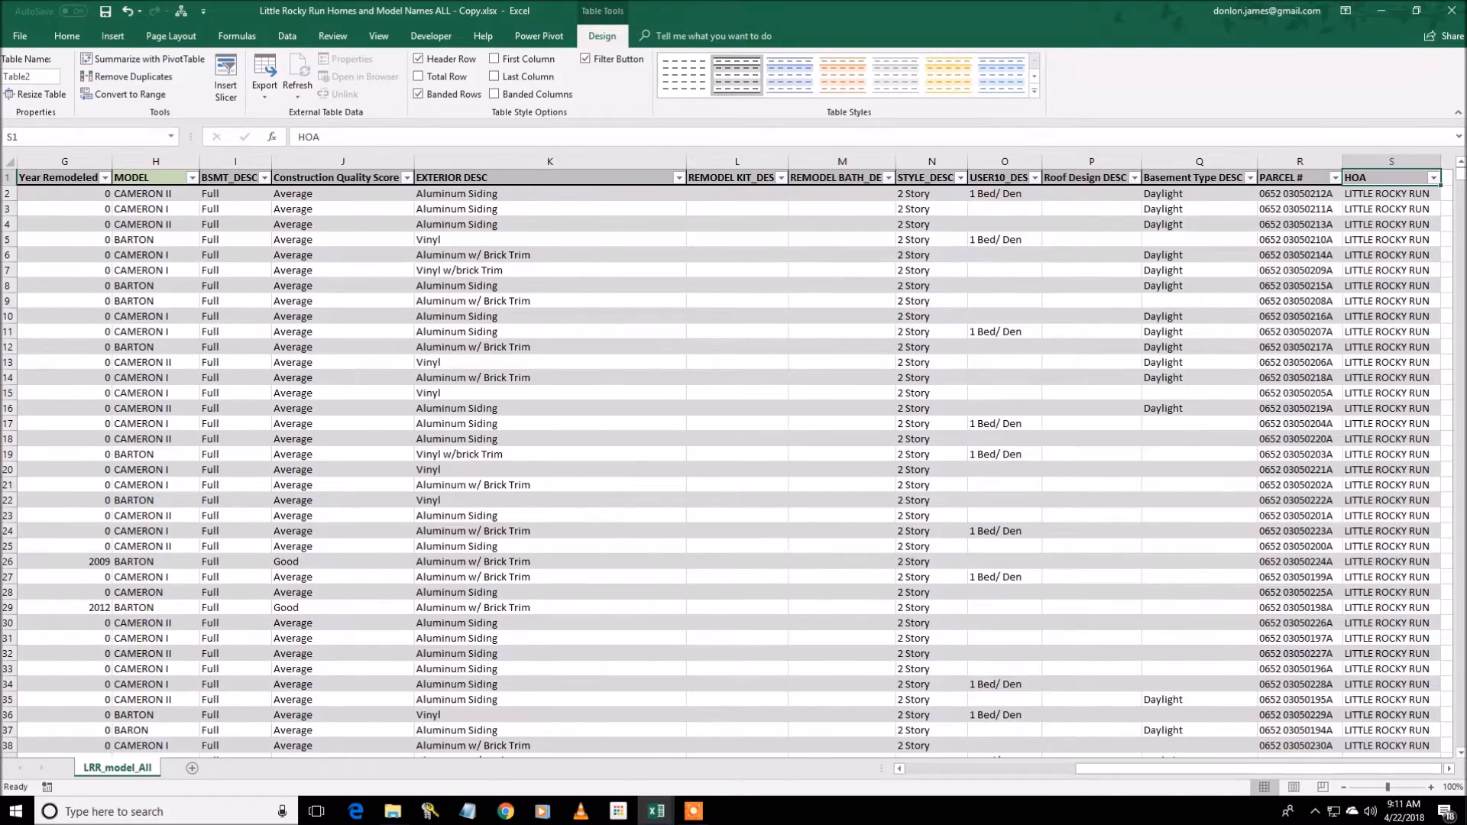
key(ctrl+Home)
drag(1107, 768, 1287, 768)
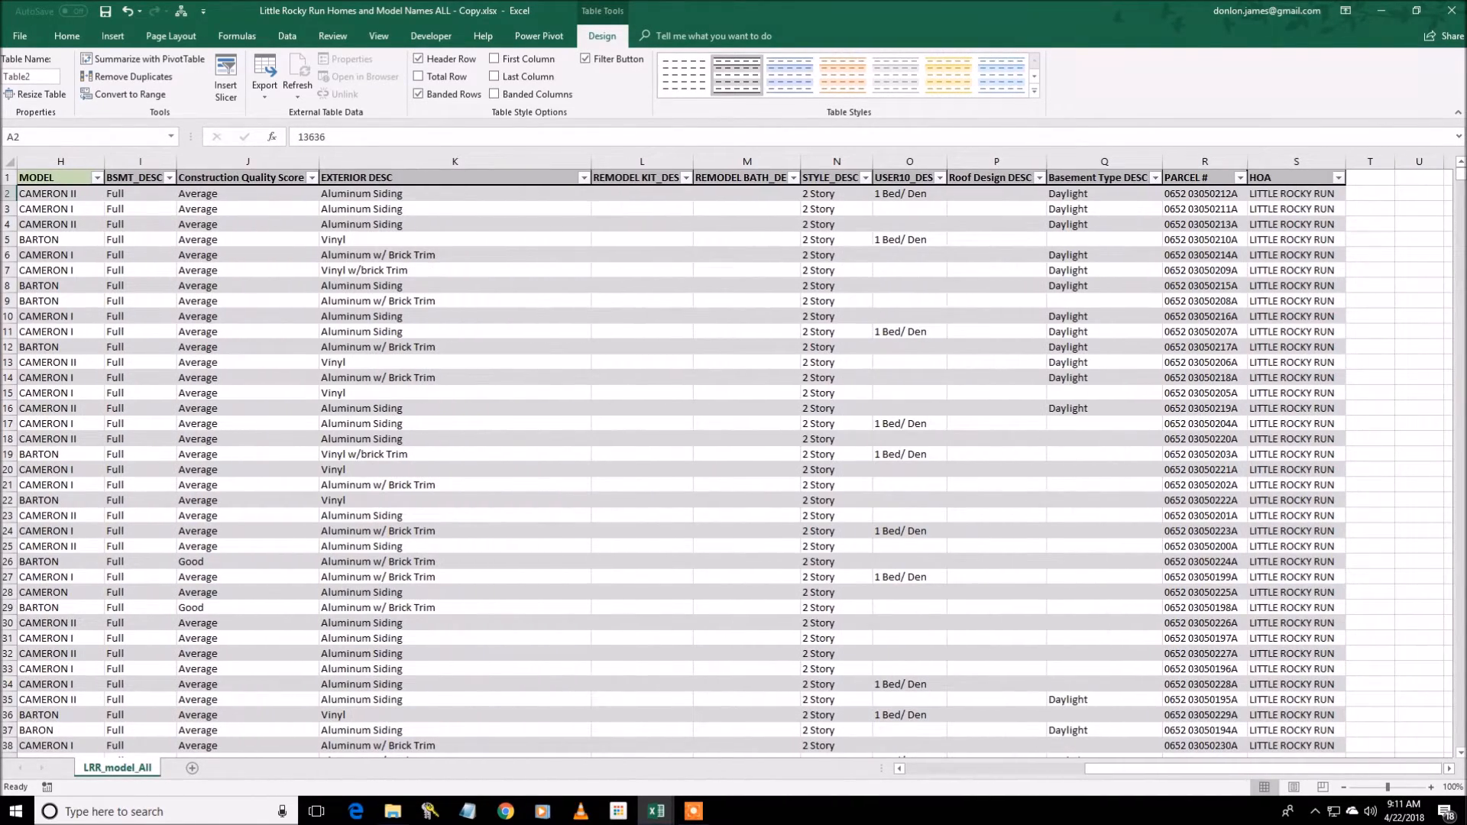
click(1370, 178)
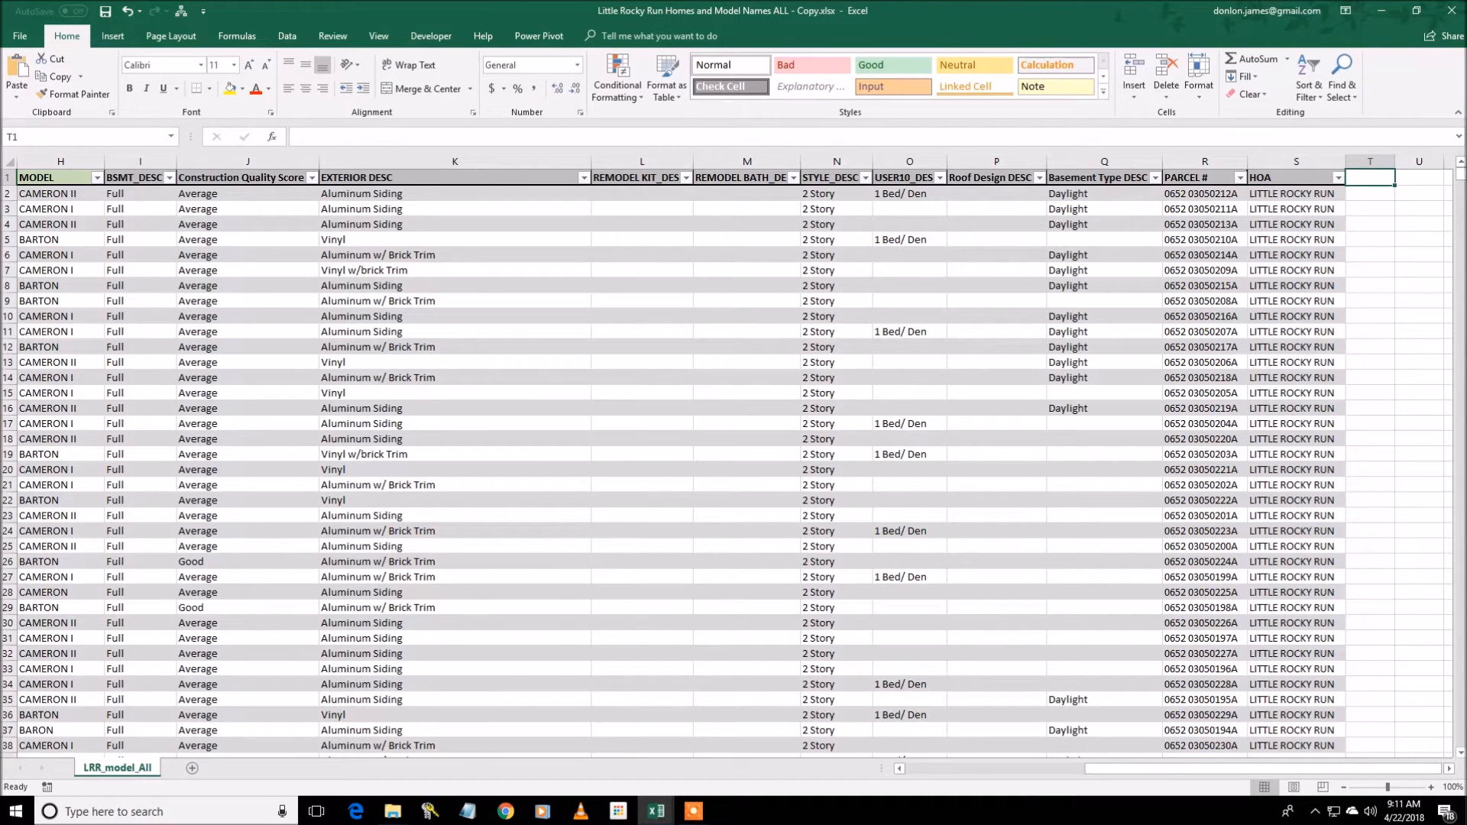
text(Address)
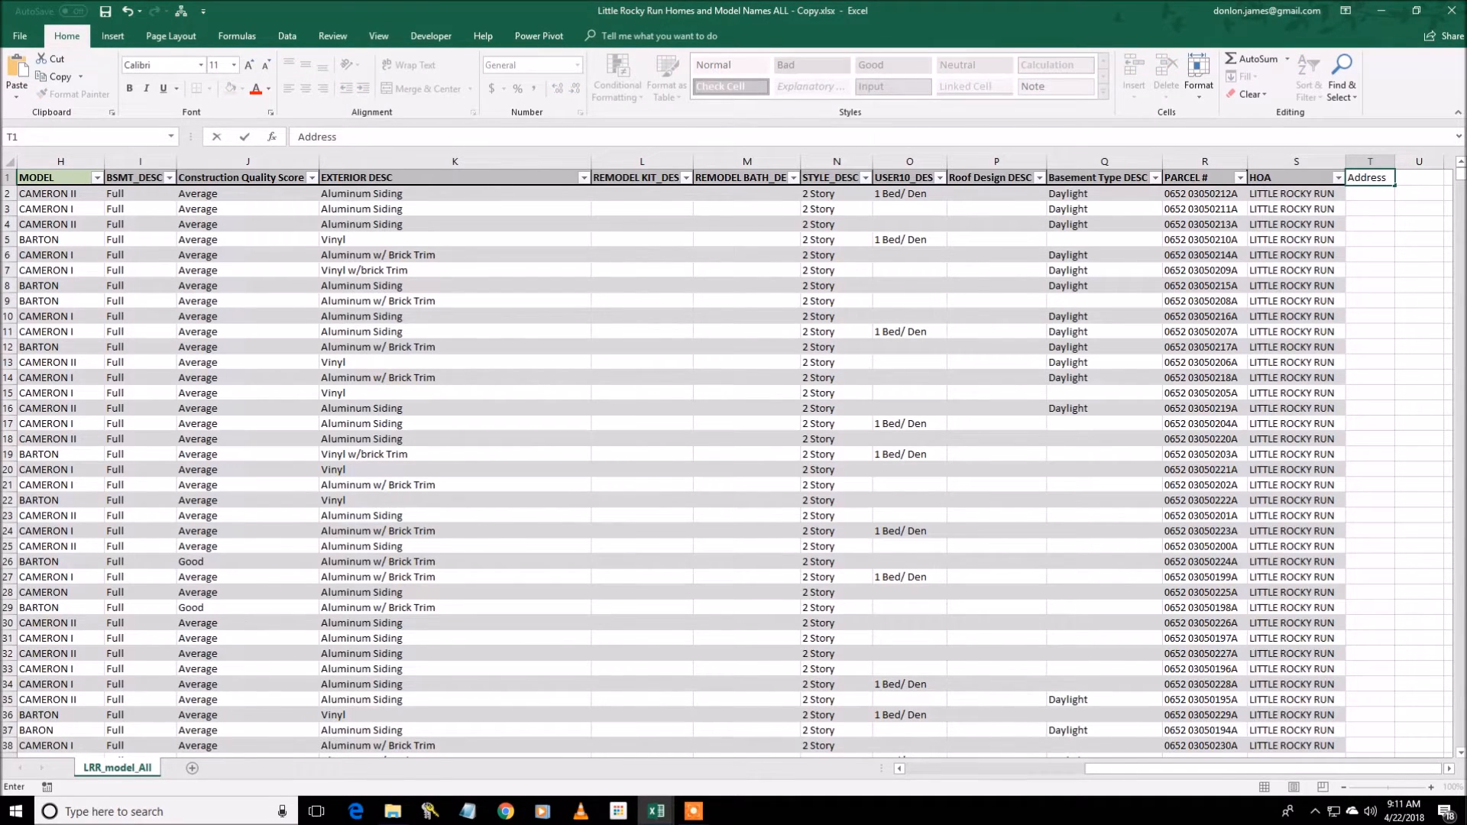
key(Return)
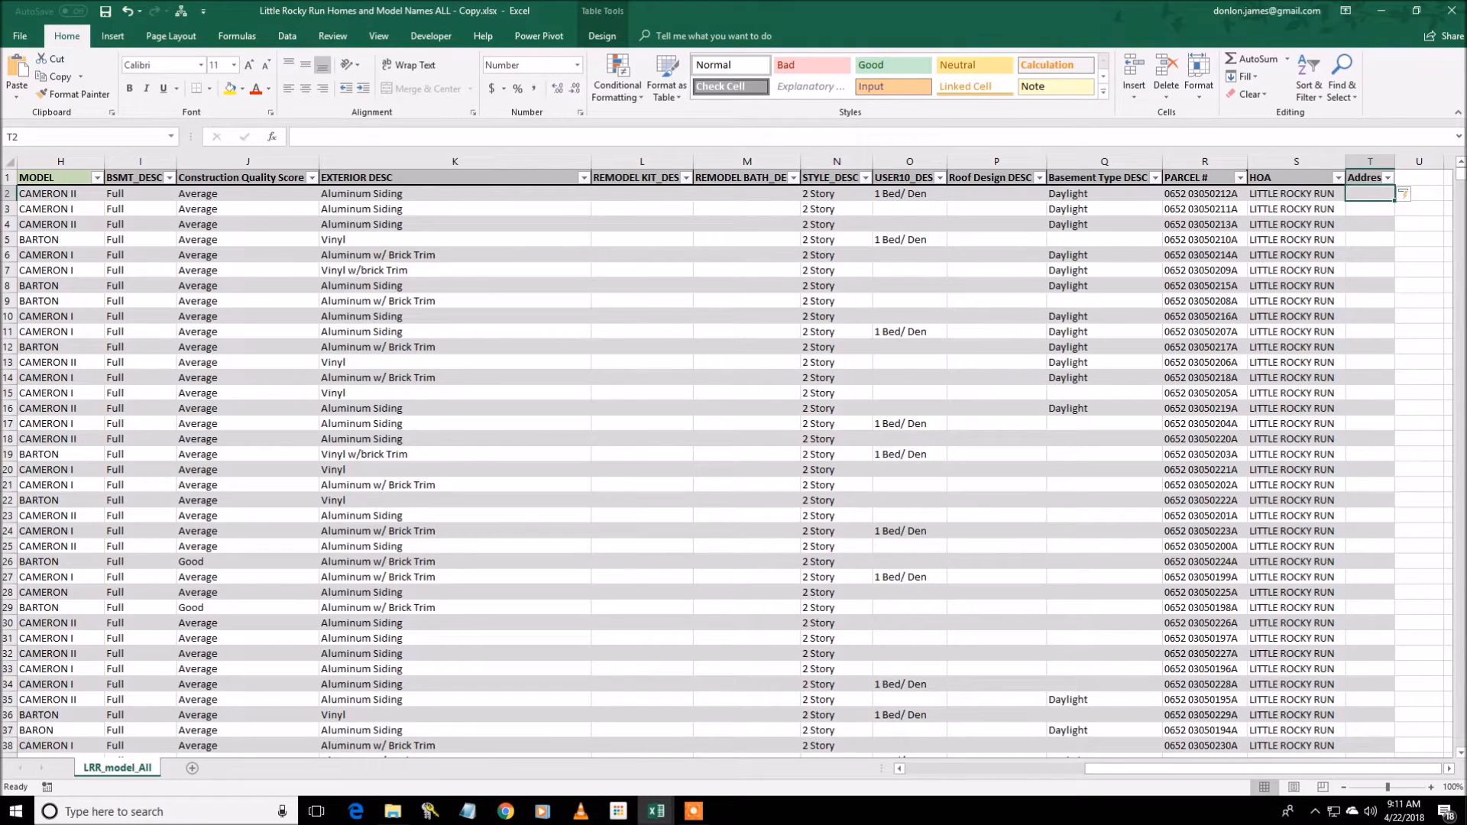
Begin a formula in T2 of the Address column with the structured reference =[ADRNO]
drag(1264, 768, 1084, 769)
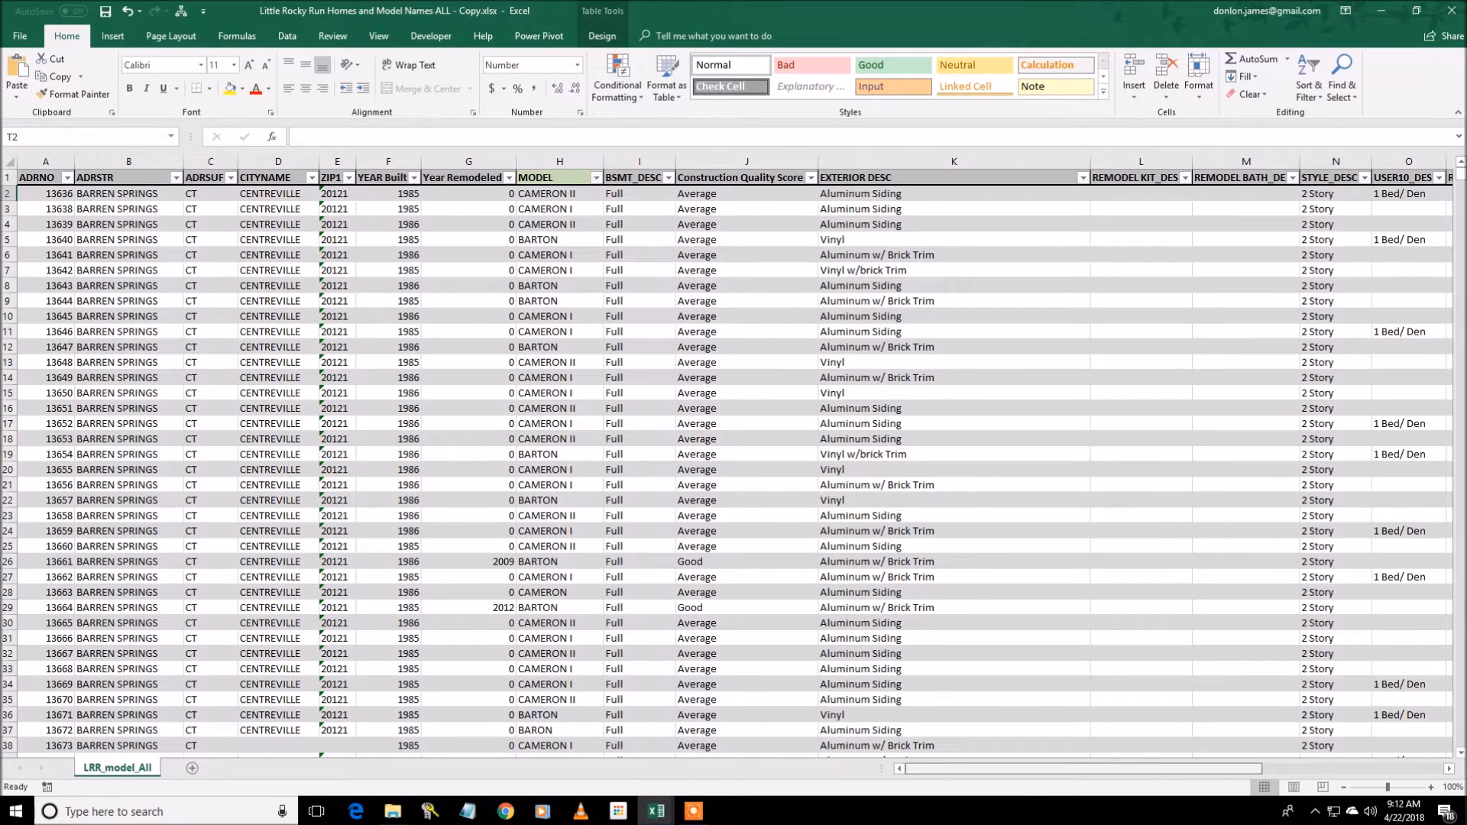
drag(1084, 768, 1263, 768)
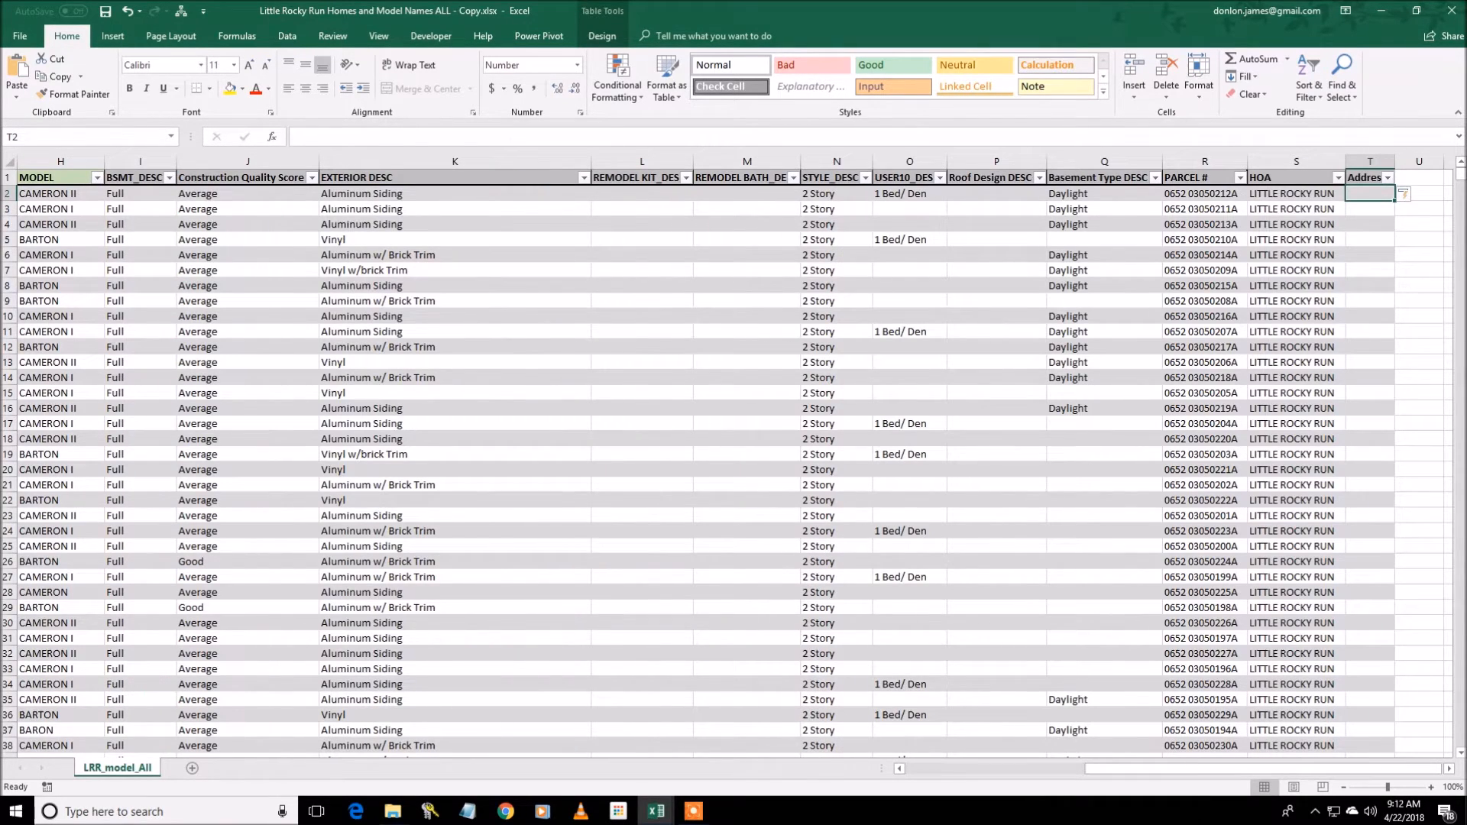
key(F2)
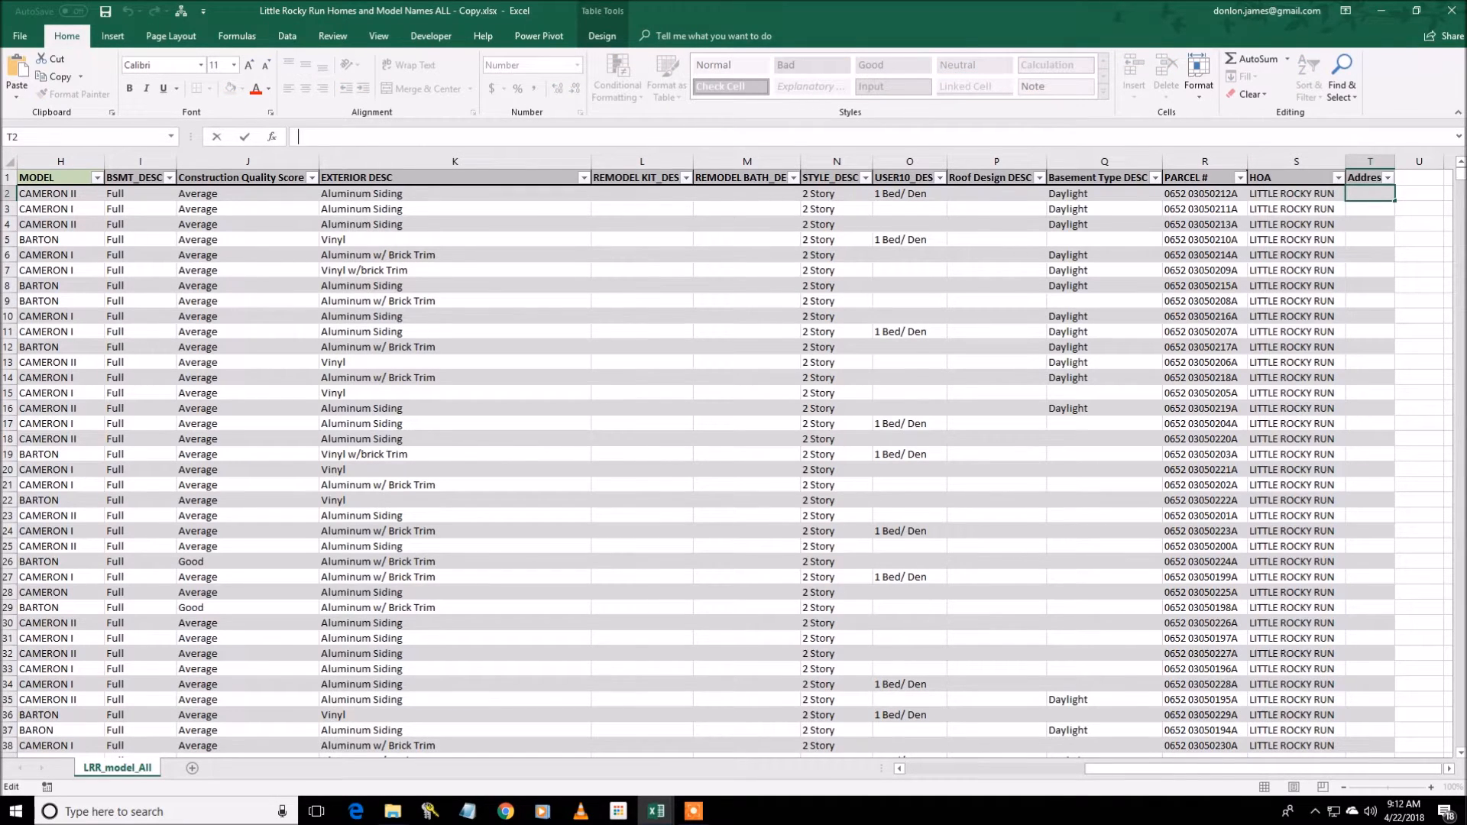
text(=[)
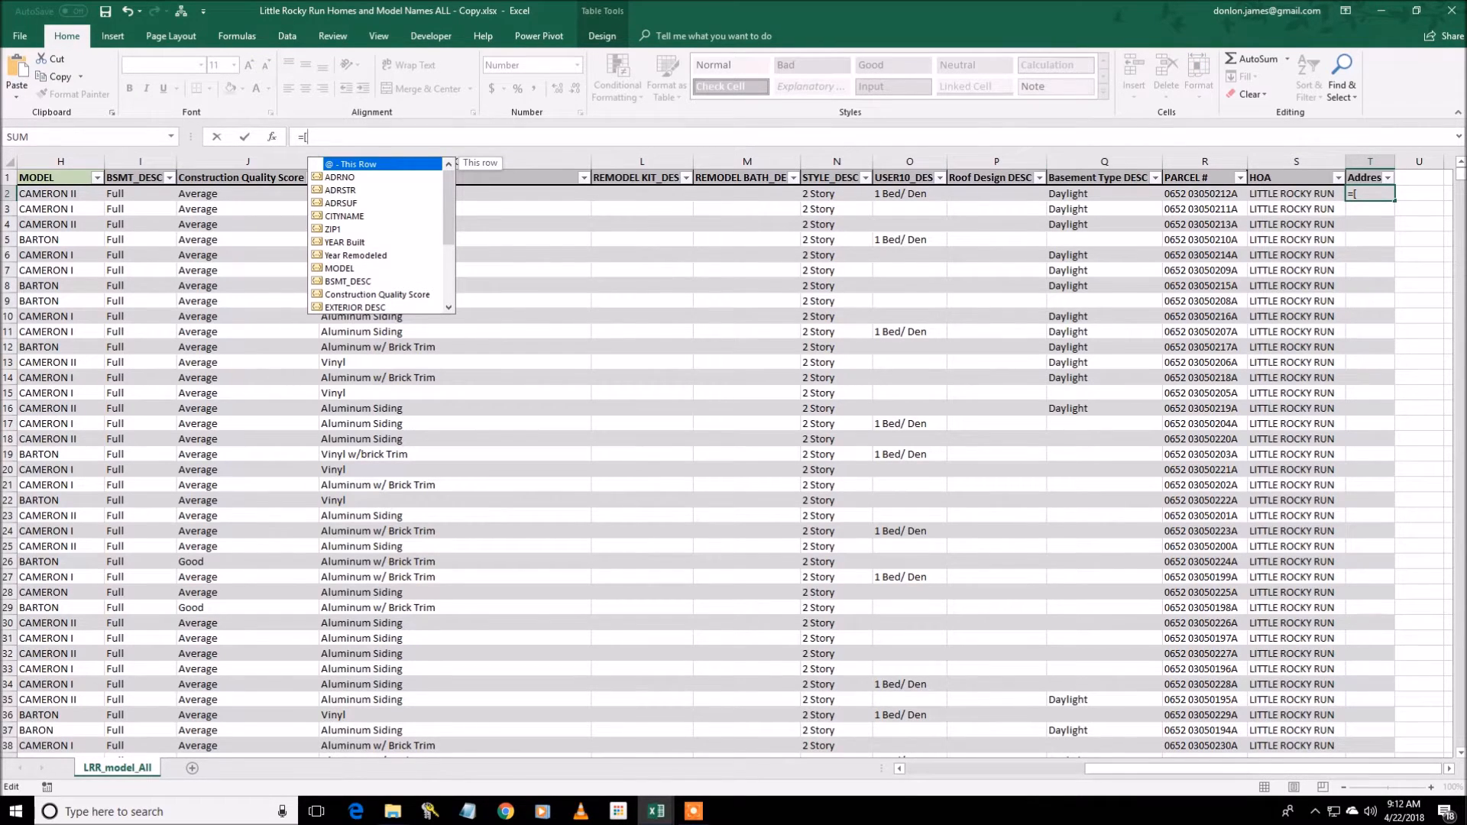
mouse_move(448, 203)
mouse_down()
mouse_move(448, 261)
mouse_move(449, 203)
mouse_up()
key(Down)
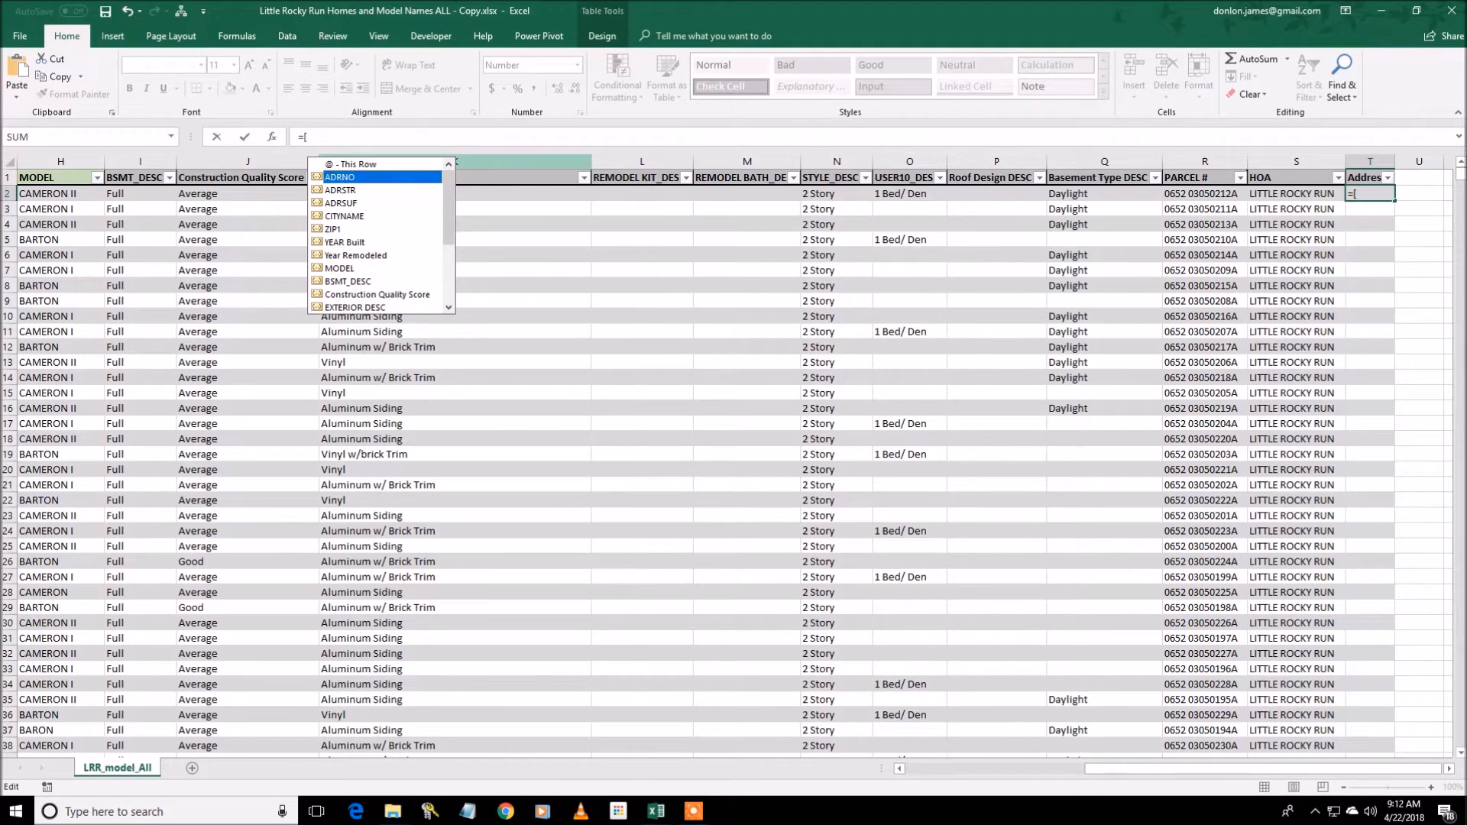
key(Tab)
text(])
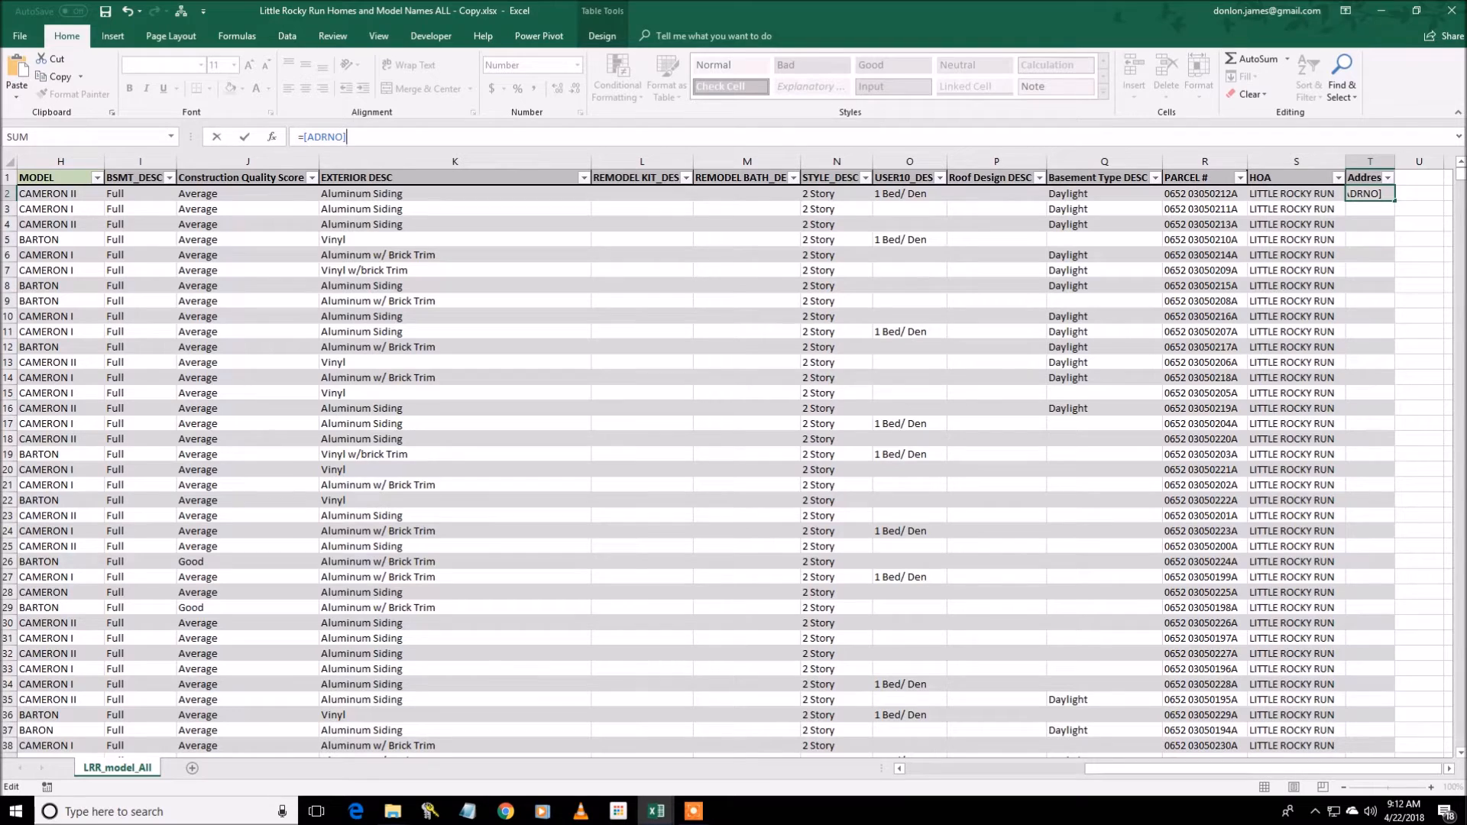
Append a space and the street name to the Address formula with &" "&[ADRSTR]
text(&)
text("&[)
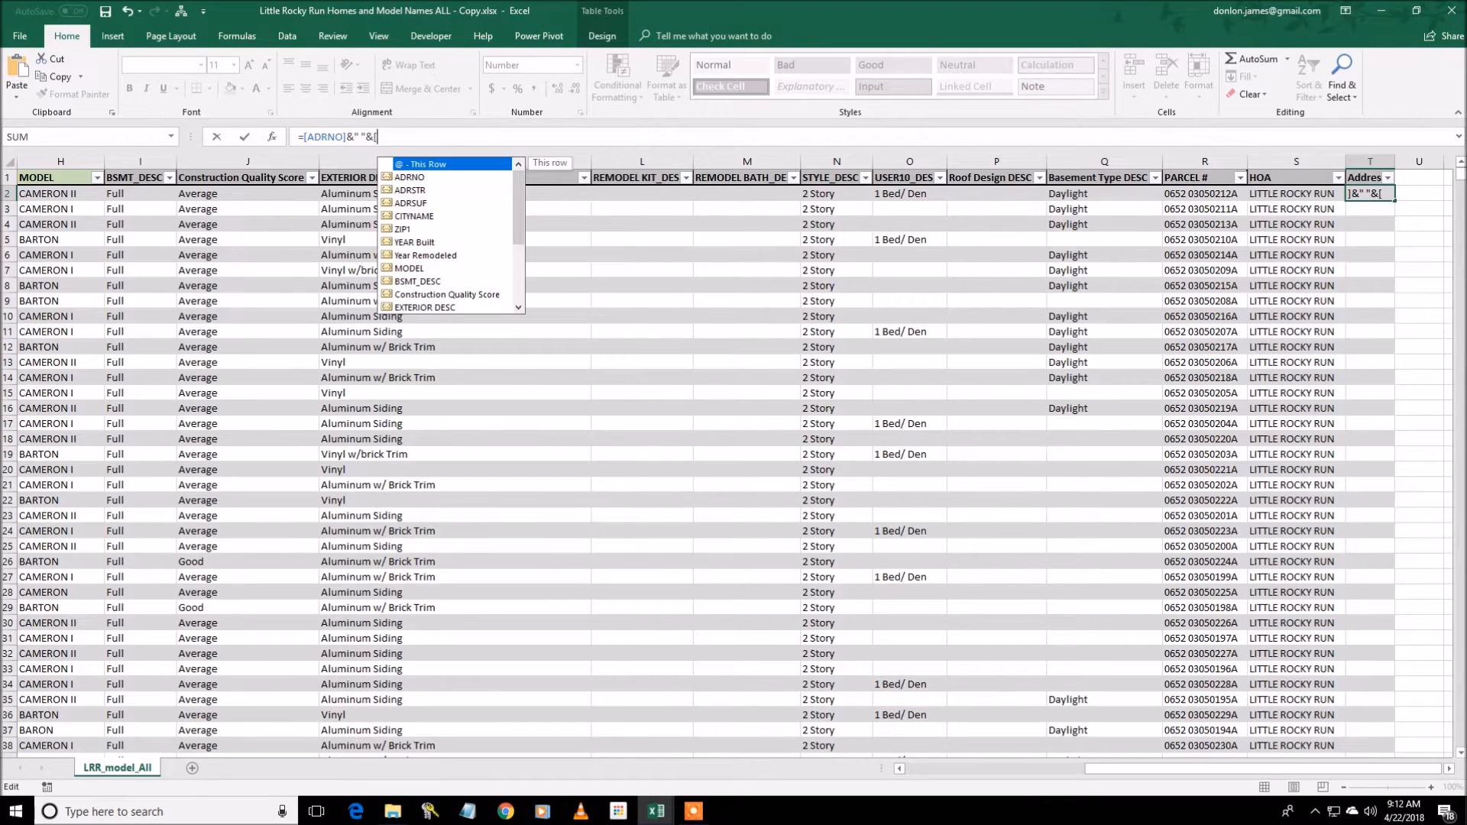
double_click(411, 190)
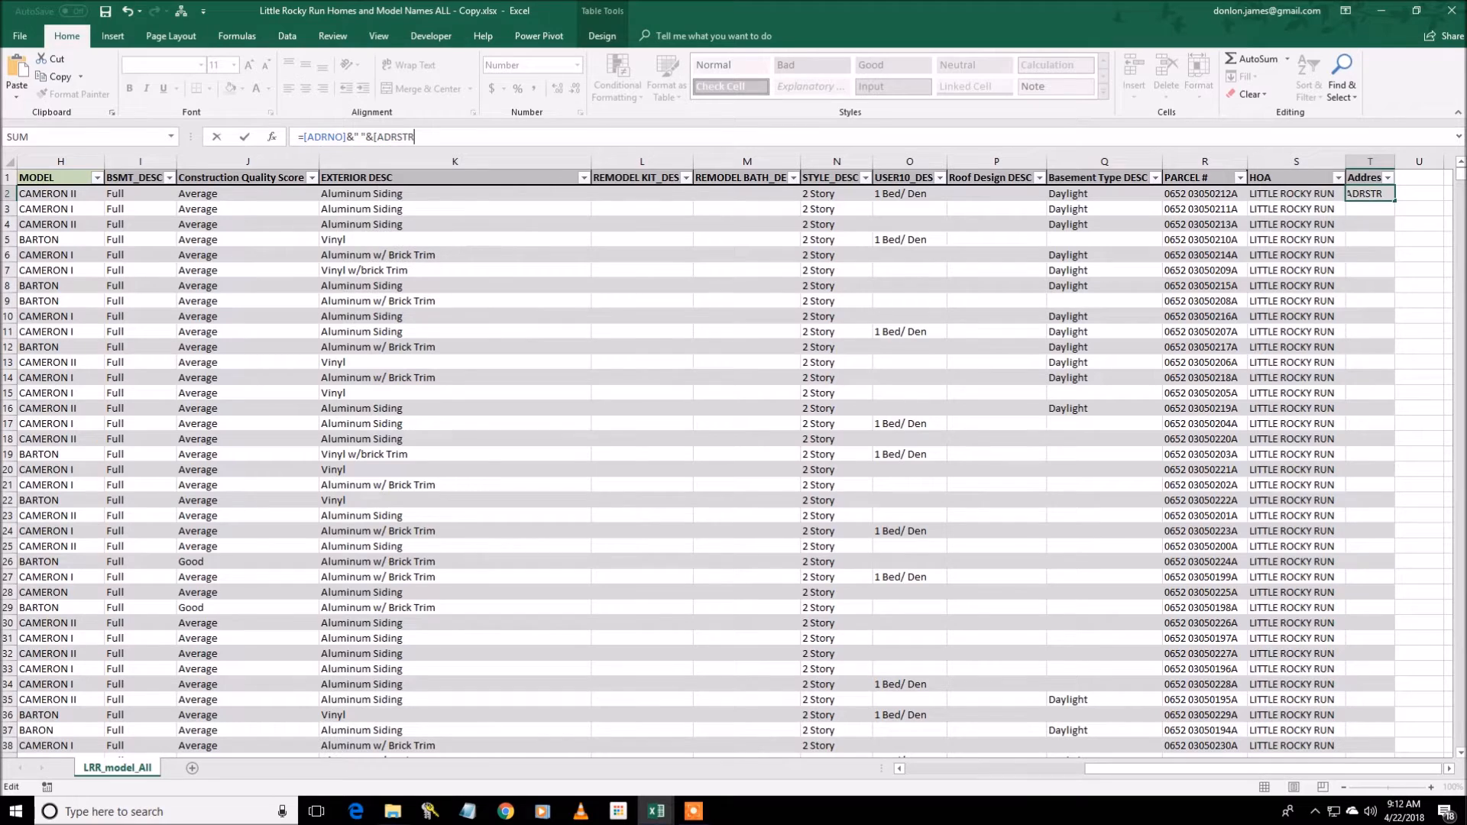
text(])
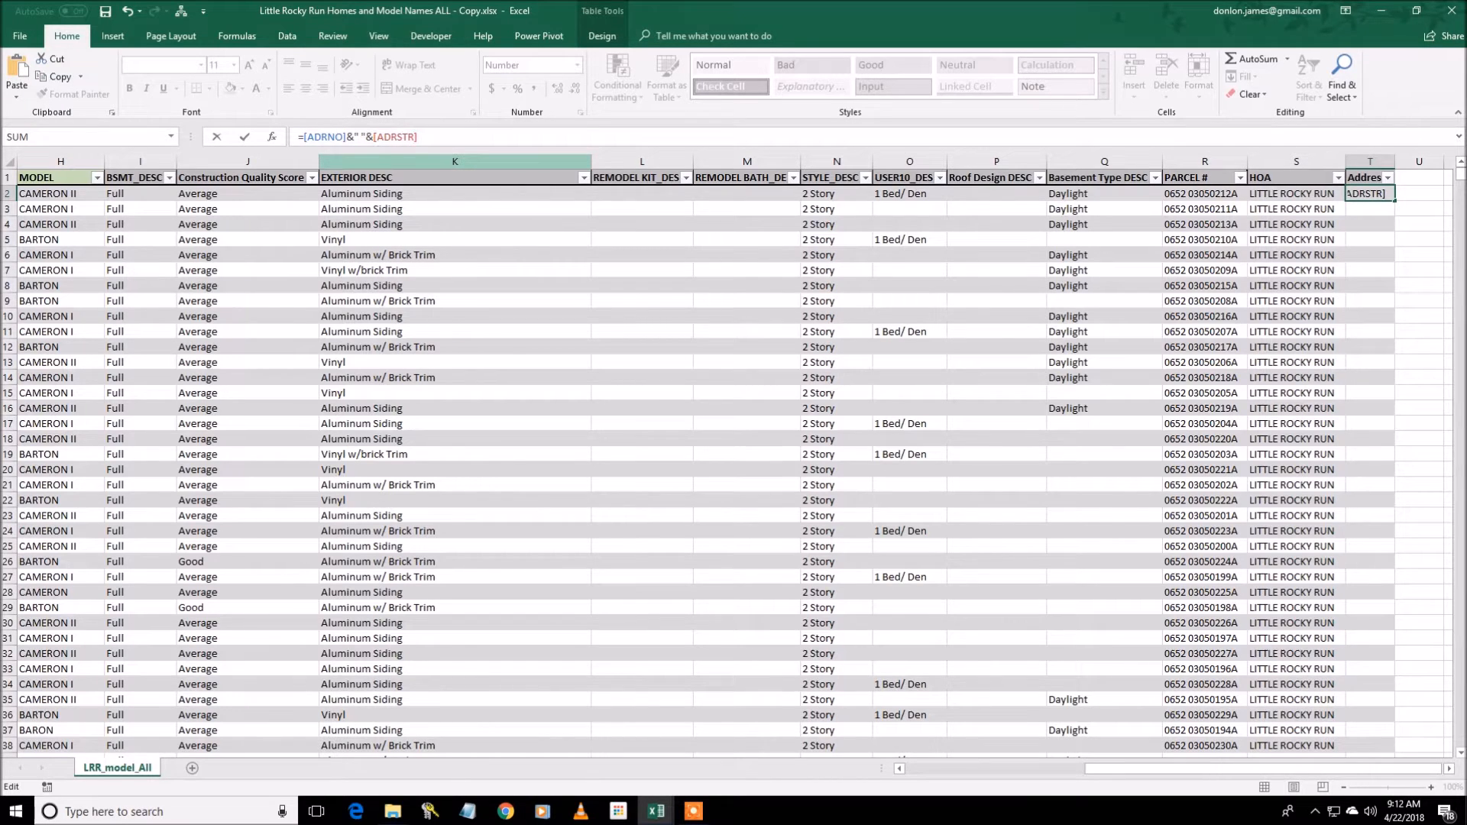
Extend the Address formula with &" "&[ADRSUF] for the street suffix, followed by another space separator
text(&")
key(BackSpace)
key(BackSpace)
text(" "&)
key(shift+Left)
key(shift+Left)
key(shift+Left)
key(shift+Left)
key(shift+Left)
key(Right)
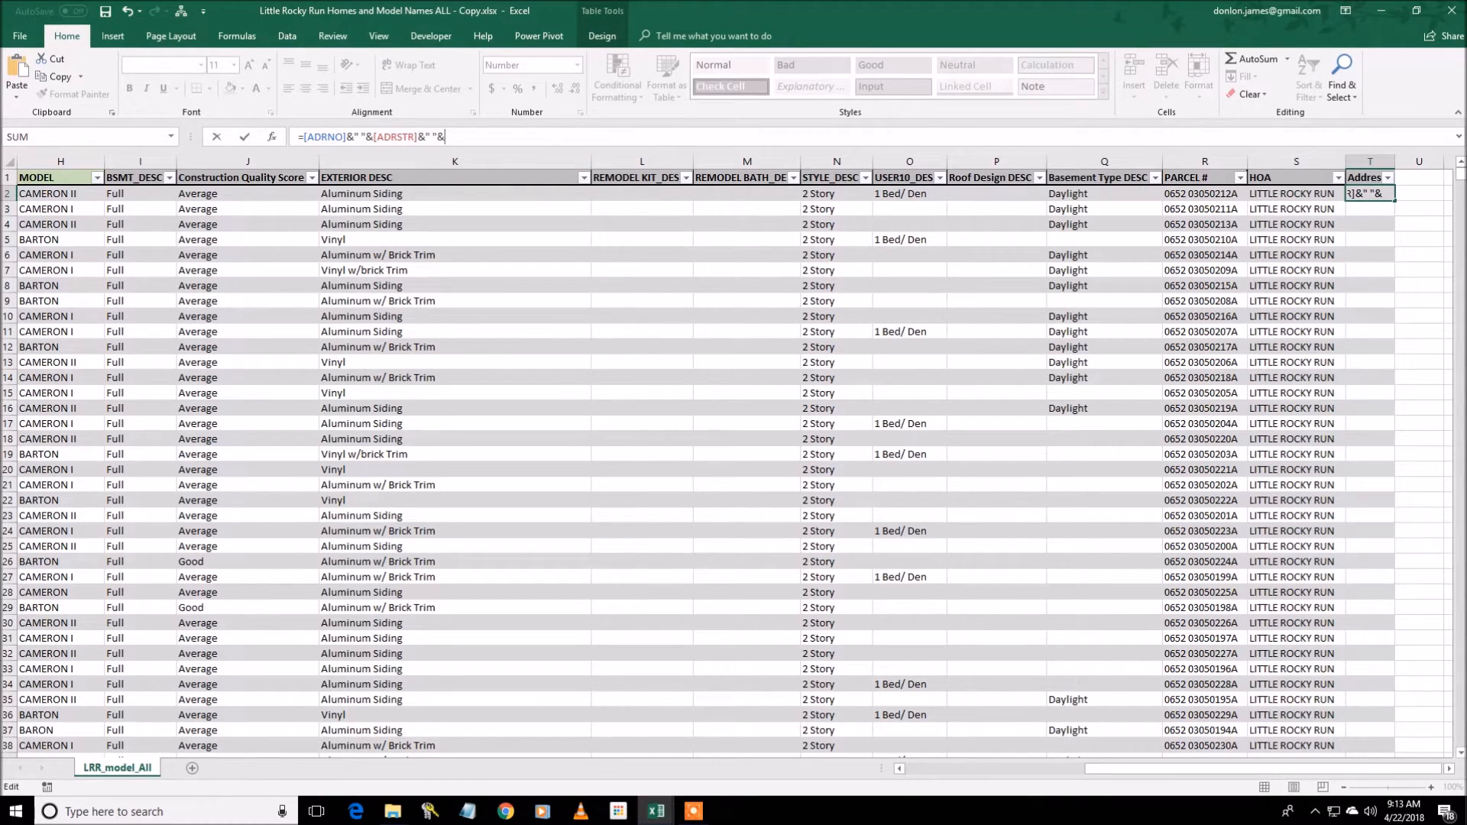
text([)
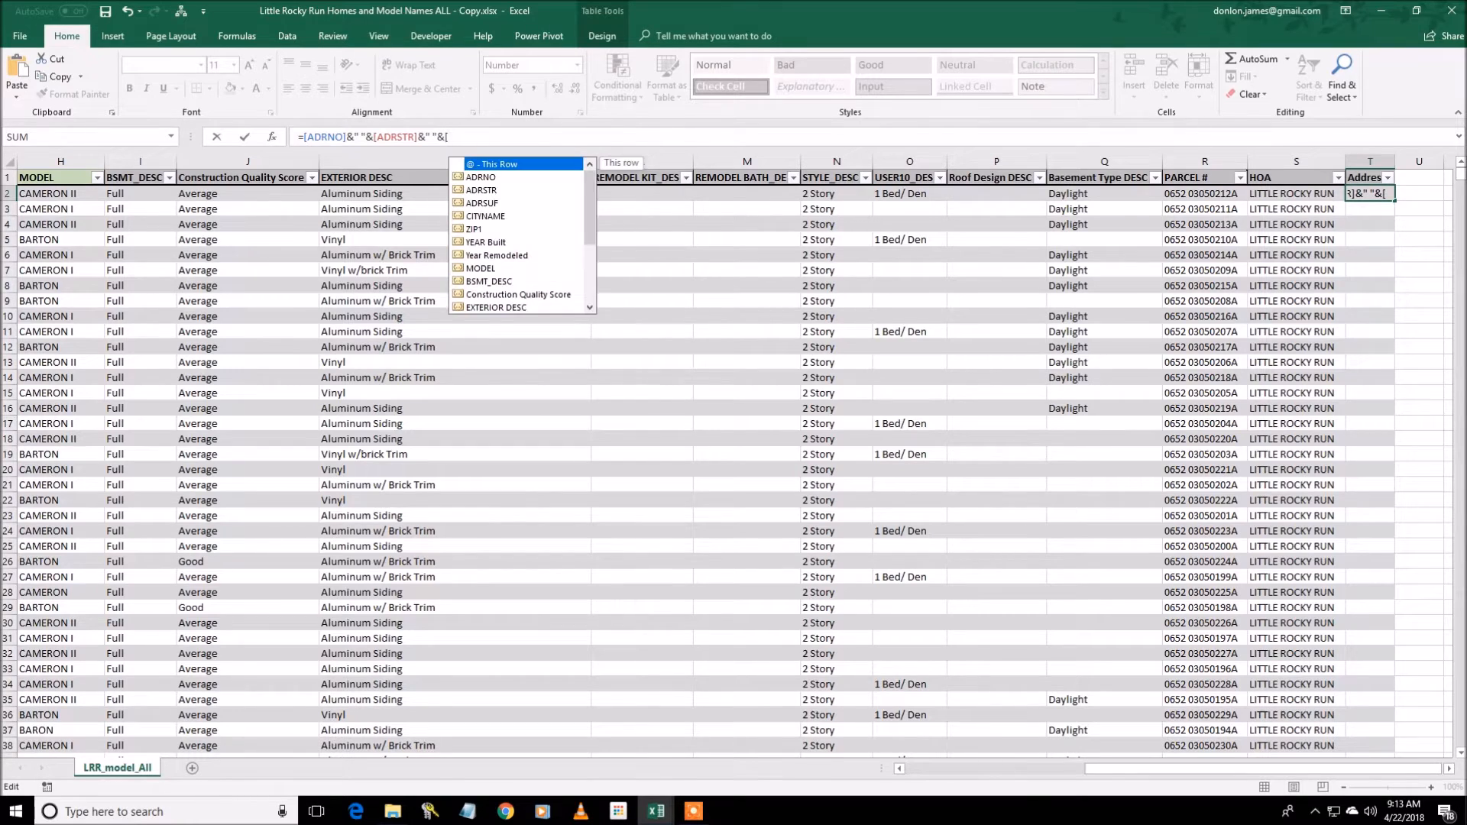
key(Down)
key(Down)
key(Down)
key(Tab)
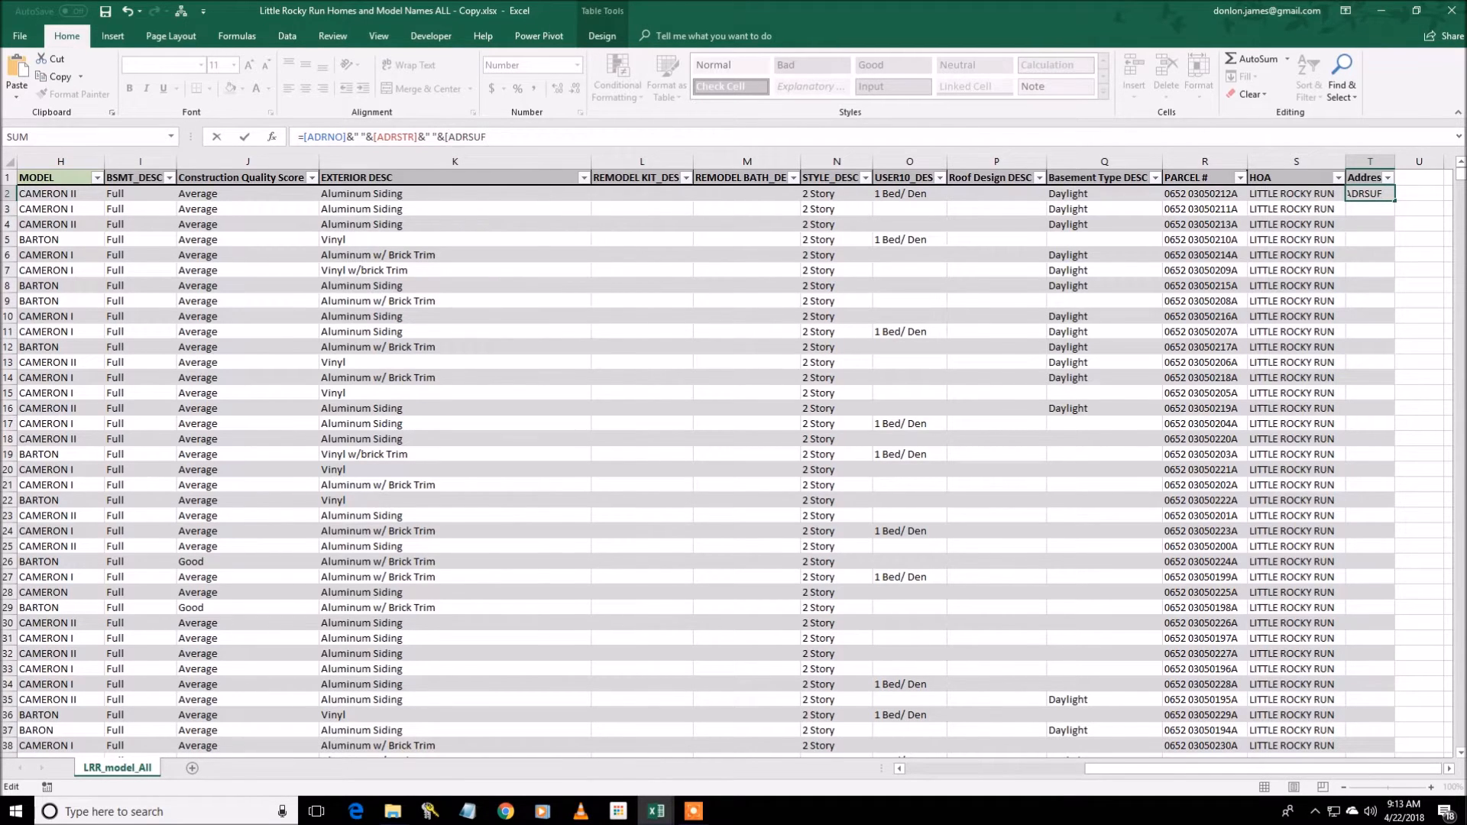
text(]&" "&[)
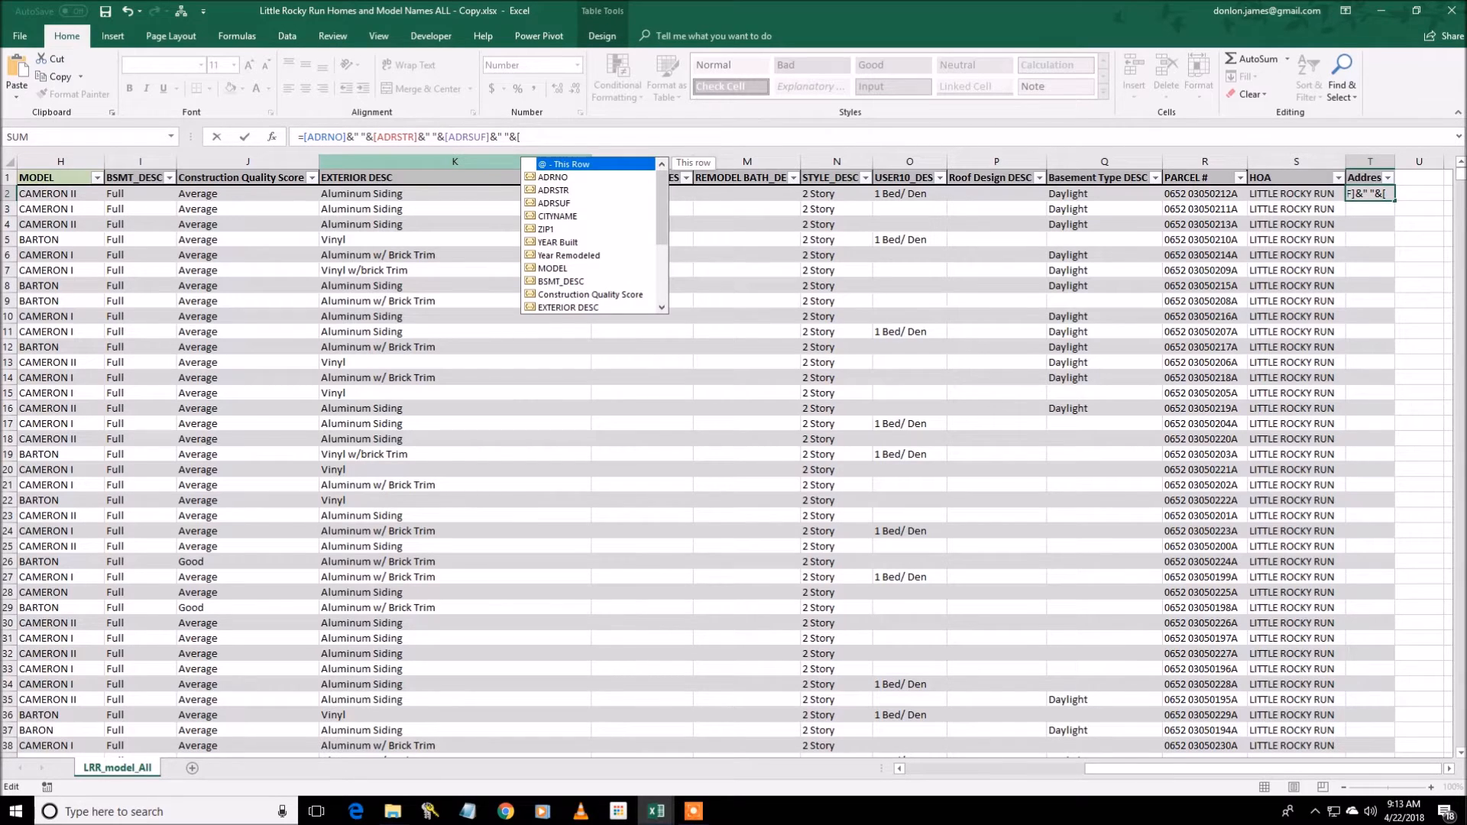
Complete the Address formula with [CITYNAME]&" "&[ZIP1] and fill it down the whole column
key(Down)
key(Down)
key(Down)
key(Down)
key(Tab)
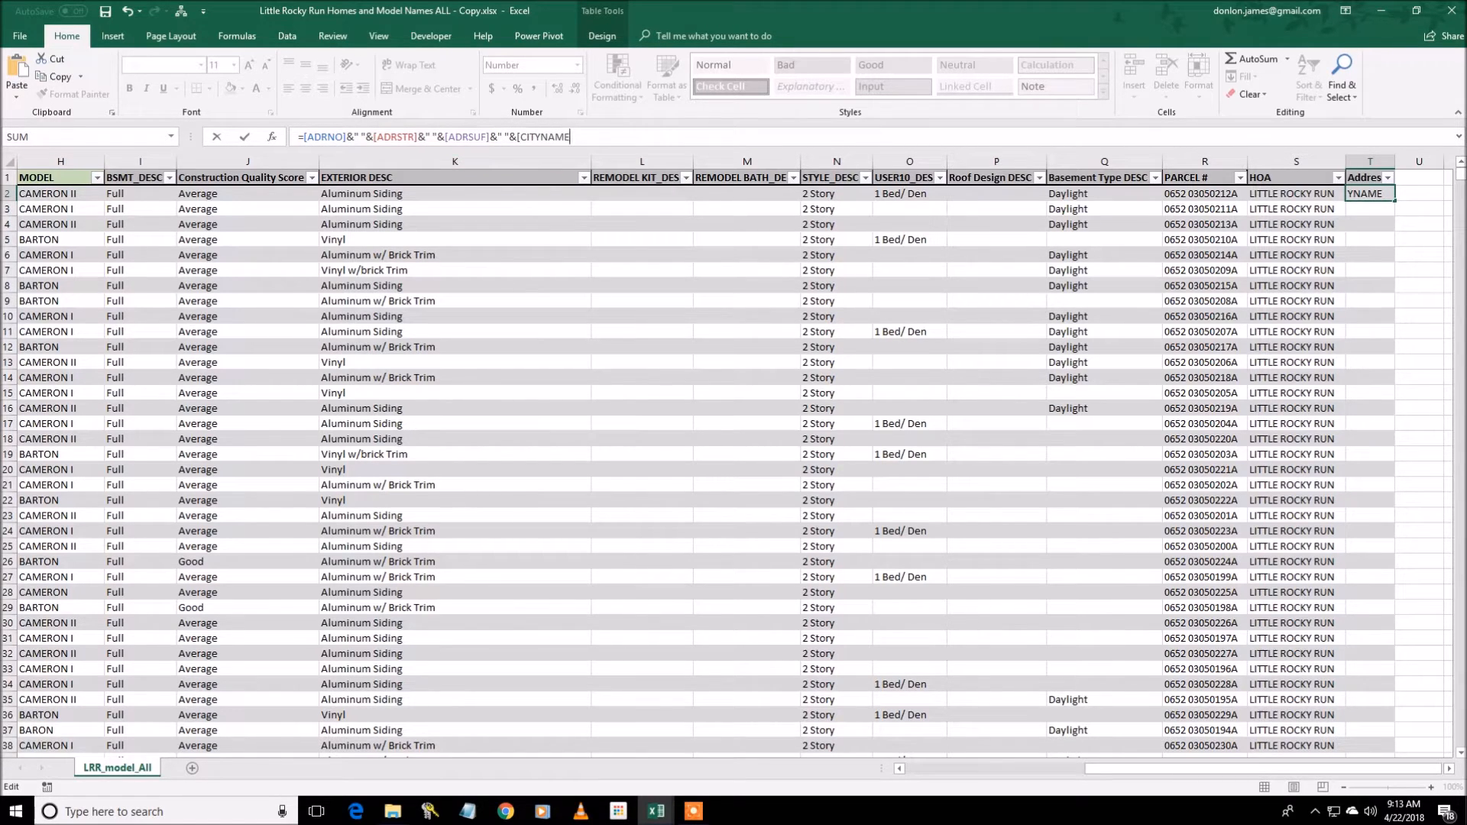
text(&" "&[)
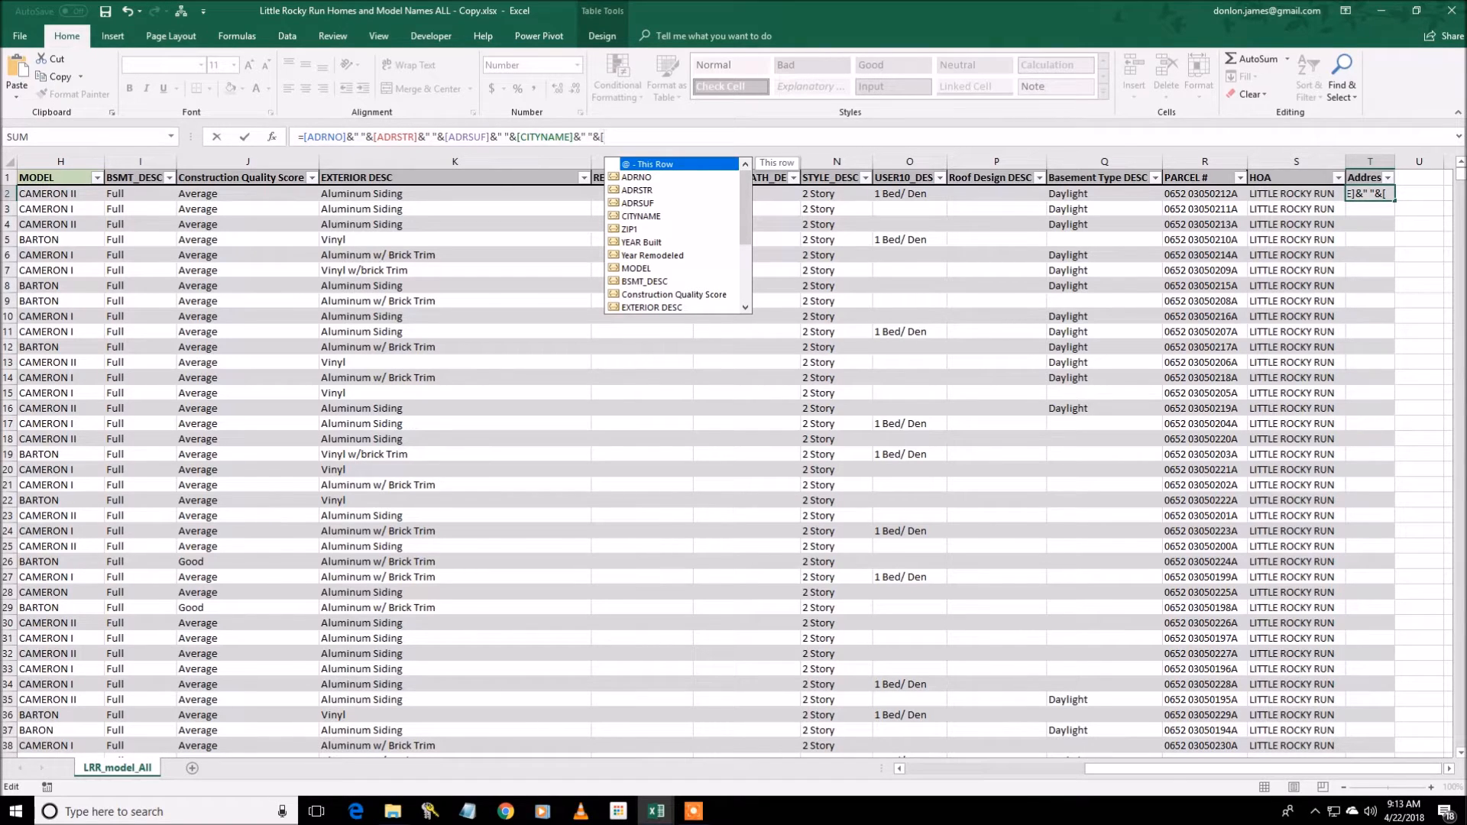
double_click(629, 229)
text(])
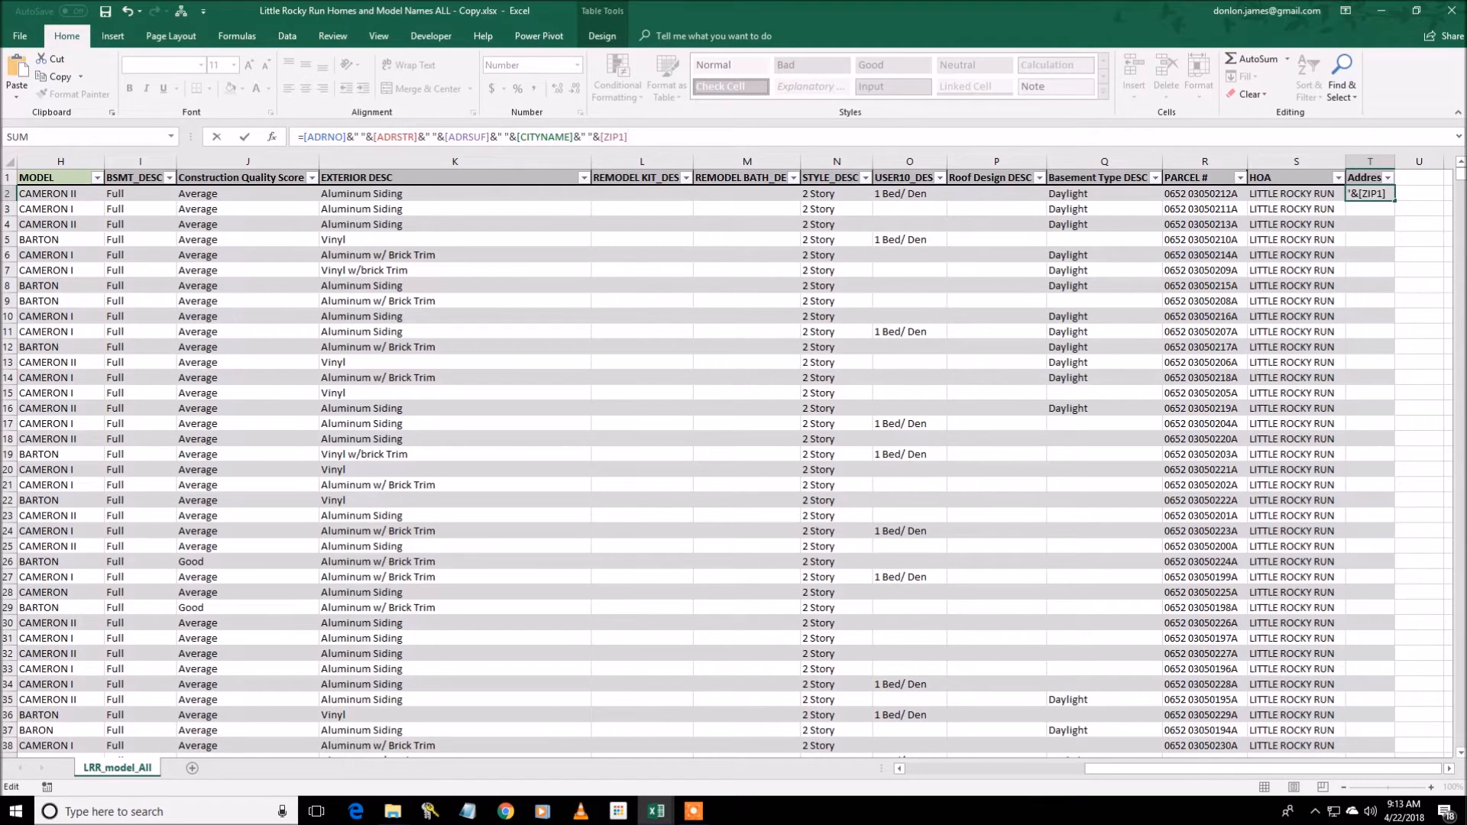
key(Return)
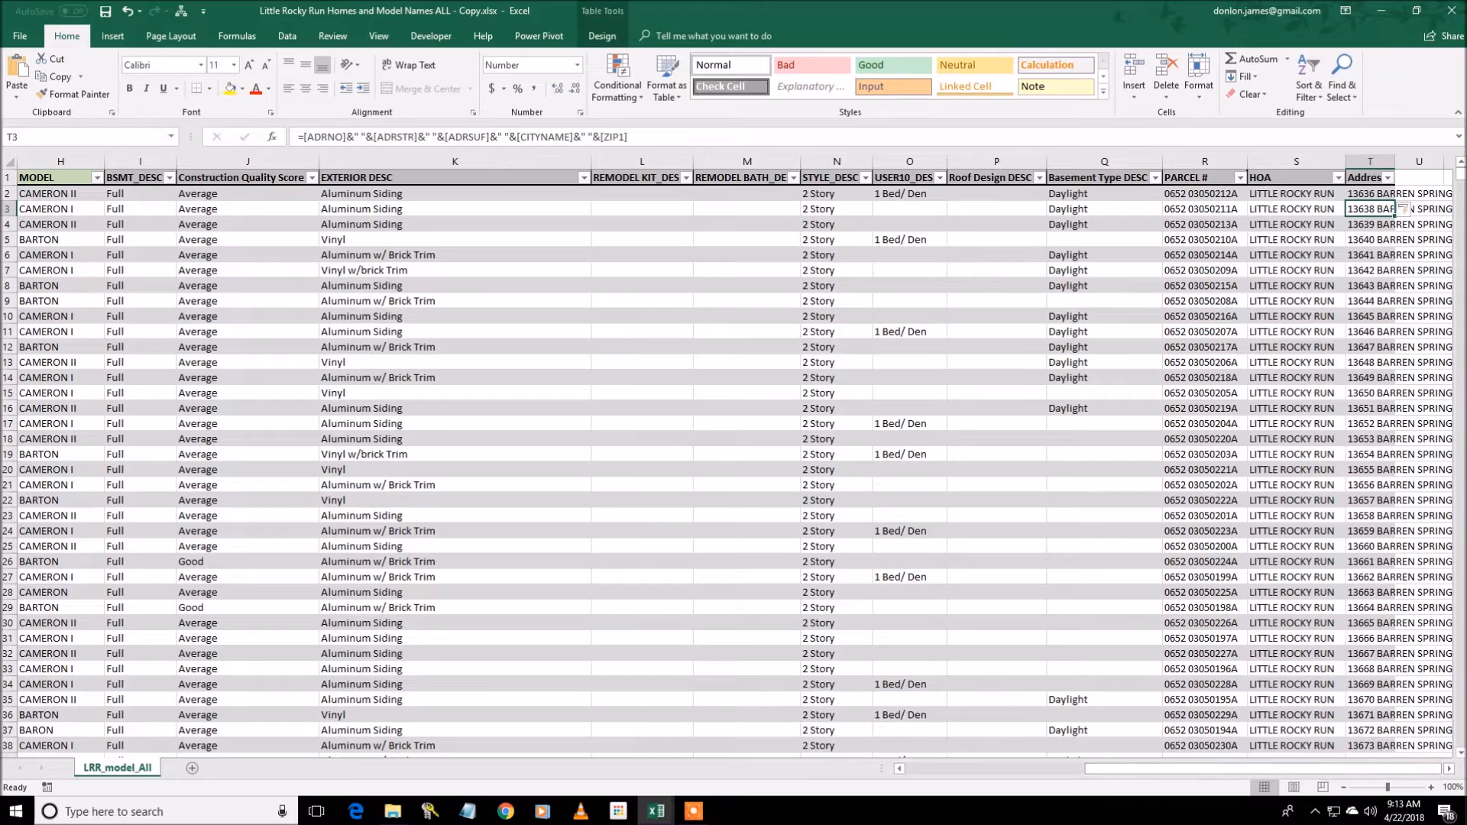
Insert the state "VA" between [CITYNAME] and [ZIP1] in the Address formula, and widen the Address column
click(1448, 769)
click(1448, 768)
click(1448, 768)
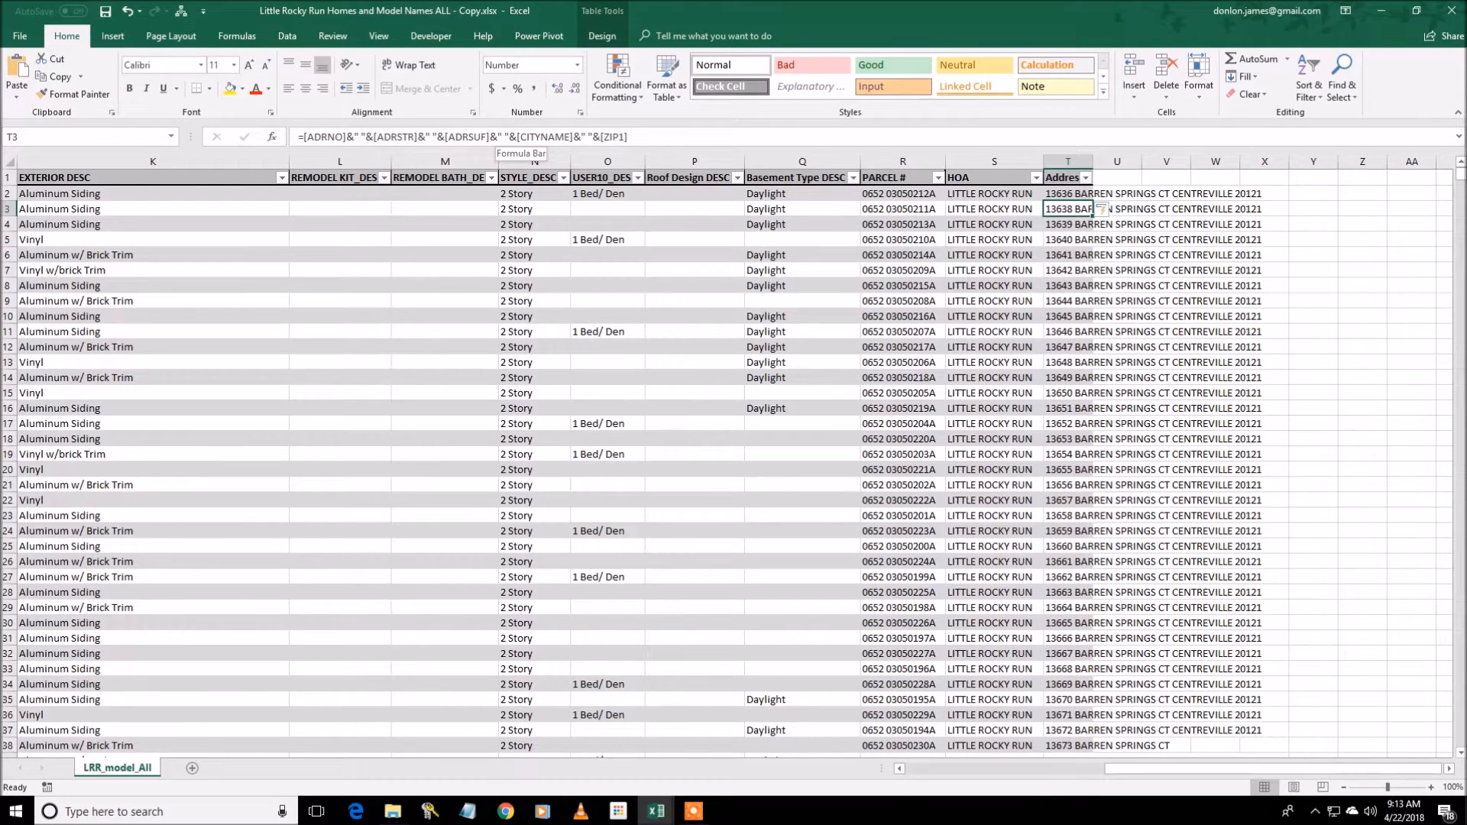
click(585, 136)
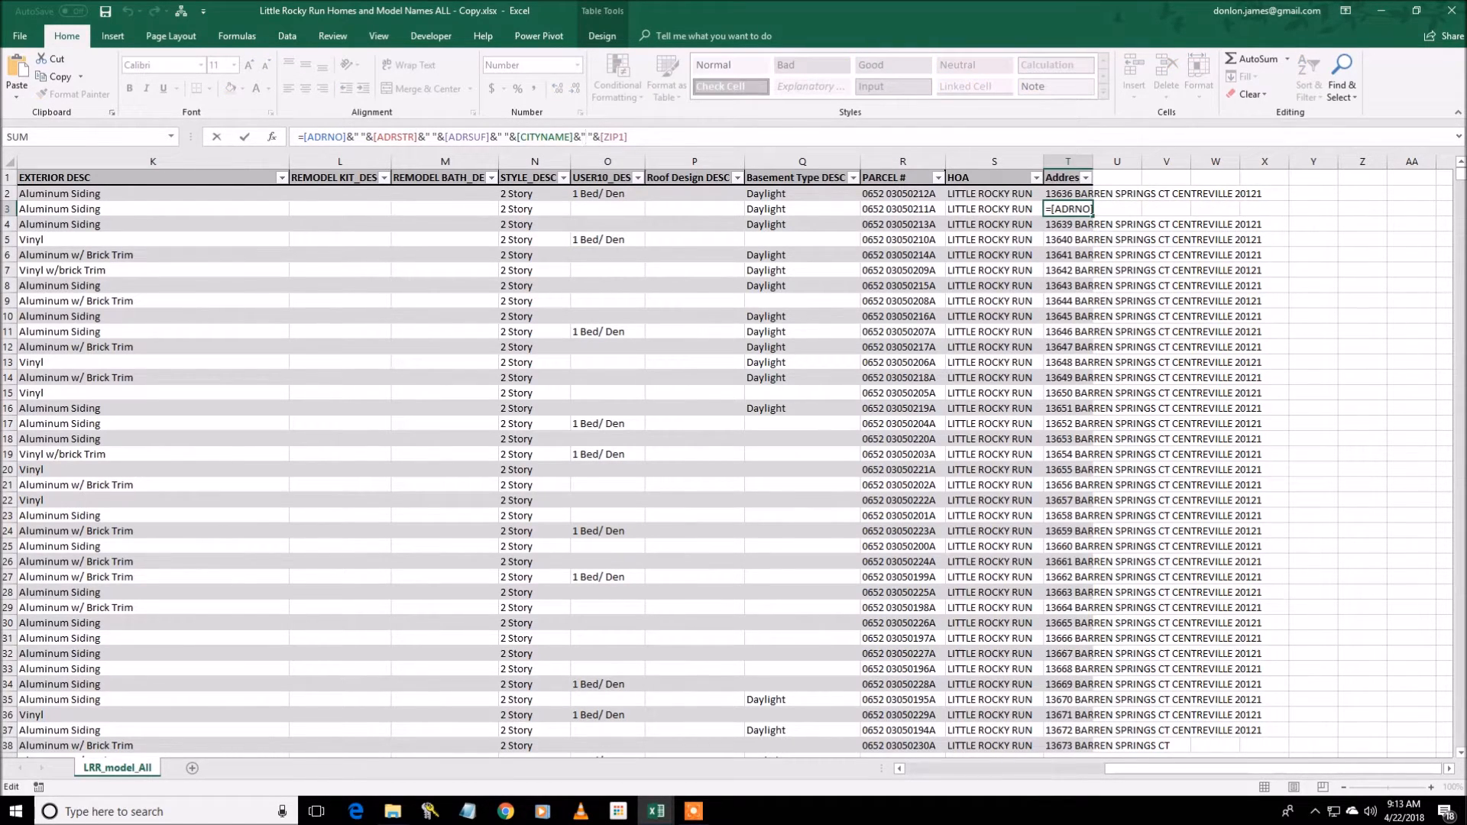
text(VA)
key(Return)
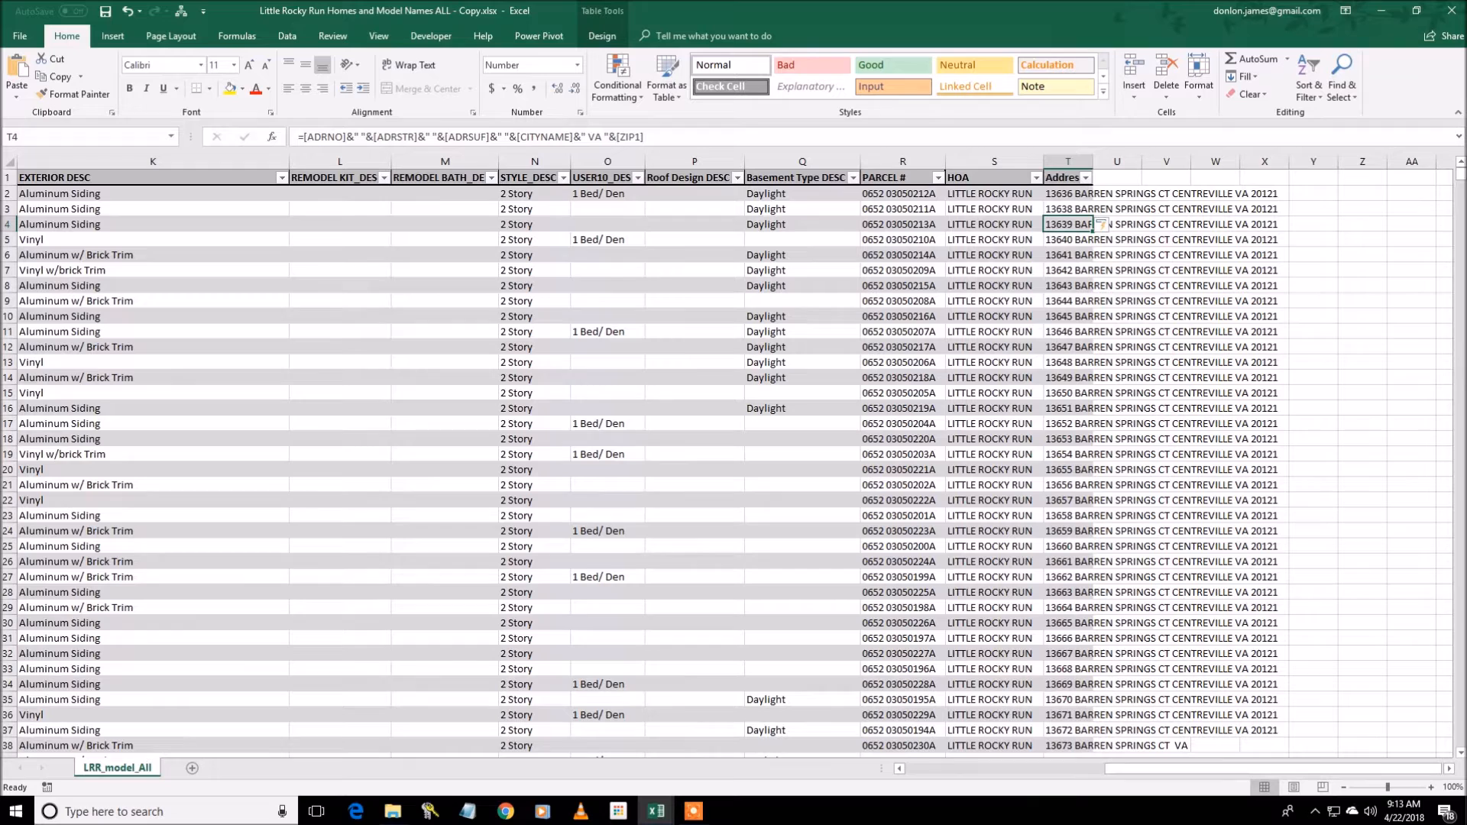
drag(1092, 161, 1237, 161)
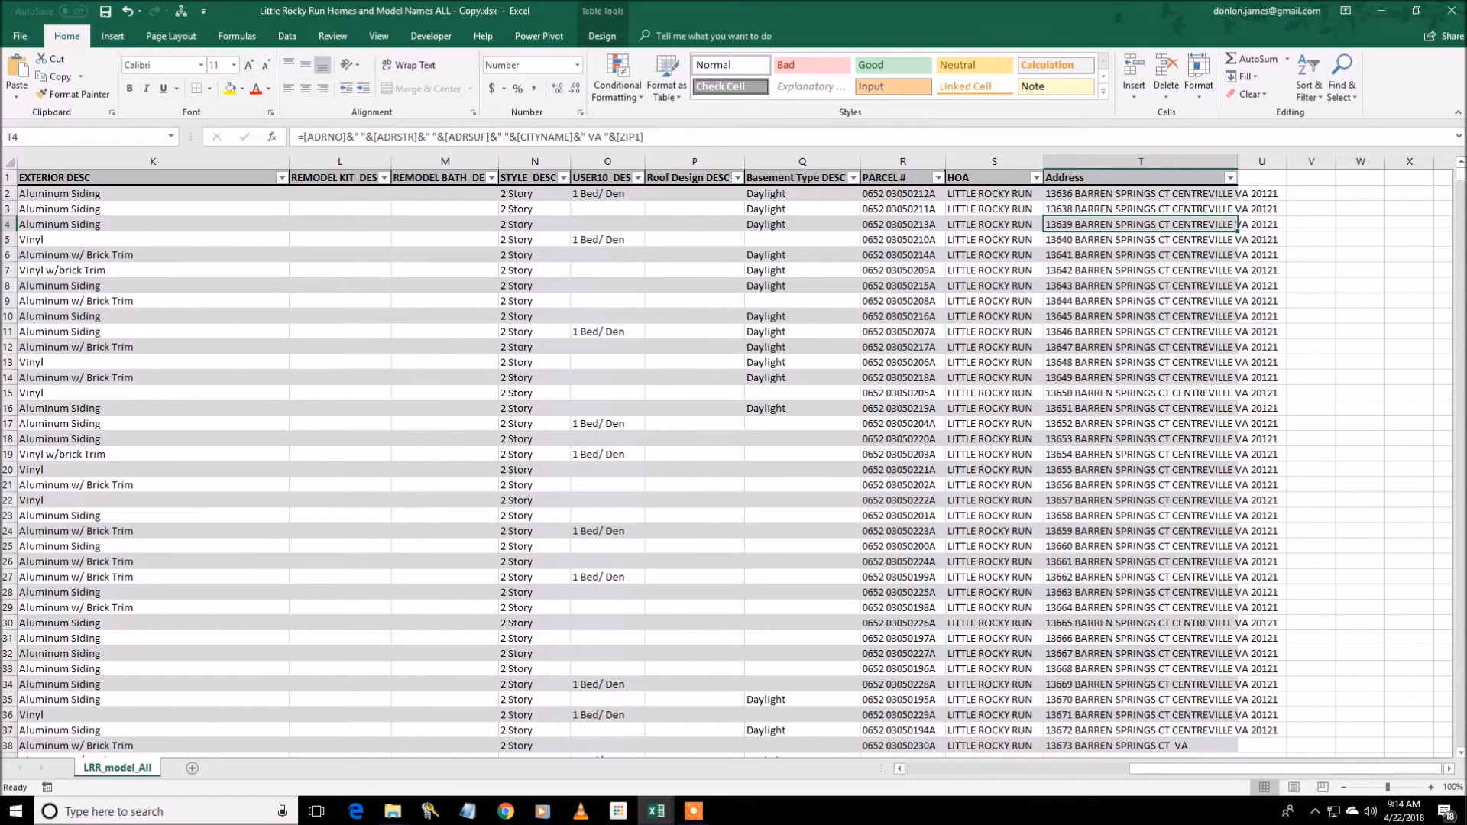
click(1141, 194)
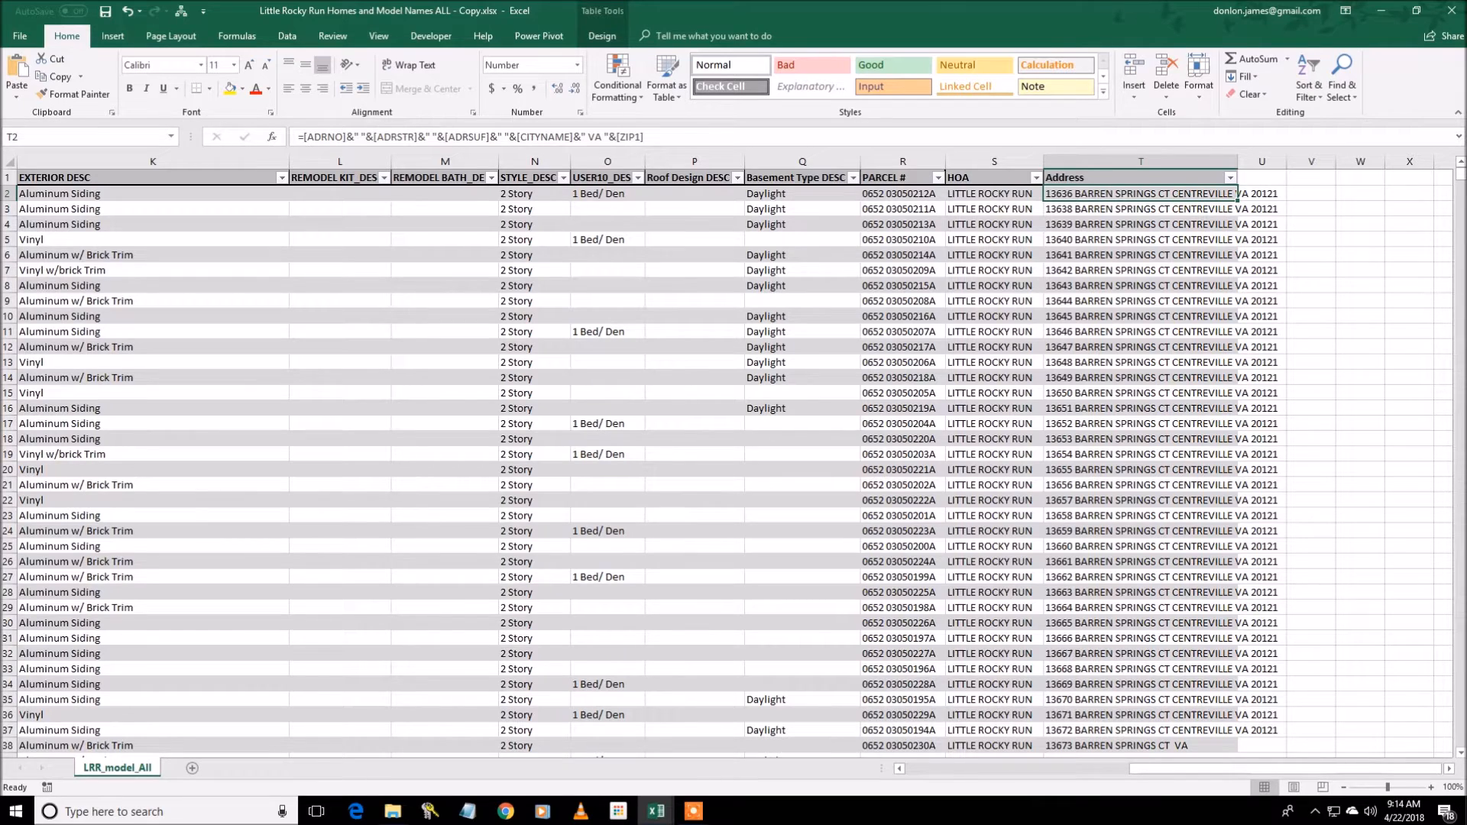
Save the workbook and open its home data table in 3D Maps
key(ctrl+s)
drag(1401, 768, 1176, 768)
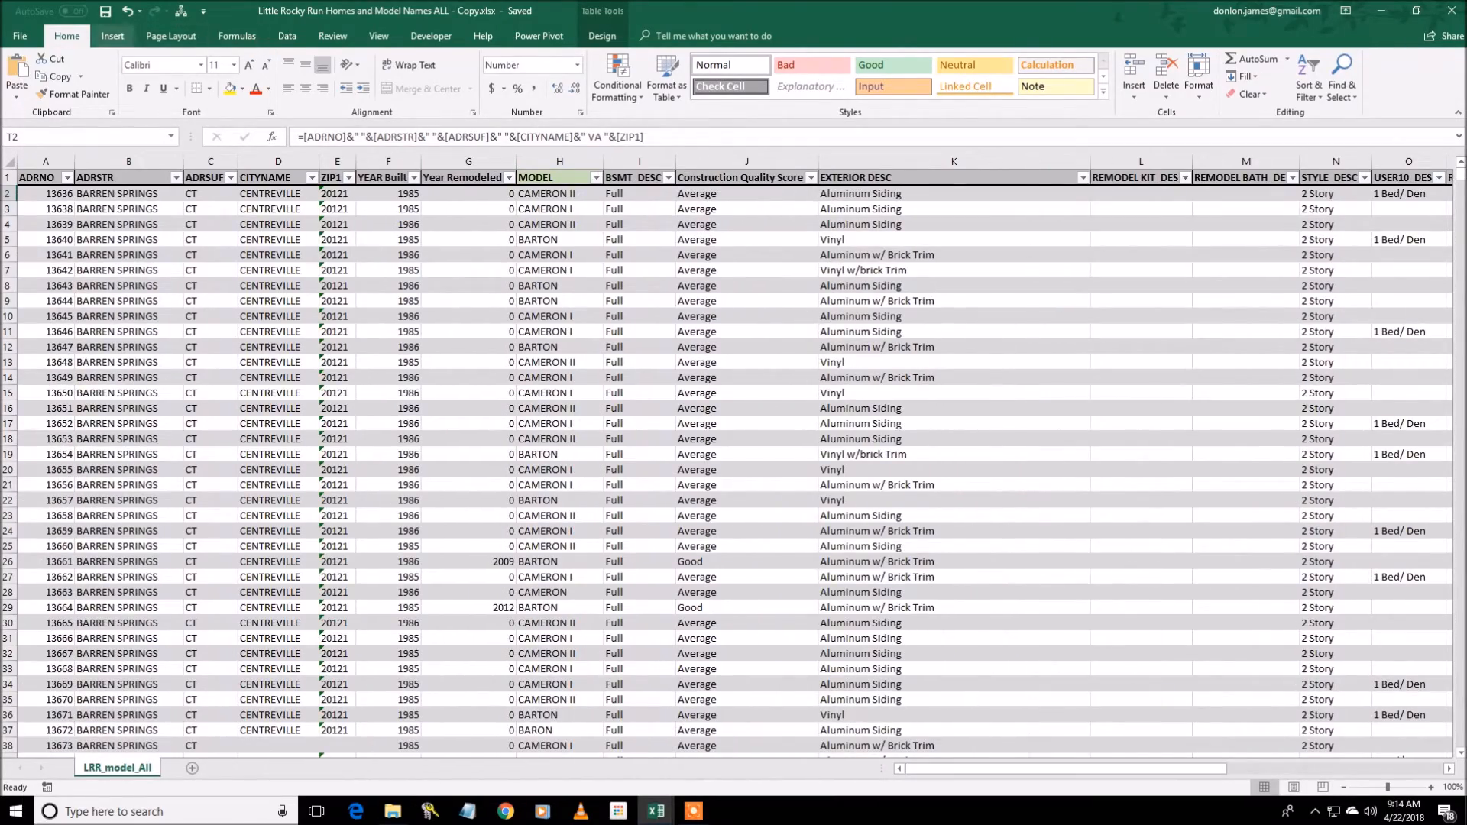
click(113, 36)
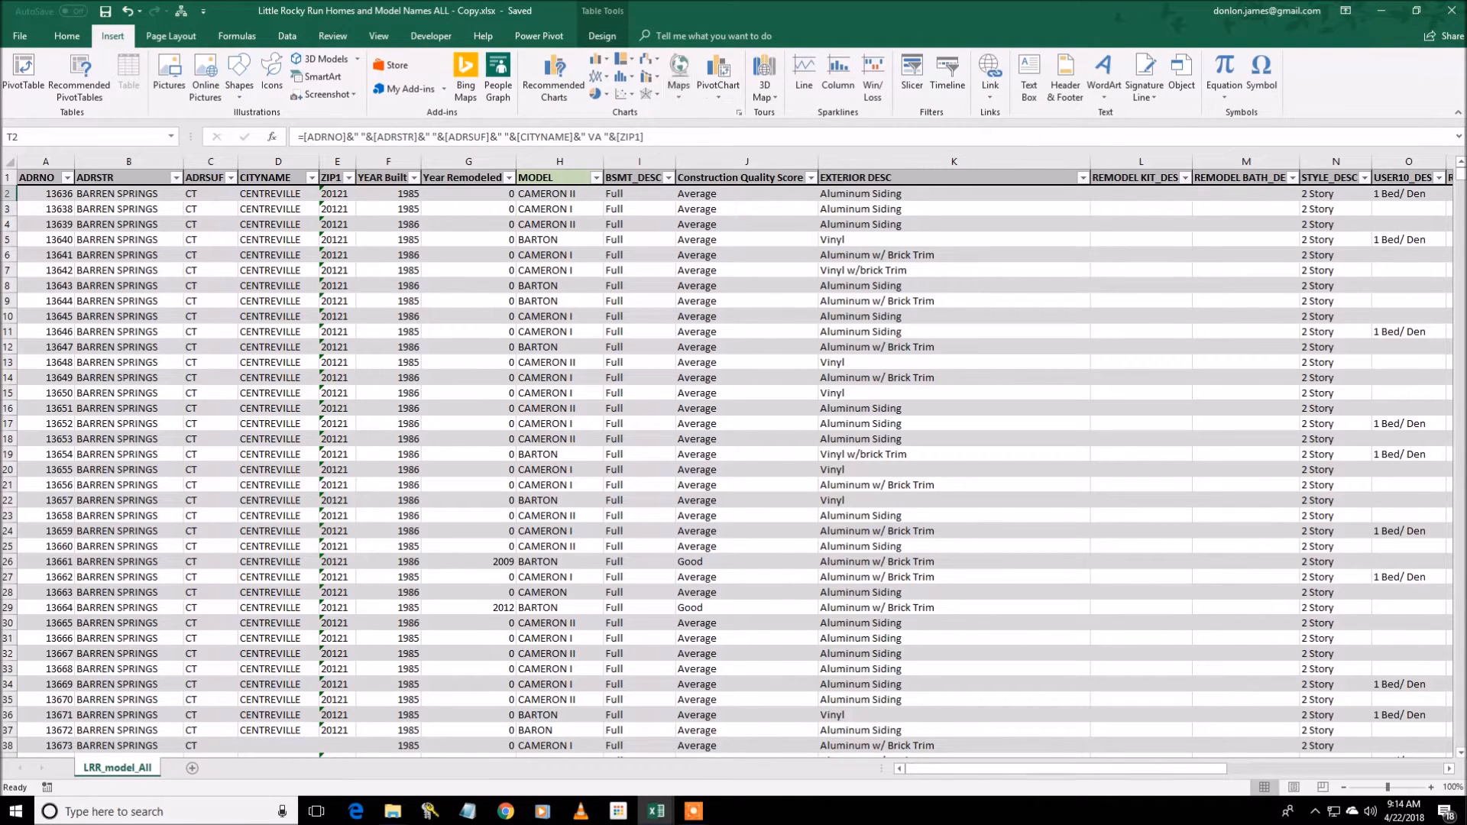
click(679, 72)
click(764, 78)
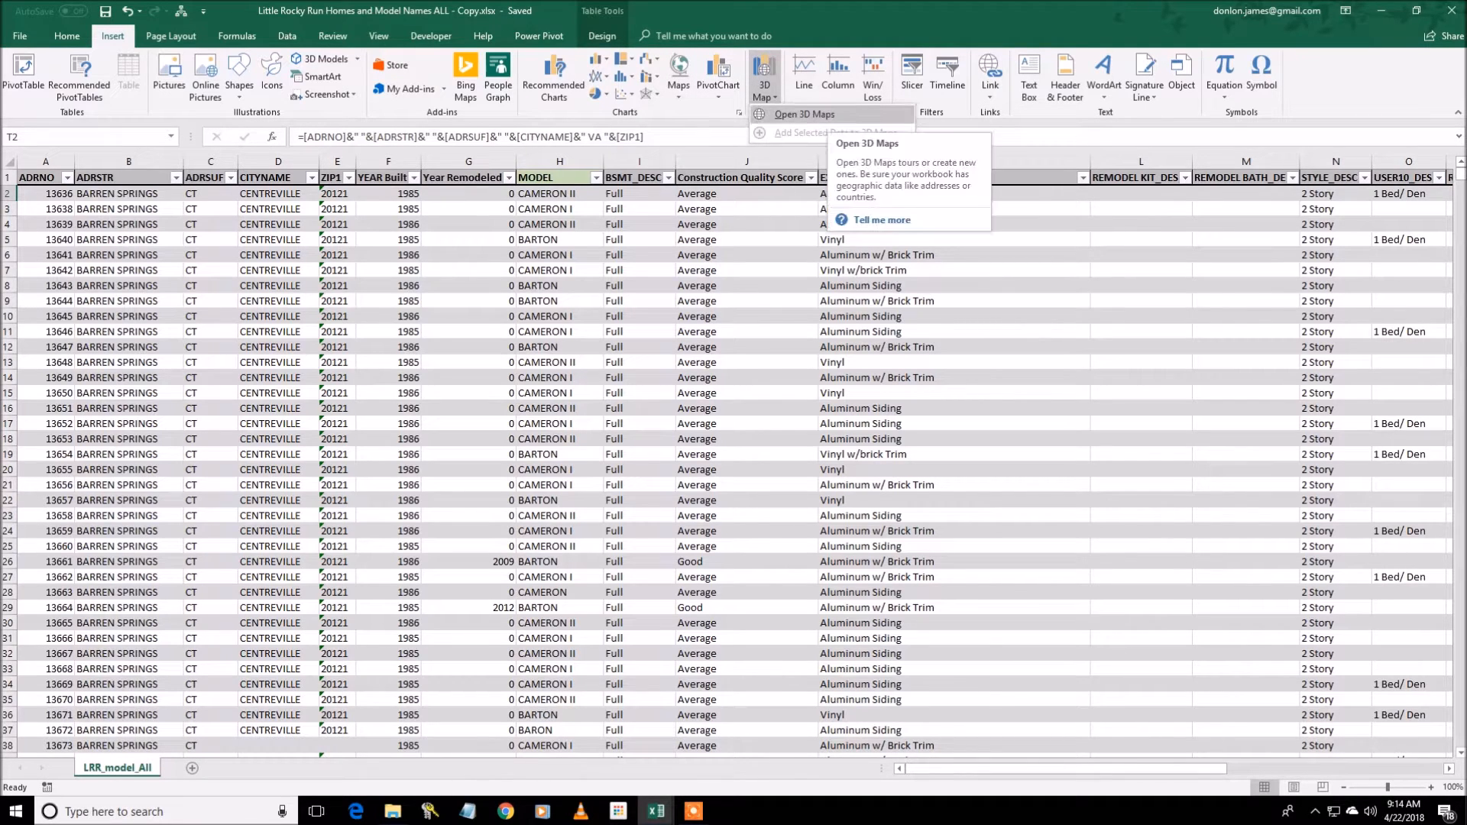
click(804, 114)
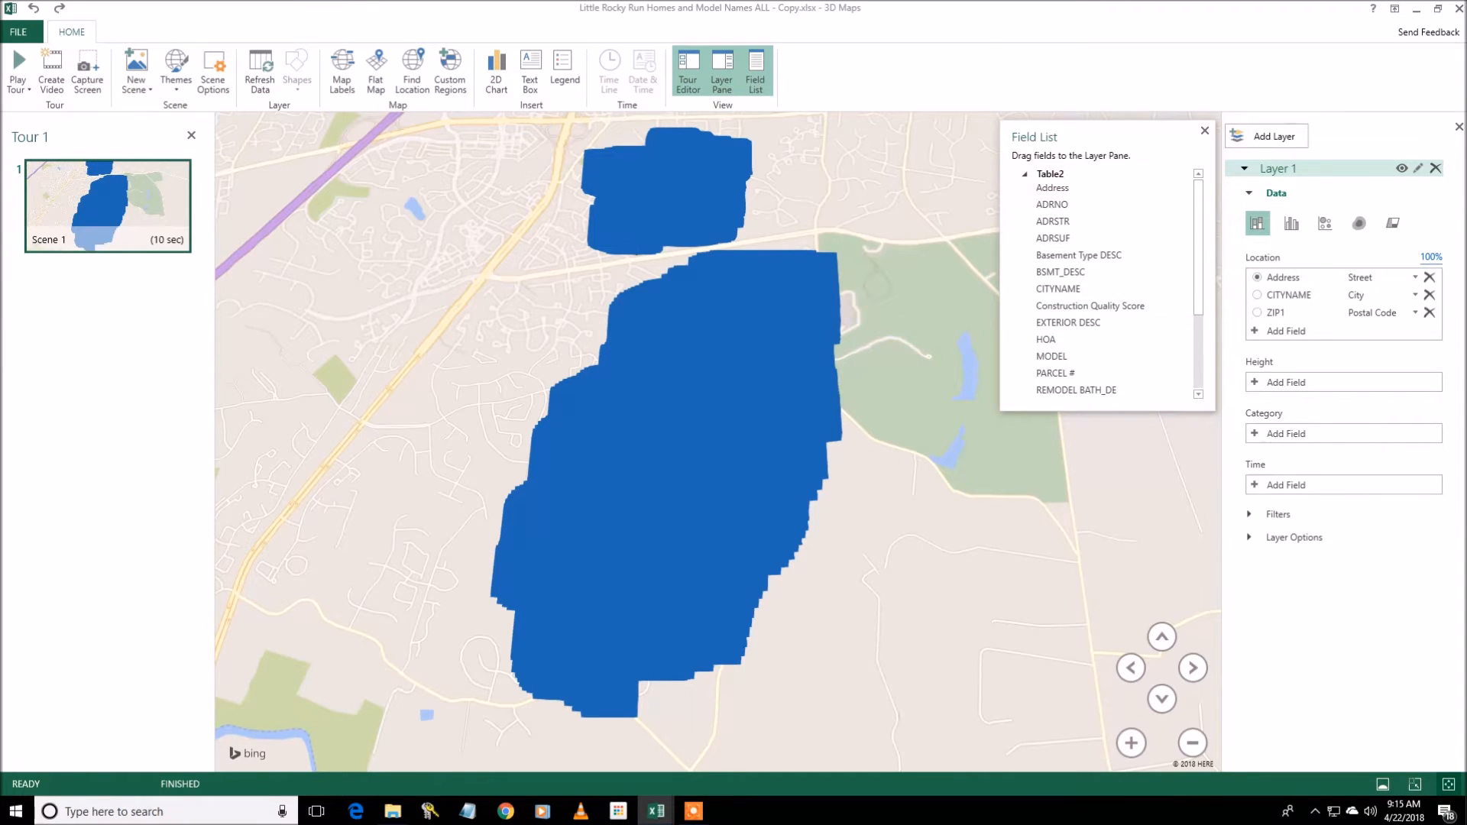
Expand the layer options for Layer 1 and reduce the marker size to 5%
click(1250, 537)
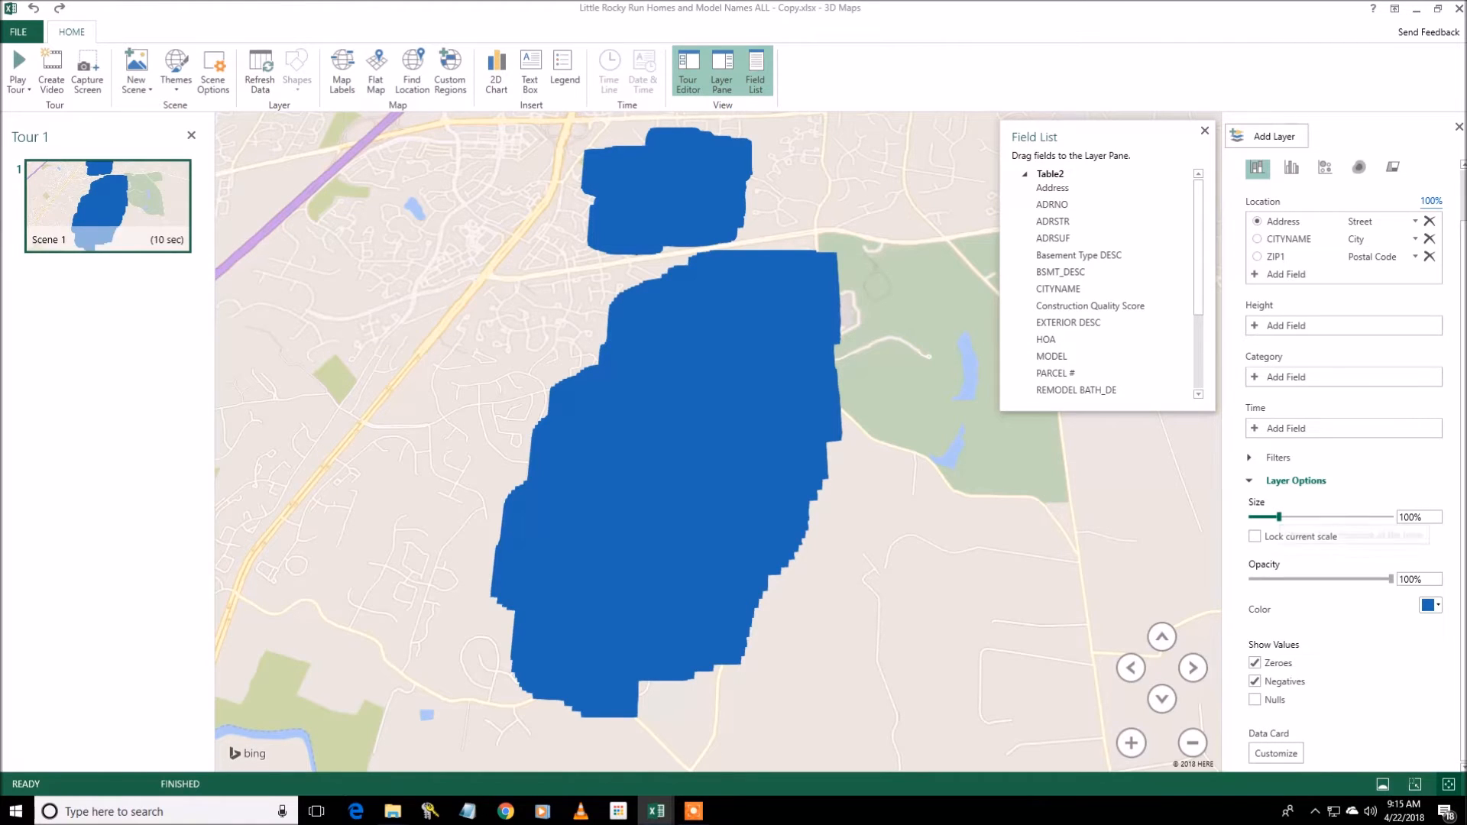
mouse_move(1279, 517)
mouse_down()
mouse_move(1366, 518)
mouse_move(1252, 517)
mouse_up()
scroll(767, 465, up, 5)
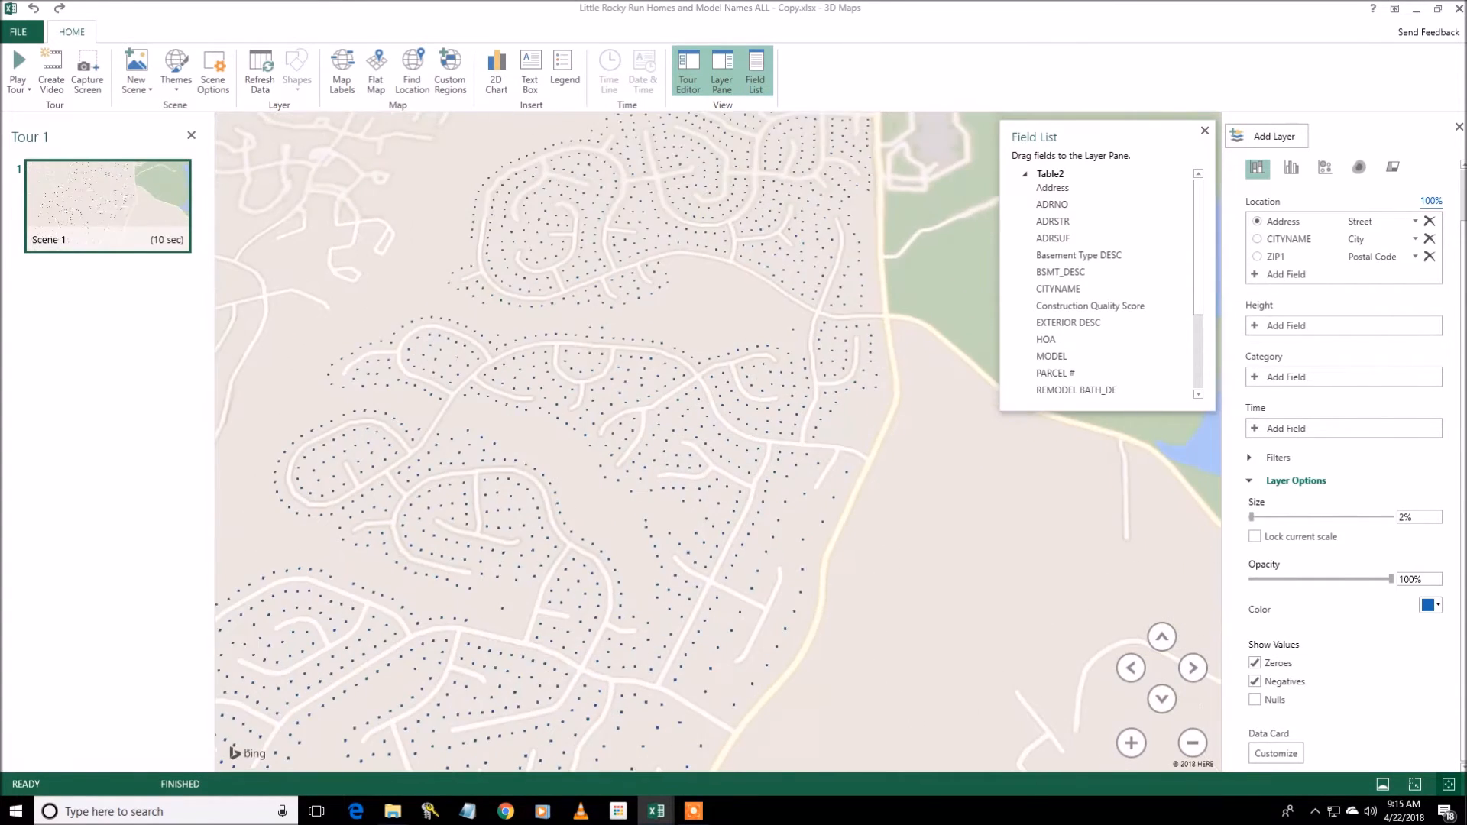
scroll(767, 464, down, 5)
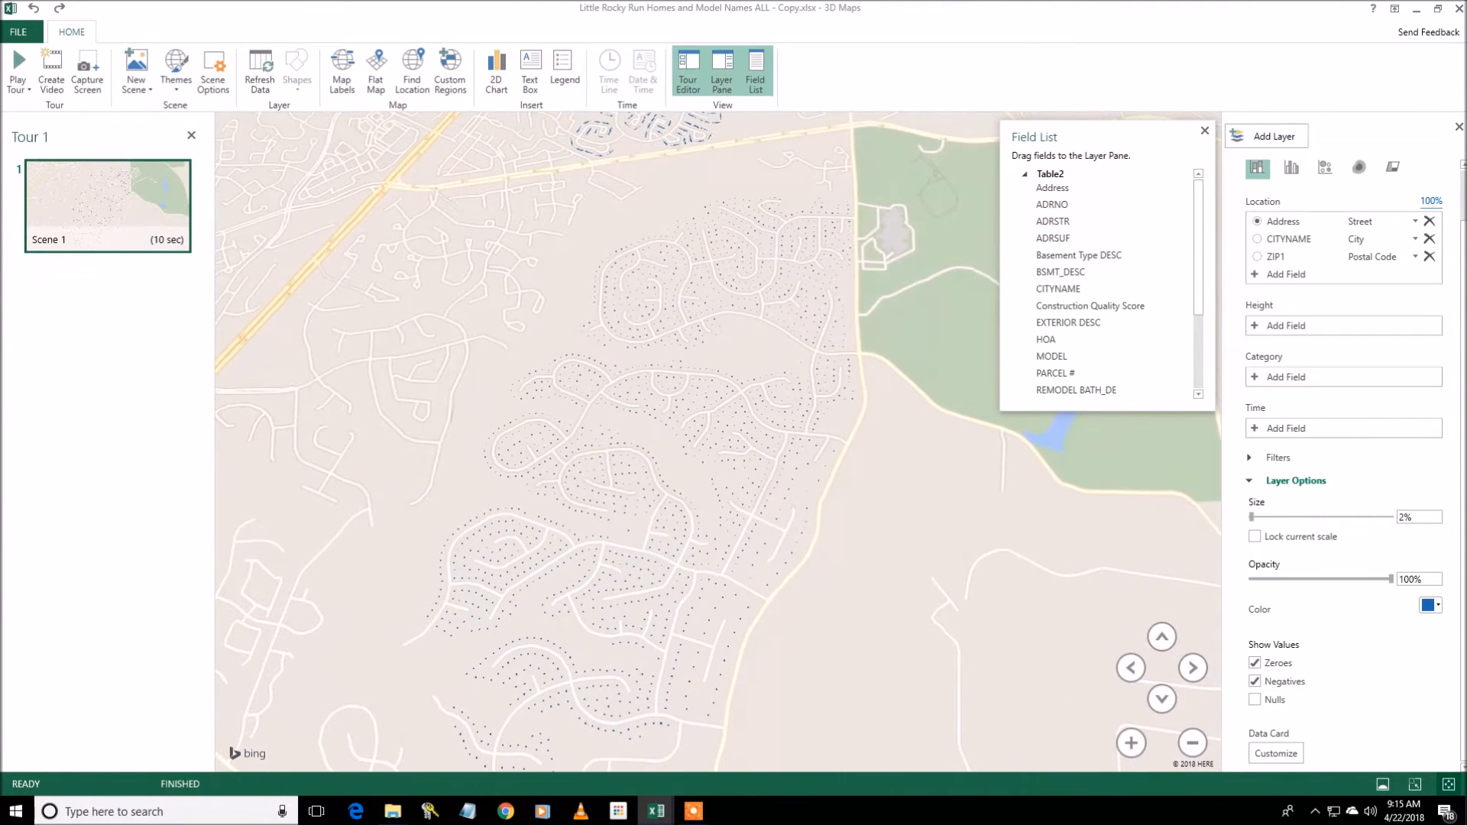
double_click(1405, 517)
text(5)
key(Tab)
drag(901, 489, 931, 473)
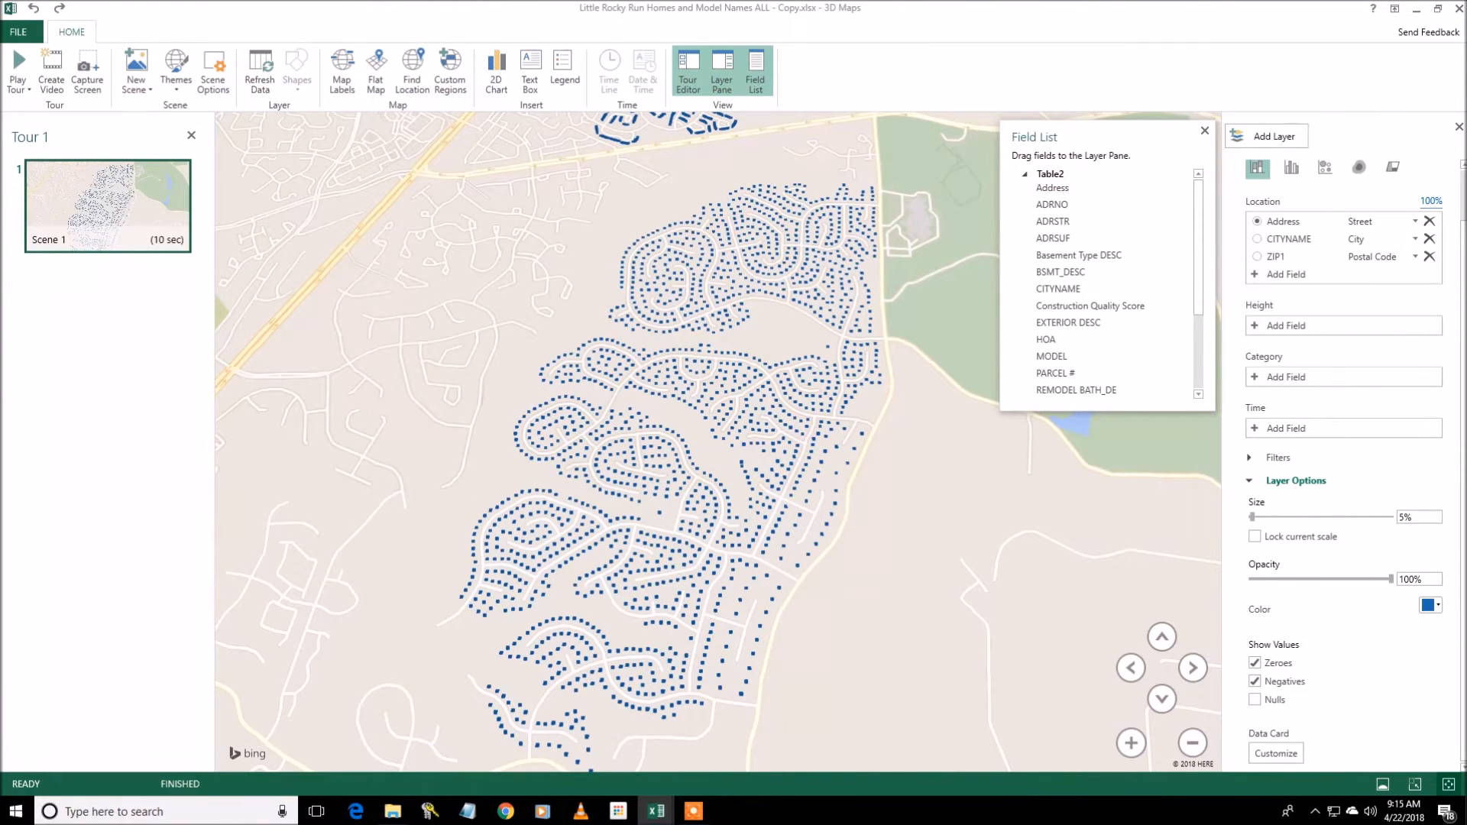
scroll(836, 479, down, 1)
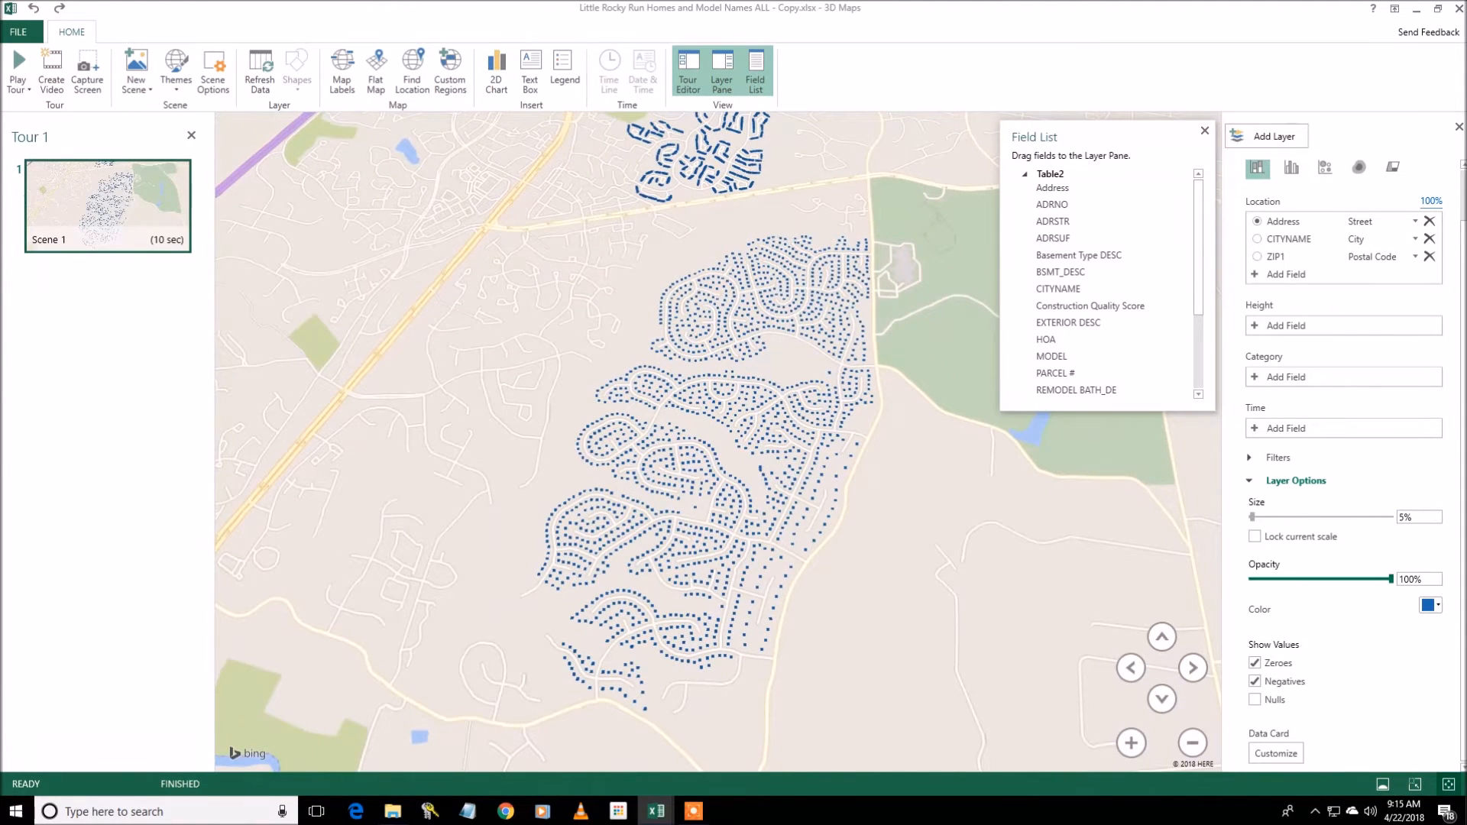
click(1436, 605)
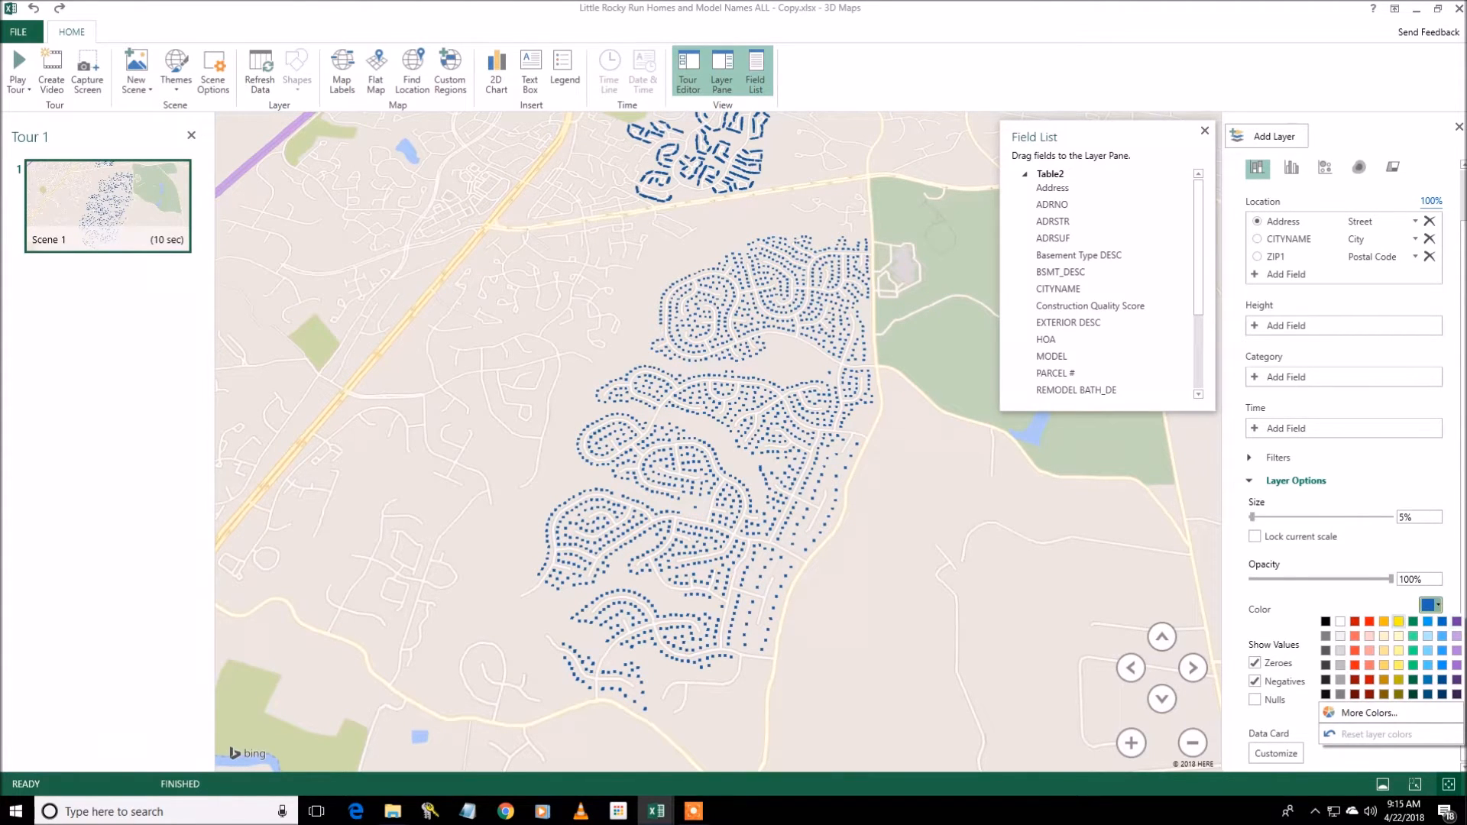
click(1436, 606)
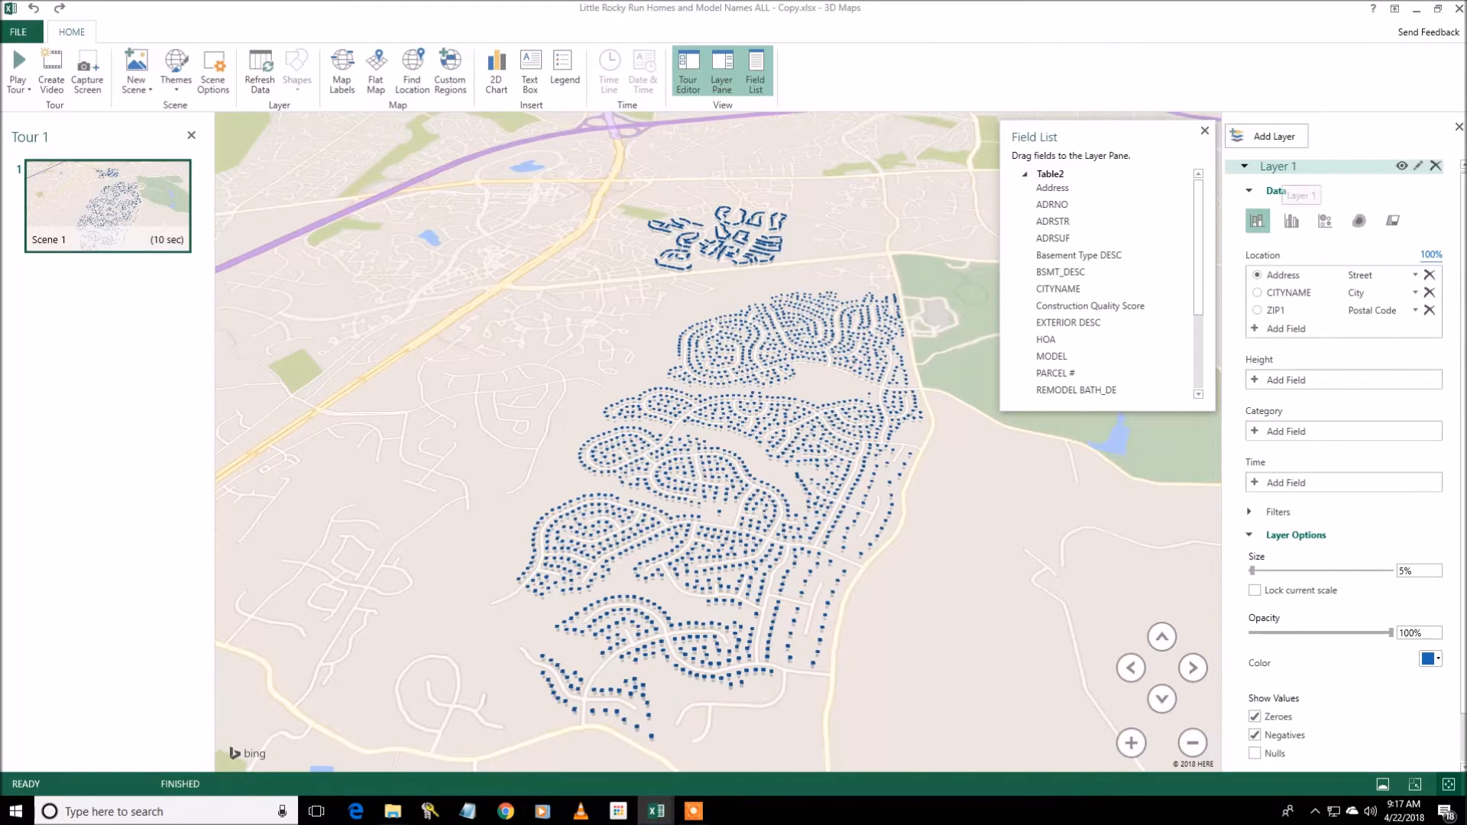
click(1243, 167)
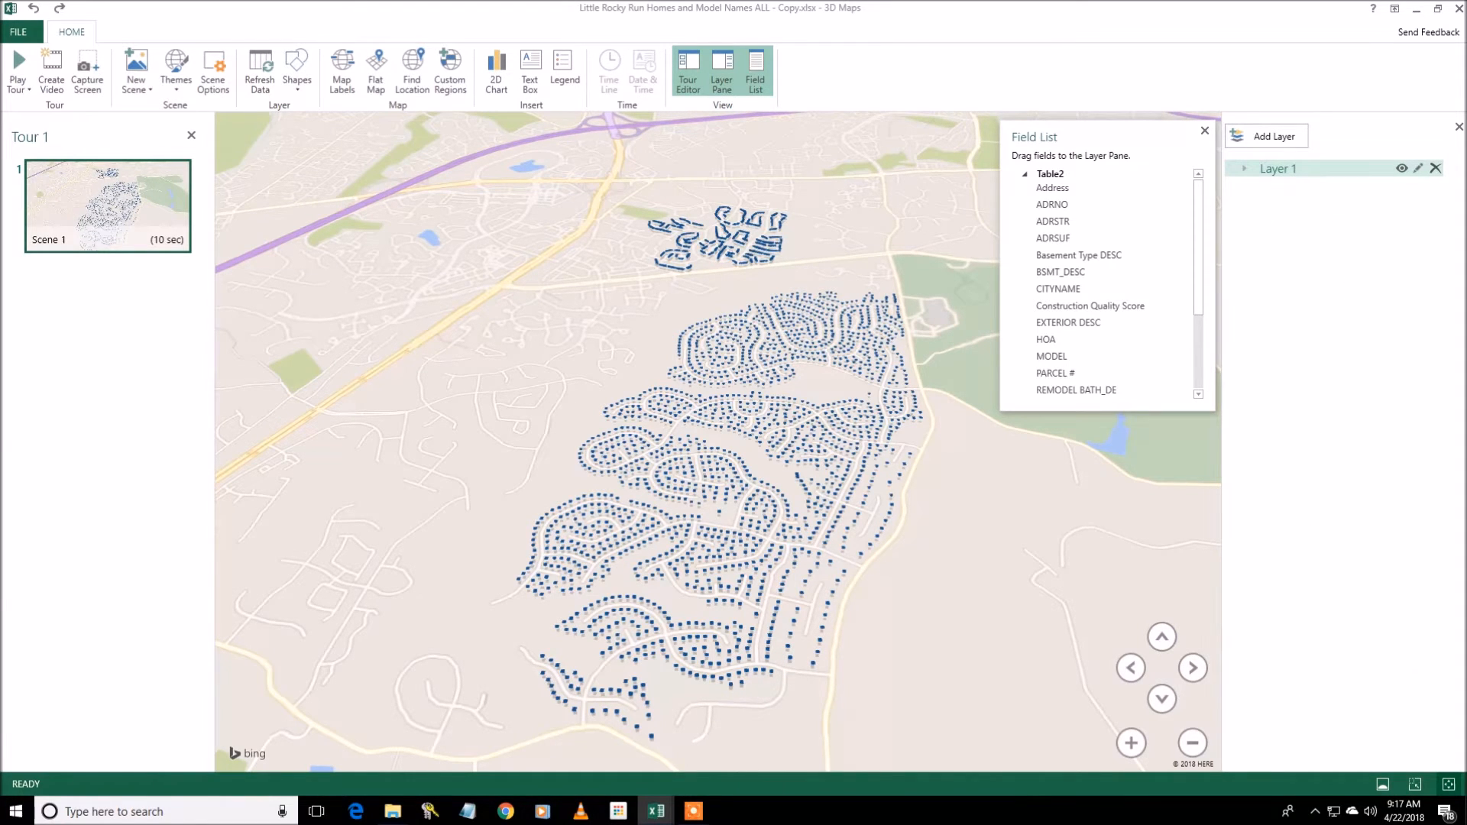
click(1244, 168)
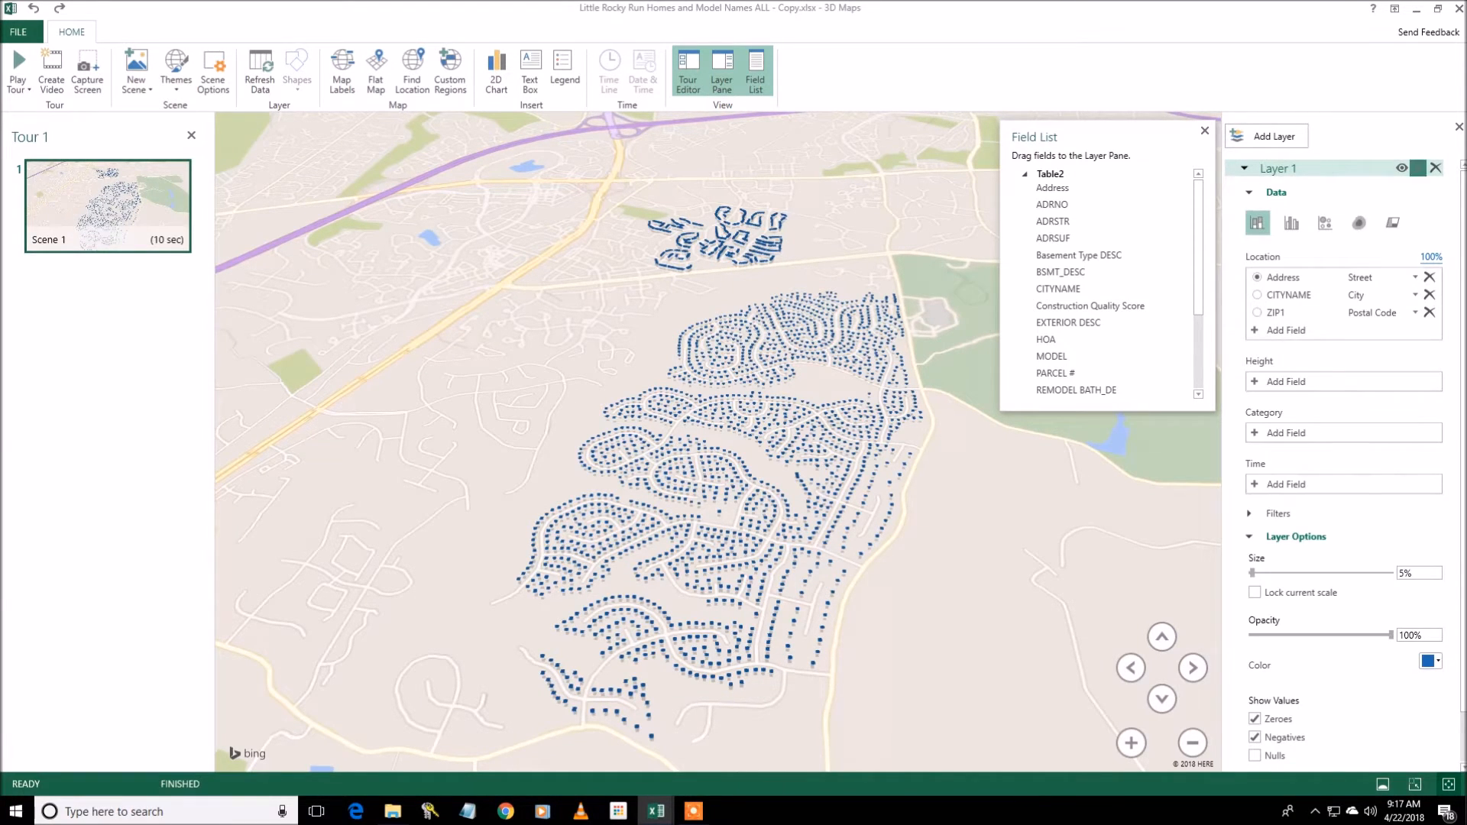
Rename Layer 1 as "LRR"
click(1417, 169)
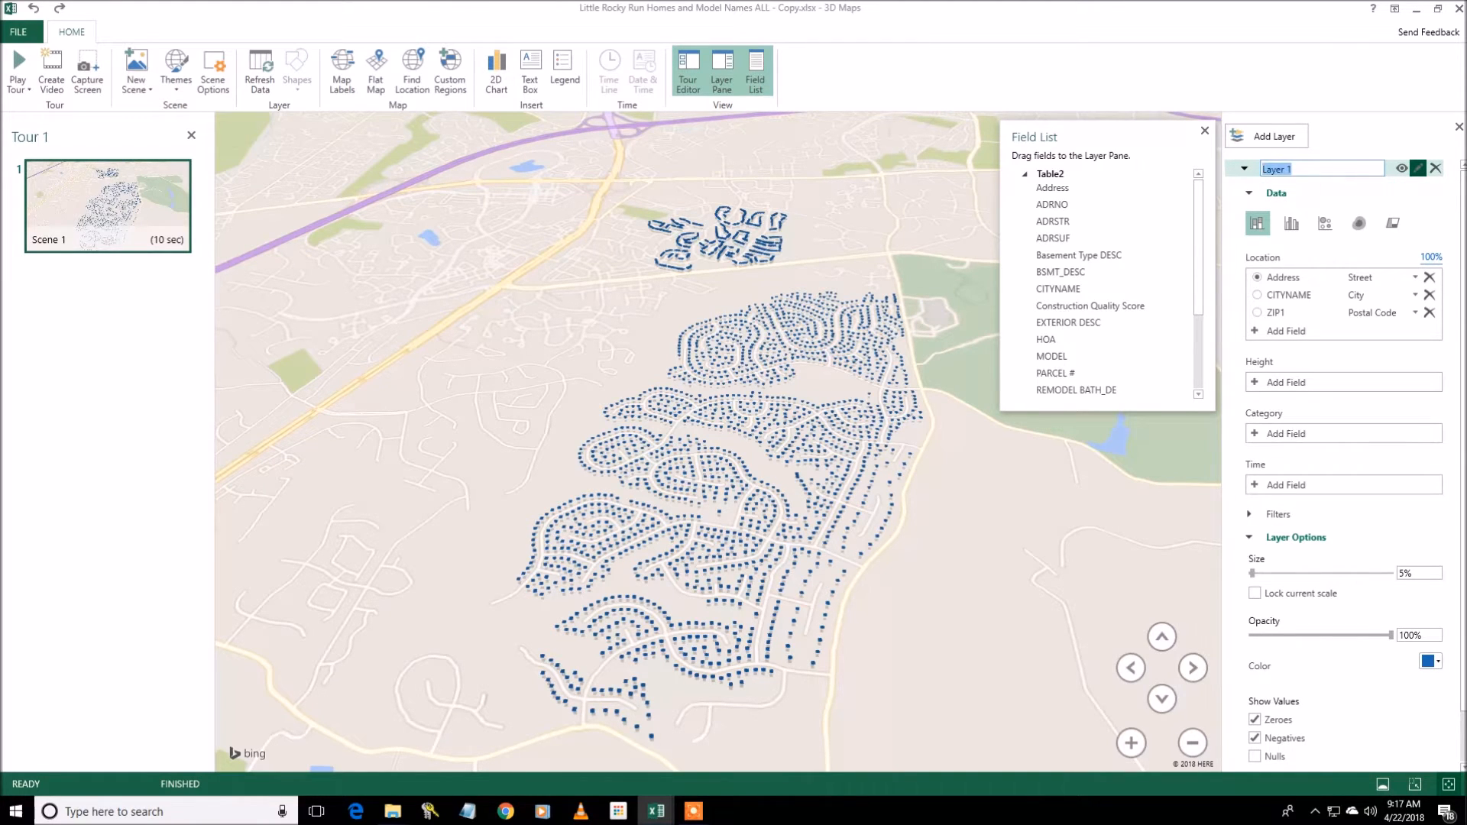
text(LRR)
key(Return)
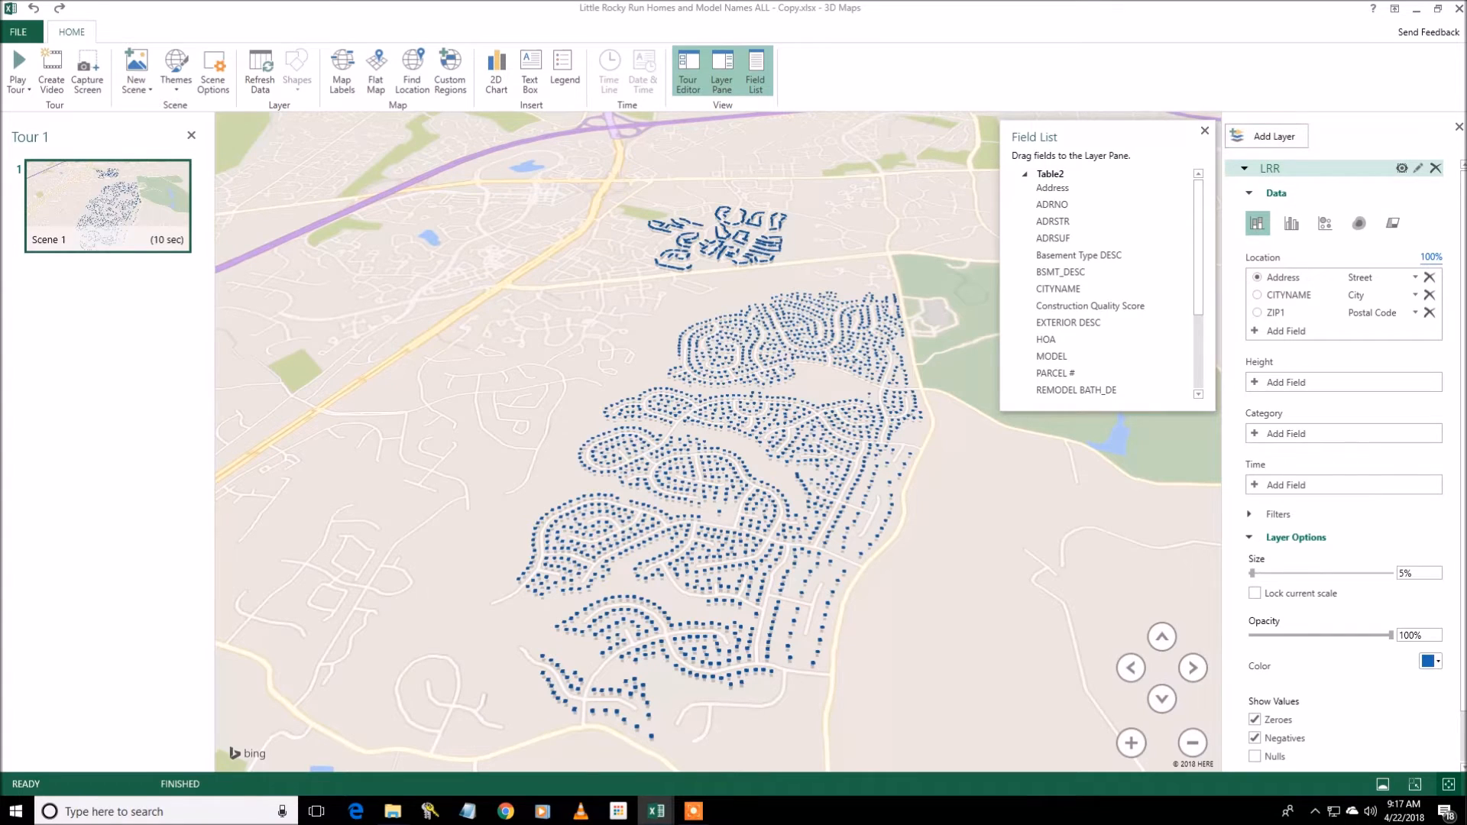
Add a second map layer and name it "Zip"
drag(848, 391, 872, 375)
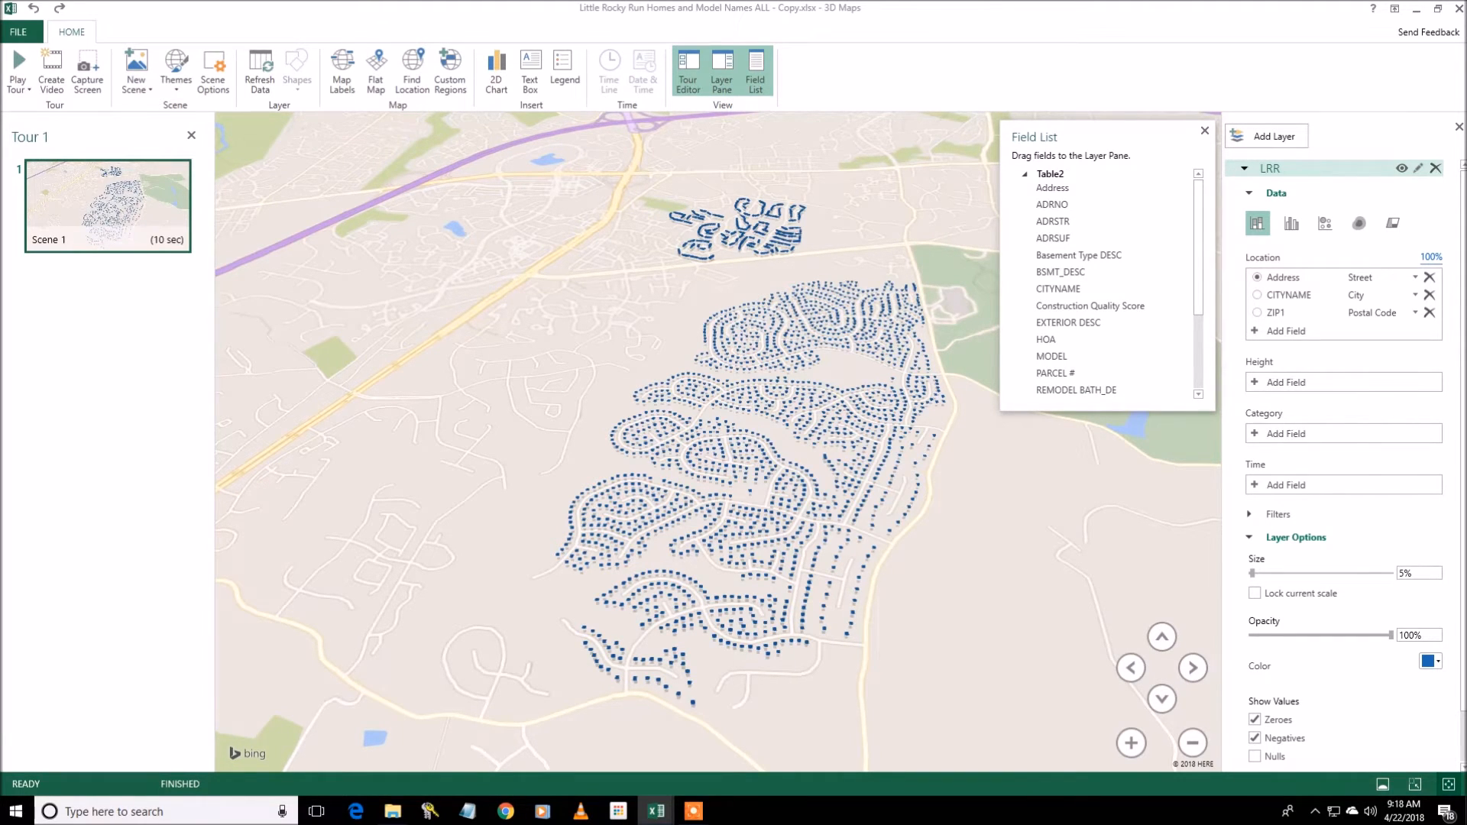
scroll(864, 492, up, 4)
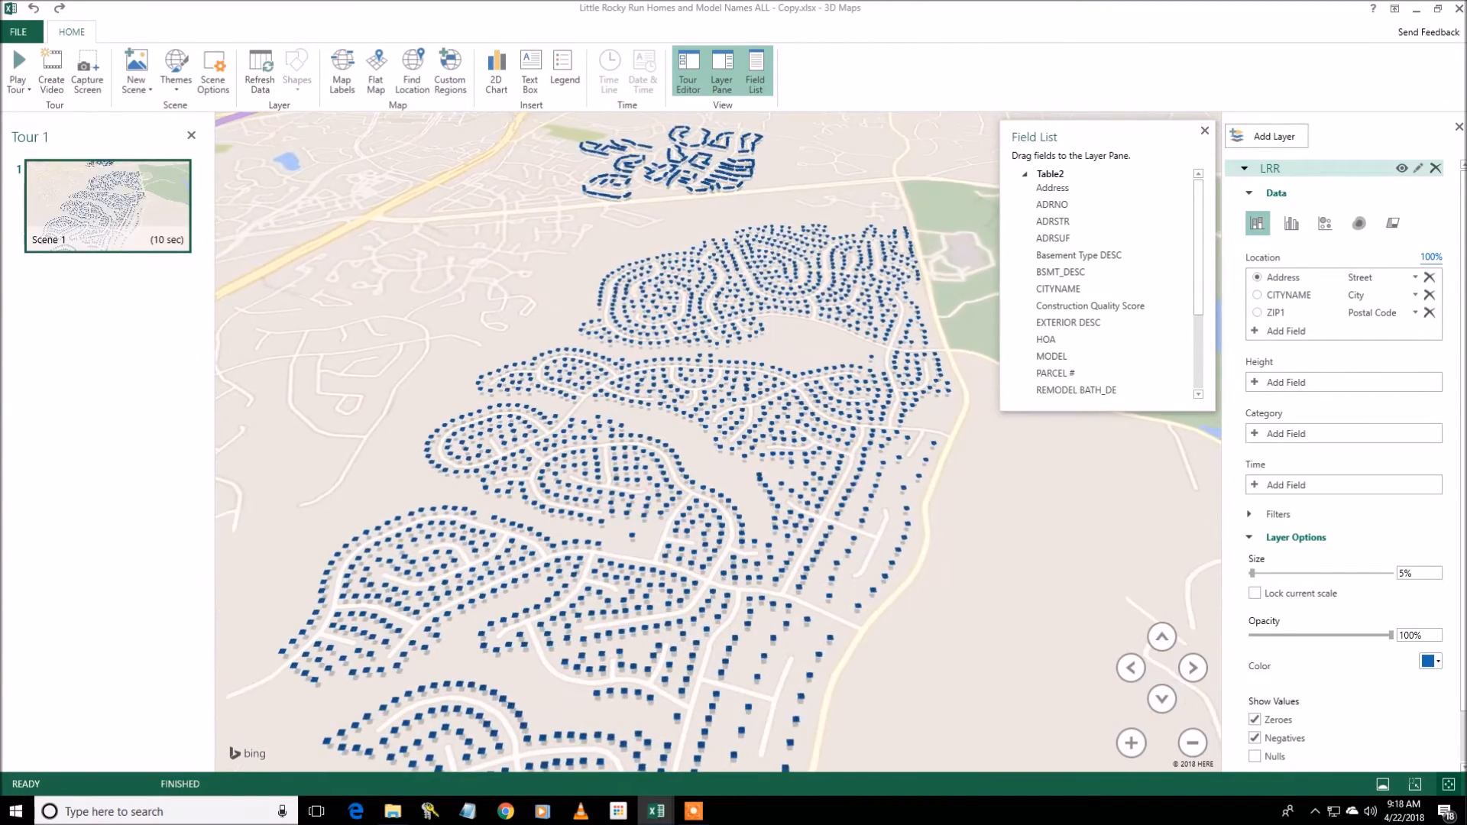
scroll(1032, 449, down, 3)
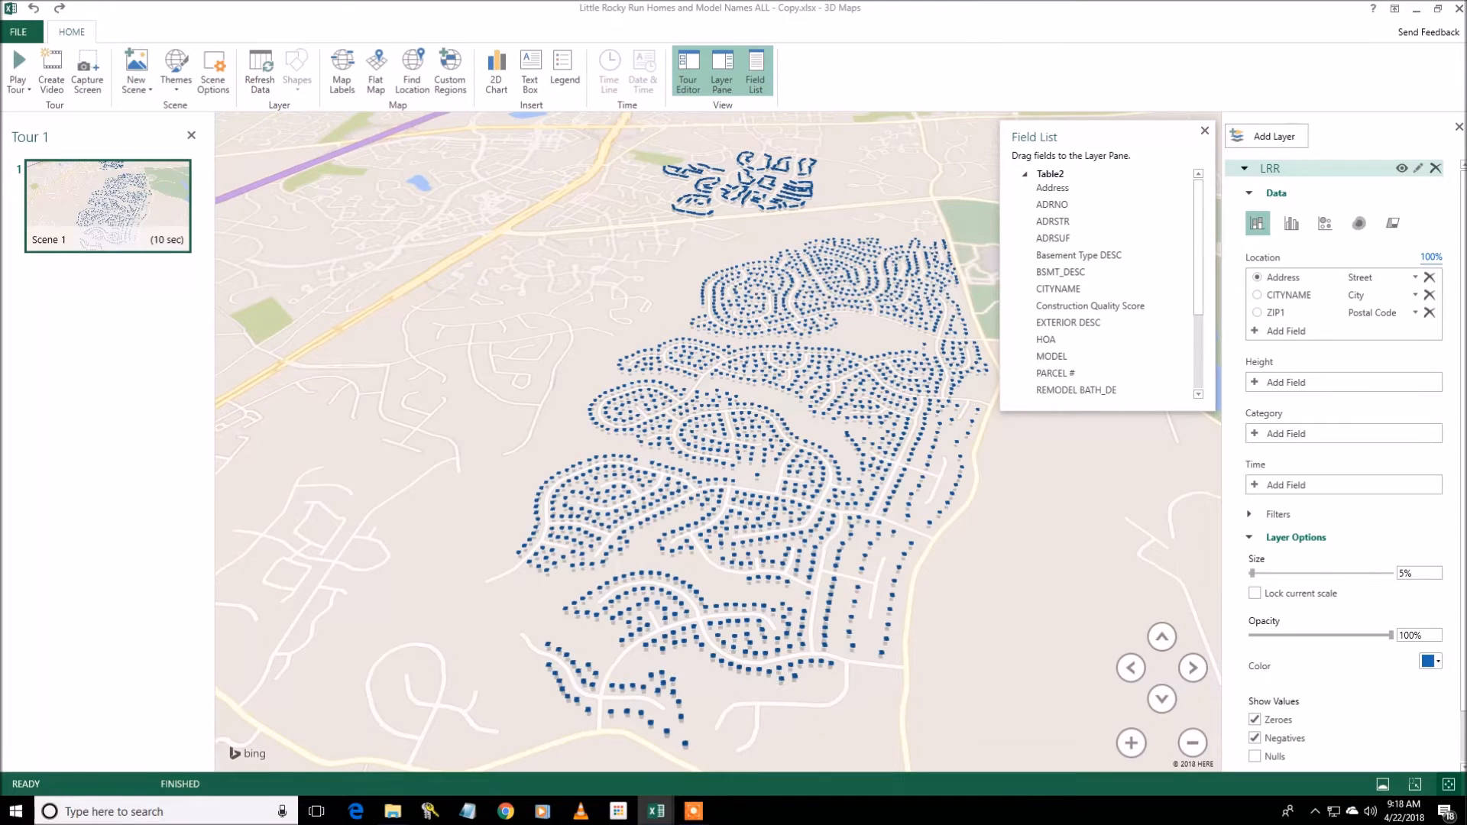
click(1268, 136)
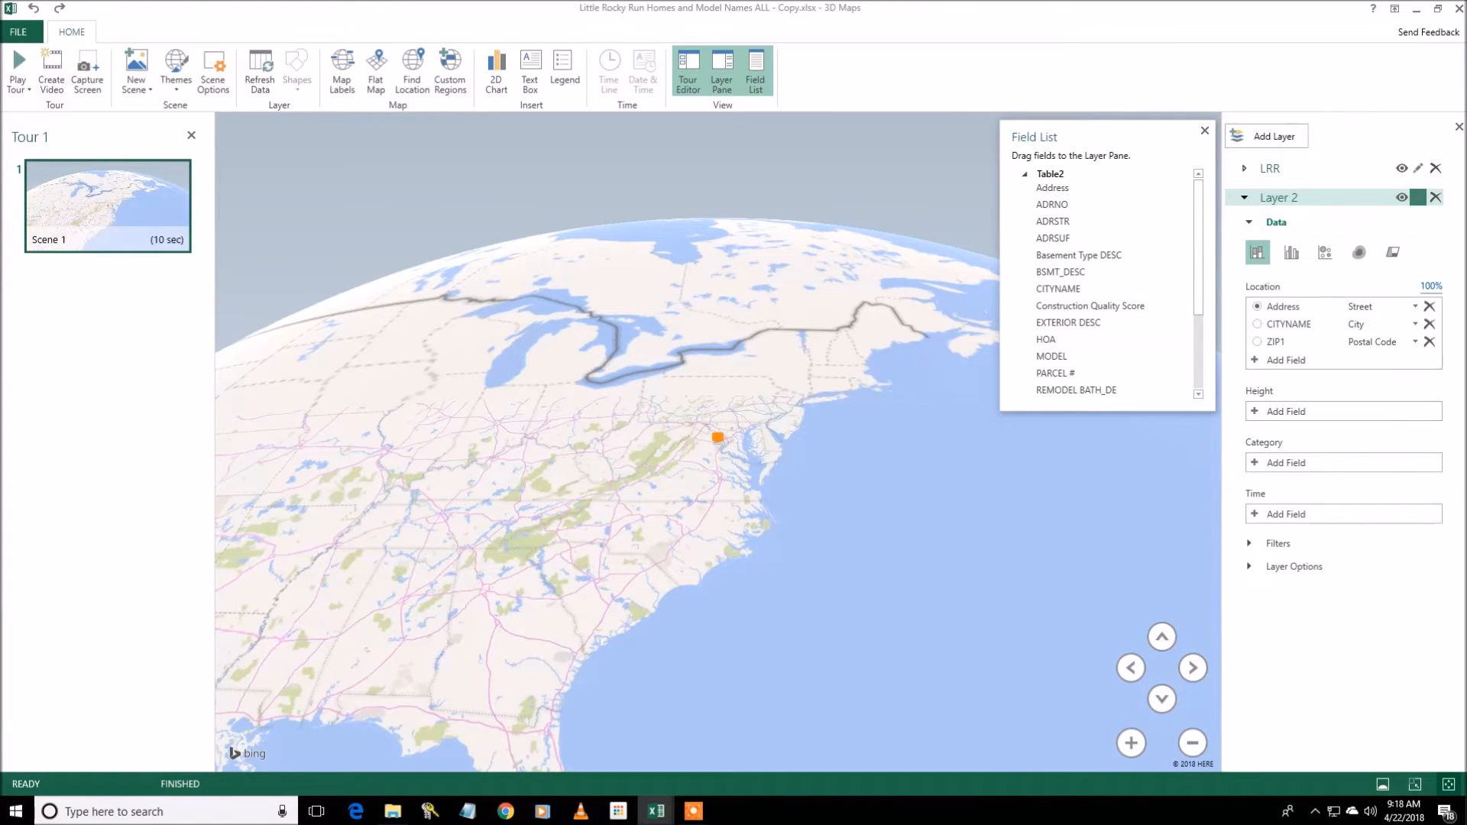
click(1418, 197)
drag(1293, 198, 1261, 198)
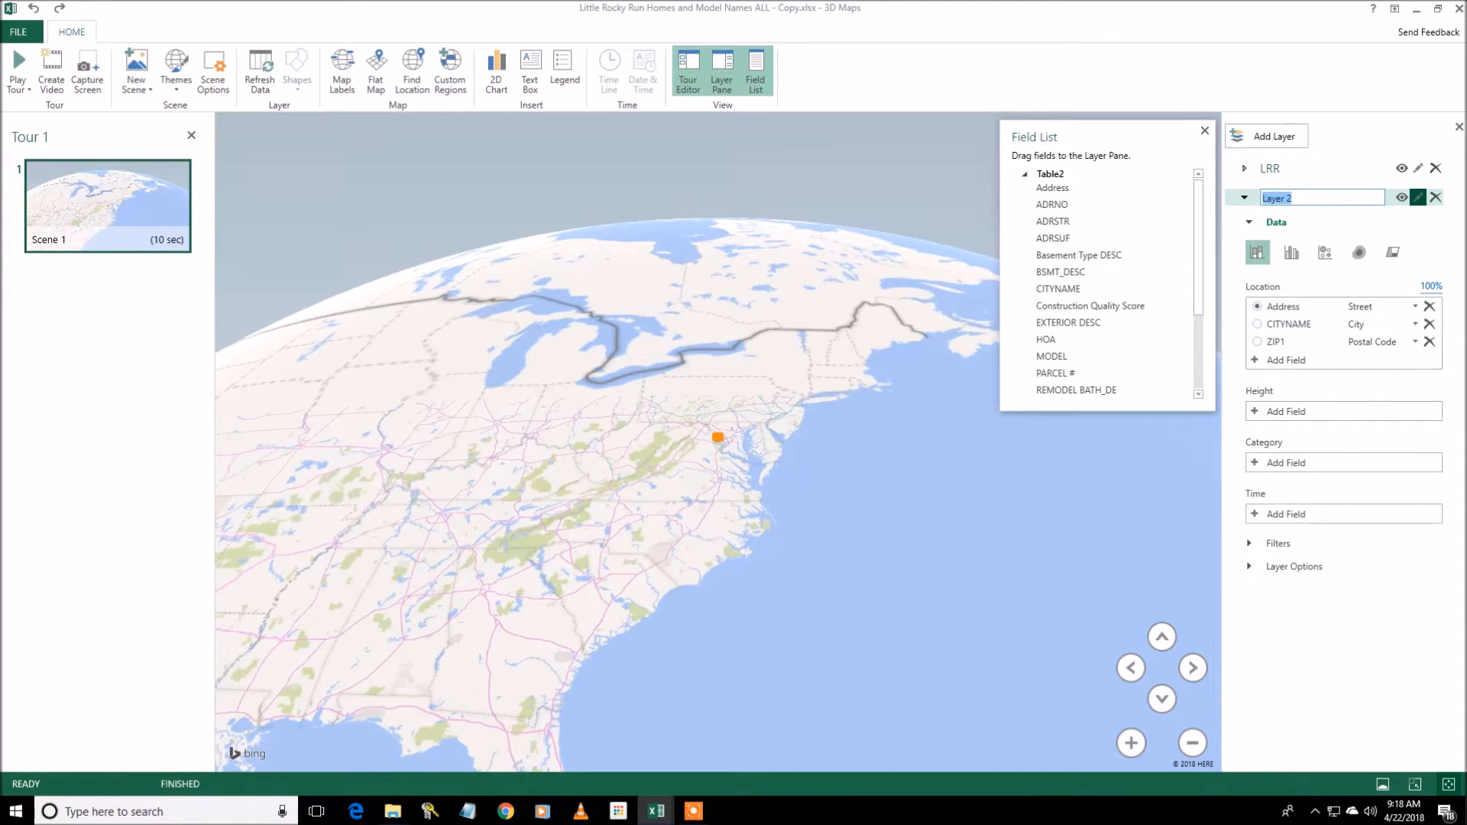
text(Zip)
key(Return)
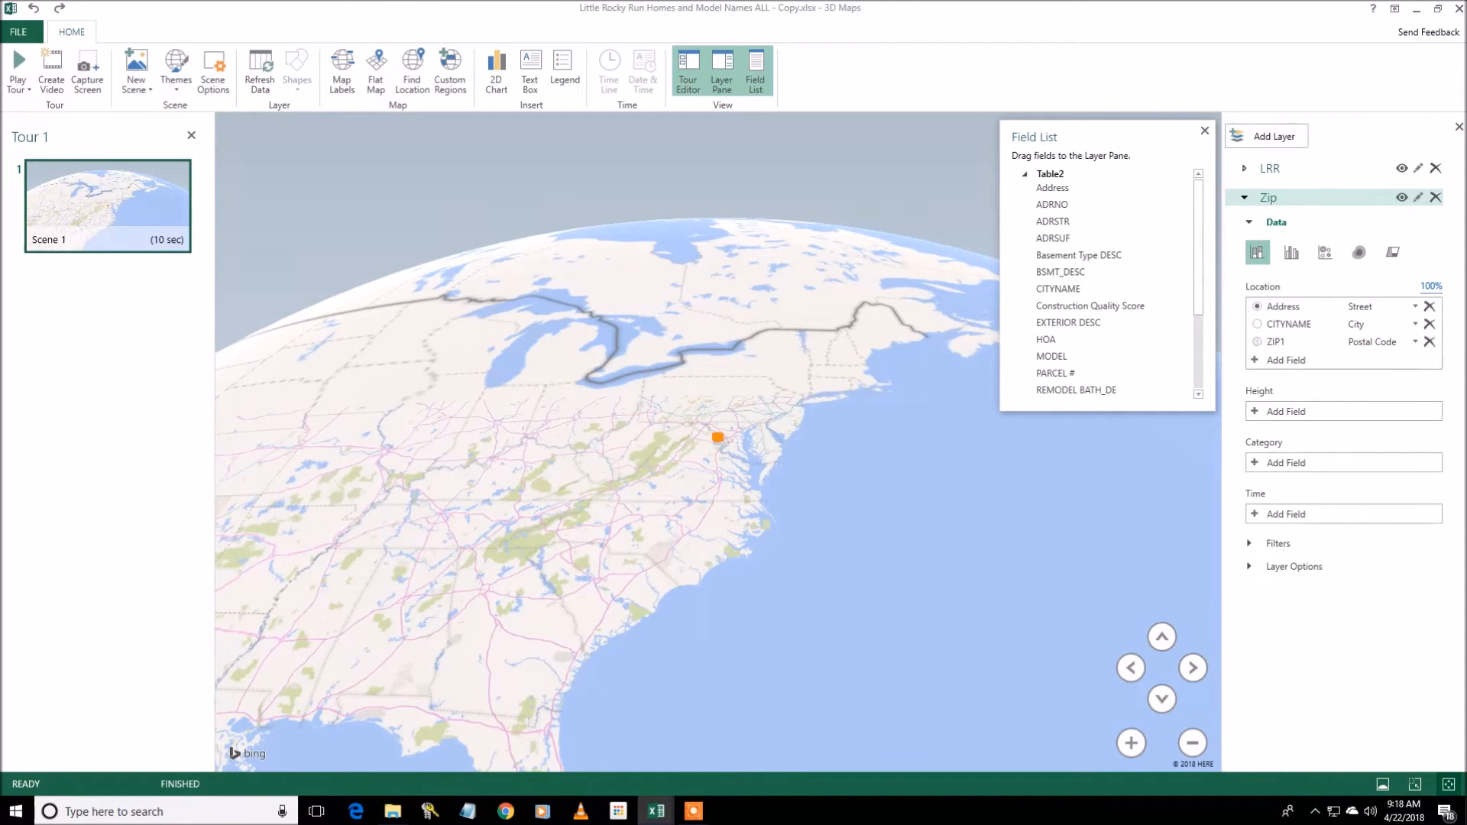
Plot the Zip layer by the ZIP1 postal code location and change its visualization to Region
click(1256, 341)
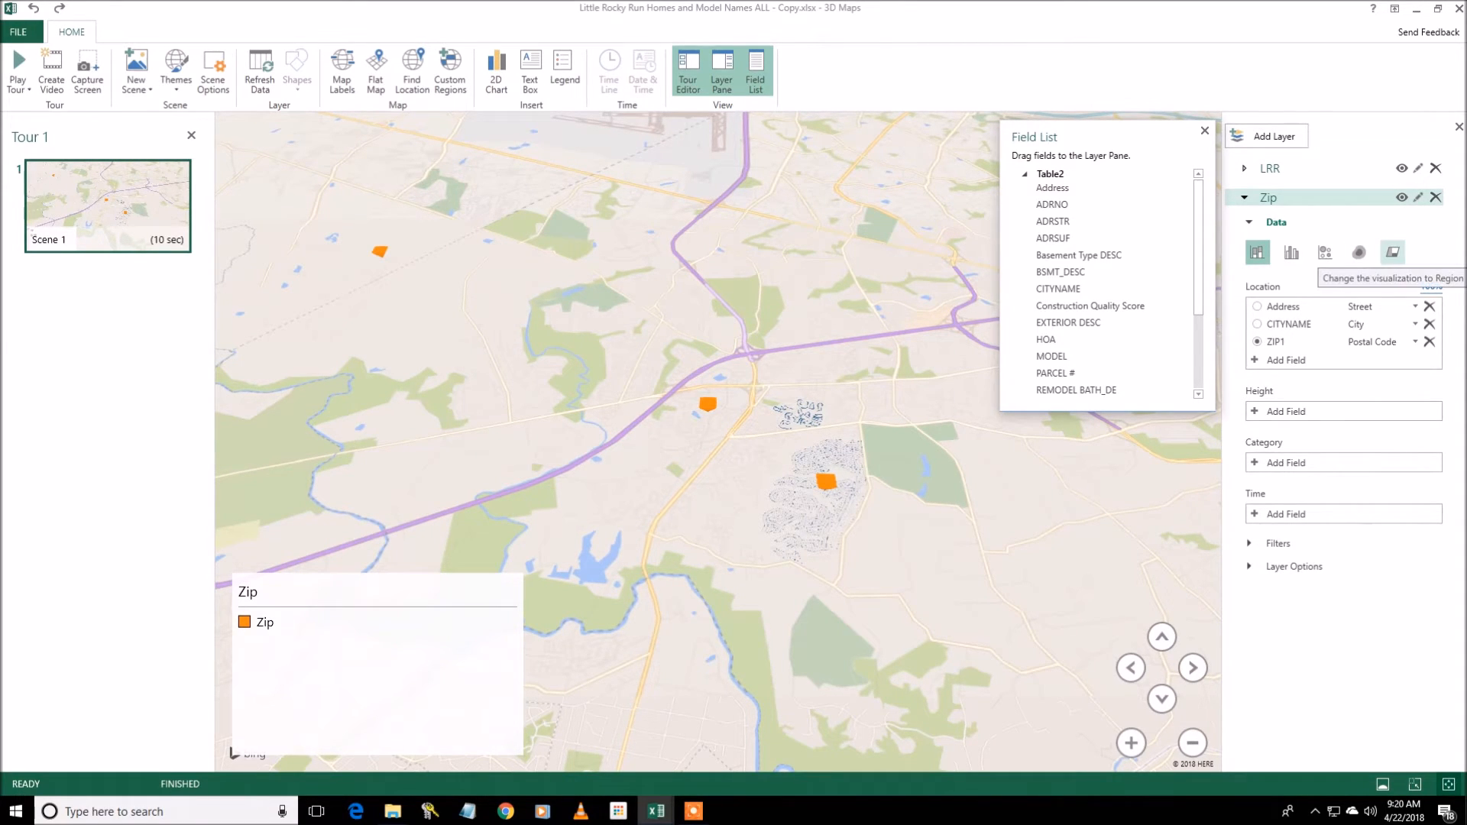
click(1392, 253)
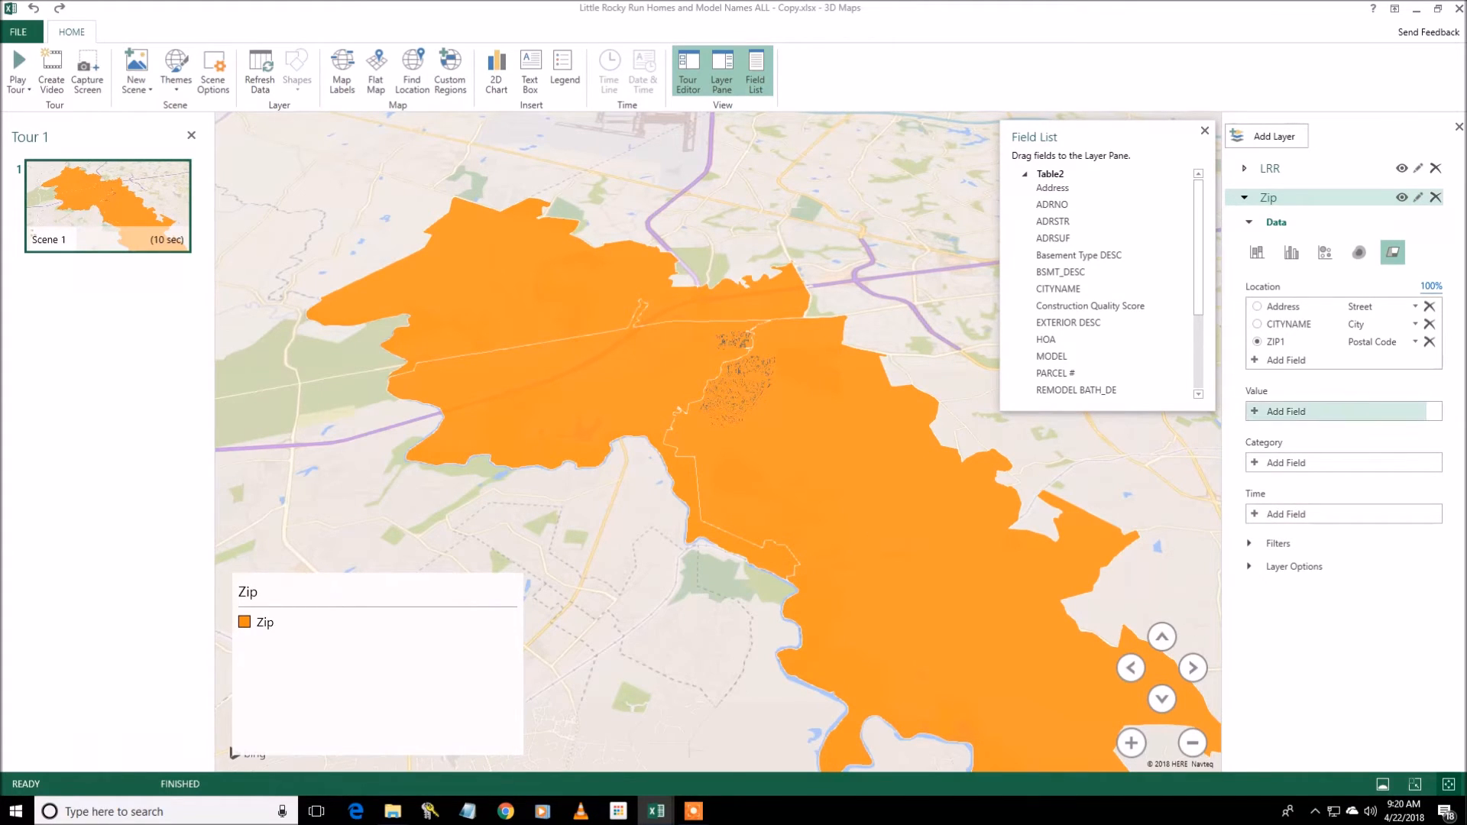
Try ZIP1 as the Zip layer's value field, inspect the shaded regions' data cards, and remove the field again
click(1291, 411)
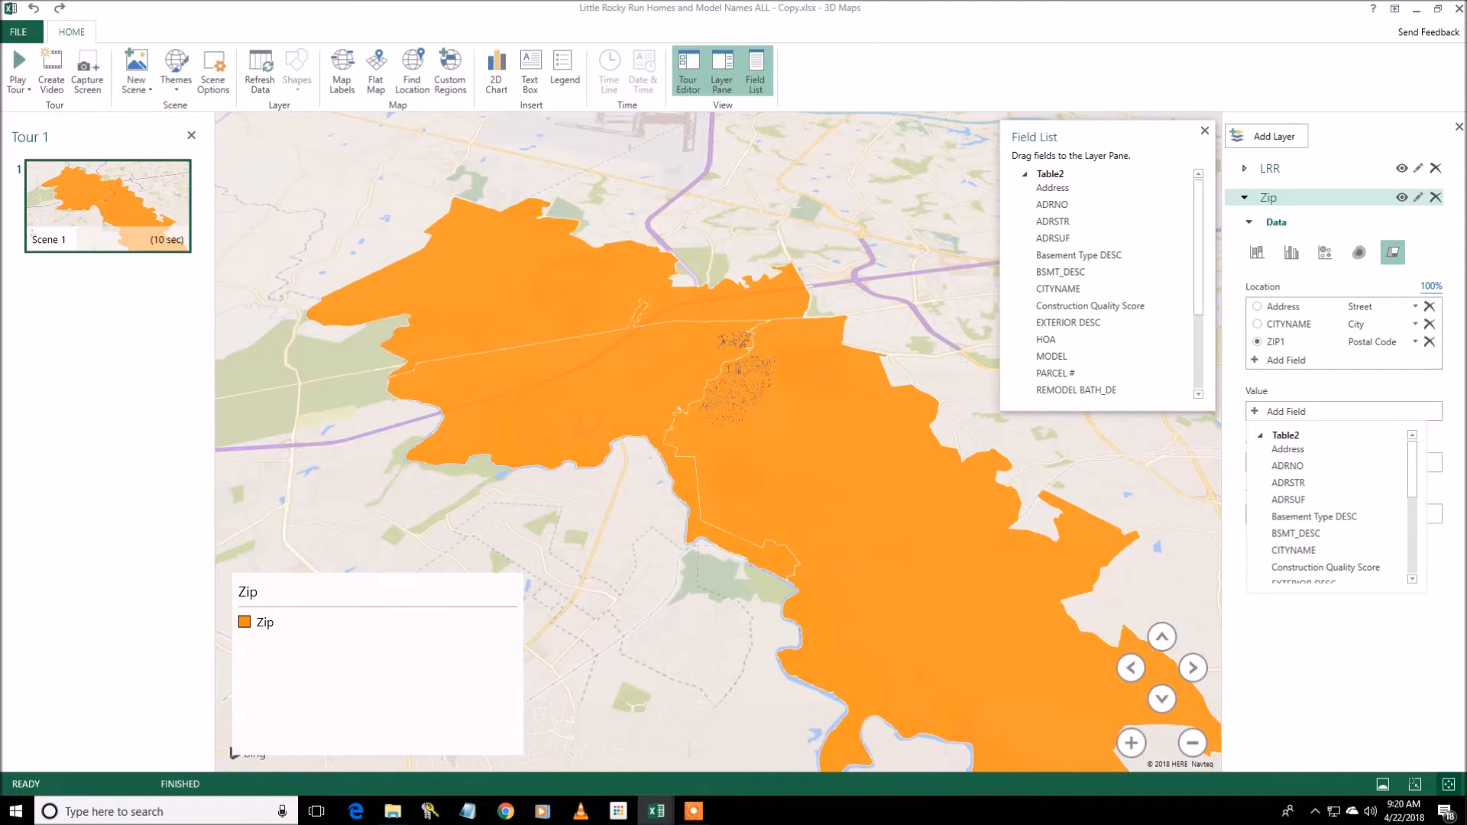
drag(1412, 468, 1412, 546)
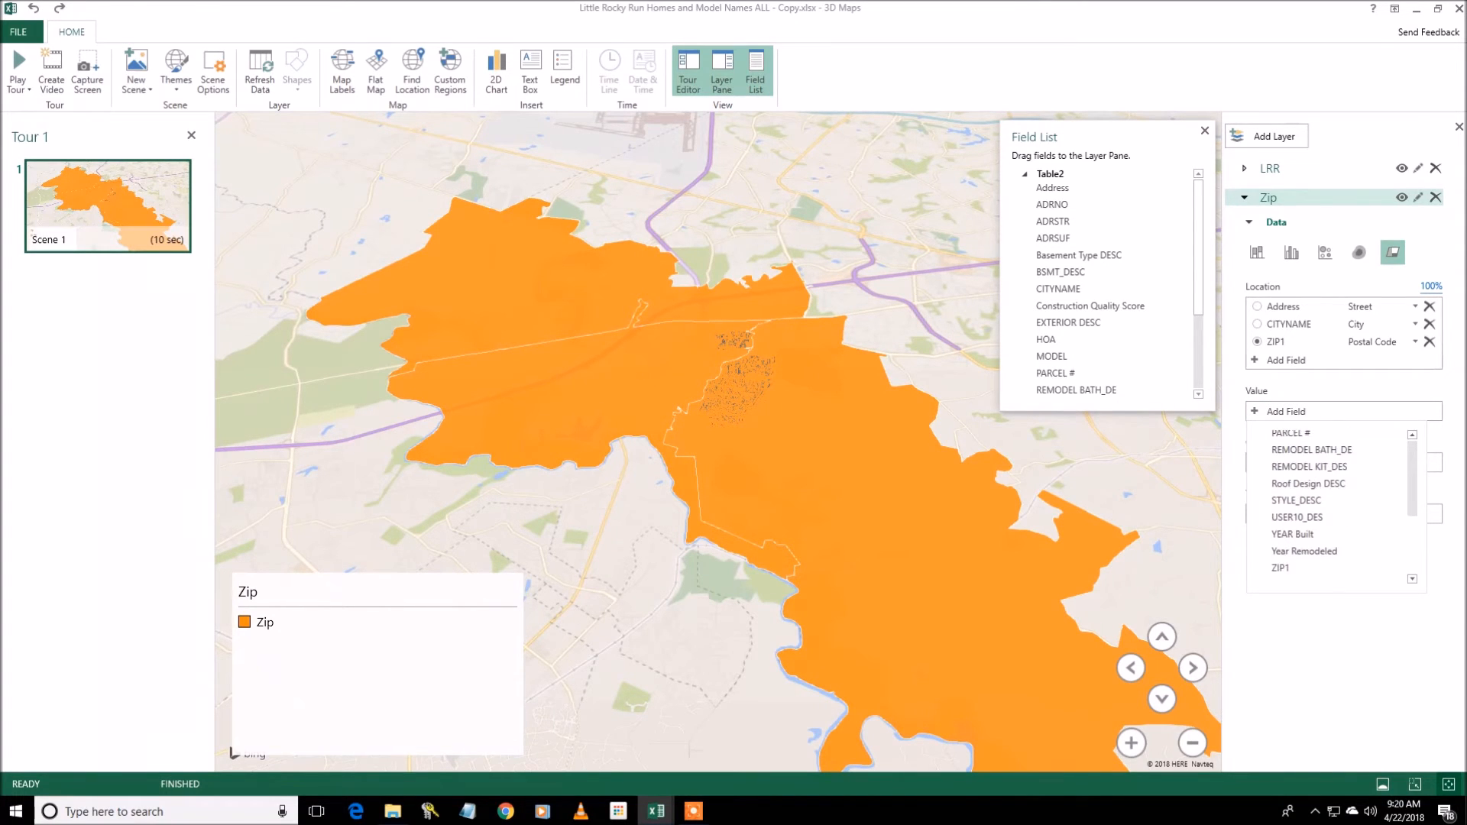
click(1295, 567)
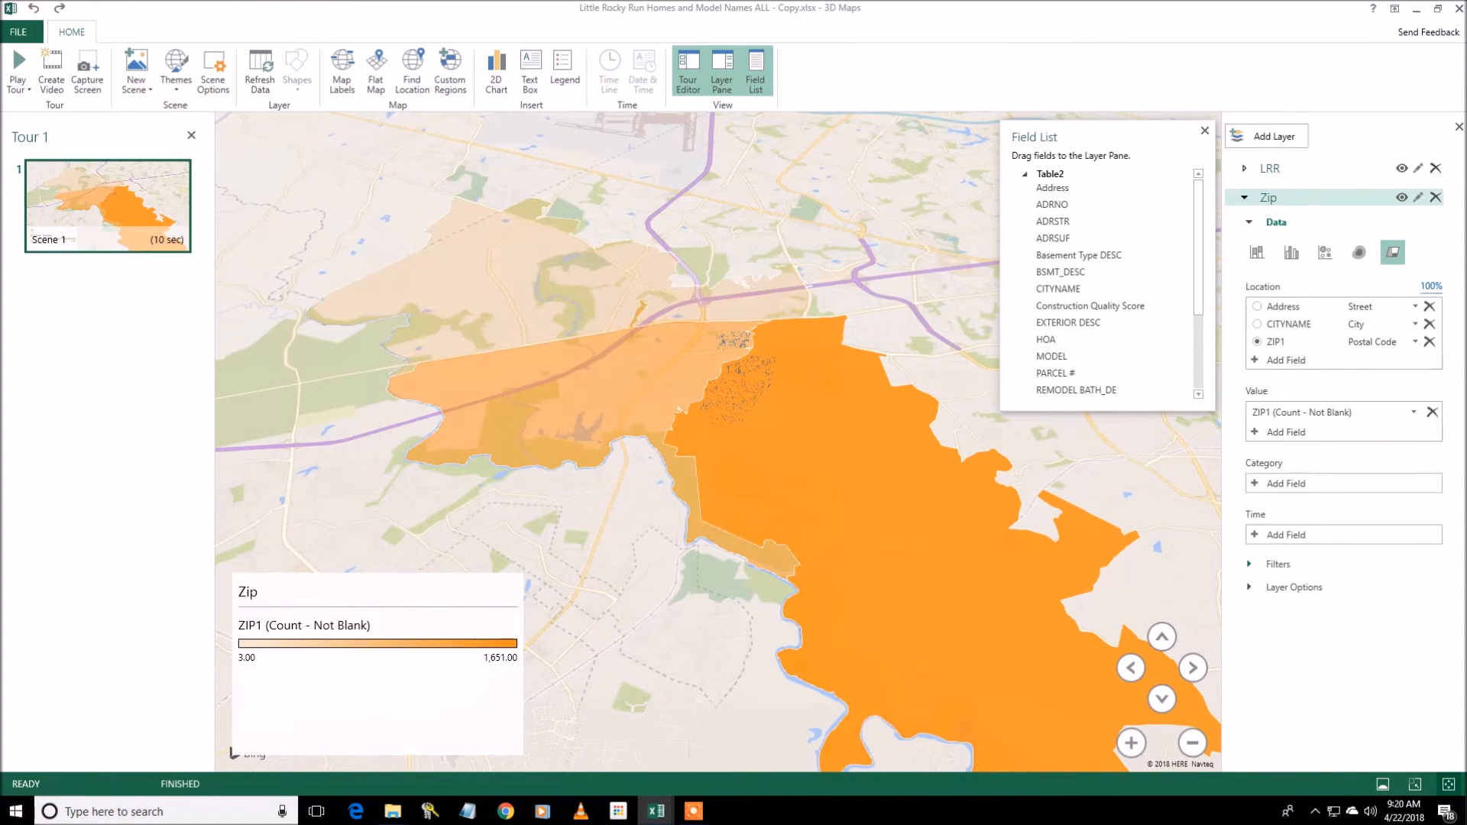
mouse_move(911, 596)
mouse_move(533, 299)
mouse_move(833, 481)
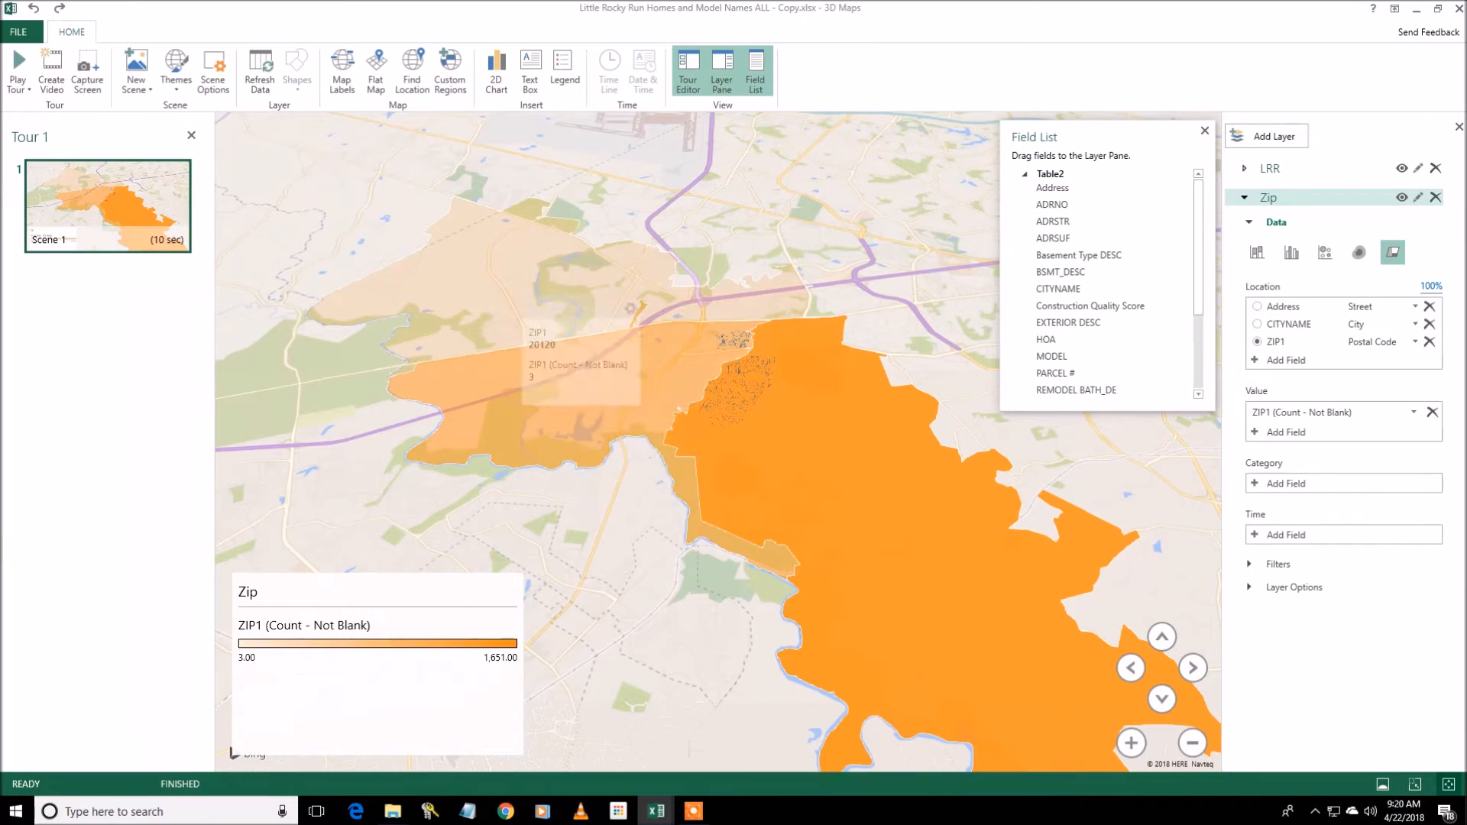
mouse_move(810, 454)
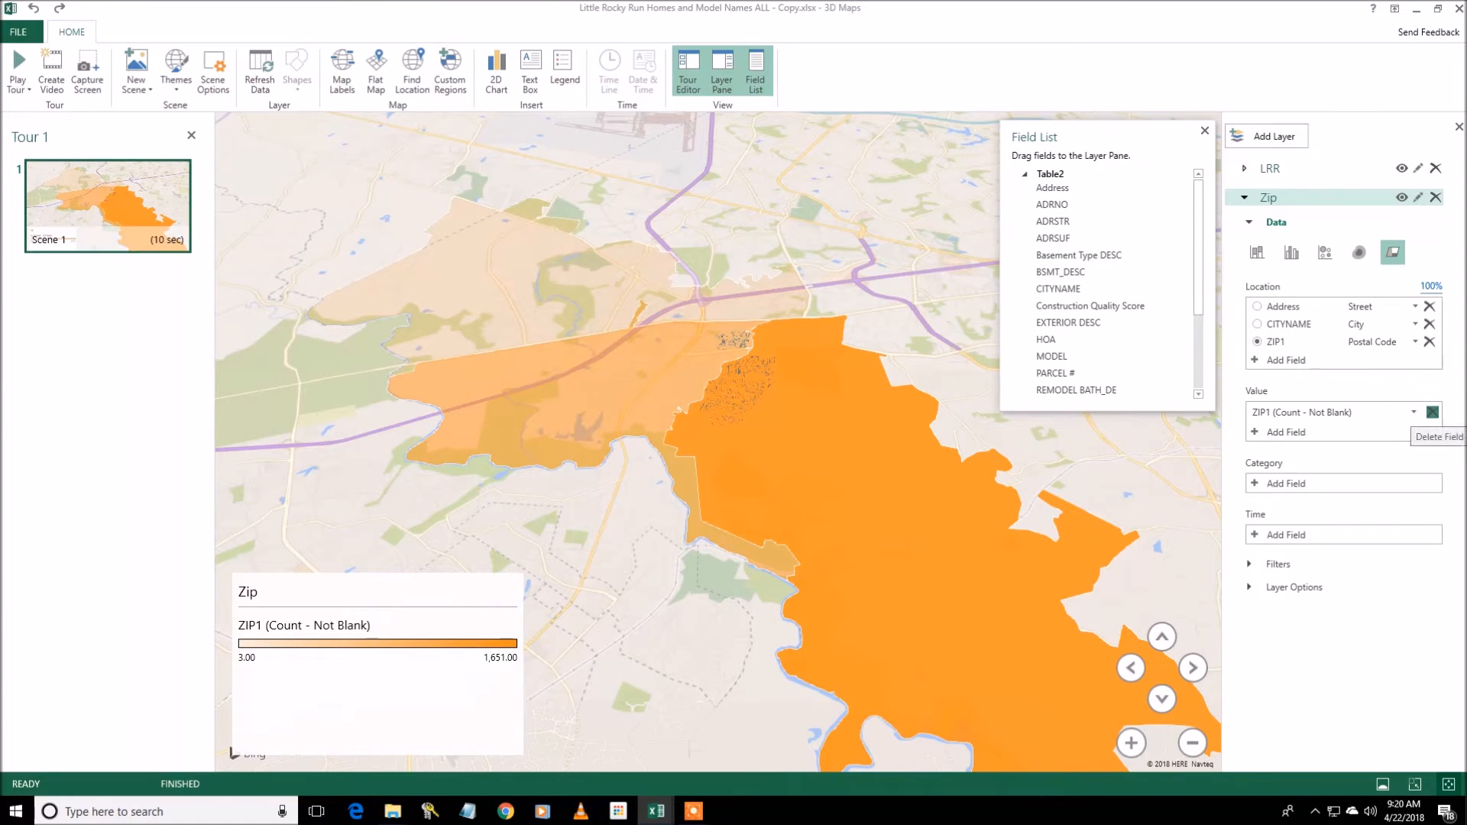
click(1432, 412)
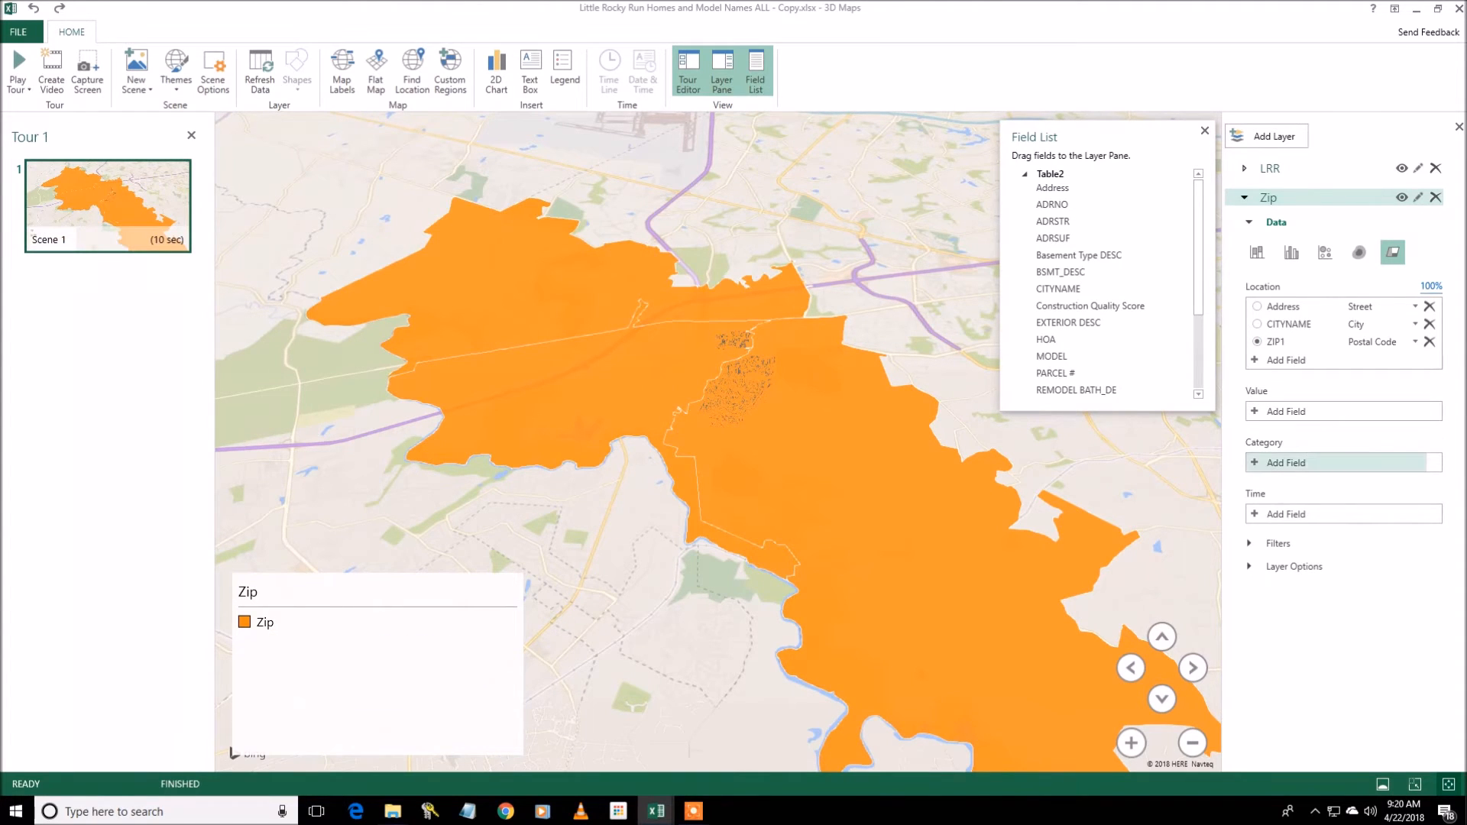
Set ZIP1 as the Zip layer's category and enlarge the map legend to fit every zip code entry
click(1291, 462)
drag(1412, 525, 1412, 603)
click(1325, 619)
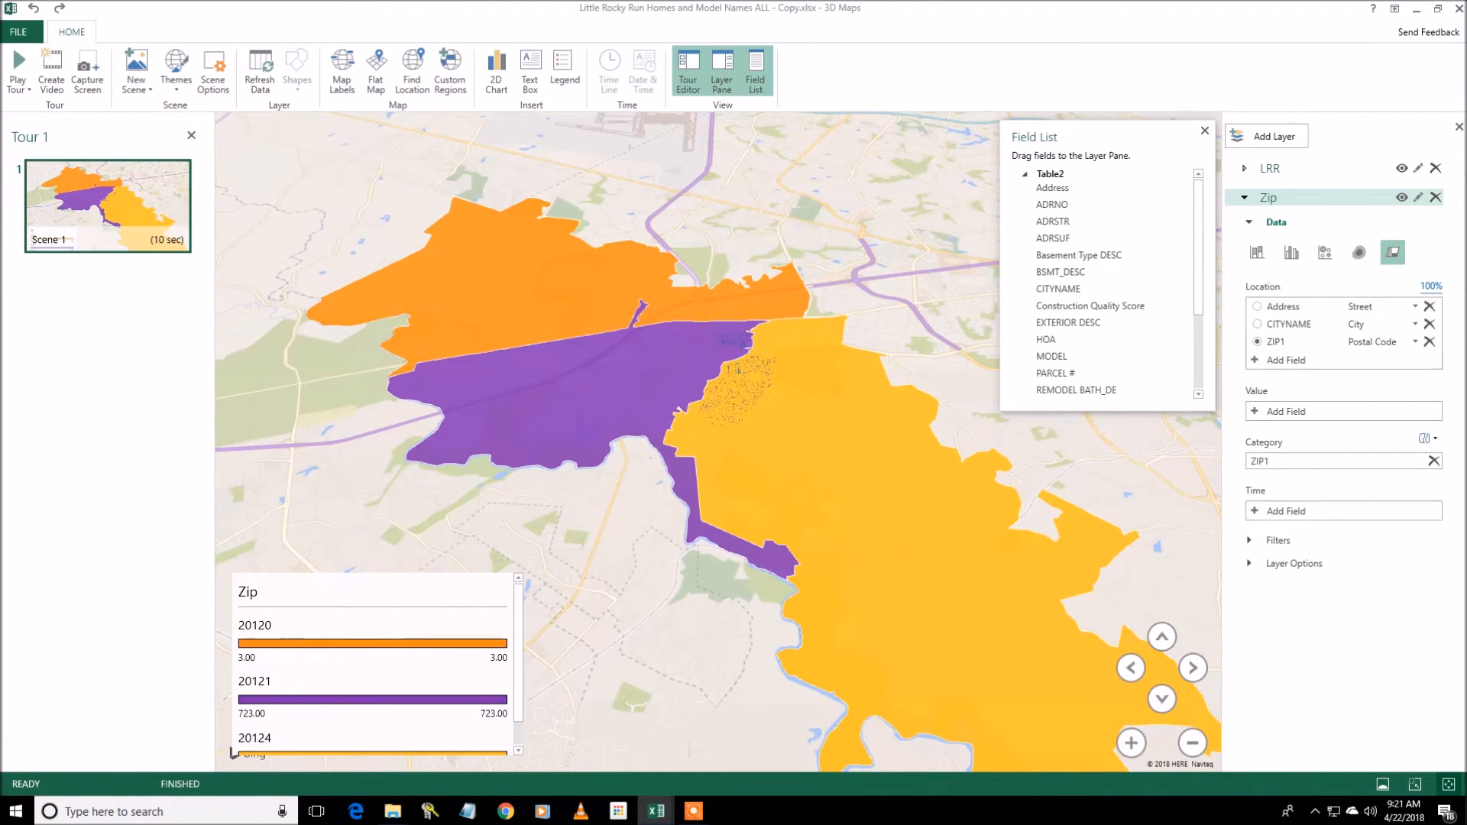
mouse_move(928, 408)
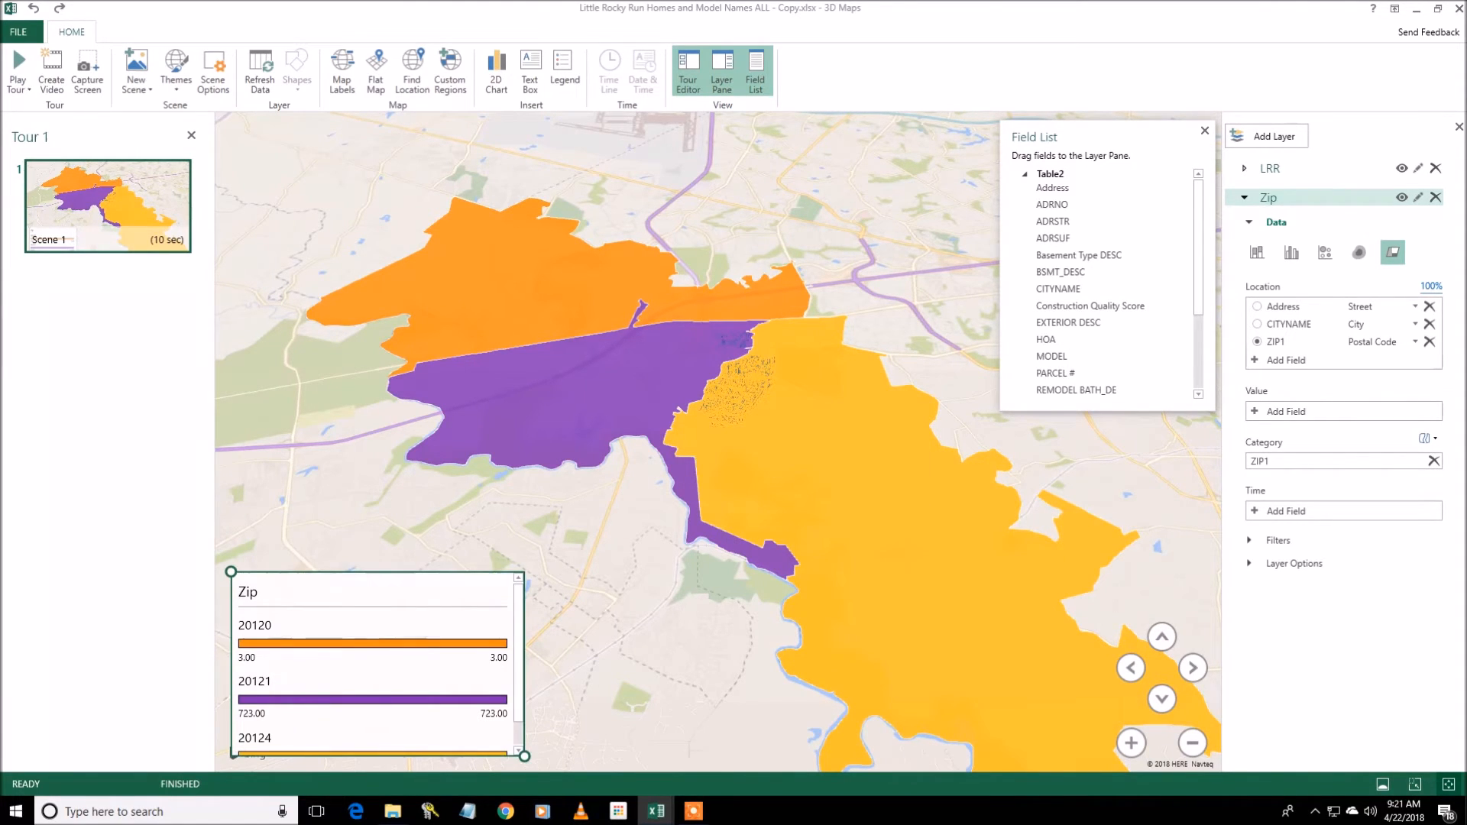
click(234, 752)
drag(231, 571, 222, 487)
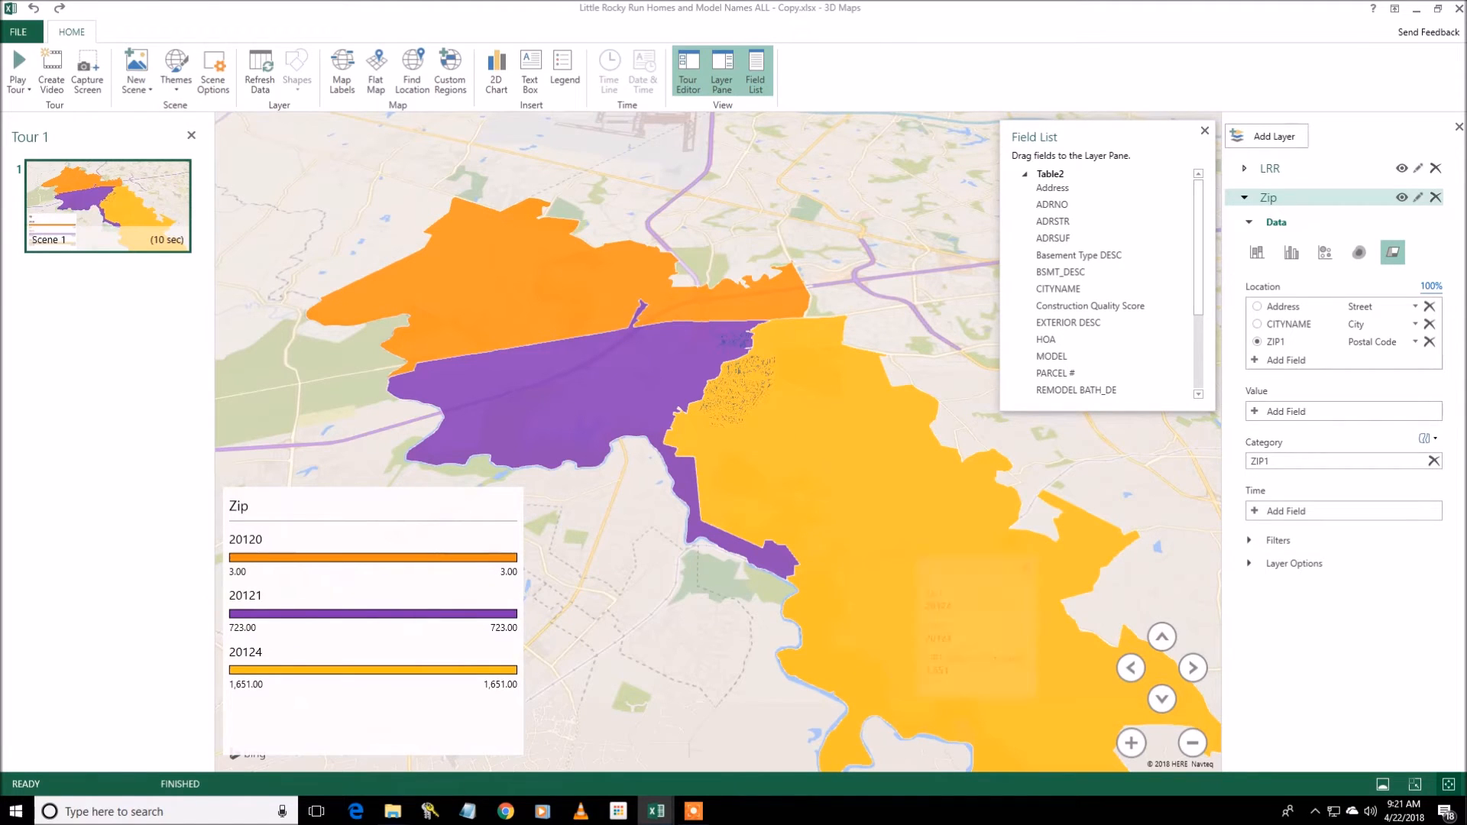
Examine the 20124 region's data card and the home points close to the zip code boundary
mouse_move(945, 528)
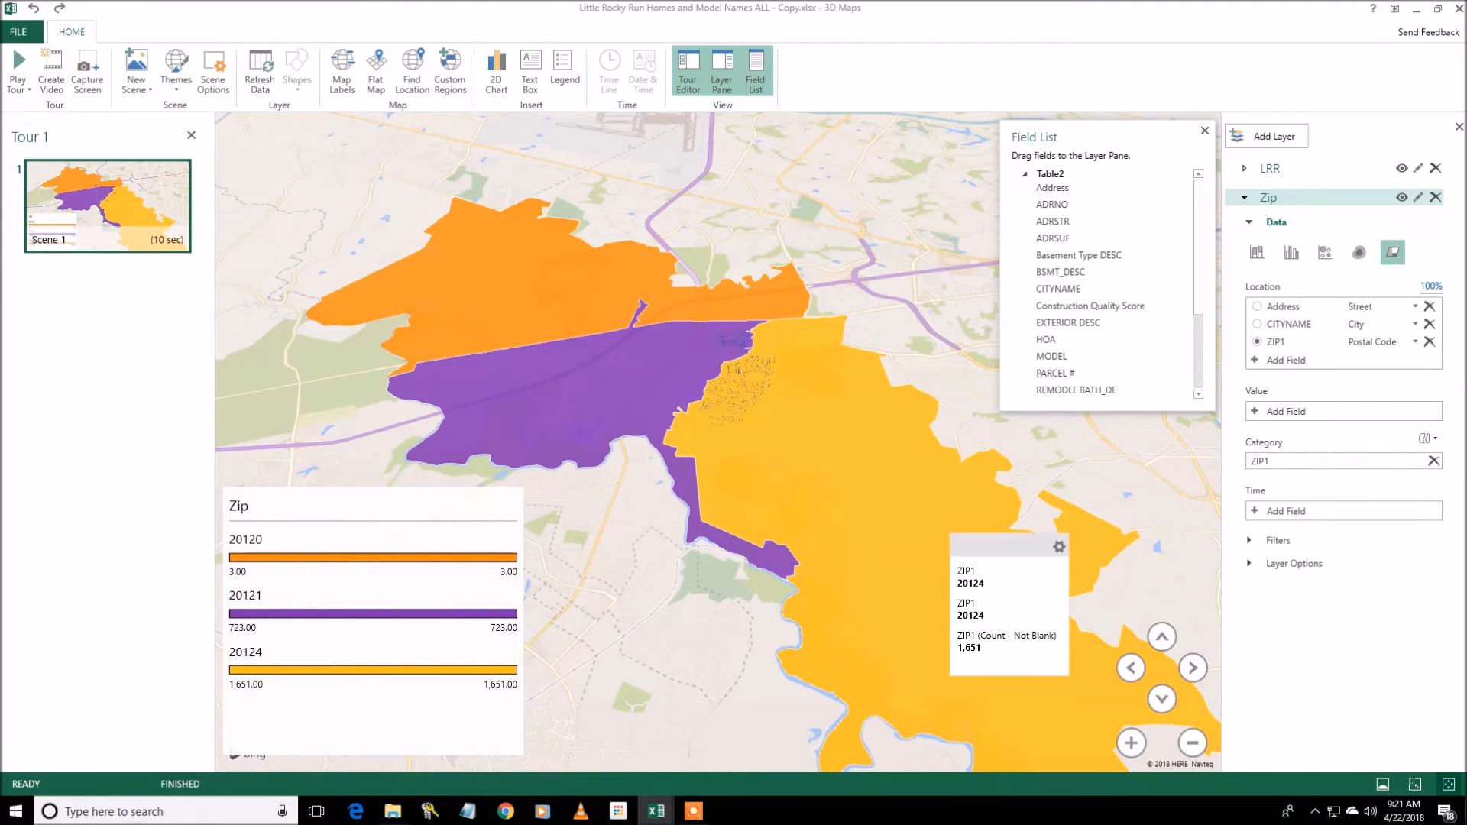
scroll(781, 396, up, 1)
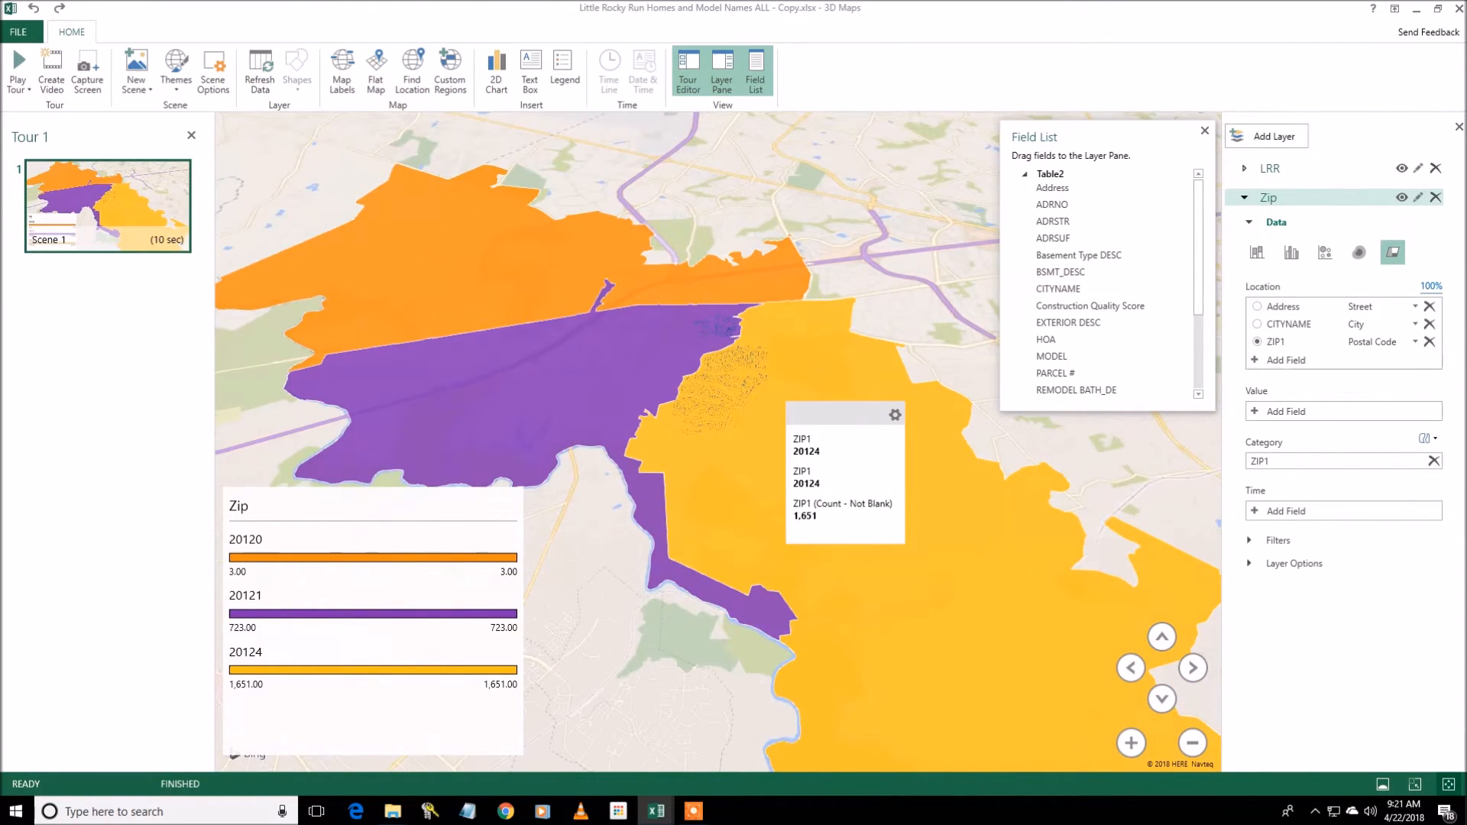
scroll(780, 396, up, 3)
drag(781, 396, 909, 357)
scroll(813, 433, up, 2)
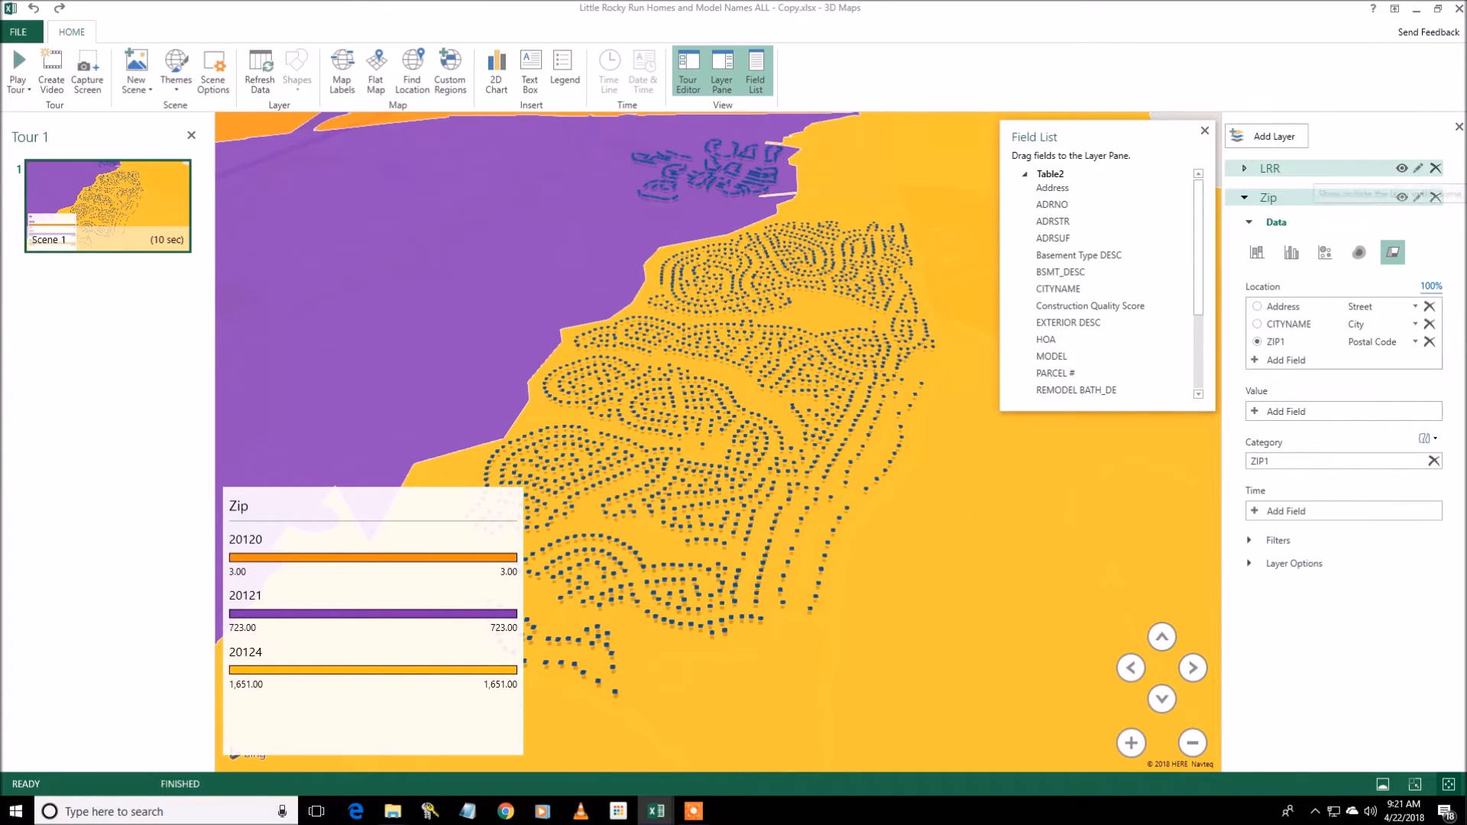
Toggle the visibility of the LRR and Zip layers to compare them, leaving LRR shown and Zip hidden
click(1401, 168)
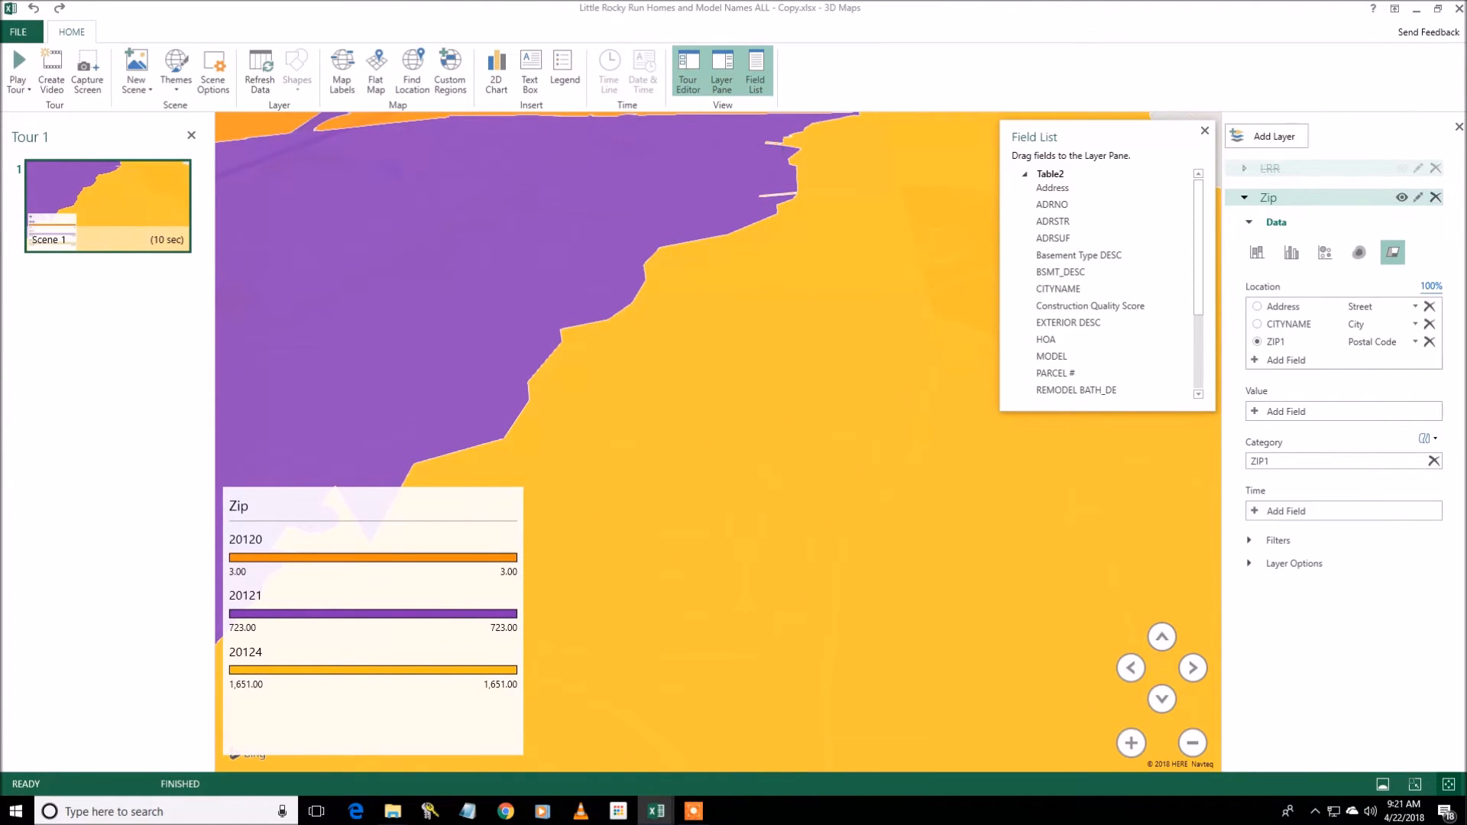
click(1402, 169)
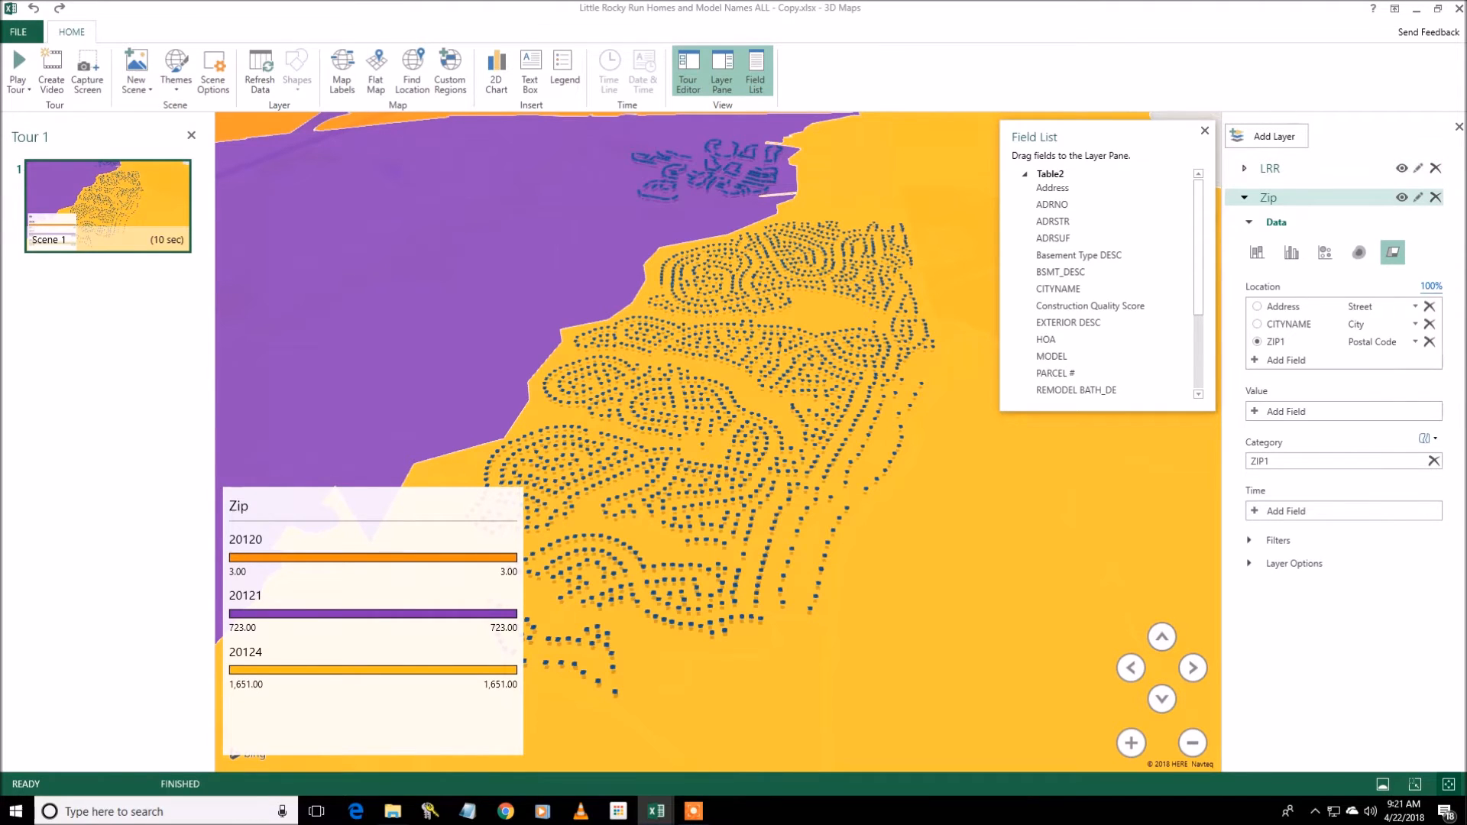
click(1401, 197)
click(1402, 197)
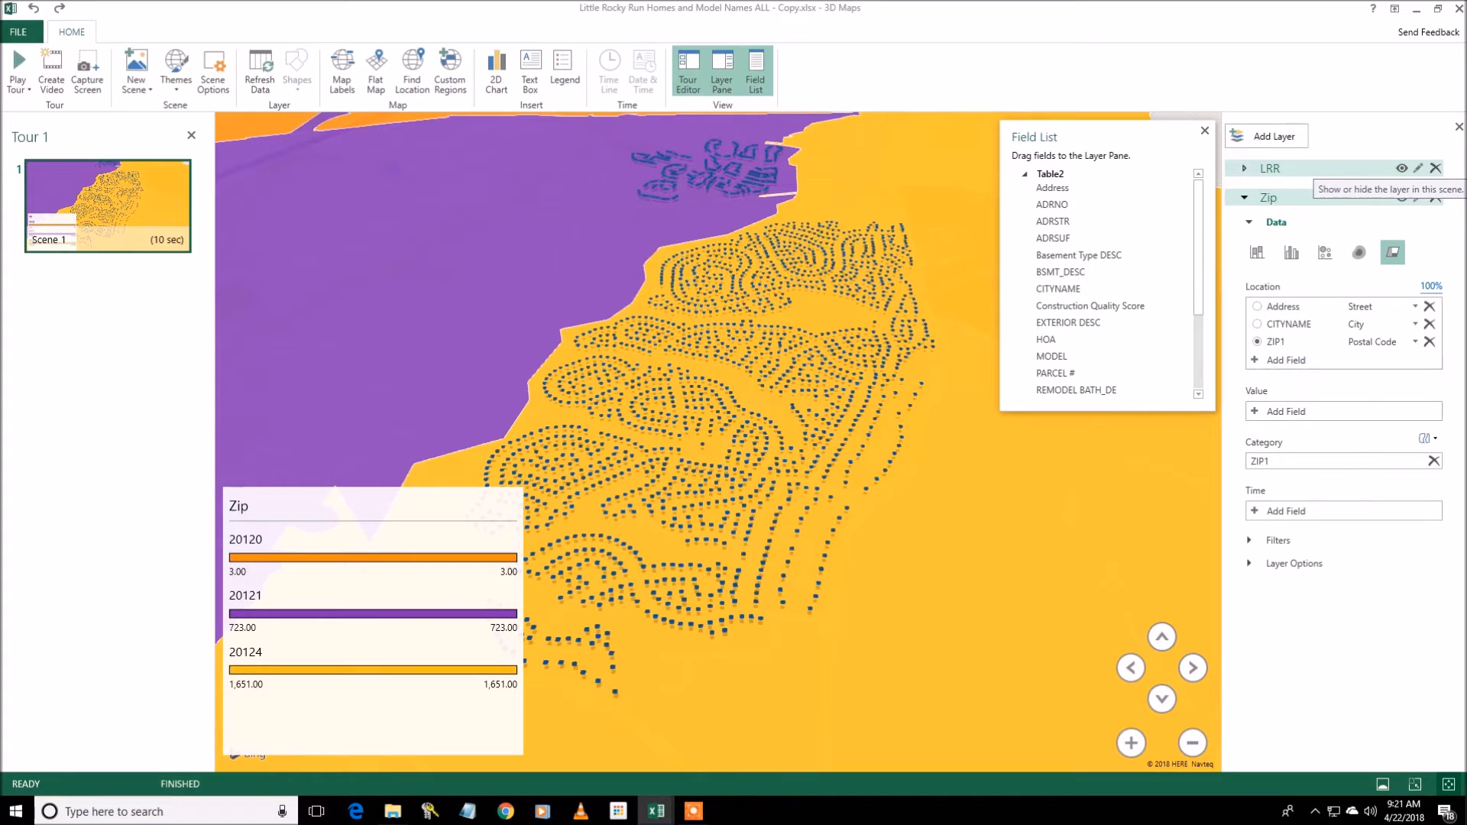
click(1401, 168)
click(1401, 168)
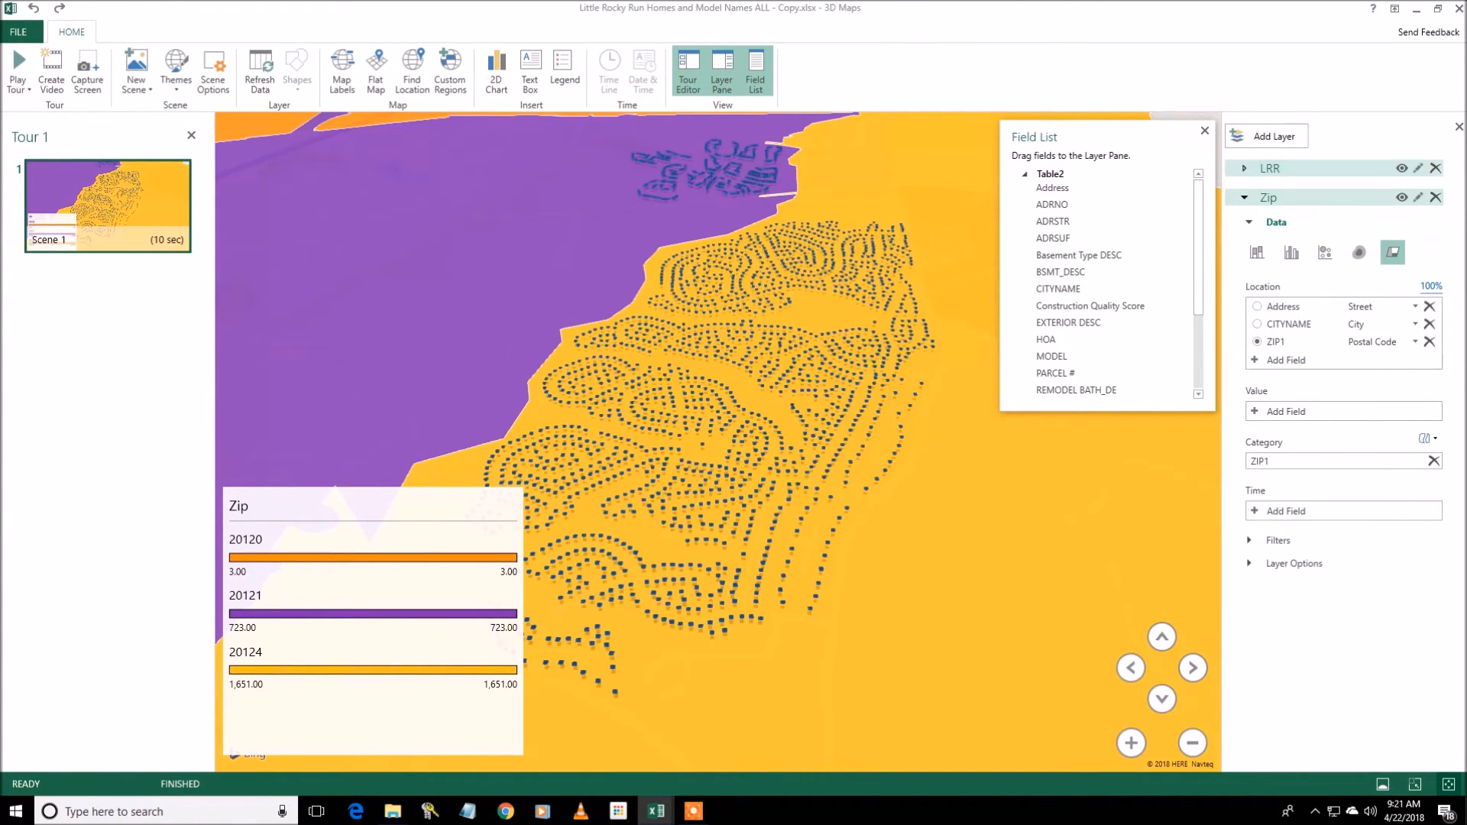
click(1402, 197)
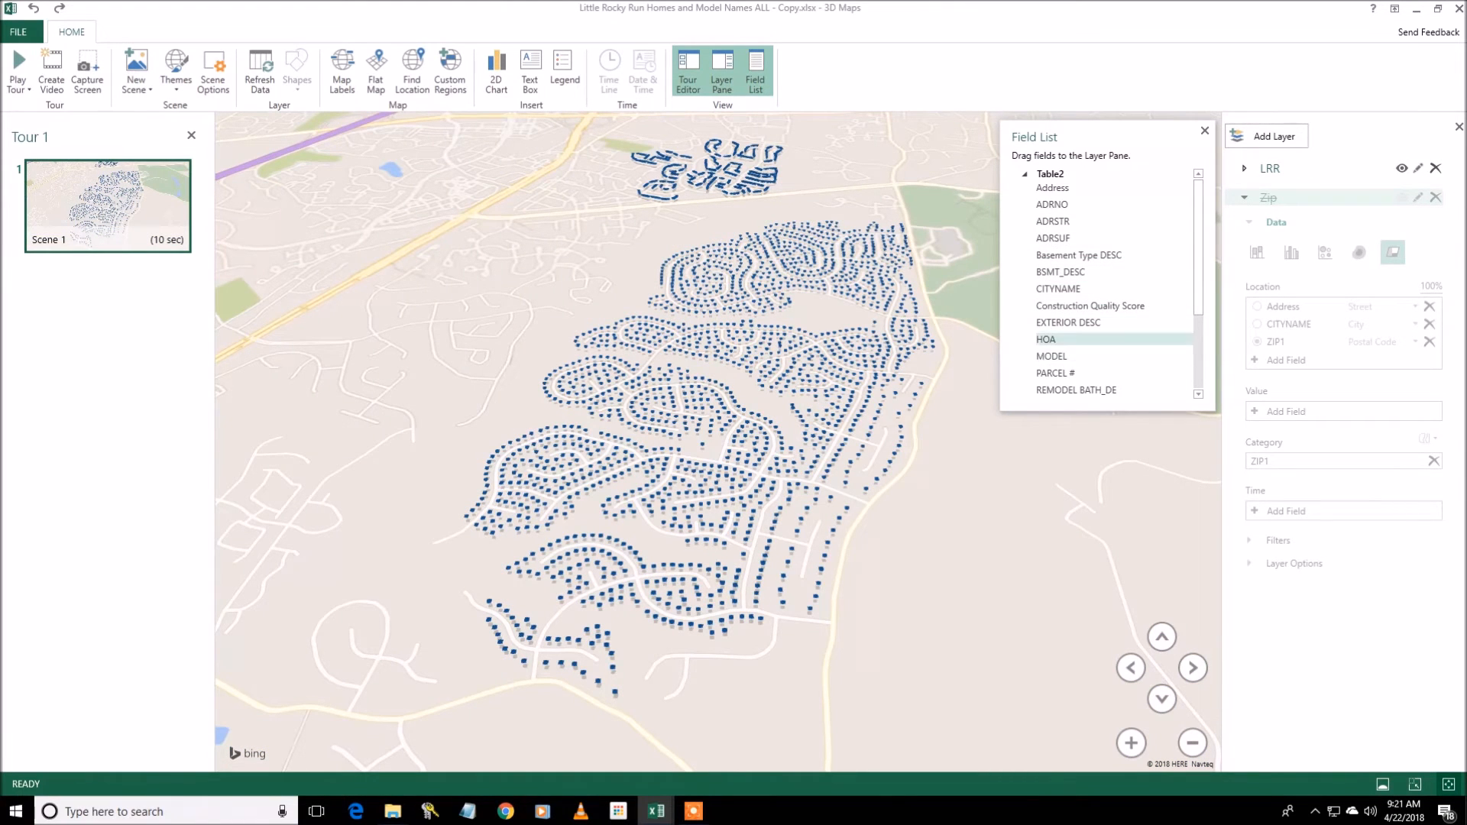
drag(909, 473, 854, 511)
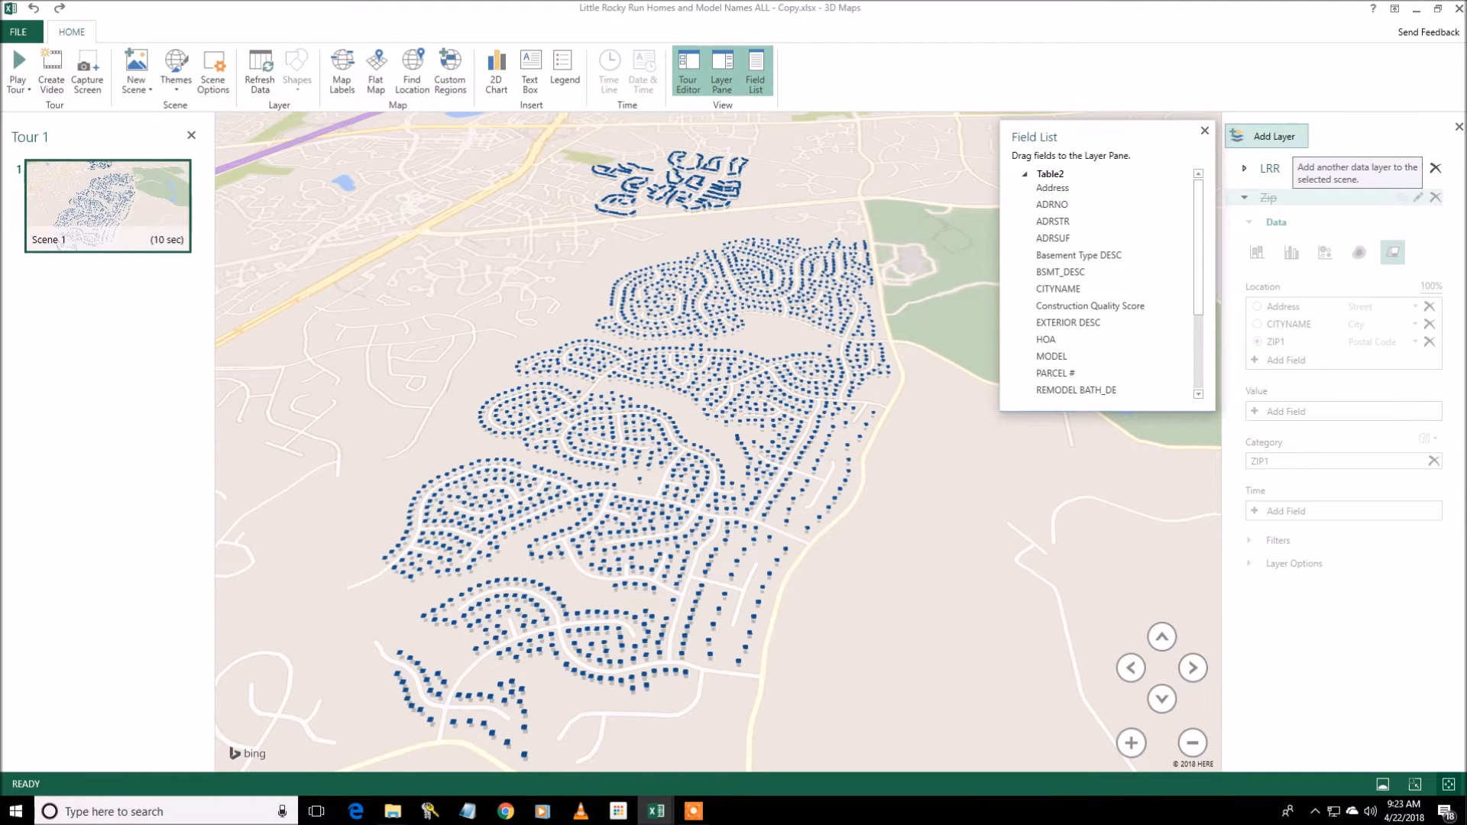
Add a new data layer to the scene and rename it Styles
click(1268, 136)
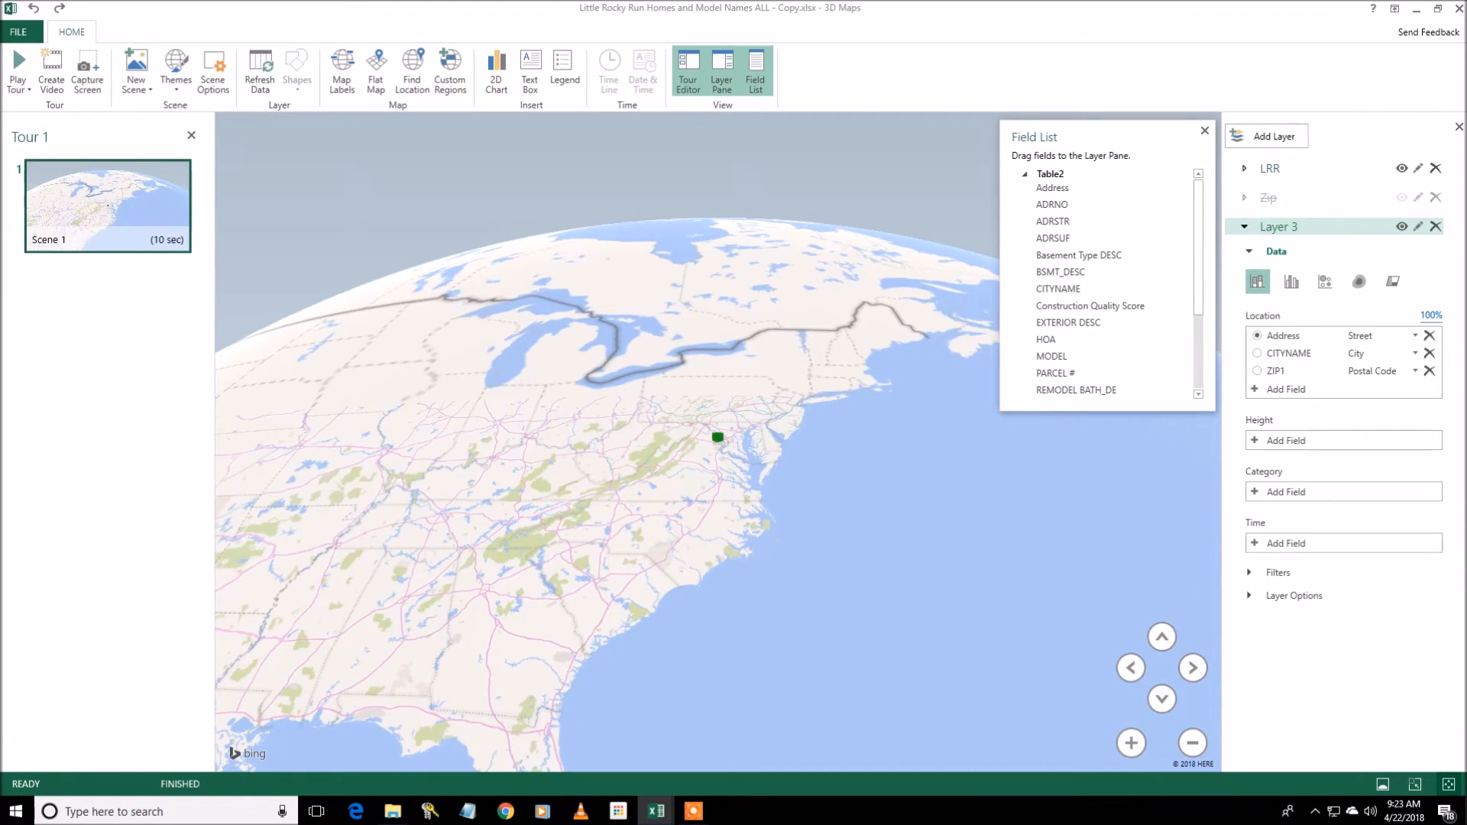
click(1418, 226)
key(BackSpace)
key(BackSpace)
key(BackSpace)
key(BackSpace)
key(BackSpace)
key(BackSpace)
key(BackSpace)
text(Styles)
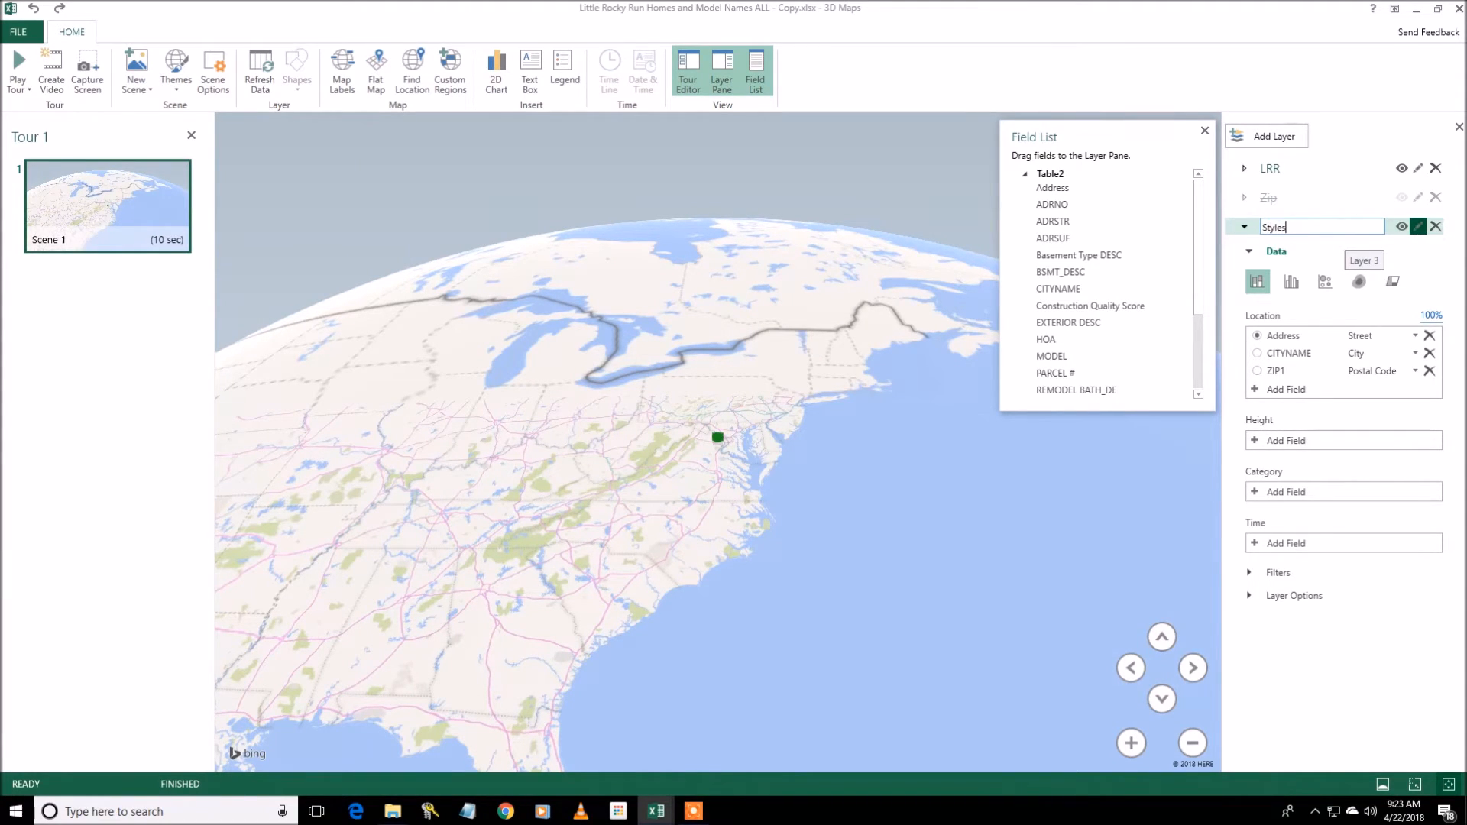
key(Return)
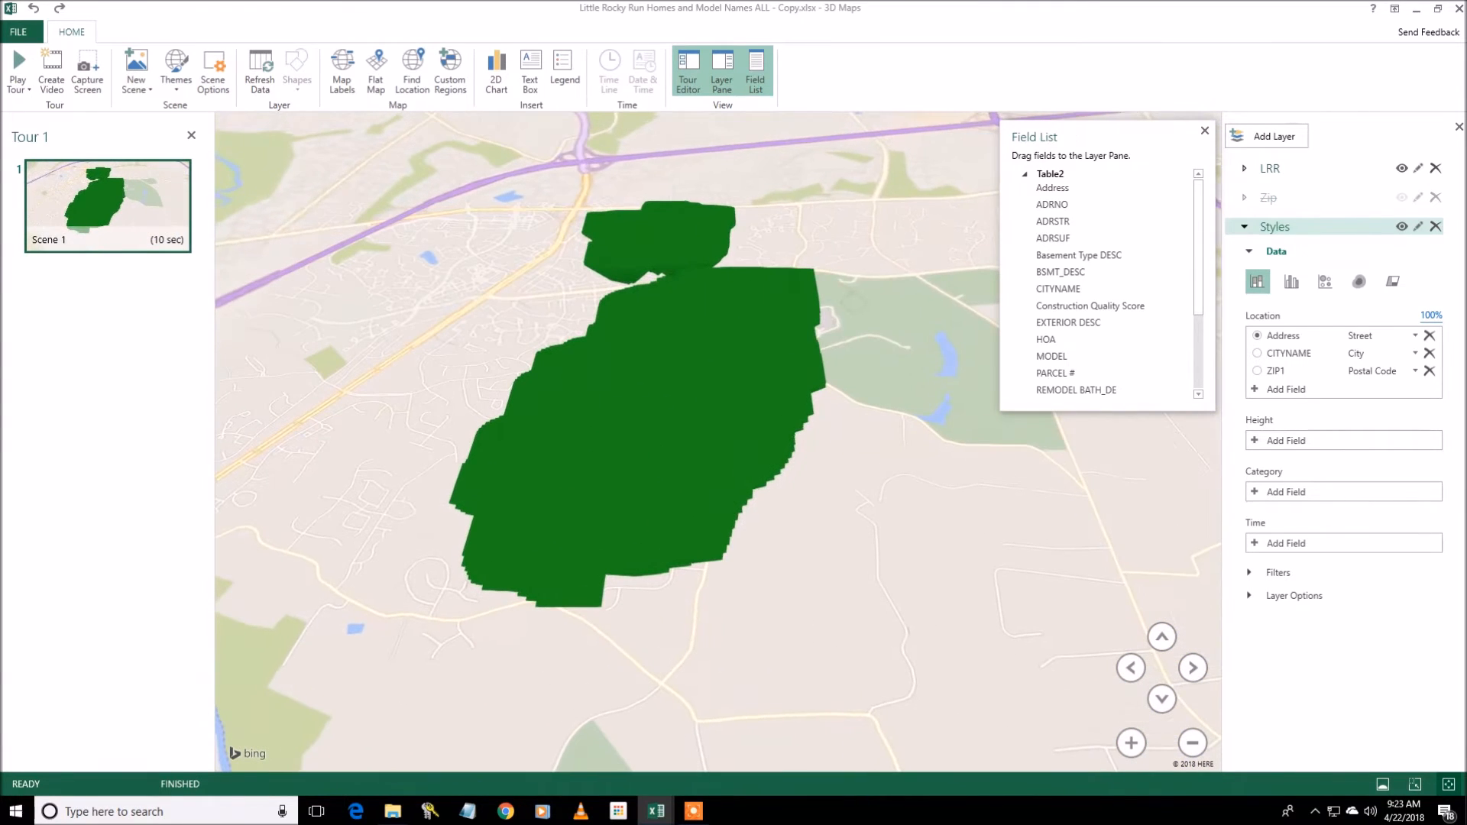
Set the column size of the Styles layer to 5% in its layer options
click(1294, 596)
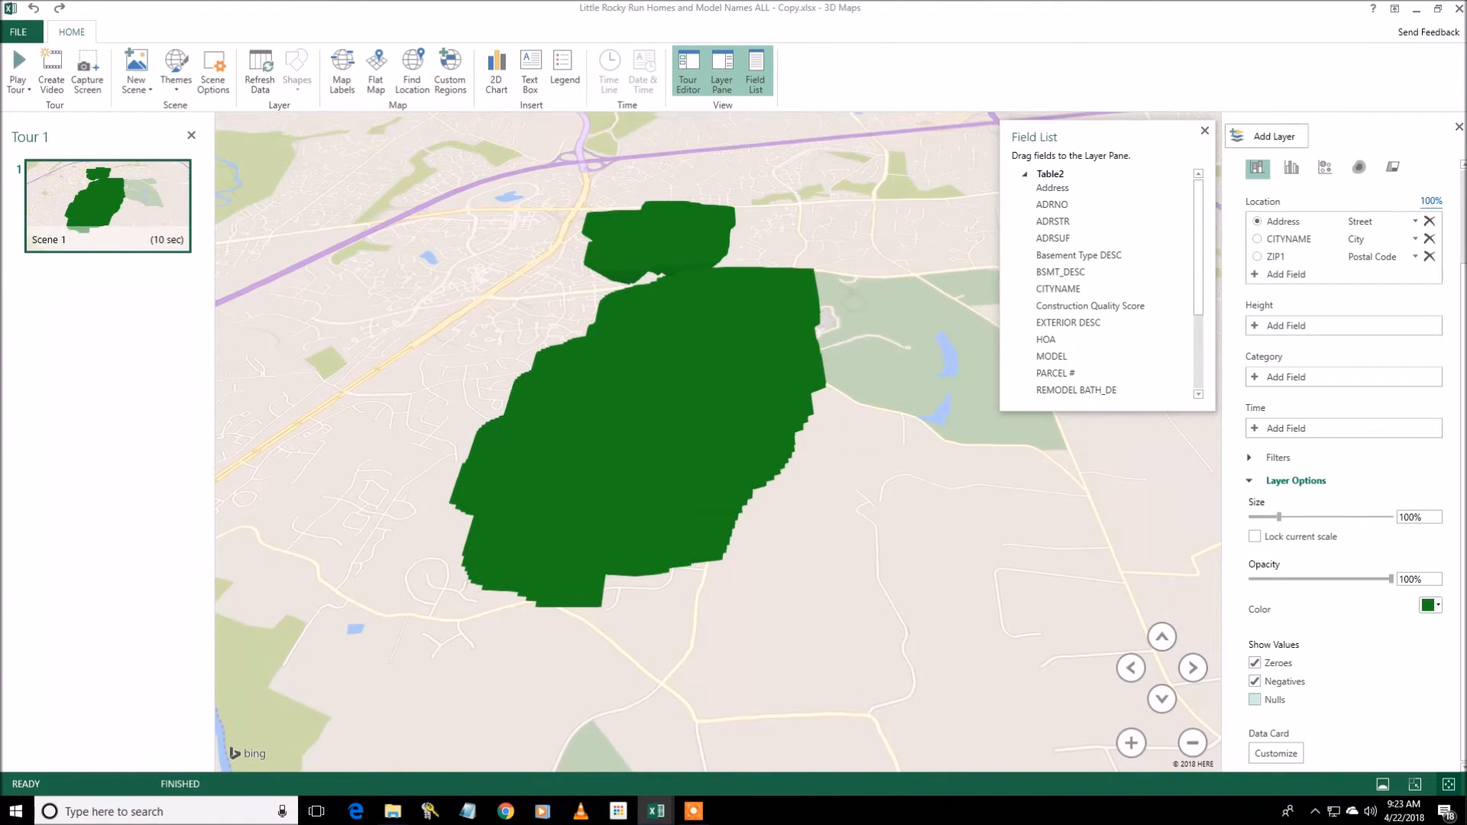
drag(1279, 517, 1250, 518)
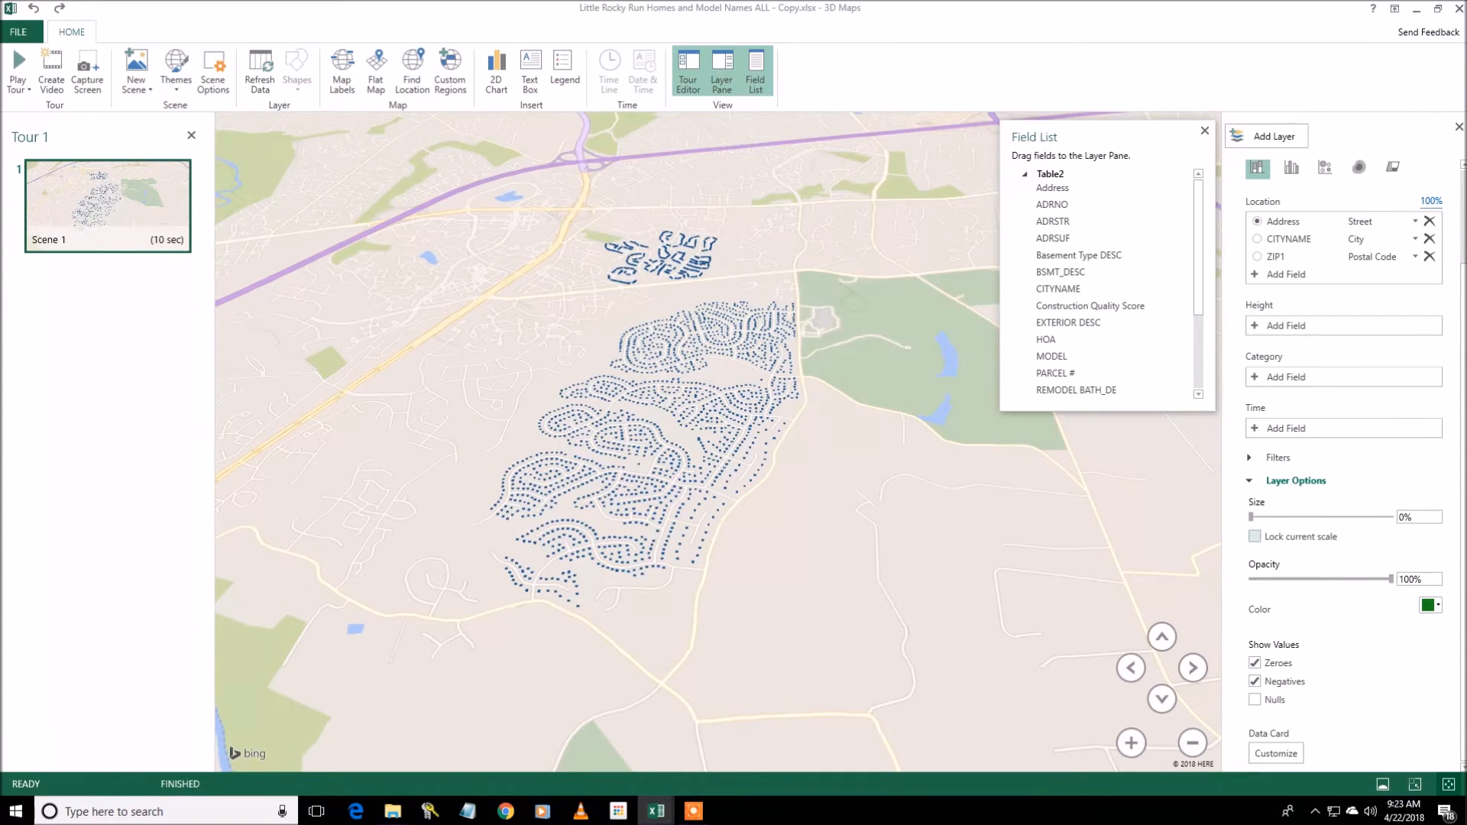
click(1418, 517)
text(5)
key(Tab)
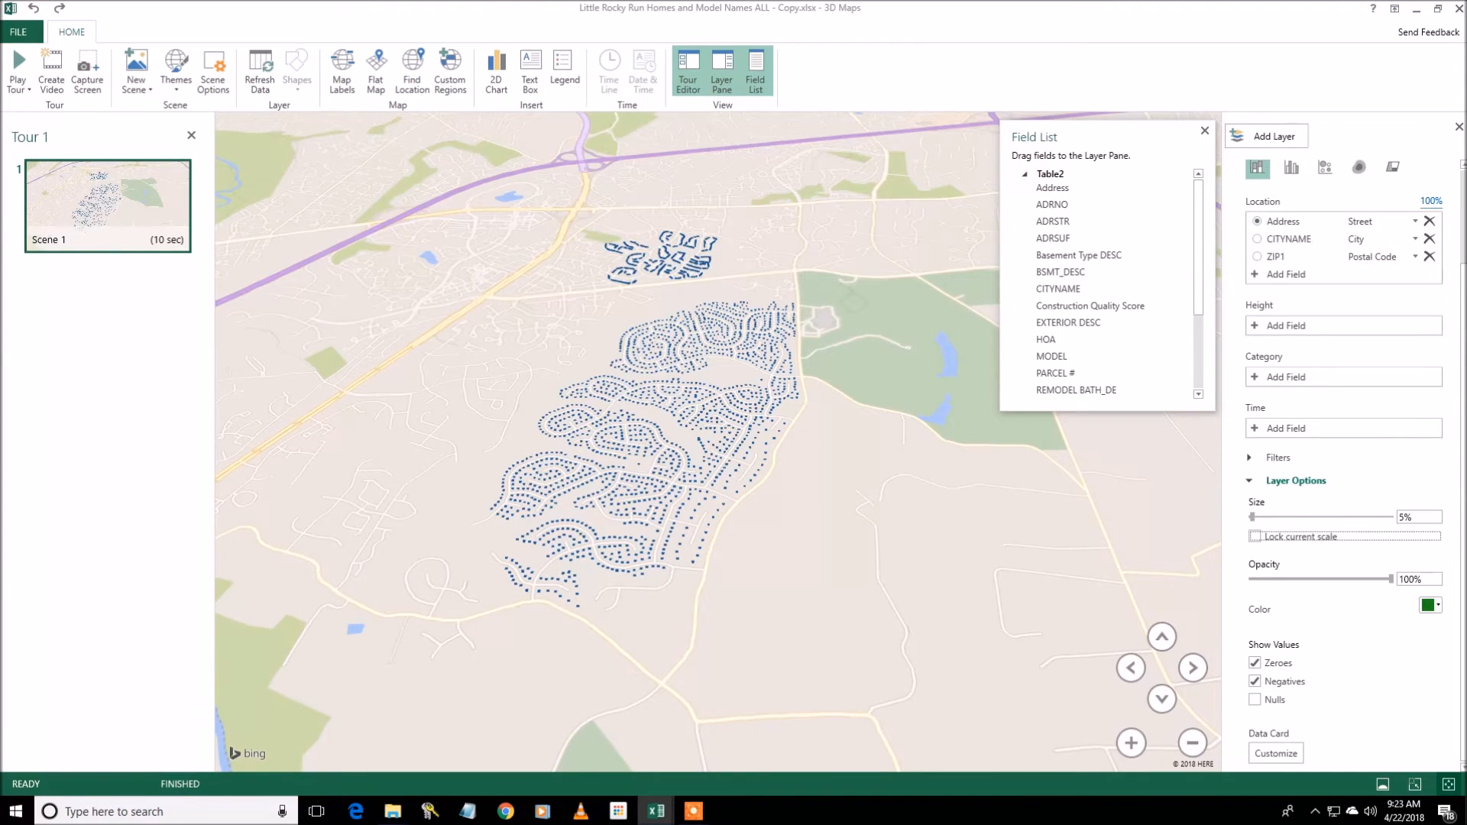
Set STYLE_DESC as the Styles layer's category and reduce the column height to 0%
scroll(1100, 290, down, 2)
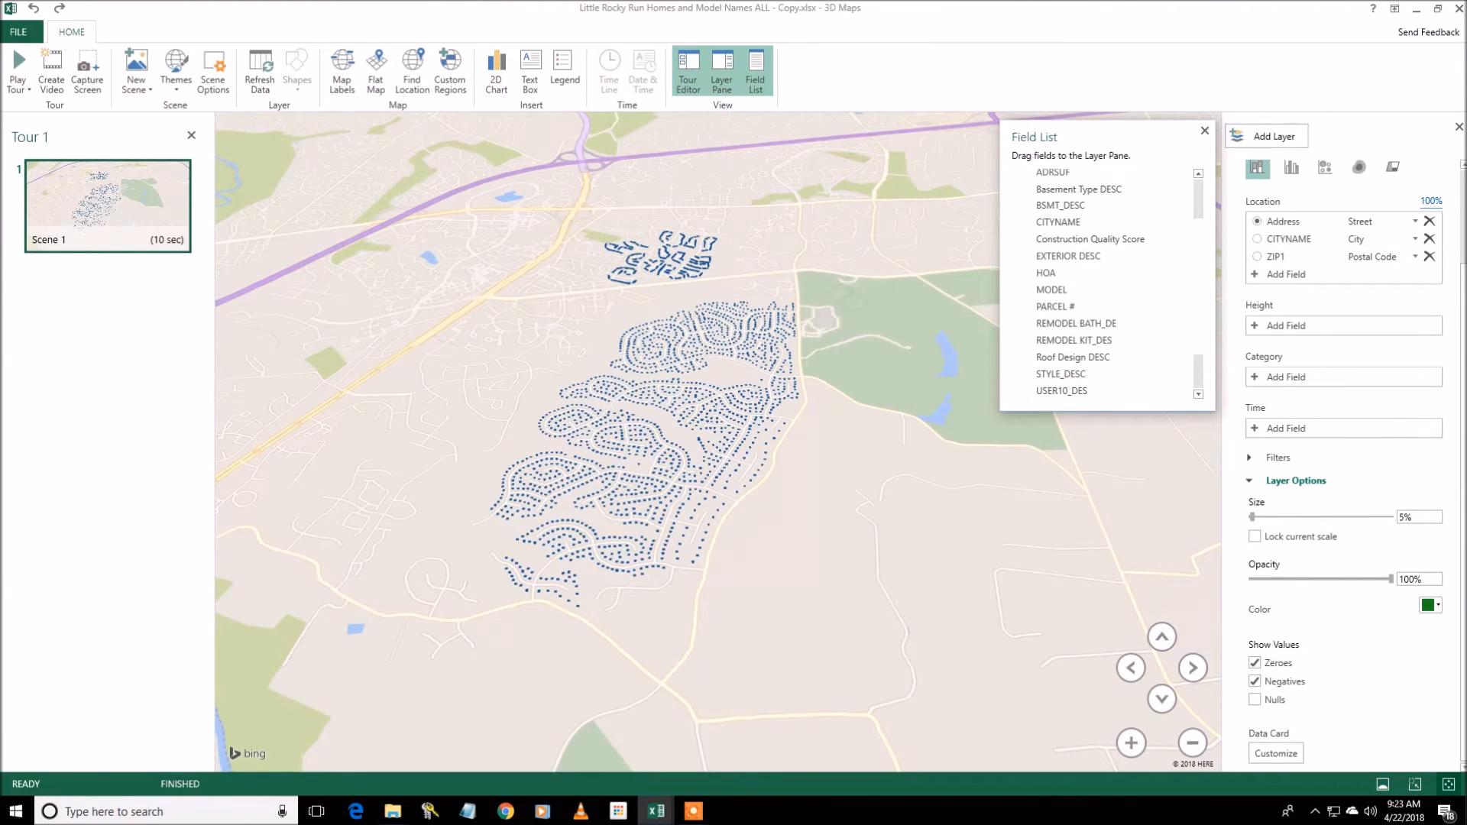
drag(1060, 345, 1092, 369)
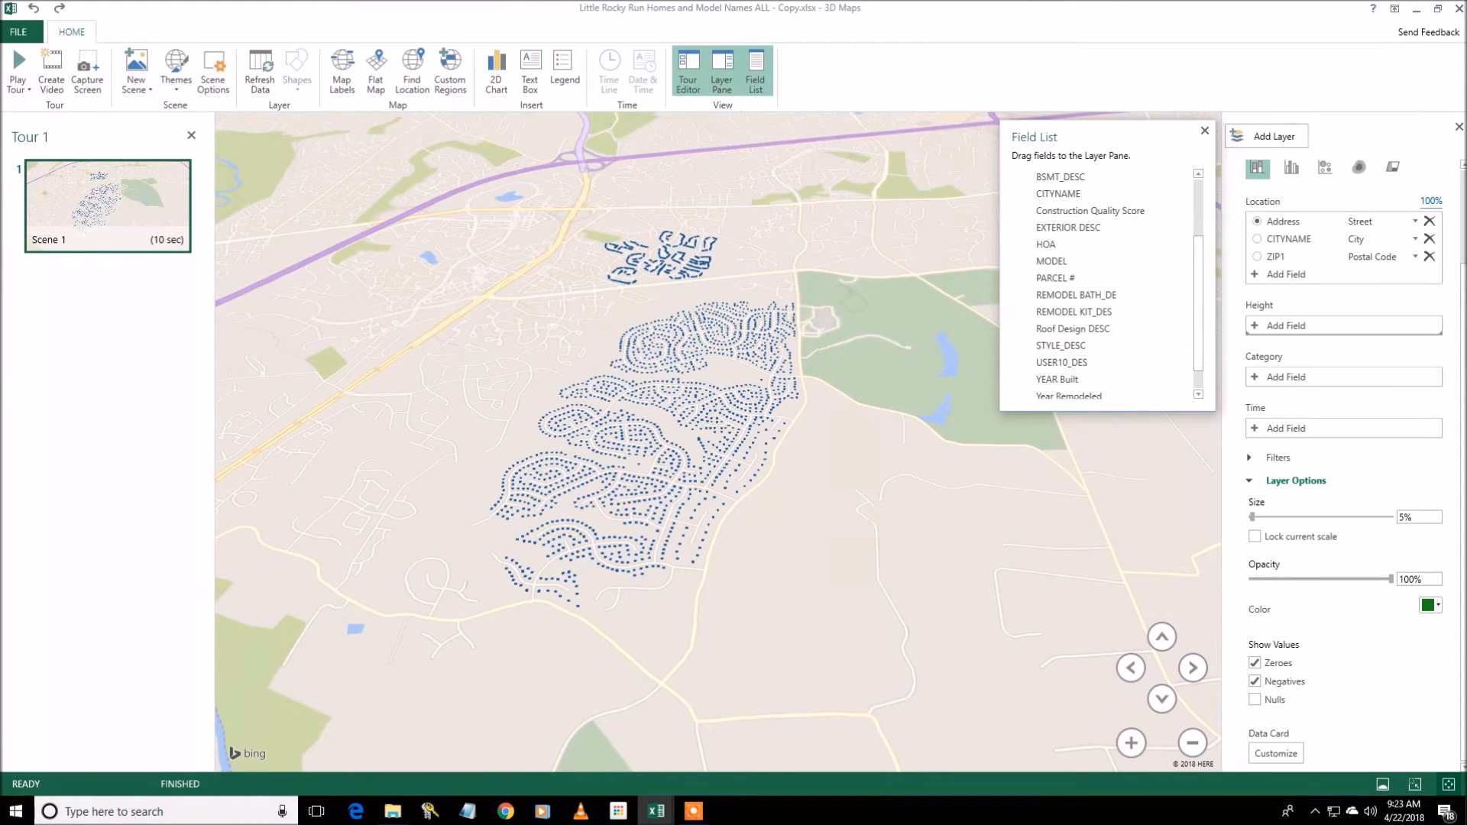
drag(1060, 346, 1308, 377)
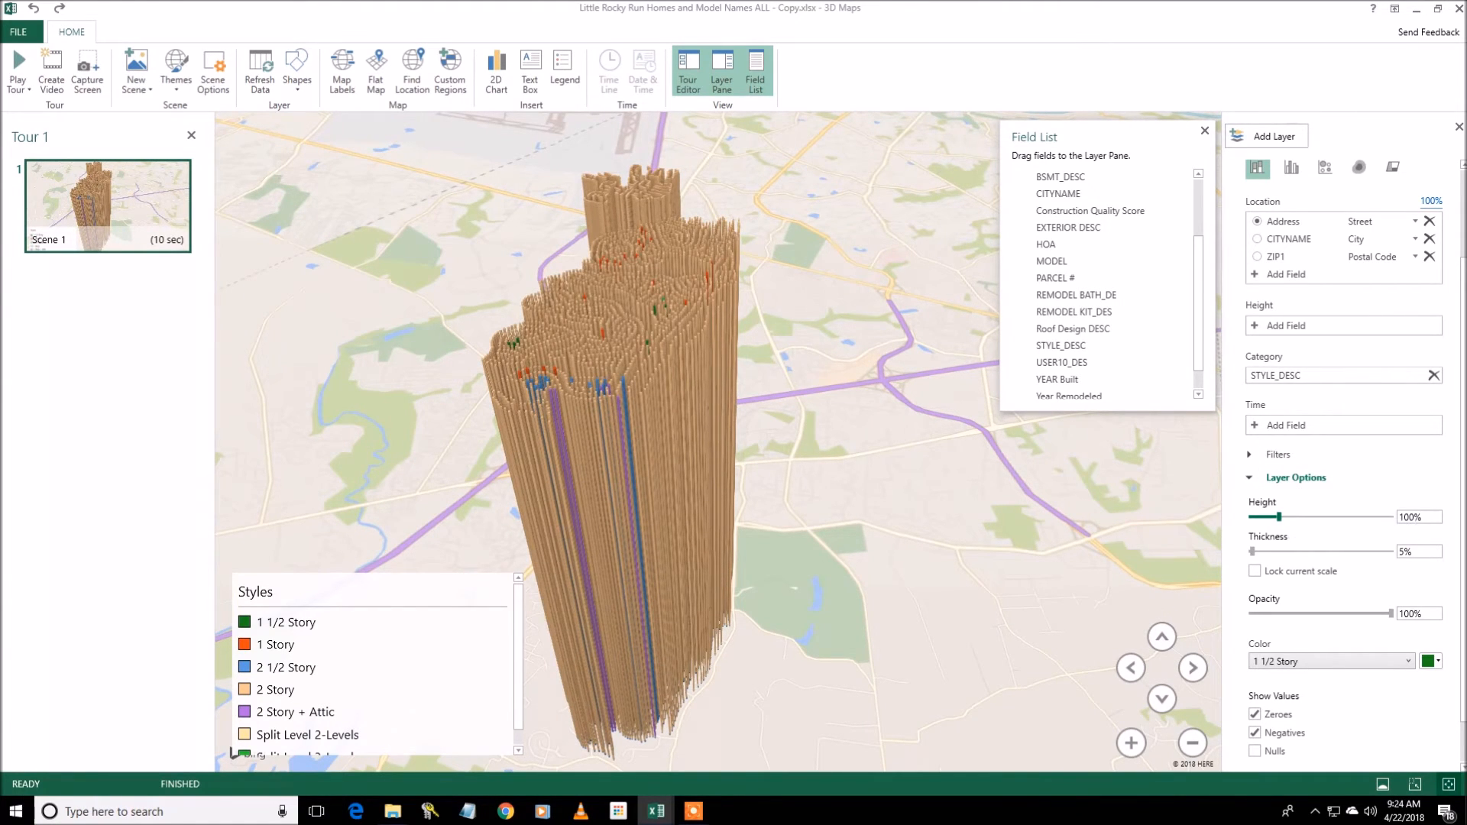
drag(1278, 517, 1251, 518)
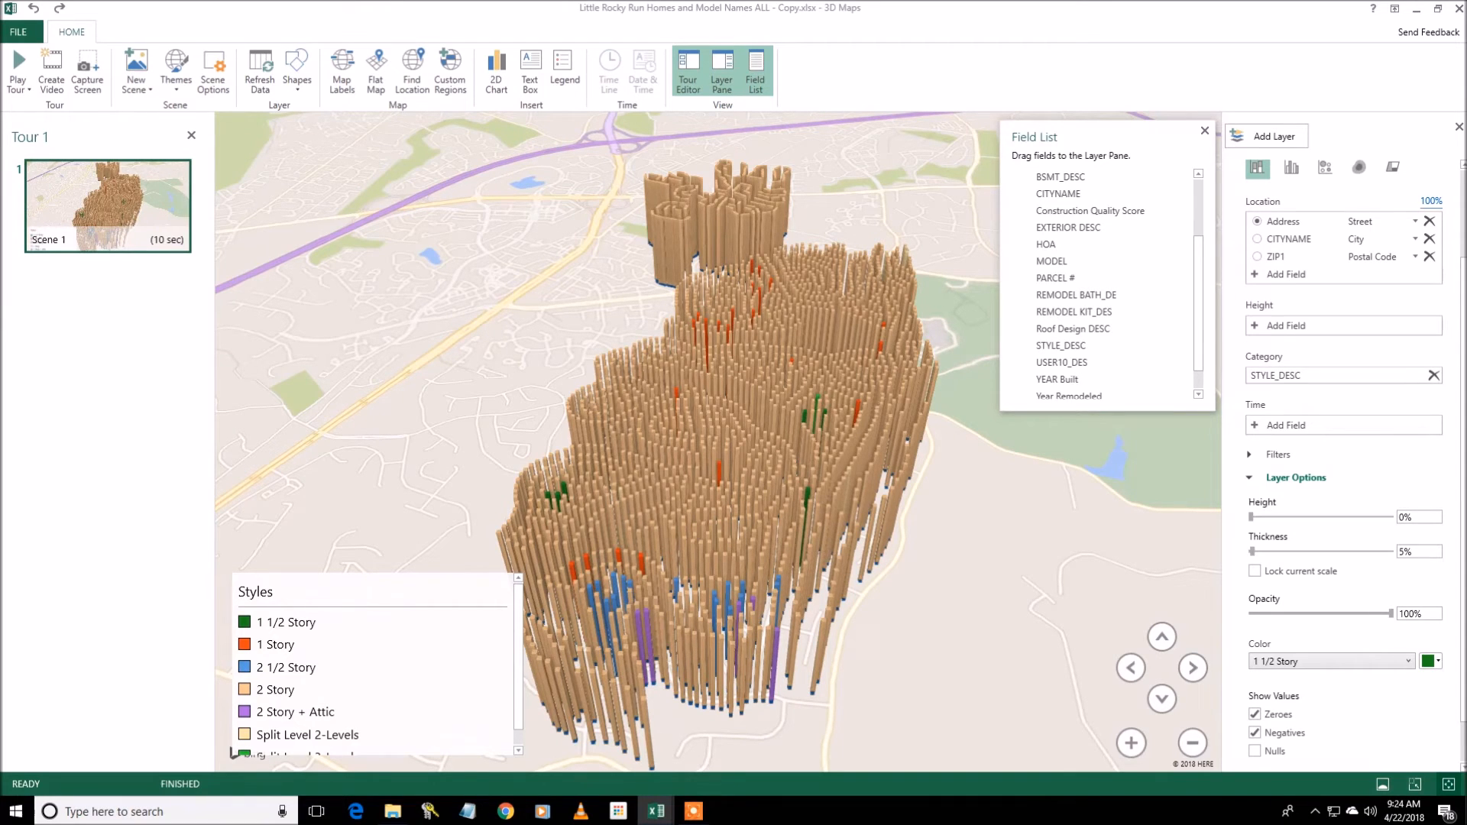
click(1407, 662)
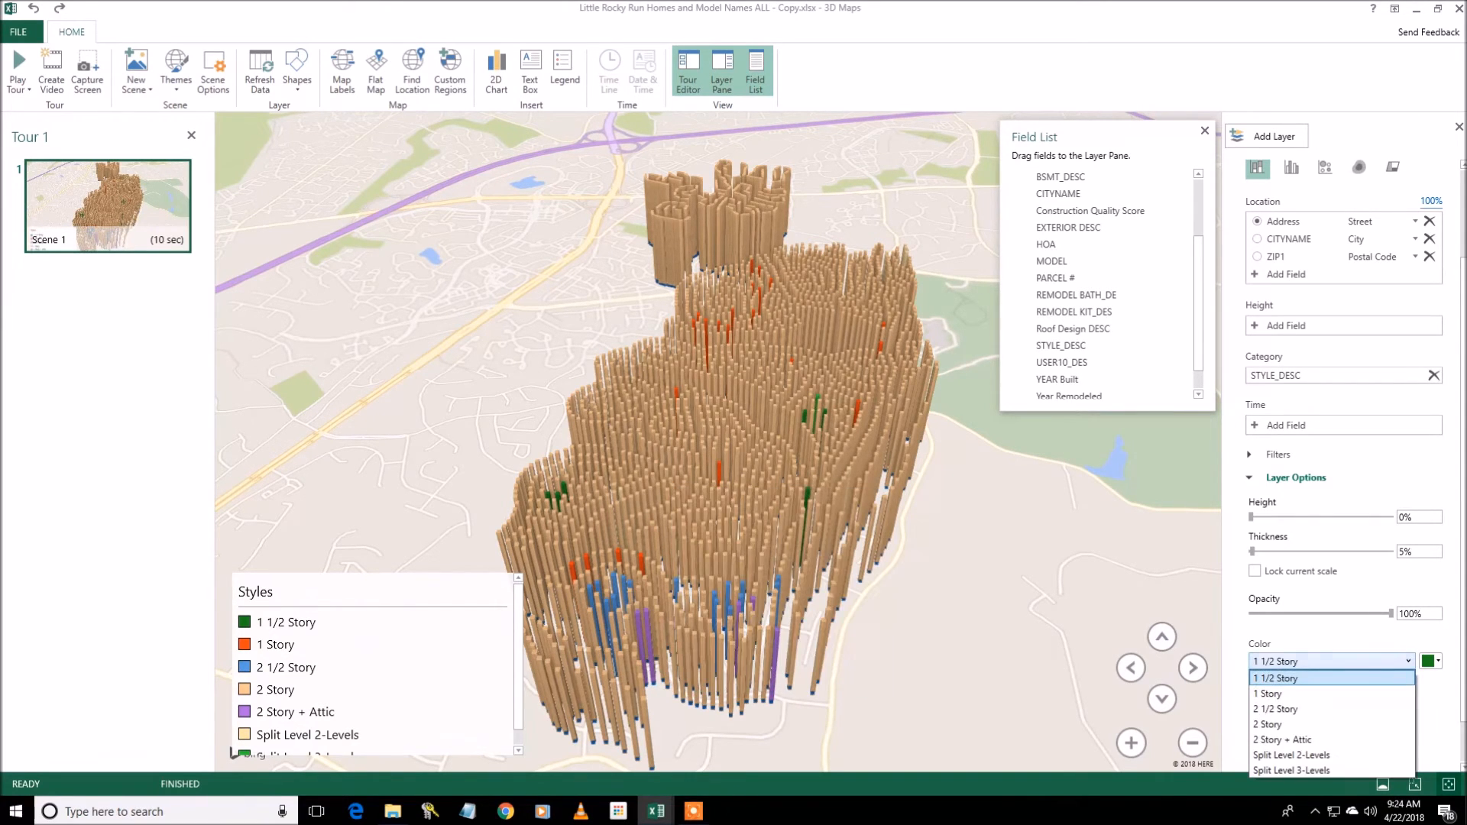
click(1330, 678)
scroll(1344, 458, down, 1)
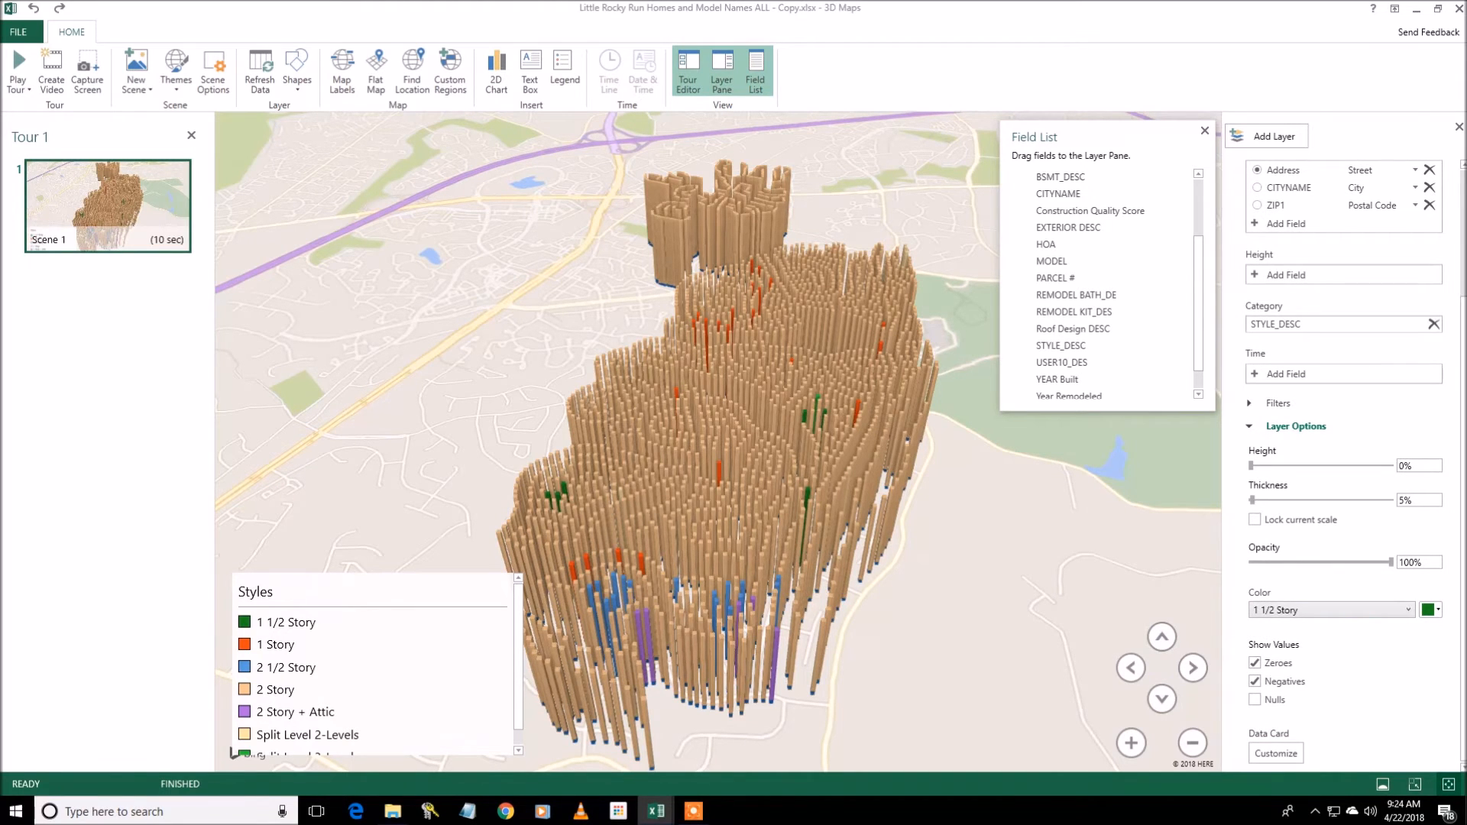
Move the Styles legend higher on the map and resize it to fit every home style entry
drag(397, 611, 382, 487)
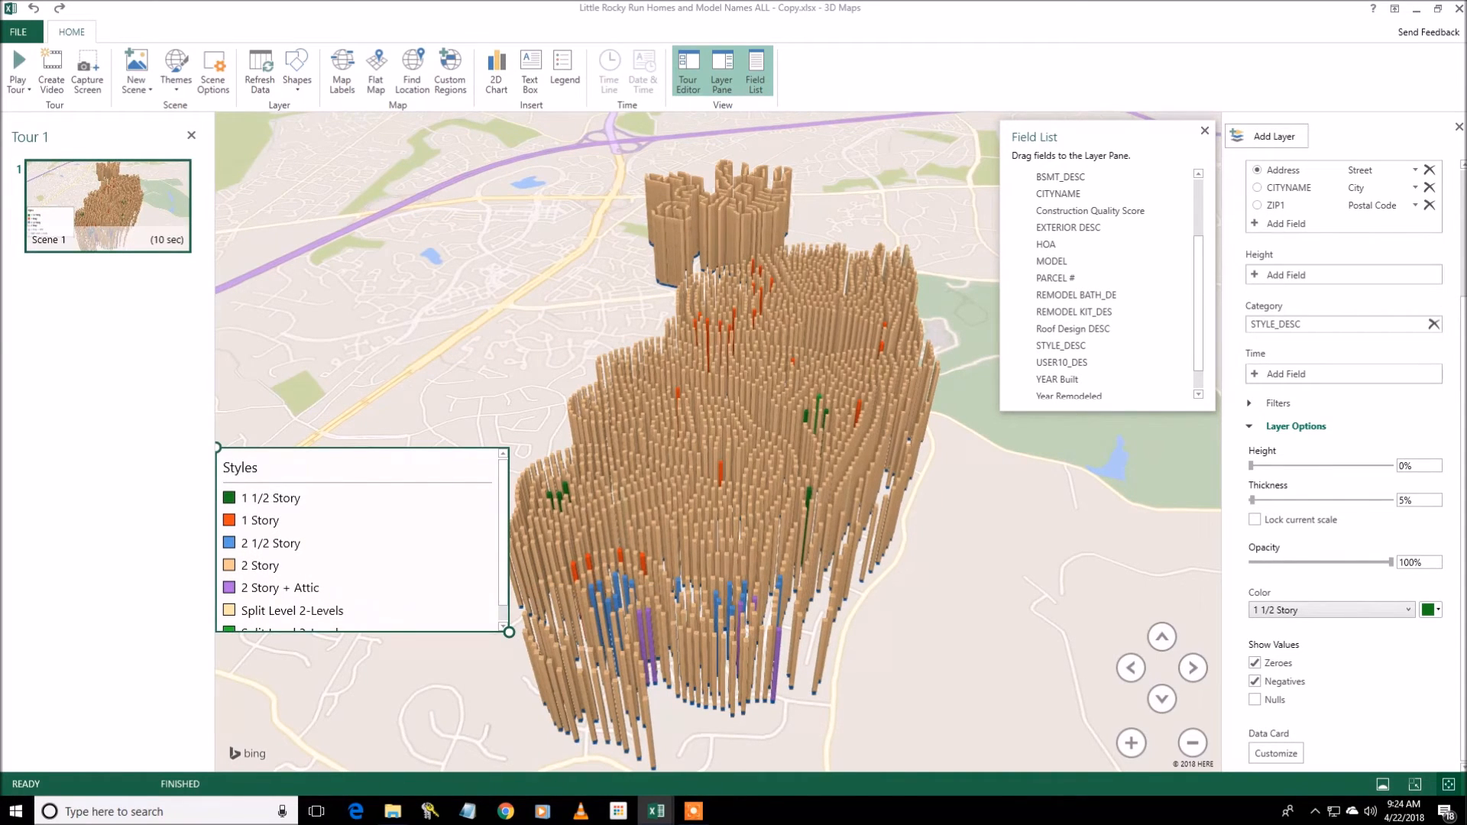
drag(509, 631, 493, 669)
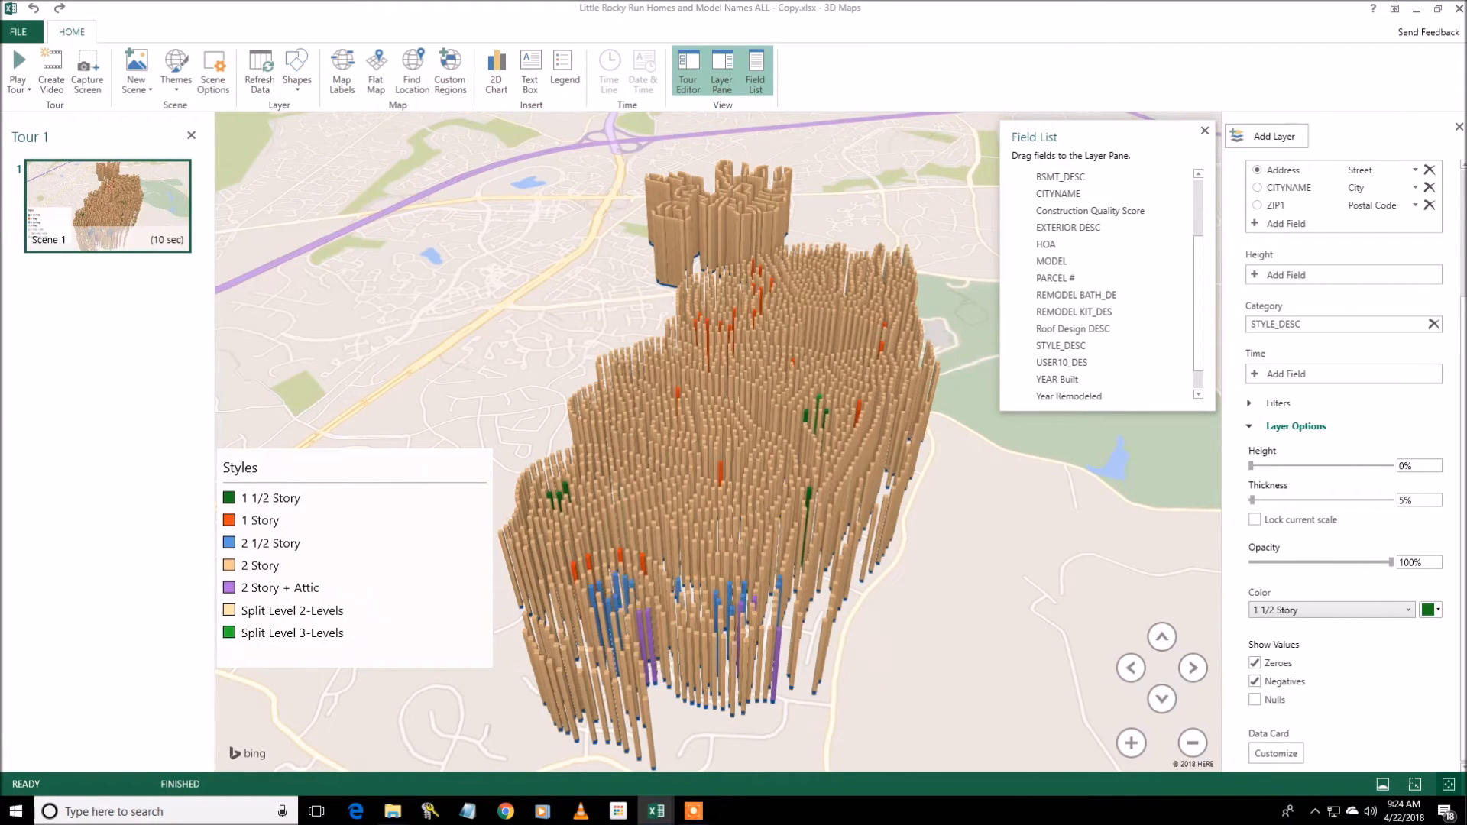
Add a filter on the STYLE_DESC field to the Styles layer
scroll(1345, 459, up, 3)
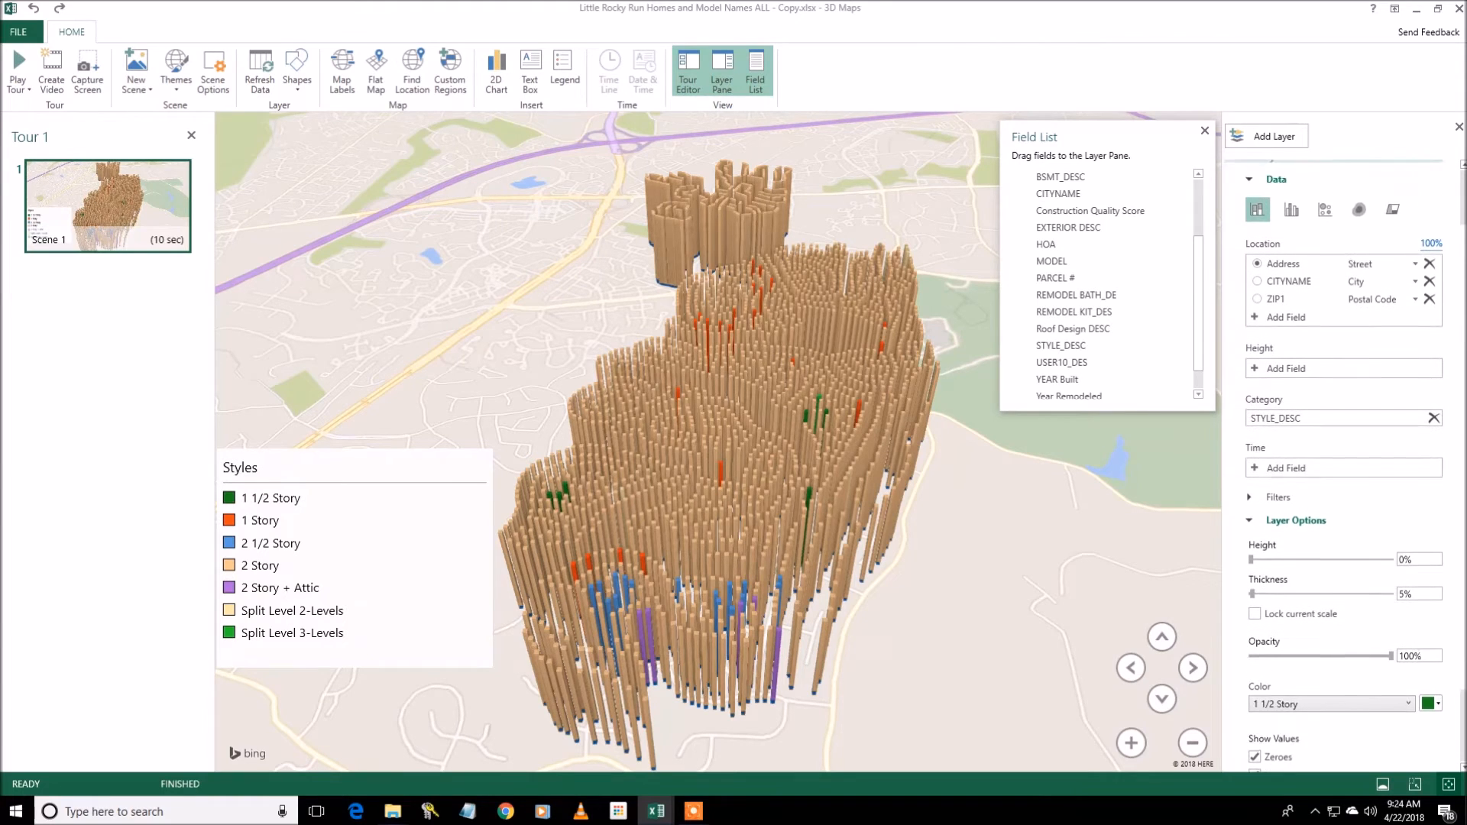
scroll(1344, 466, up, 1)
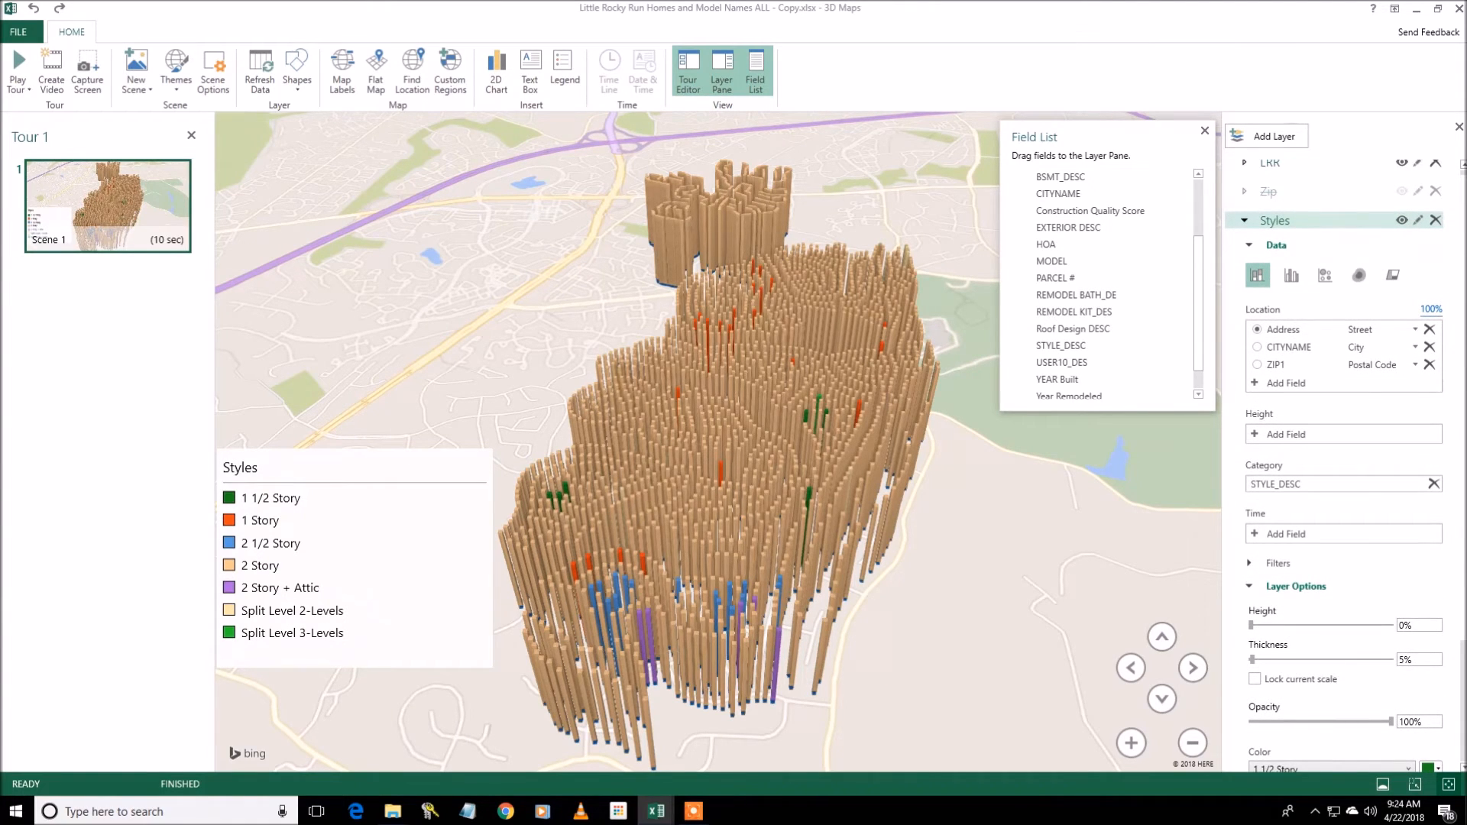
scroll(1344, 459, up, 1)
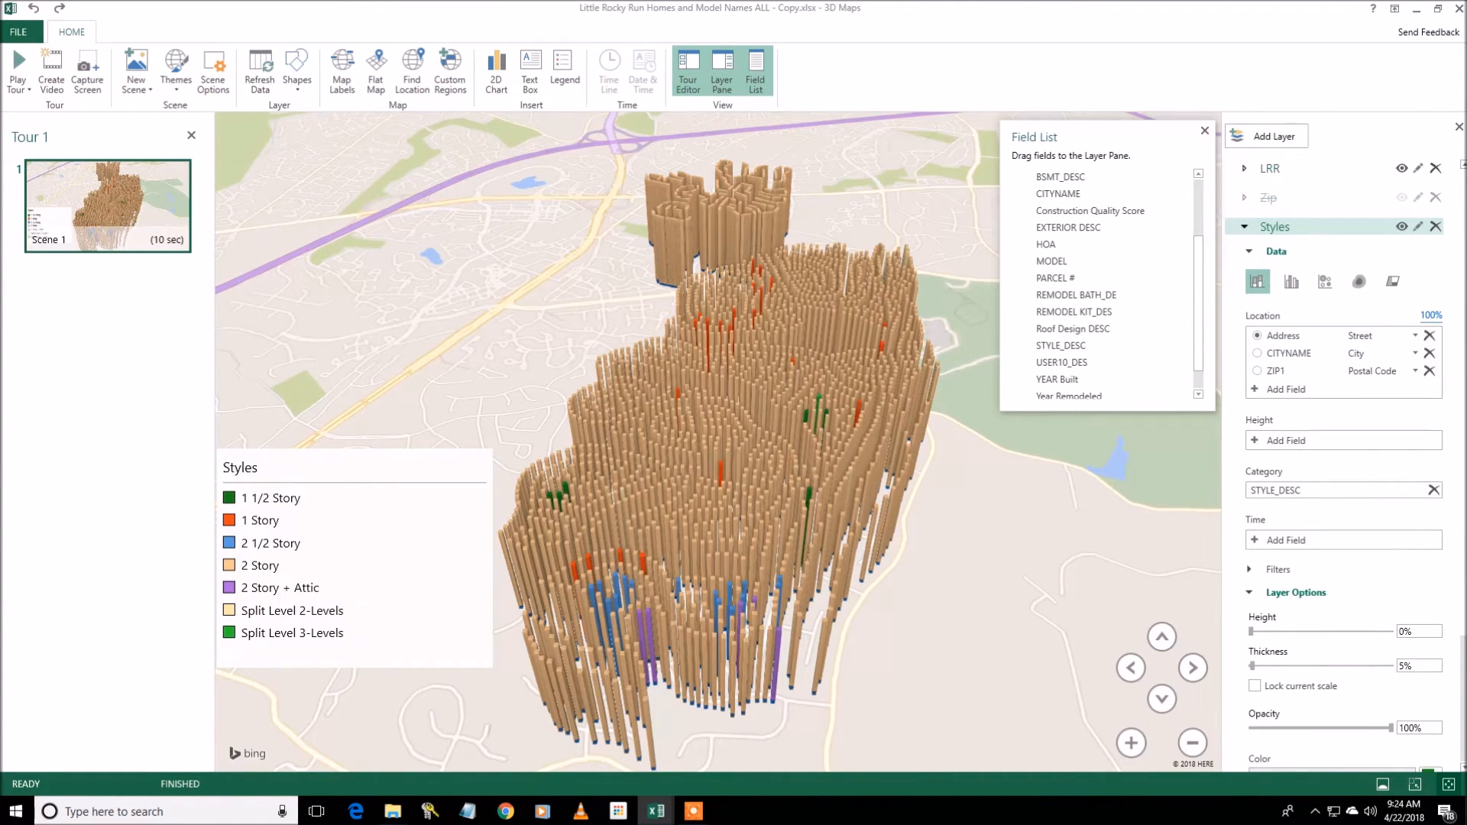
mouse_move(1463, 416)
mouse_down()
mouse_move(1463, 432)
mouse_move(1463, 415)
mouse_up()
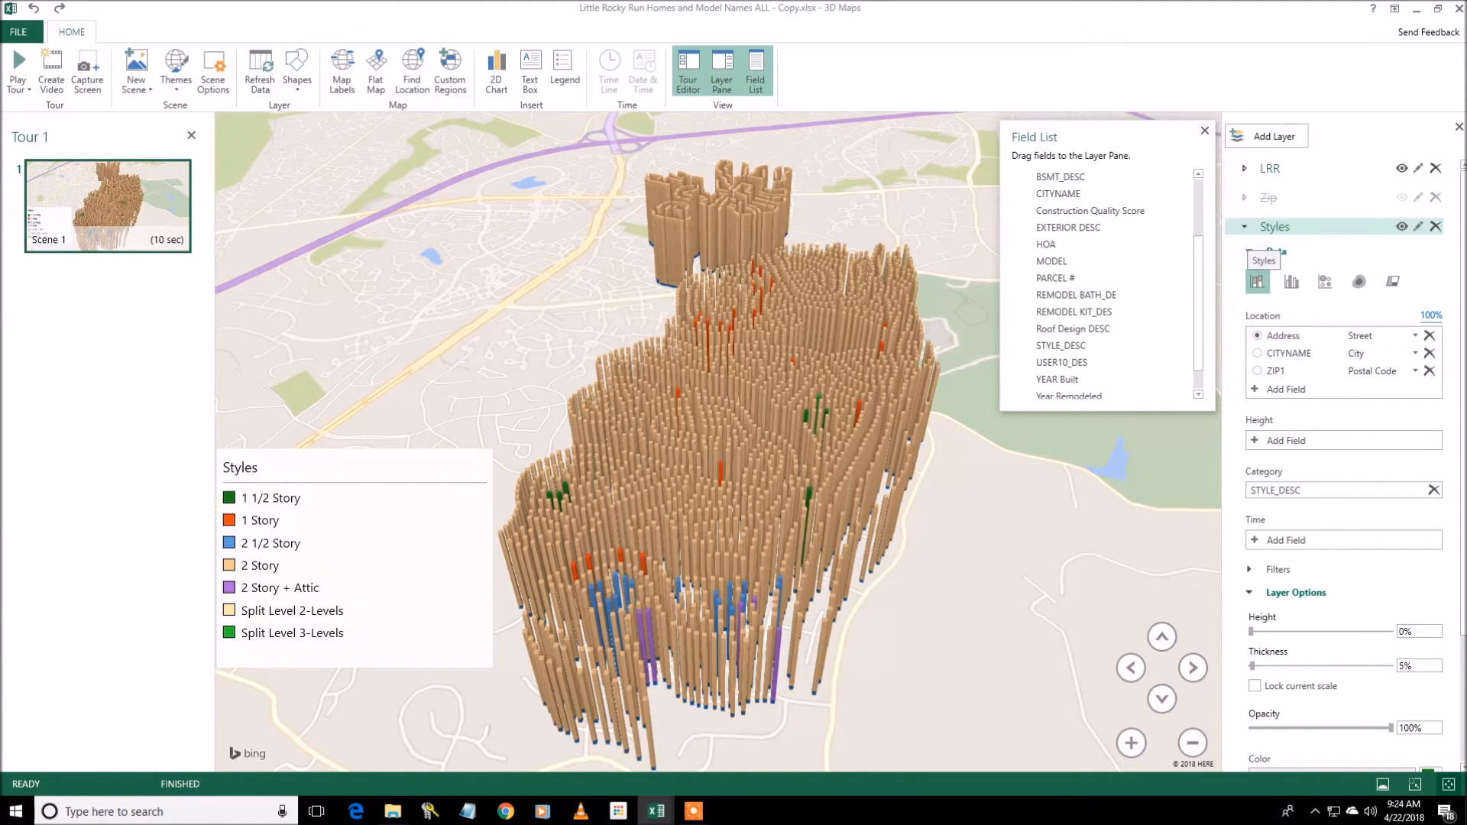
scroll(1299, 427, down, 5)
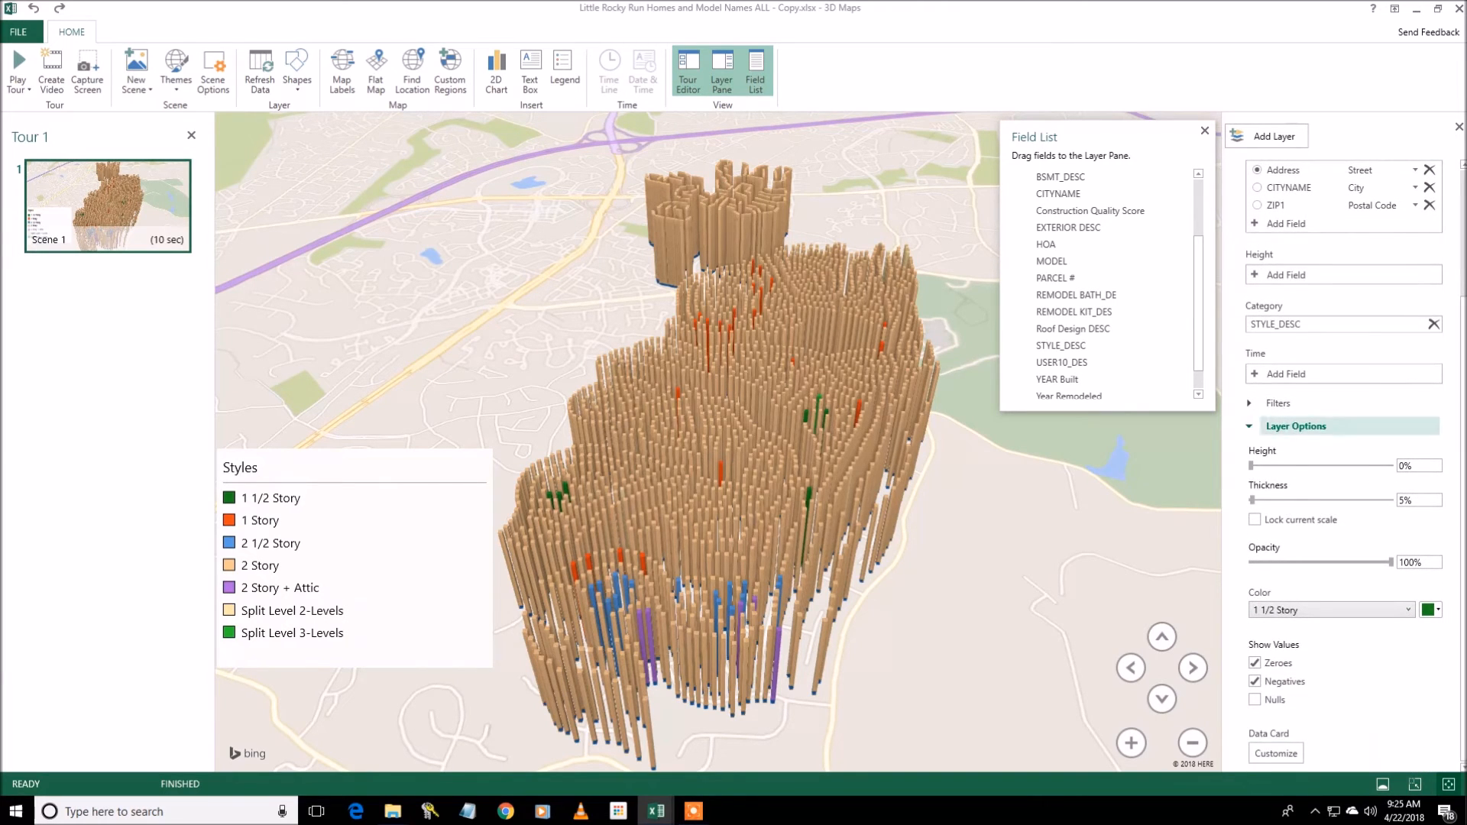
click(1278, 402)
click(1291, 423)
drag(1407, 479, 1407, 553)
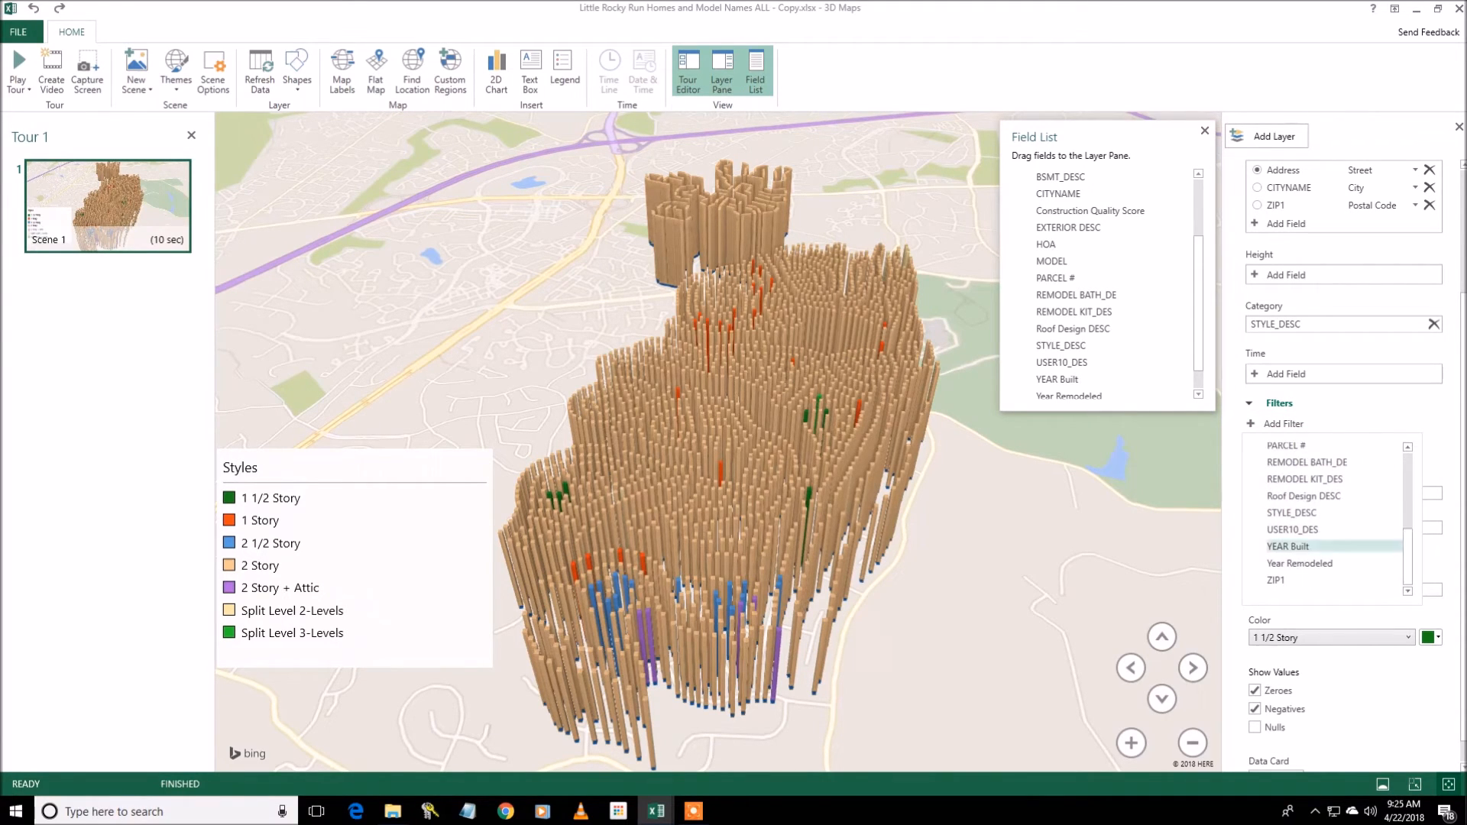
click(1291, 512)
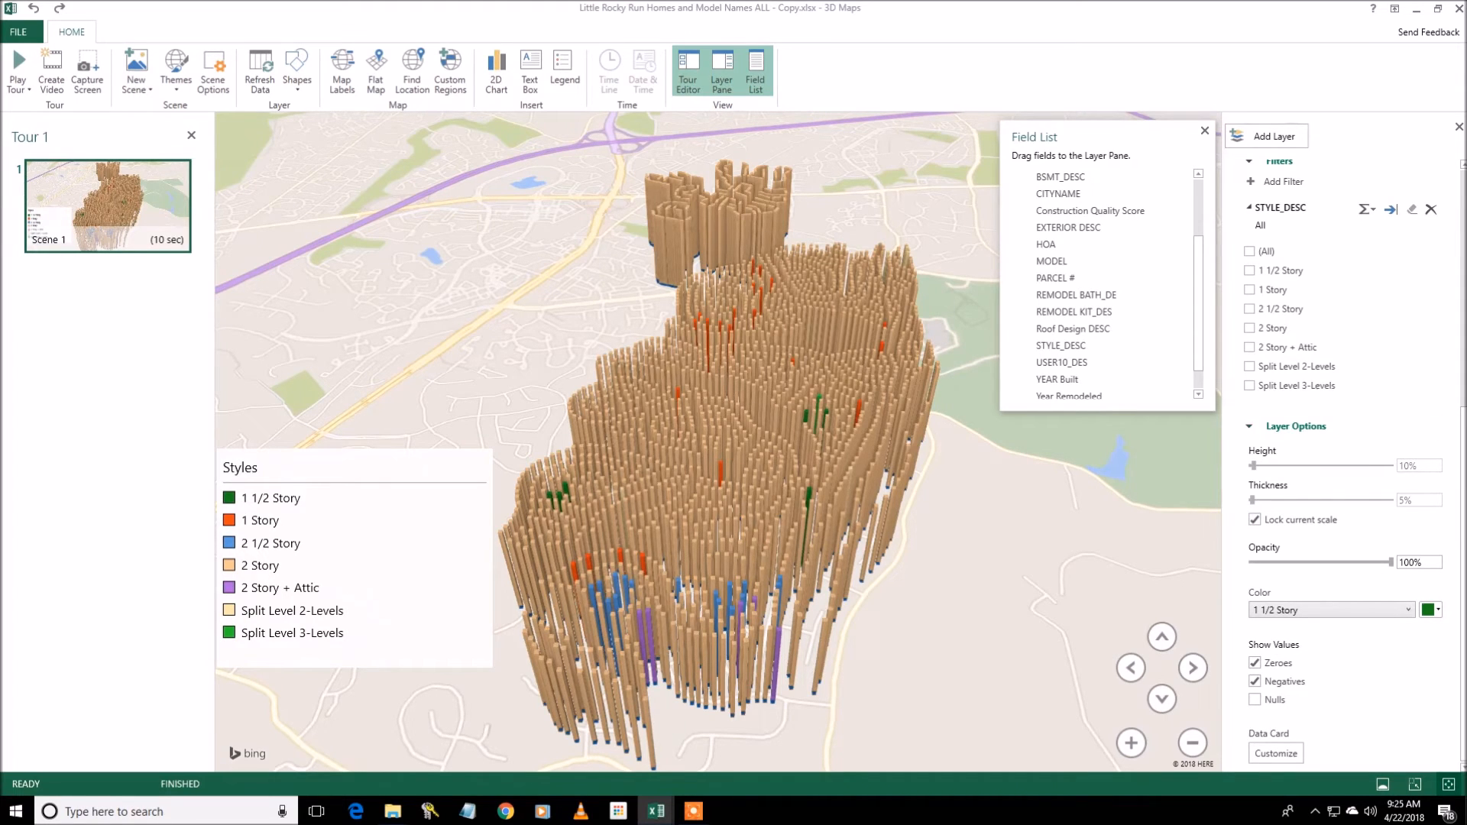
Filter the map to 1 1/2 Story, 1 Story and 2 Story + Attic homes one at a time, and clear the filter
scroll(1299, 382, up, 1)
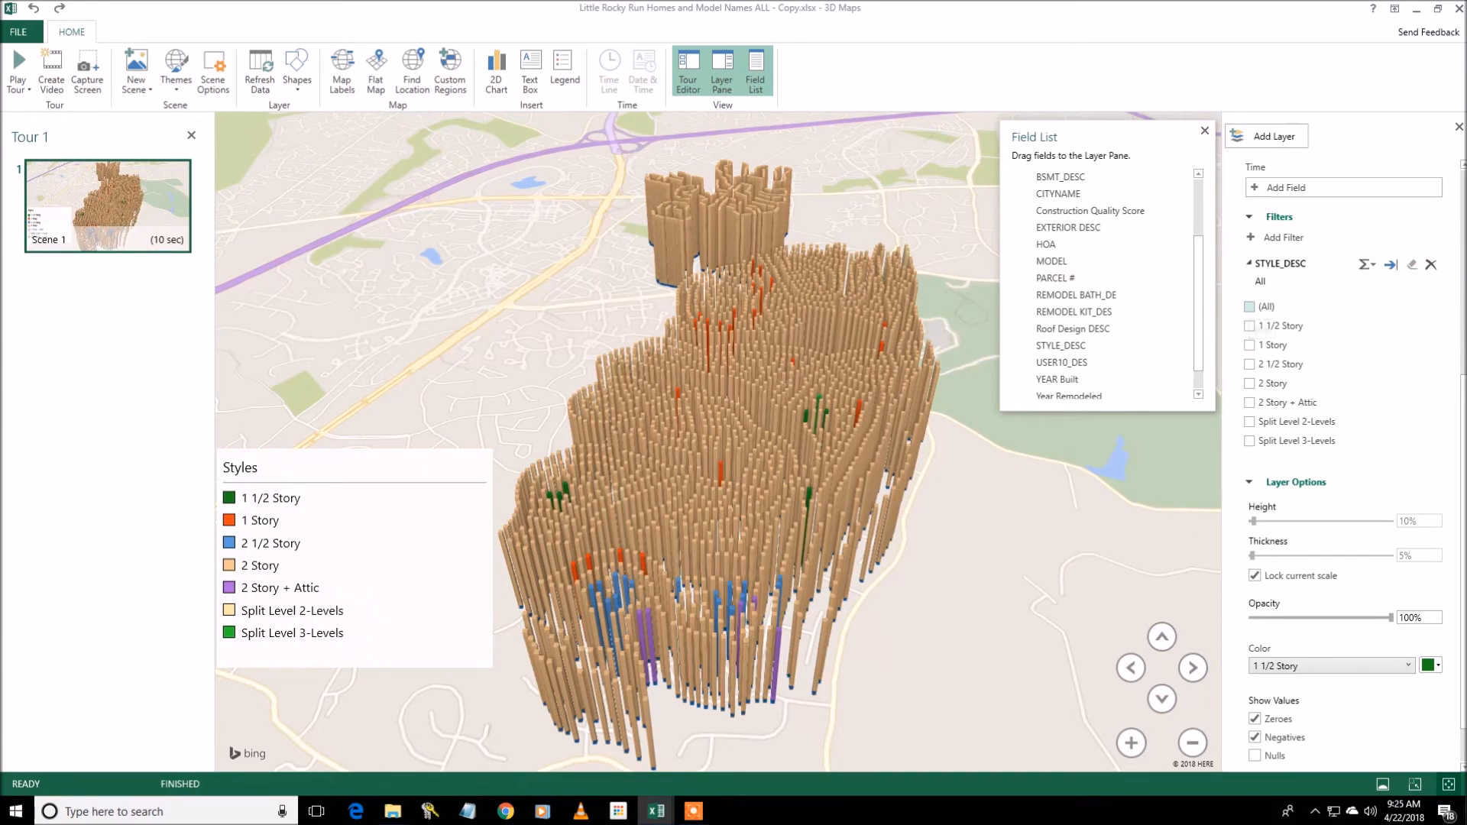
click(1249, 307)
click(1249, 326)
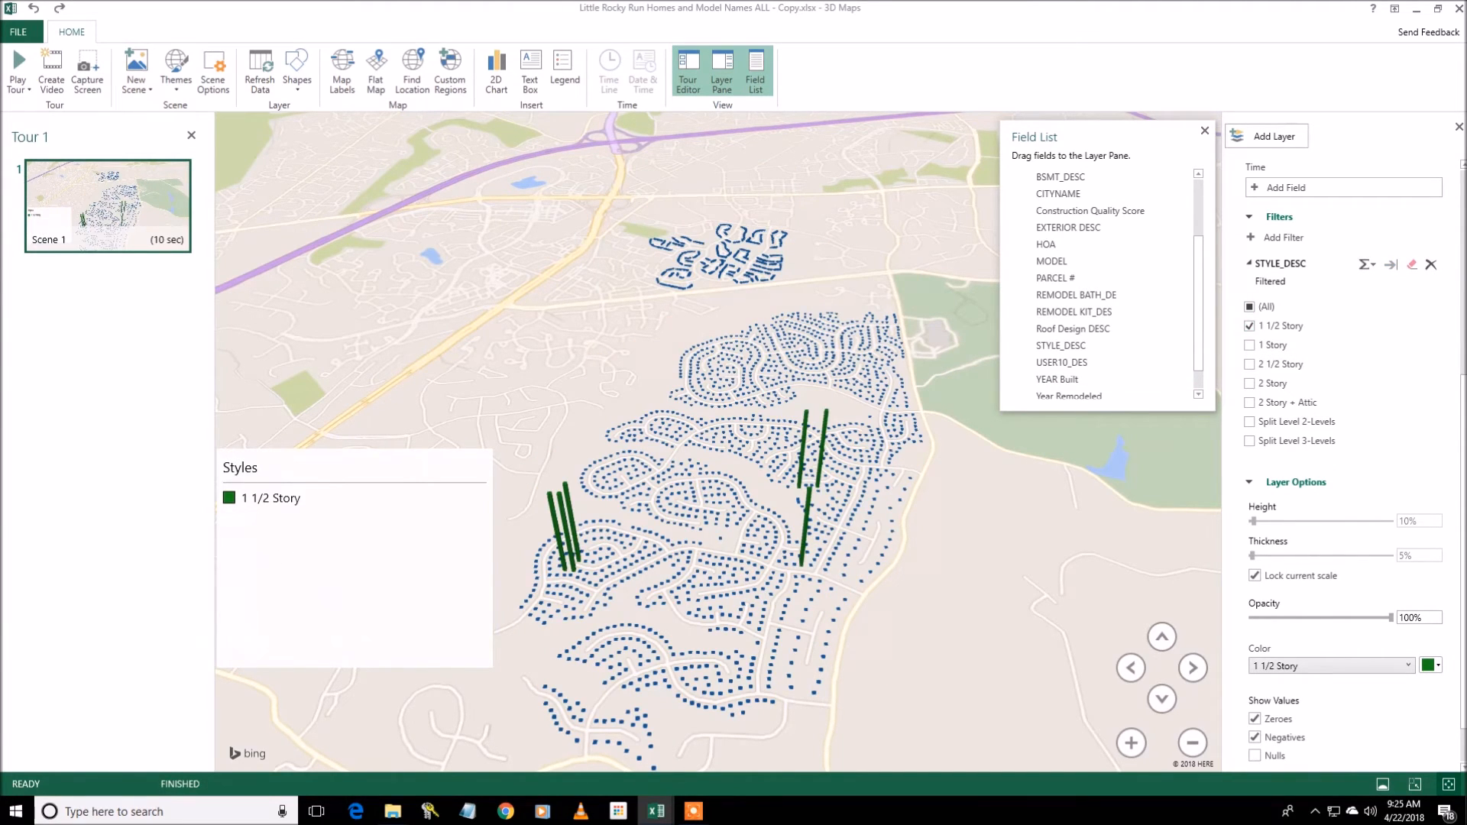
click(1249, 326)
click(1249, 345)
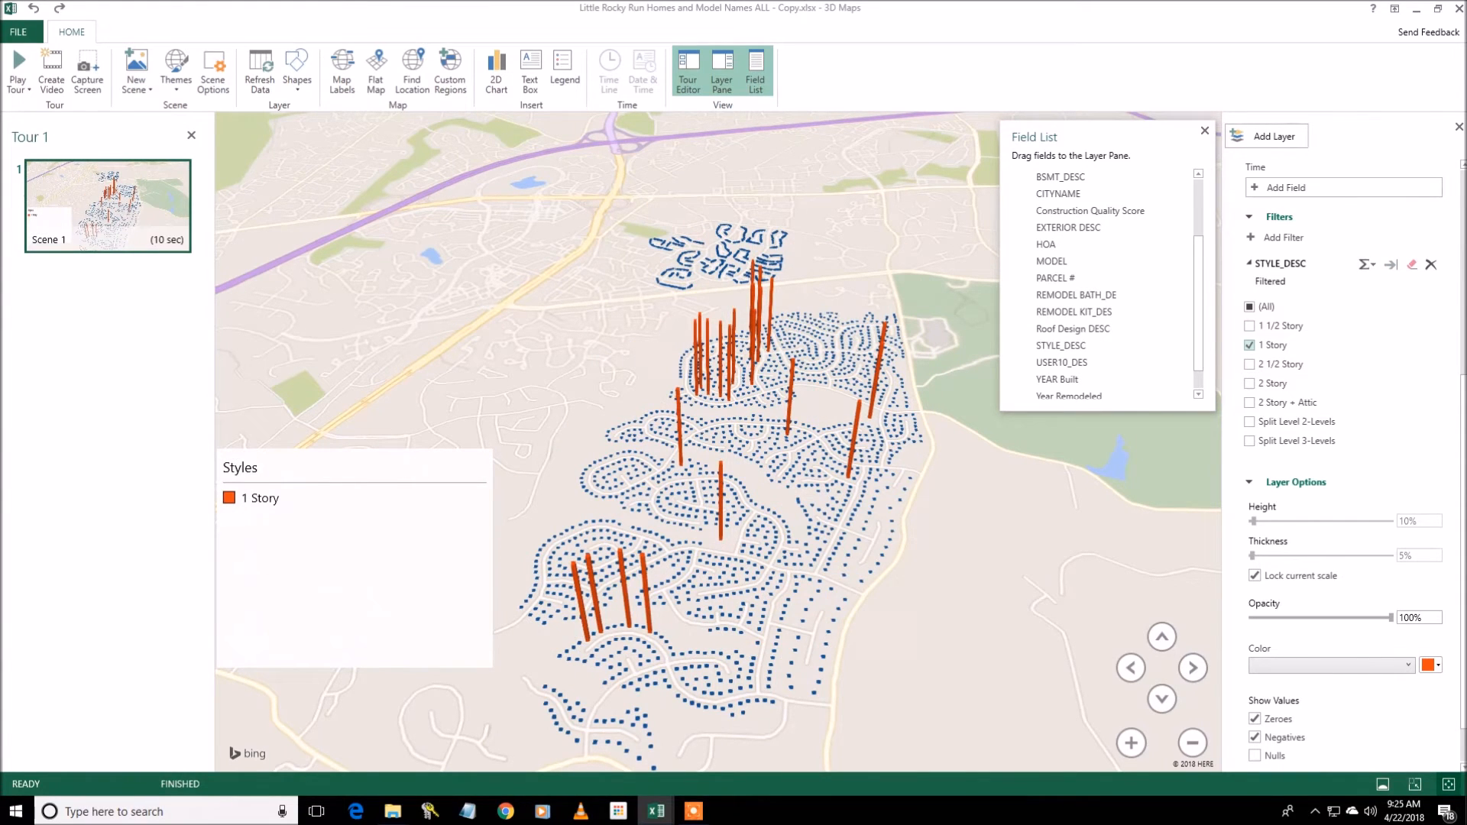
click(1249, 346)
click(1249, 403)
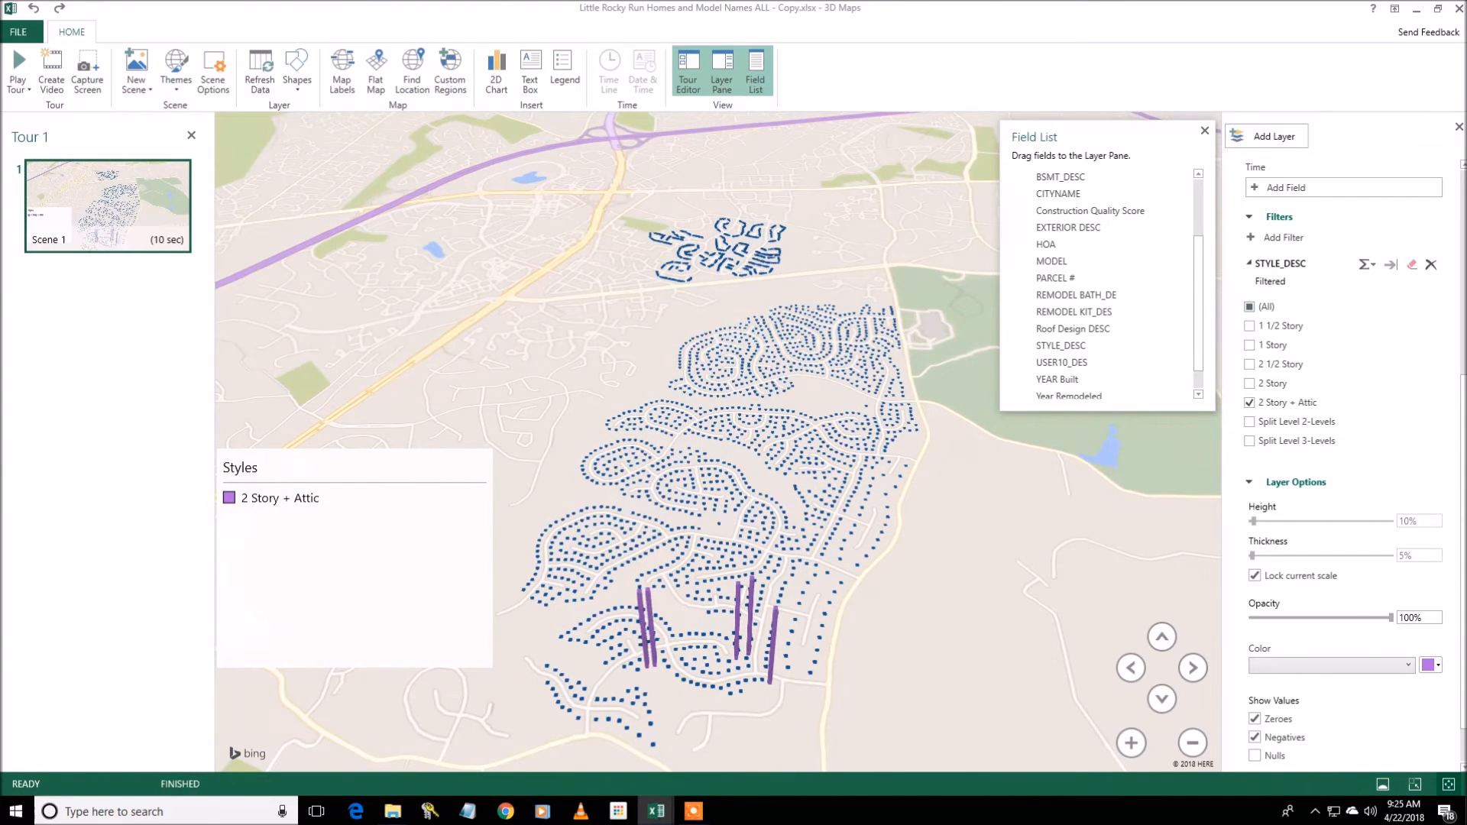
click(1249, 308)
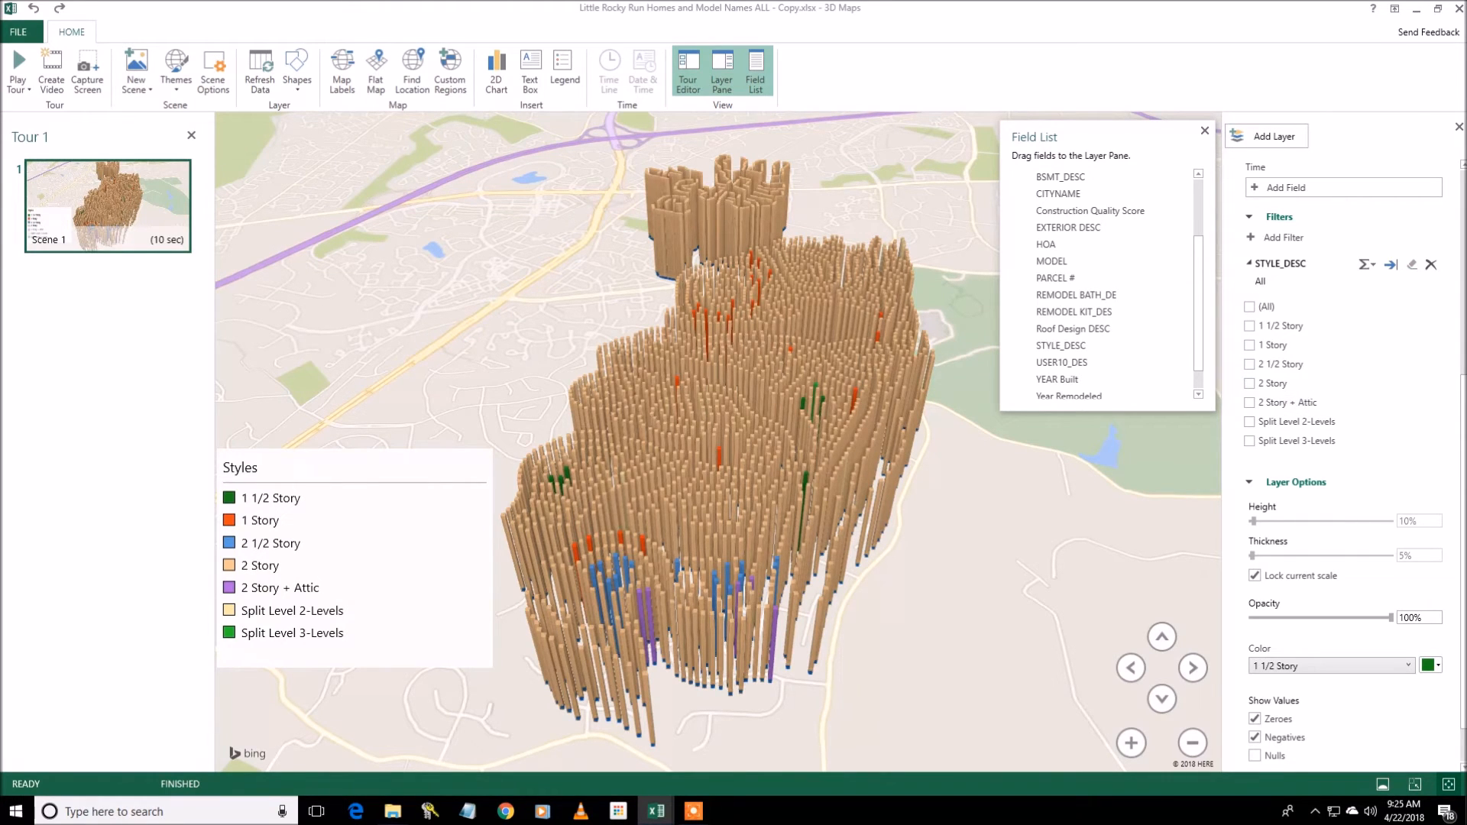
Isolate the 2 Story homes for comparison, and set the filter to every home style except 2 Story
click(1249, 383)
click(1249, 383)
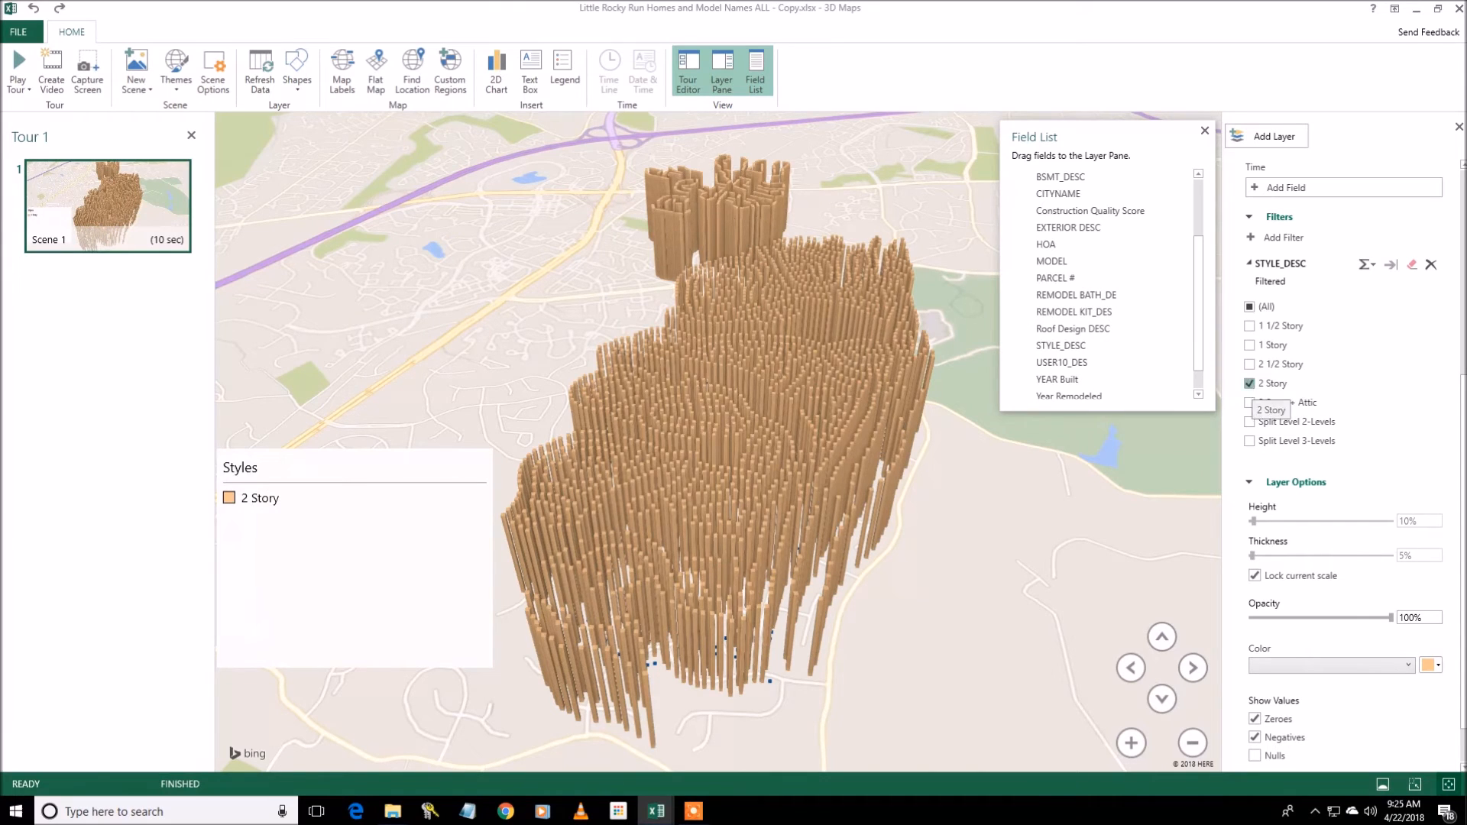
click(1249, 306)
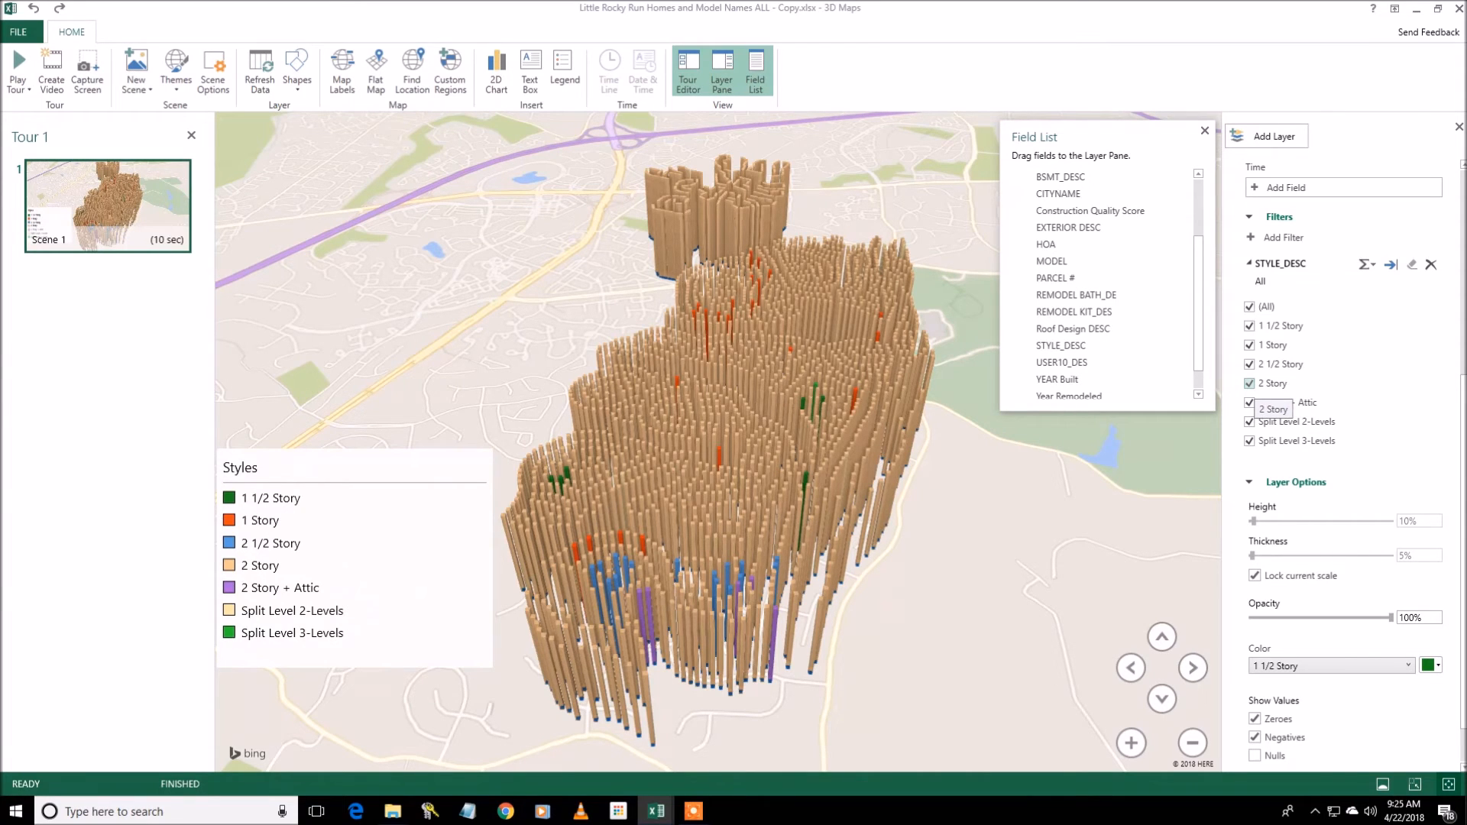
click(1249, 384)
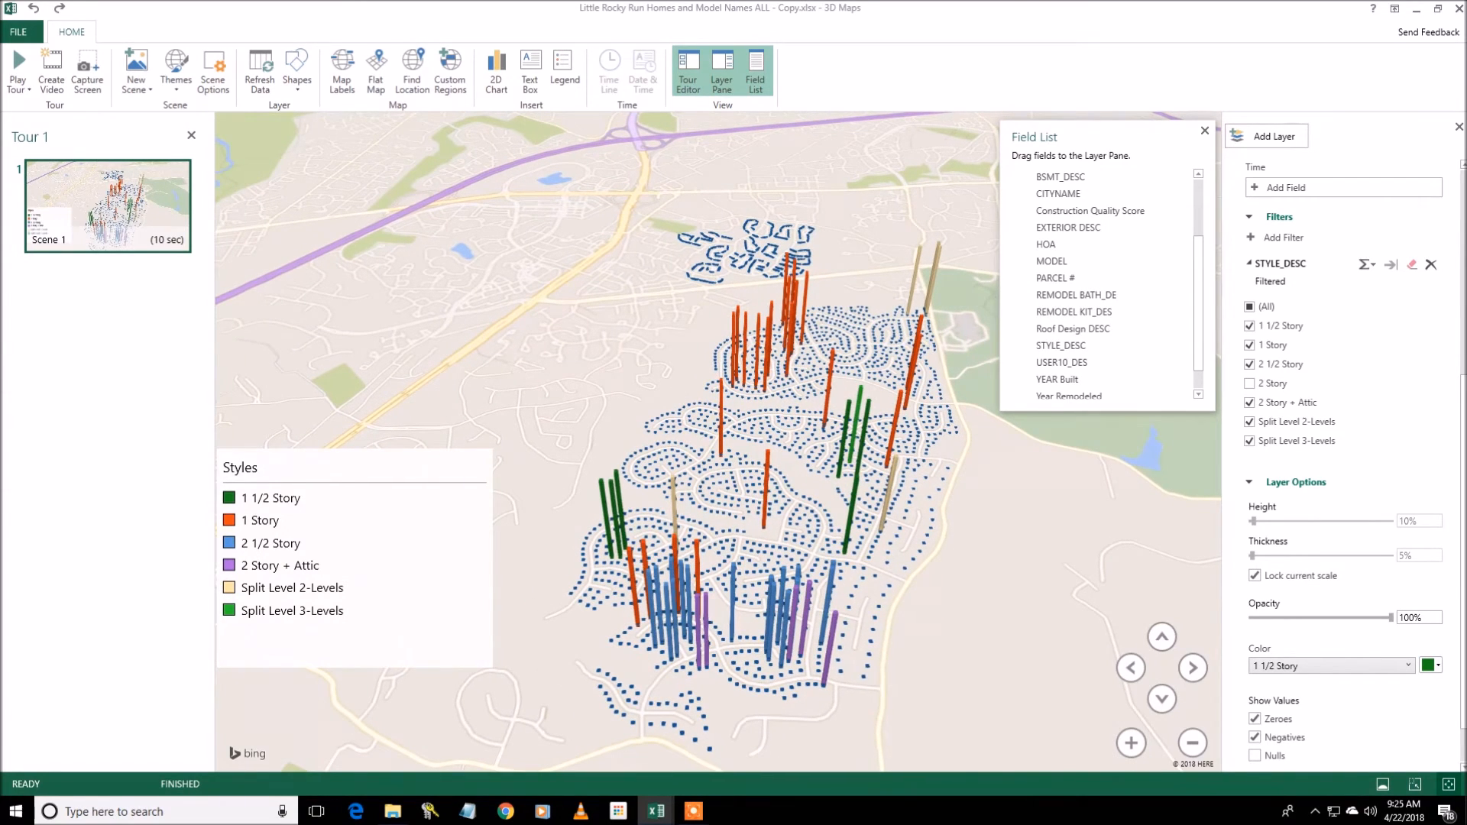
Try the STYLE_DESC filter with different home styles checked, ending with only Split Level 3-Levels
mouse_move(831, 646)
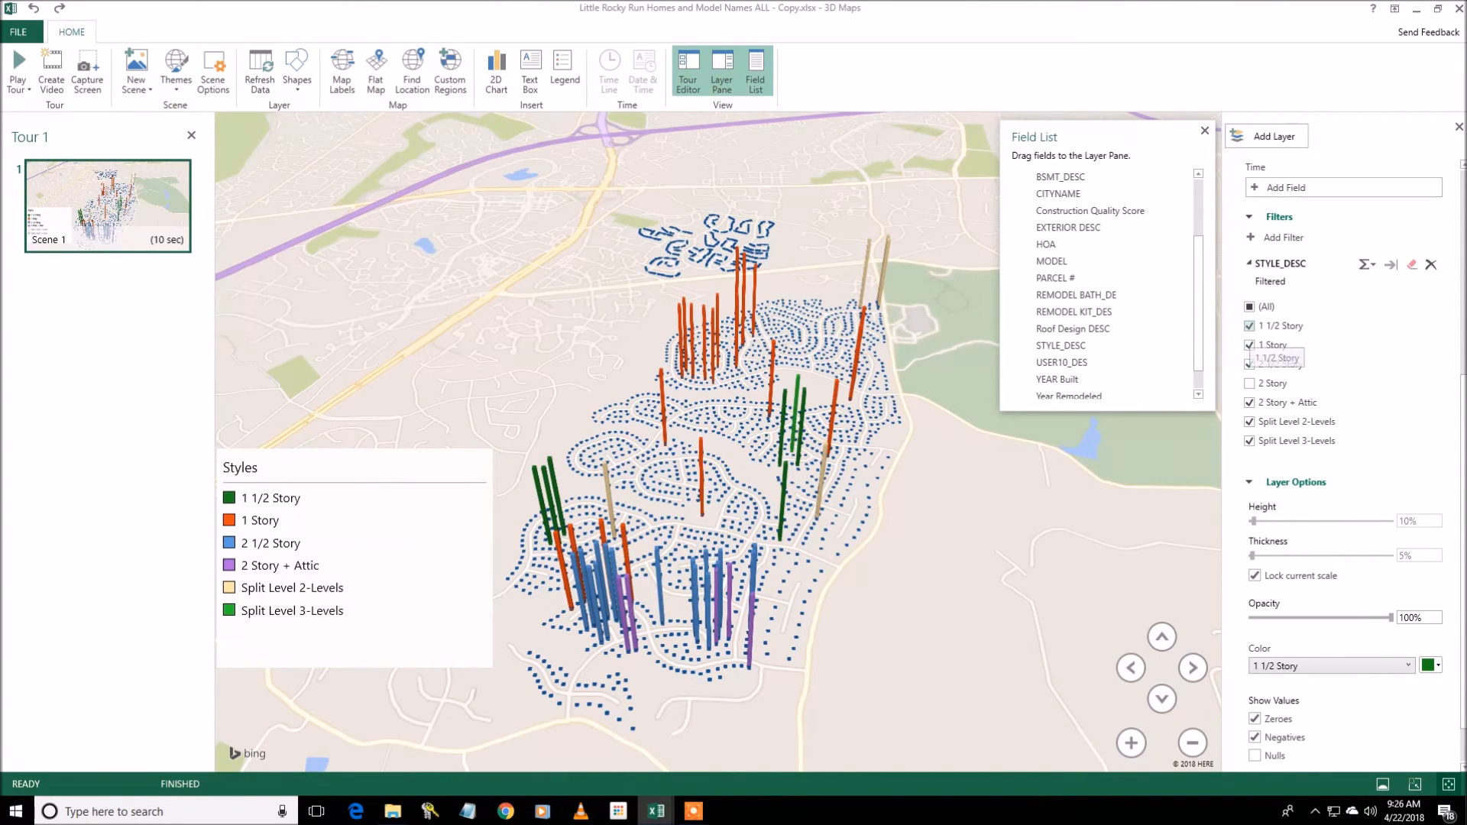
click(1249, 326)
click(1249, 325)
click(1250, 384)
click(1250, 325)
click(1250, 325)
click(1250, 440)
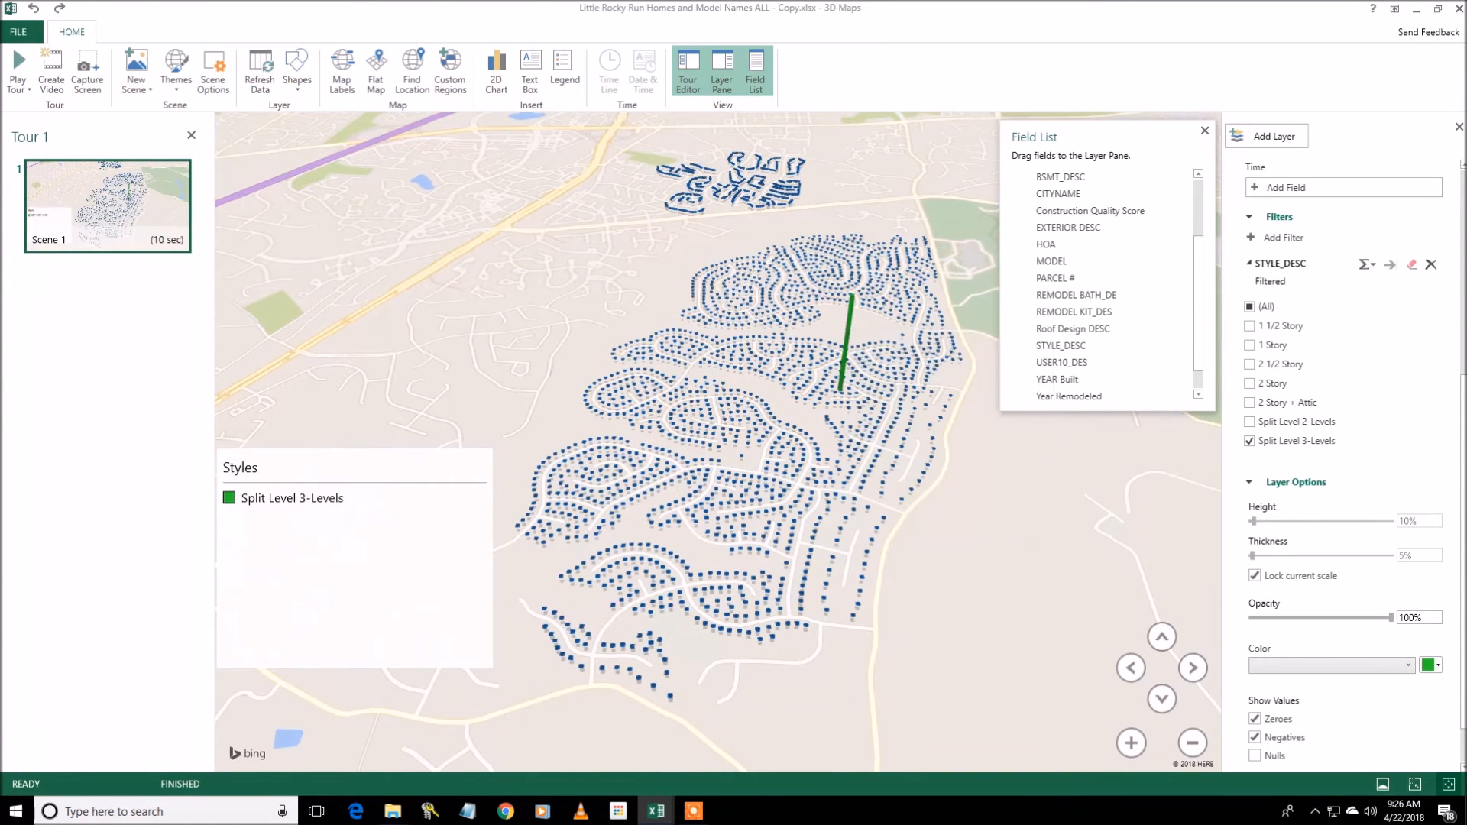
Compare all home styles with 2 Story alone, and set the filter to every style except 2 Story
click(1249, 306)
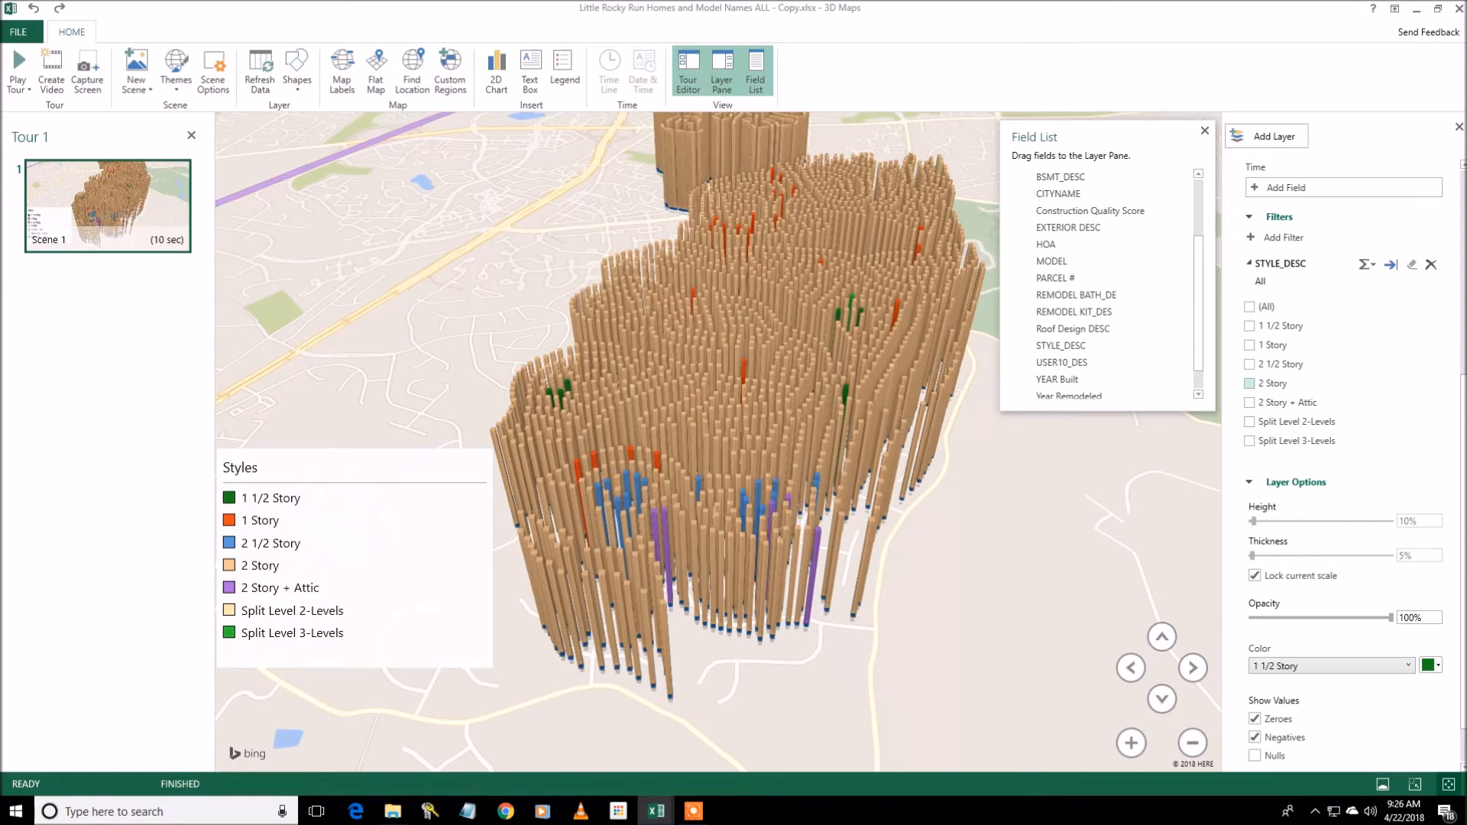
click(1249, 383)
click(1249, 307)
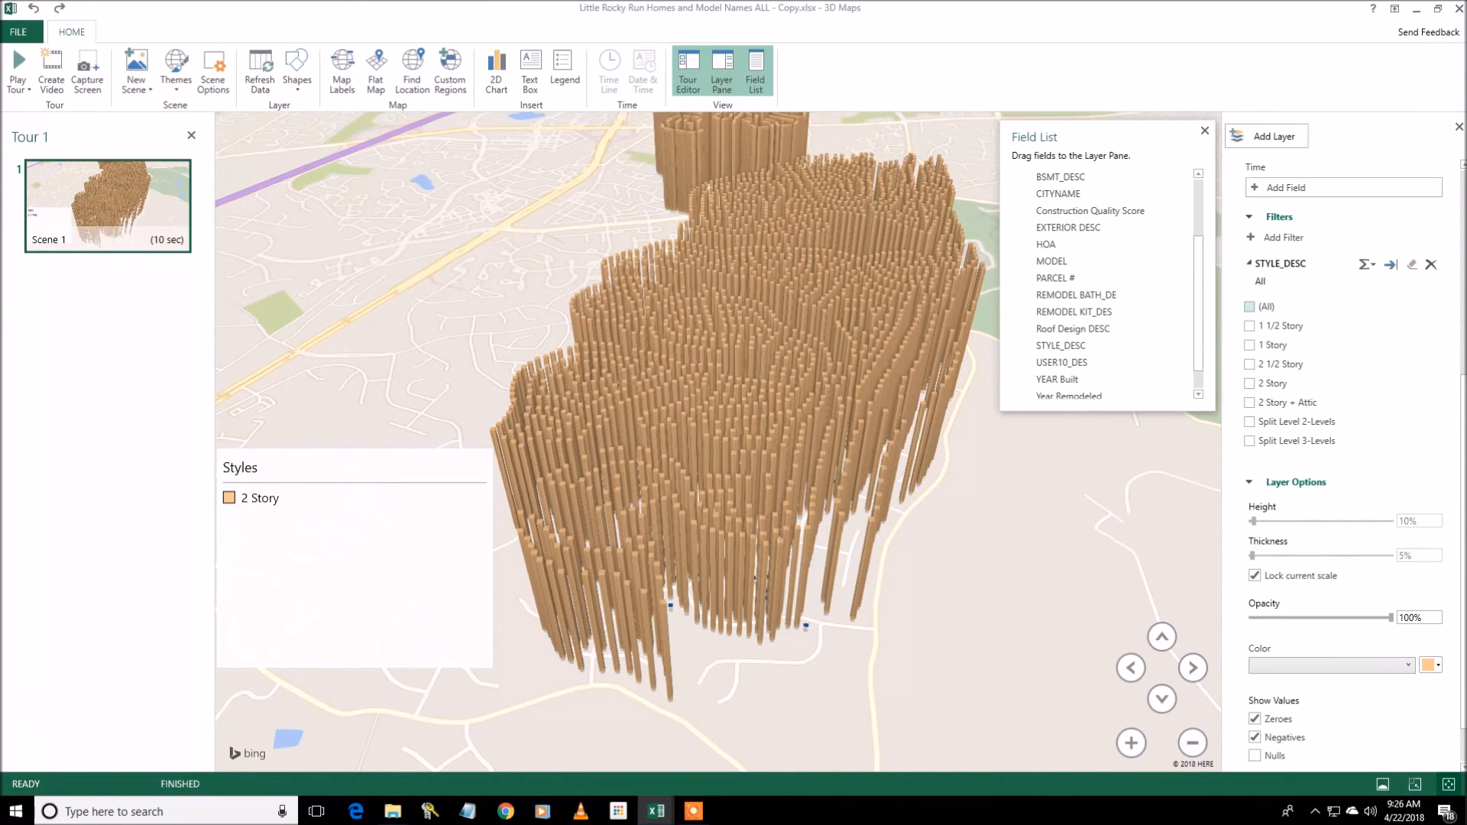
click(1249, 384)
click(1249, 306)
click(1249, 383)
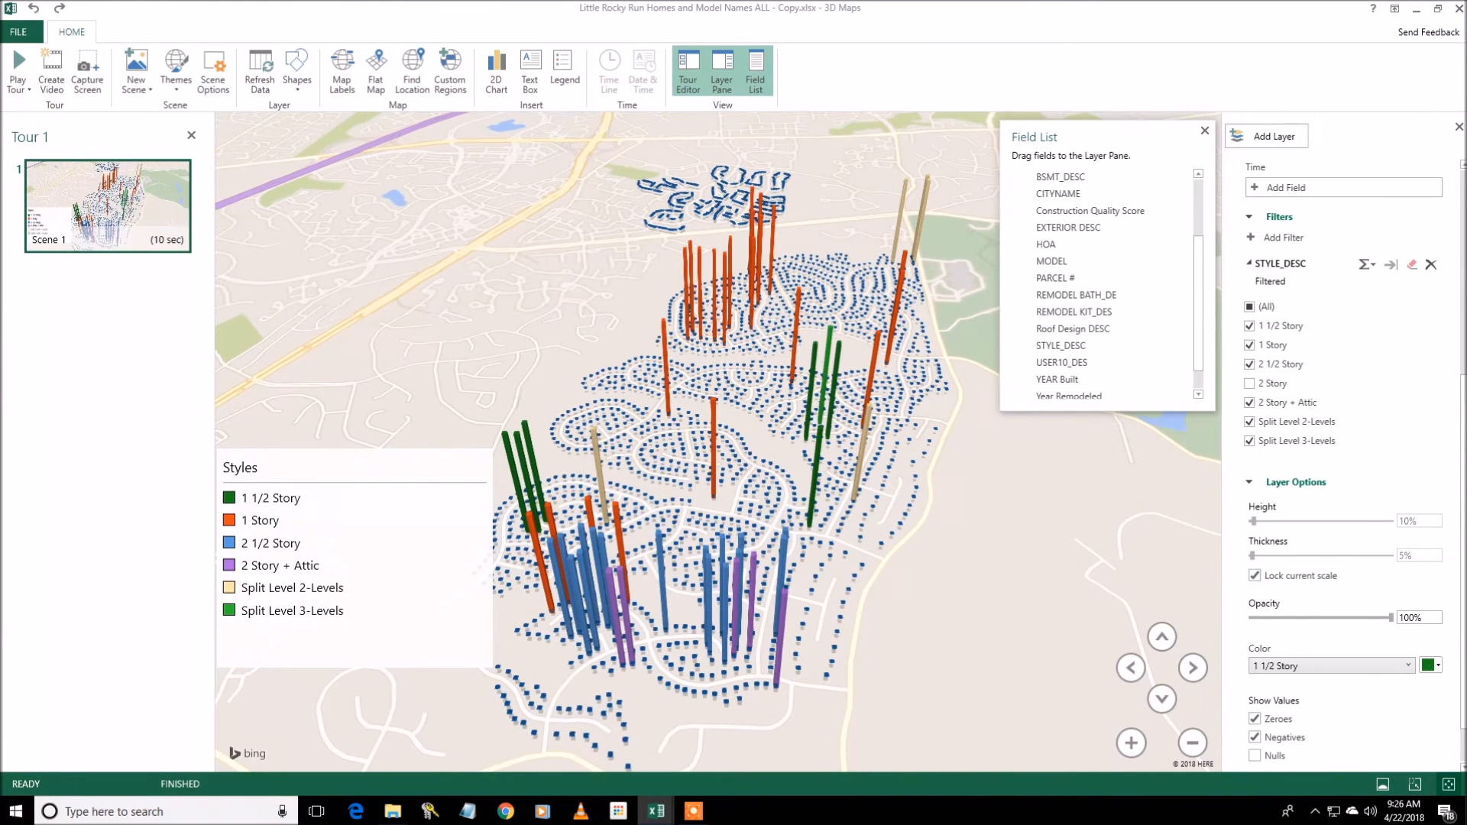
Unlock the Styles layer's current scale and set the column thickness to 10%
scroll(1344, 459, down, 1)
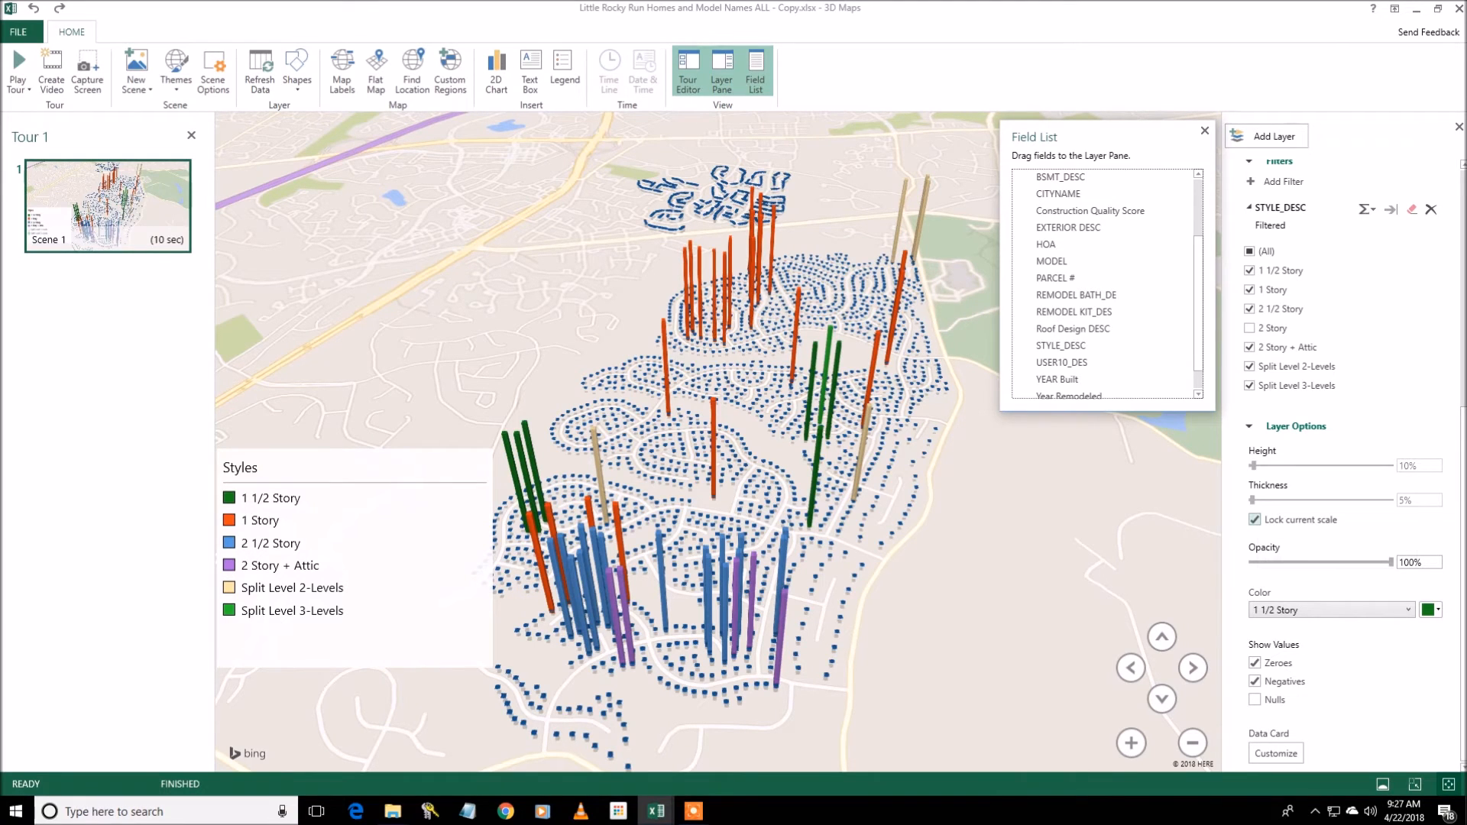
click(1254, 519)
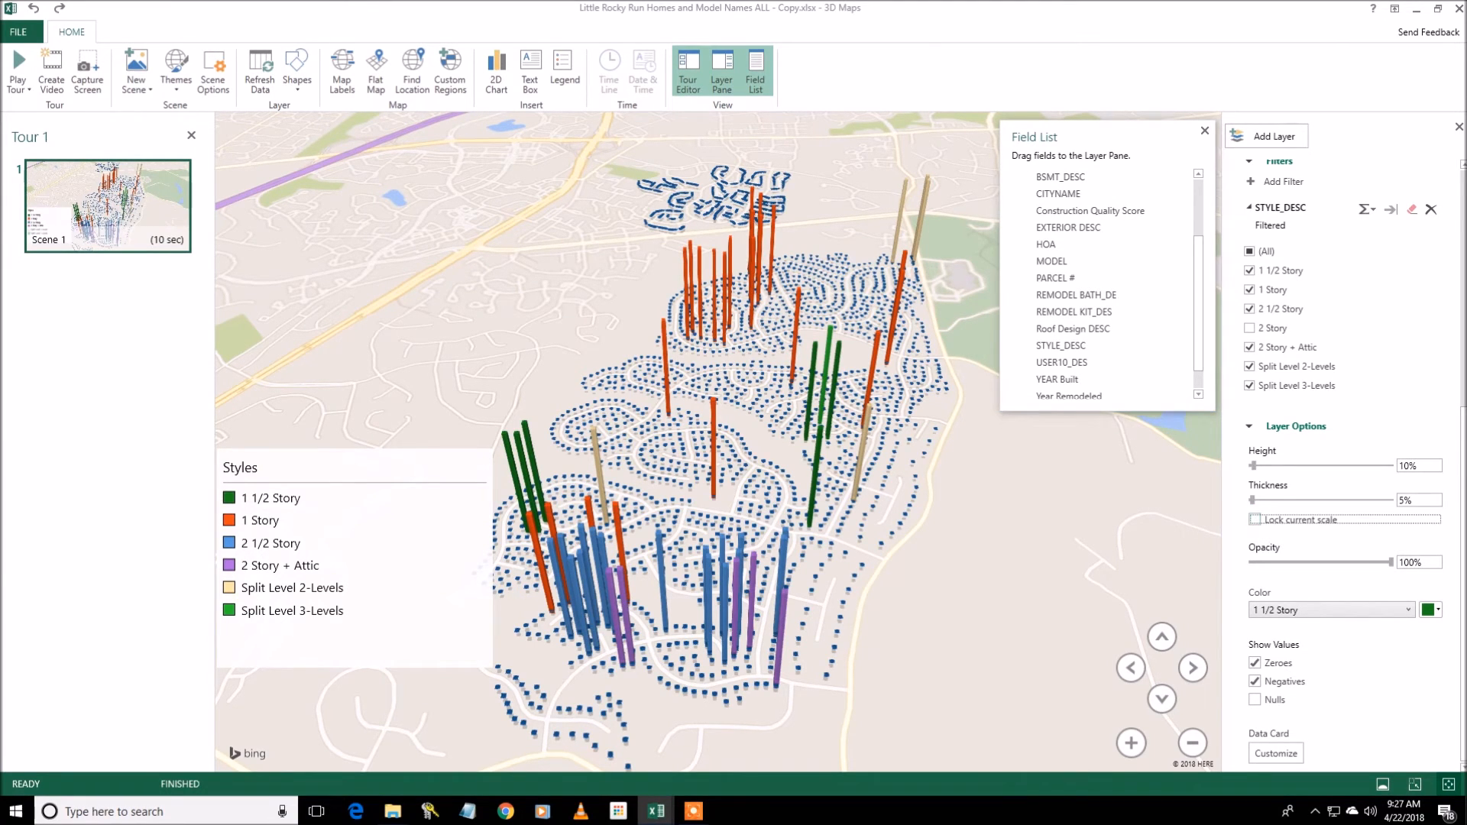
click(1251, 501)
drag(1252, 501, 1252, 501)
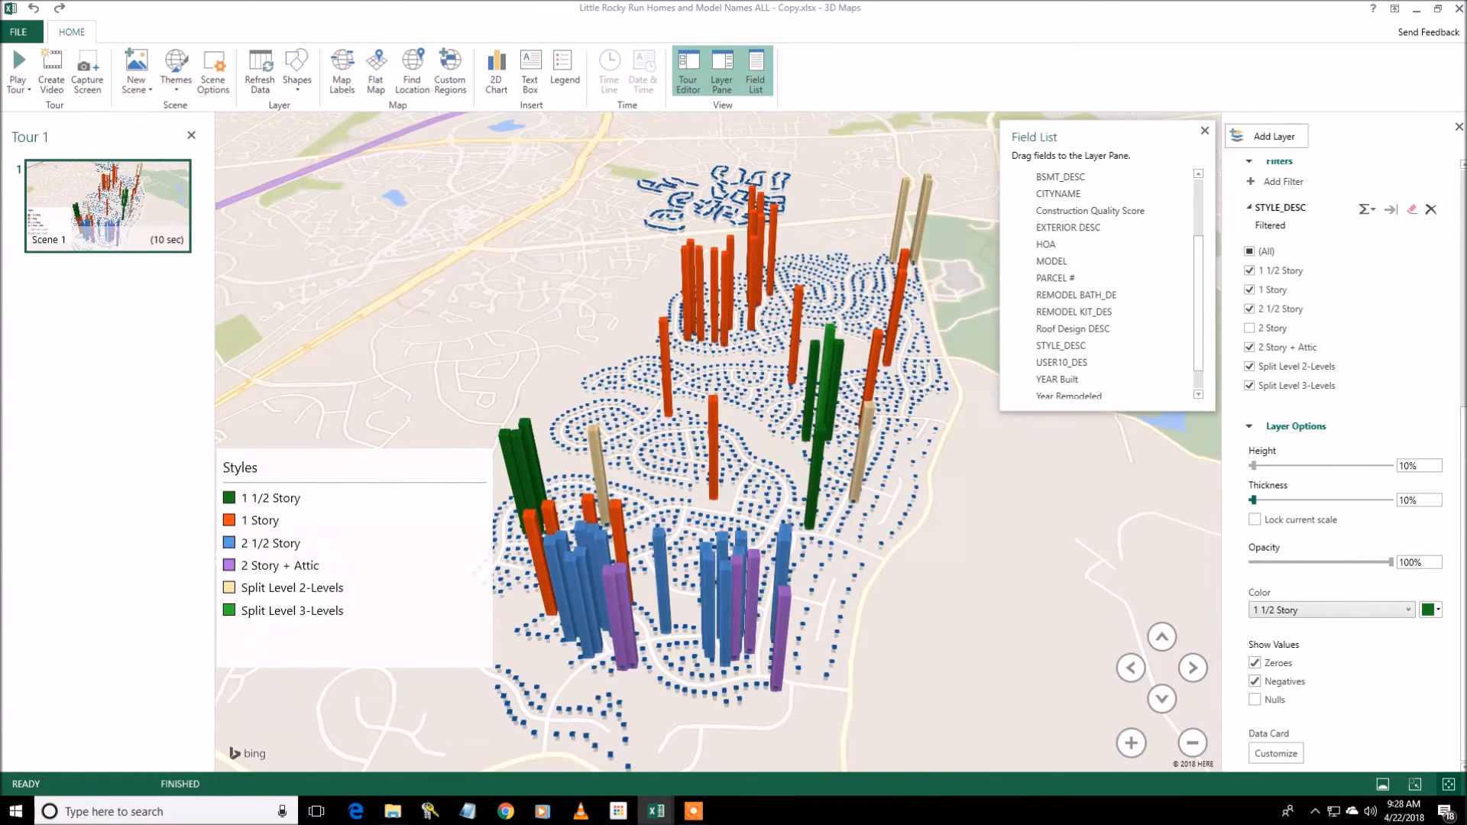
Try the bubble visualization for the Styles layer with size and thickness at 0%, and return to stacked columns
scroll(1345, 458, up, 4)
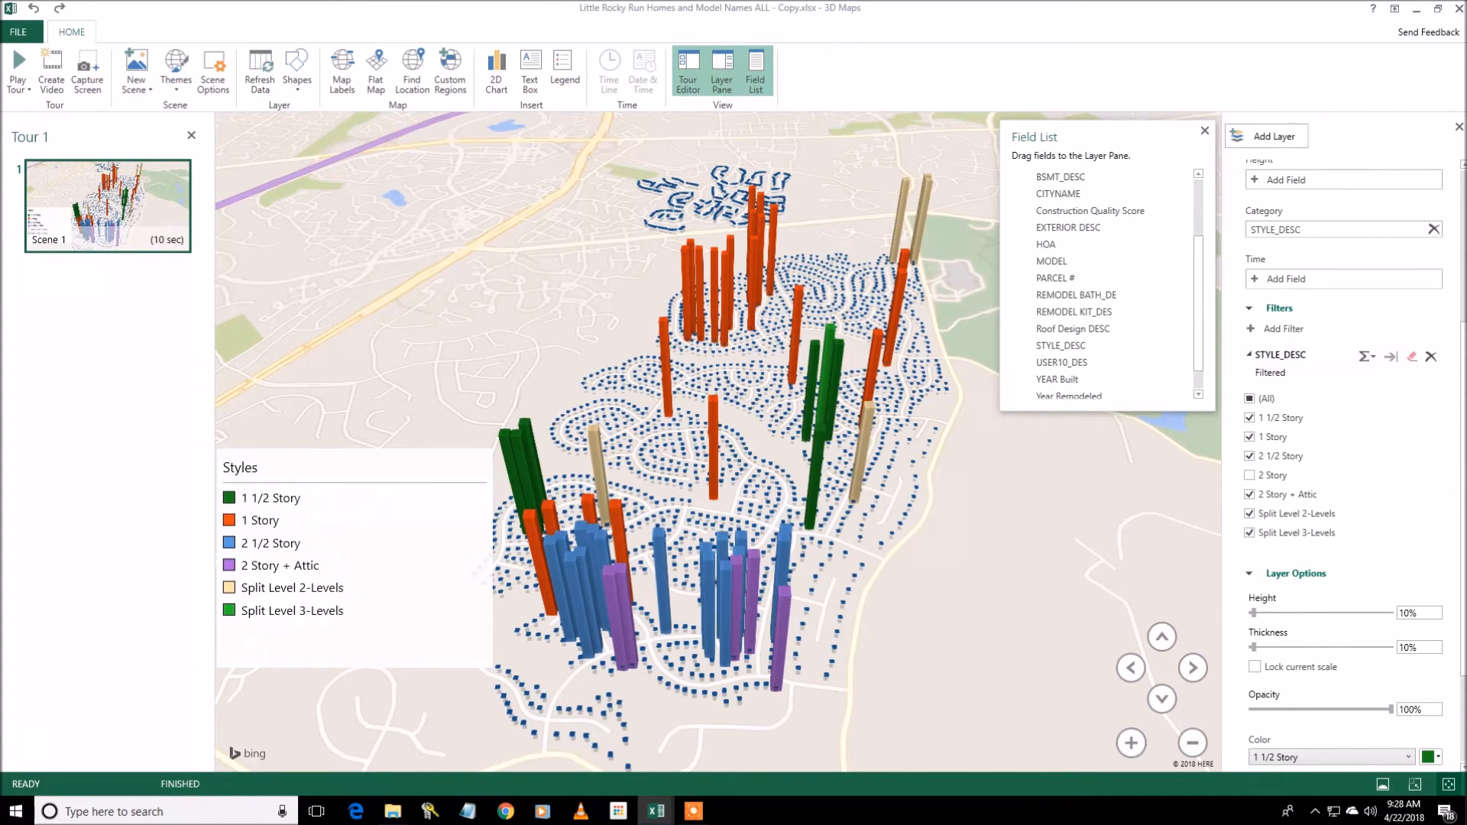
scroll(1345, 459, up, 5)
click(1324, 281)
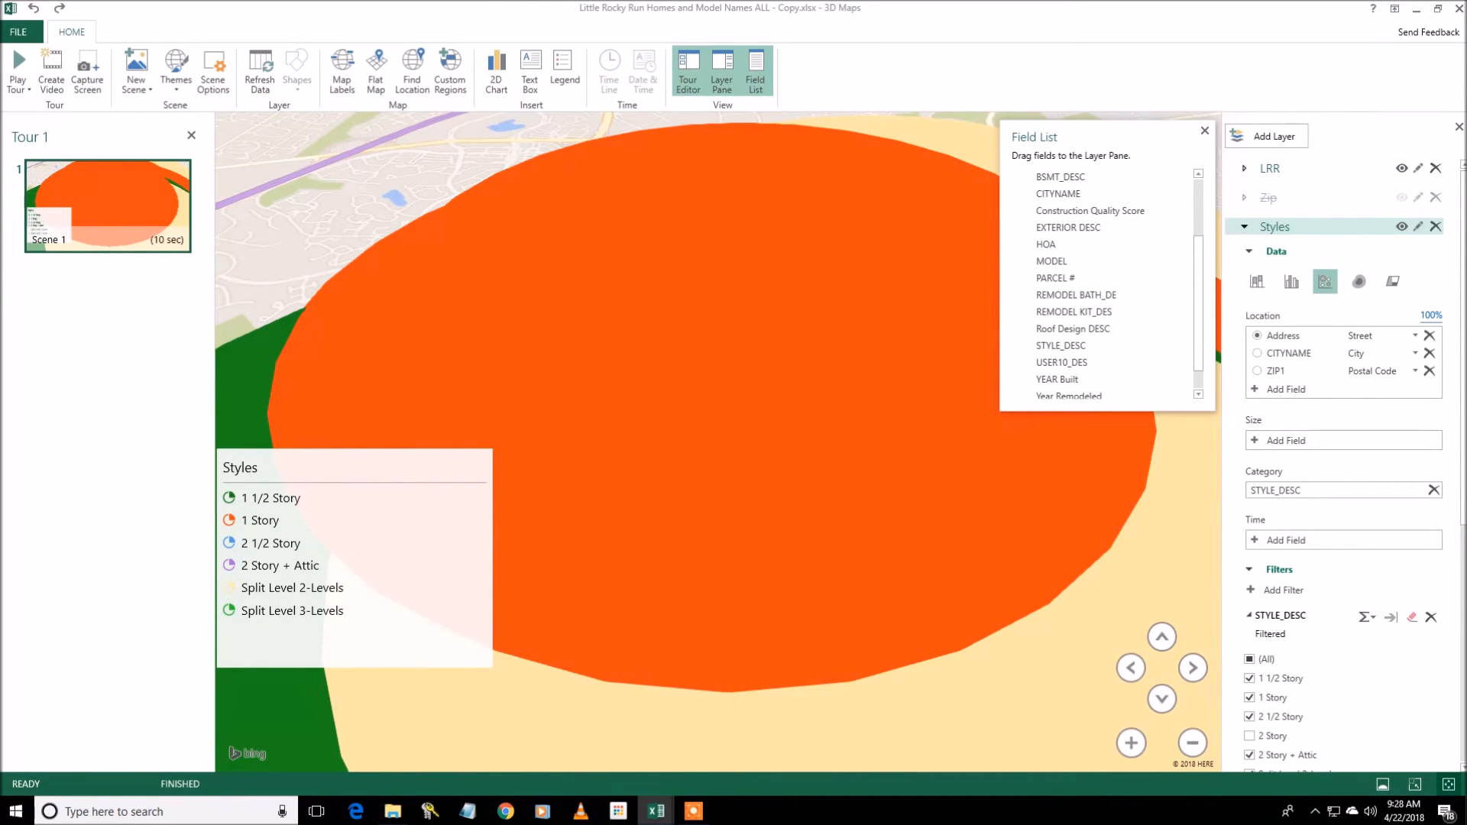
scroll(1279, 511, down, 5)
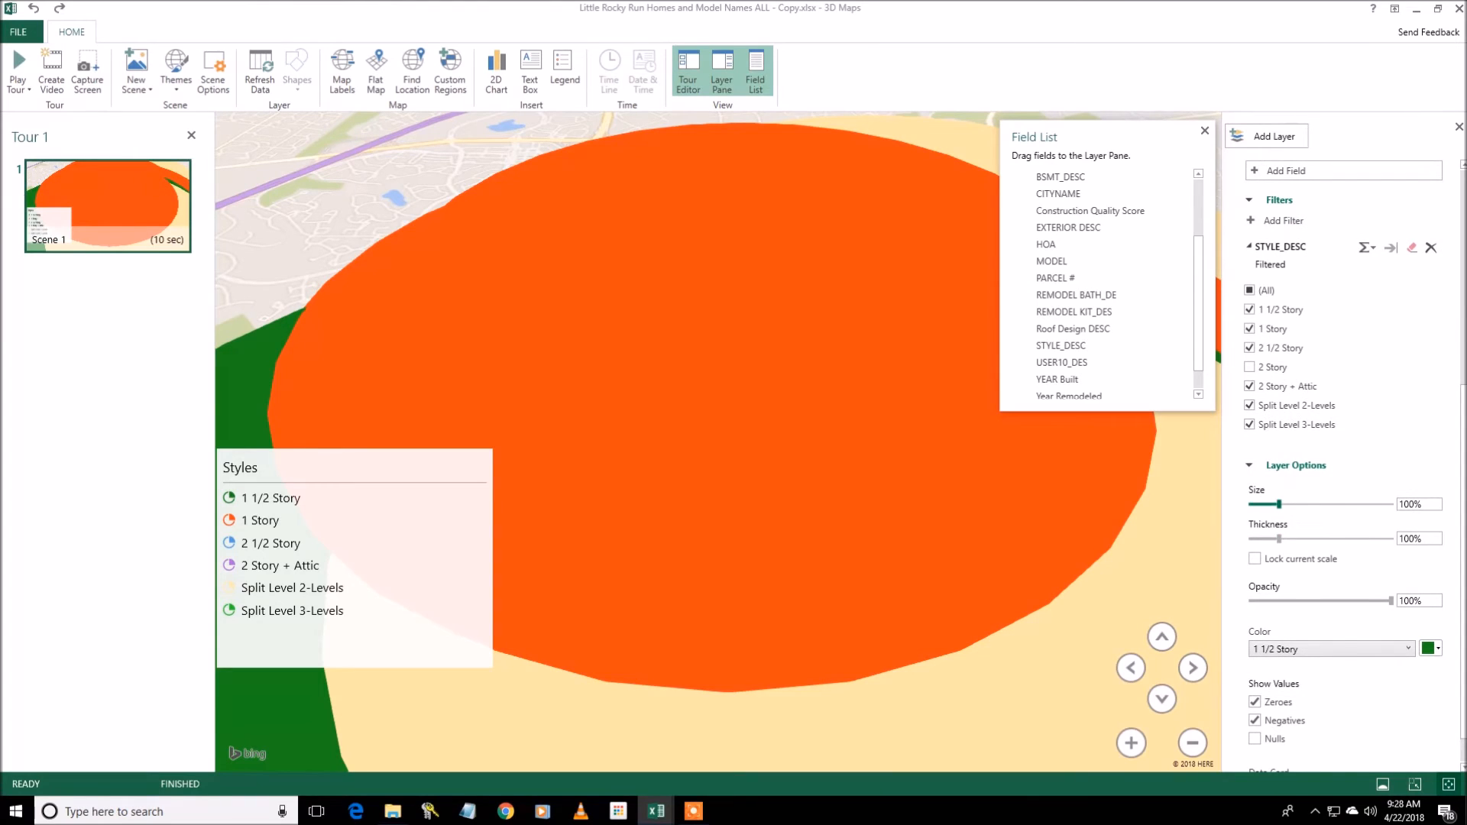
drag(1278, 505, 1250, 538)
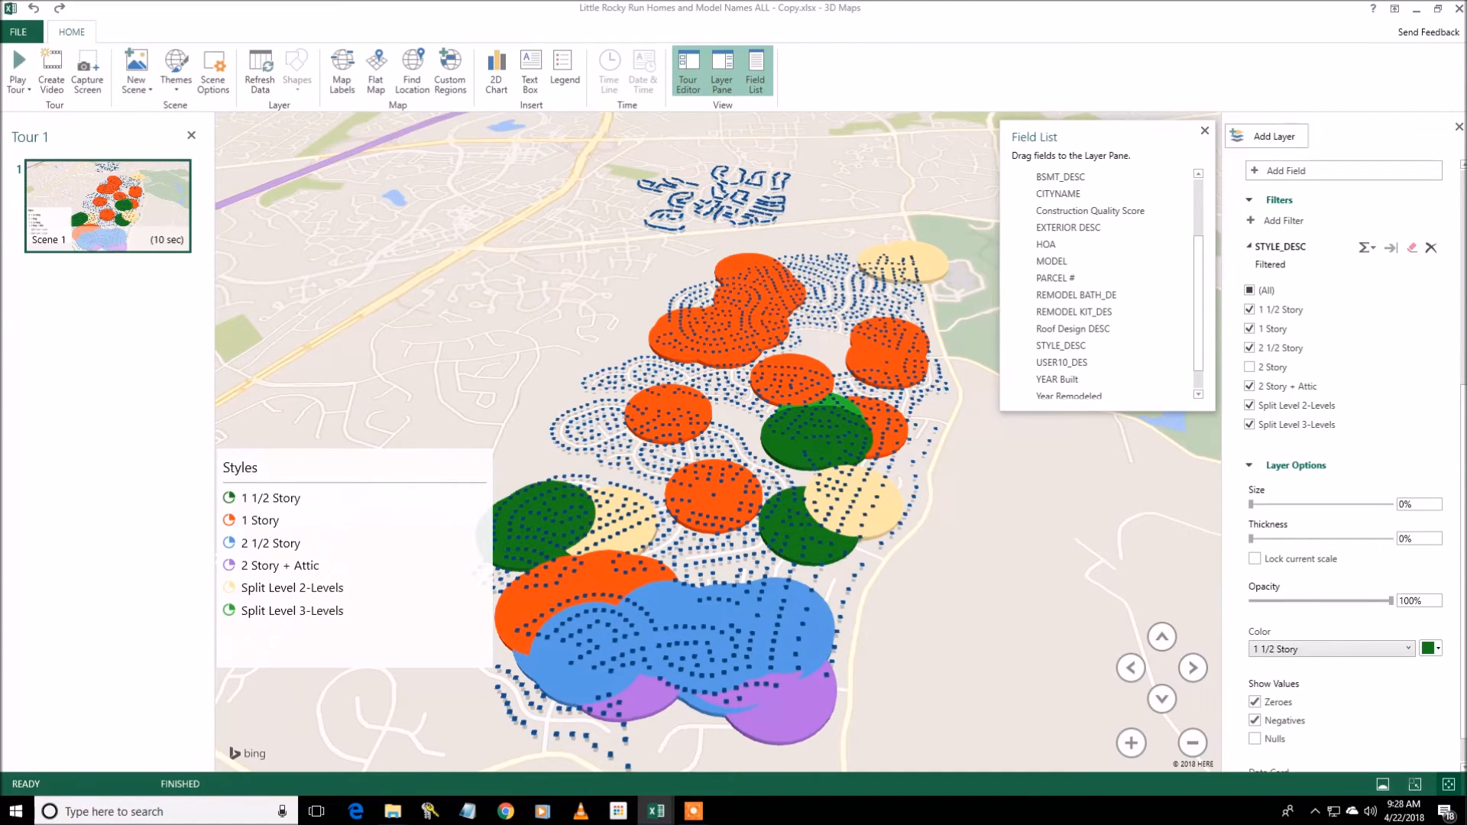
scroll(1344, 459, up, 5)
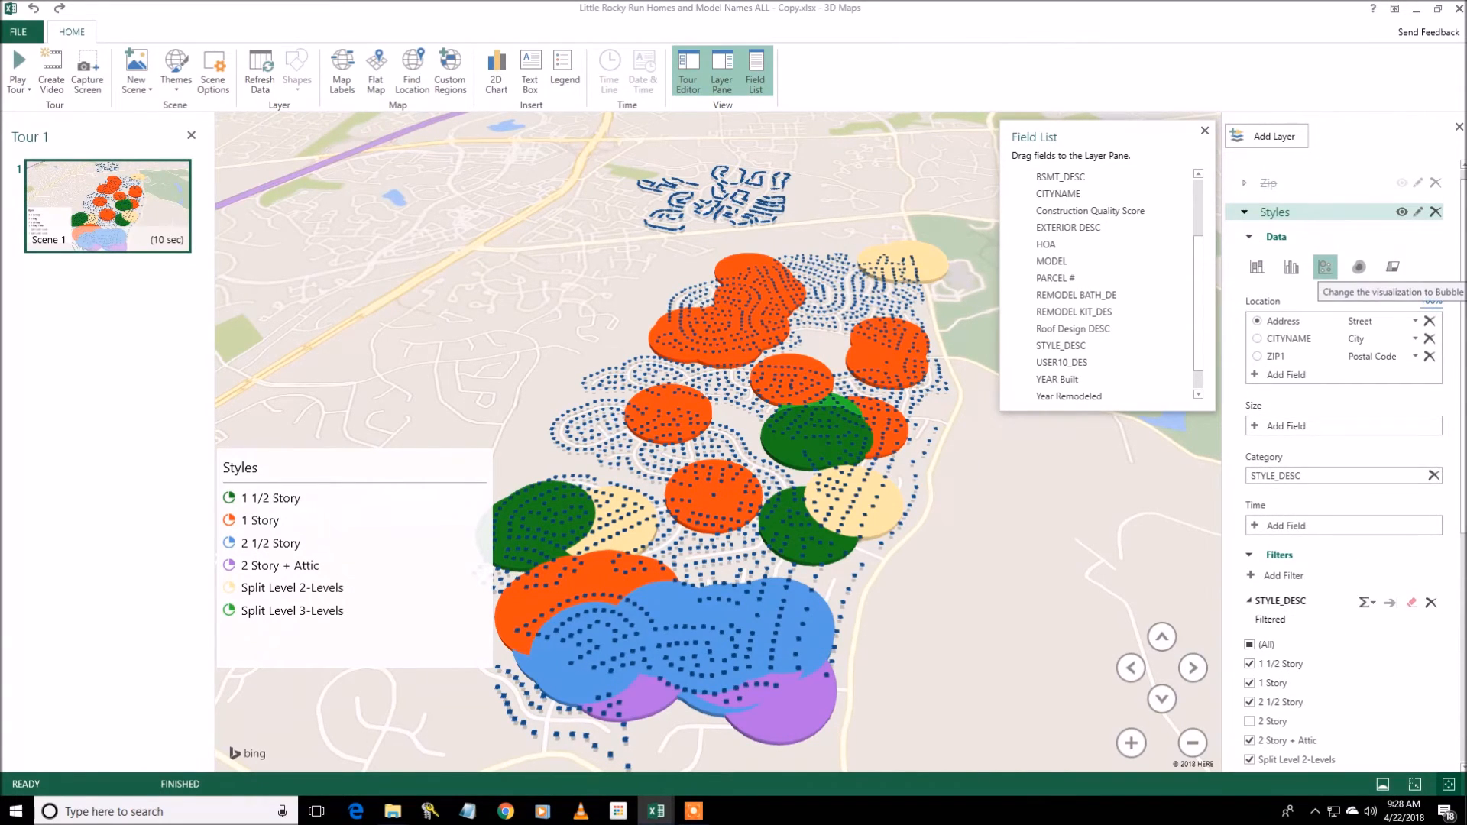
click(1256, 267)
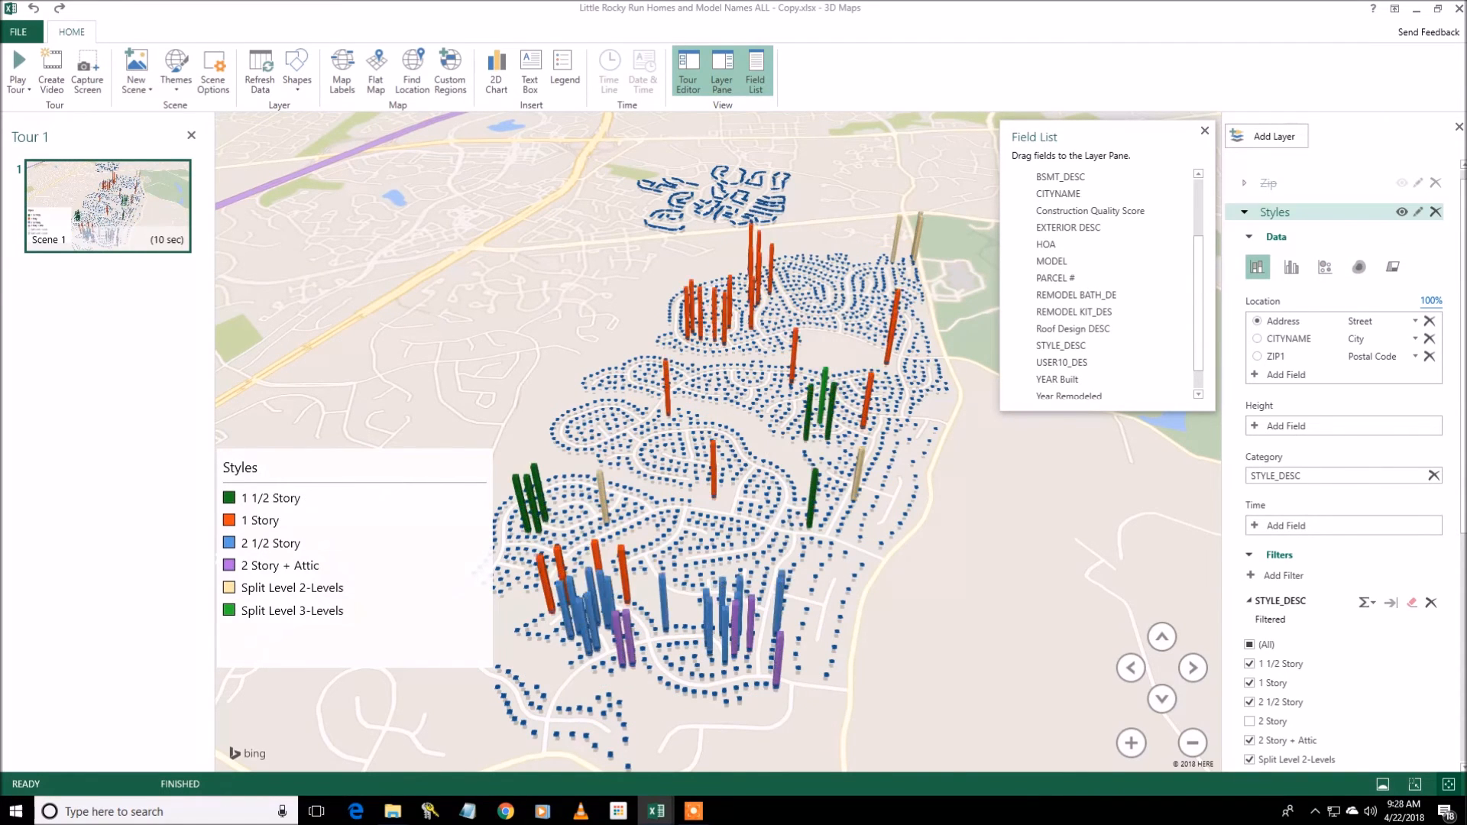
Add a new data layer to the scene and name it Basement
drag(719, 458, 702, 447)
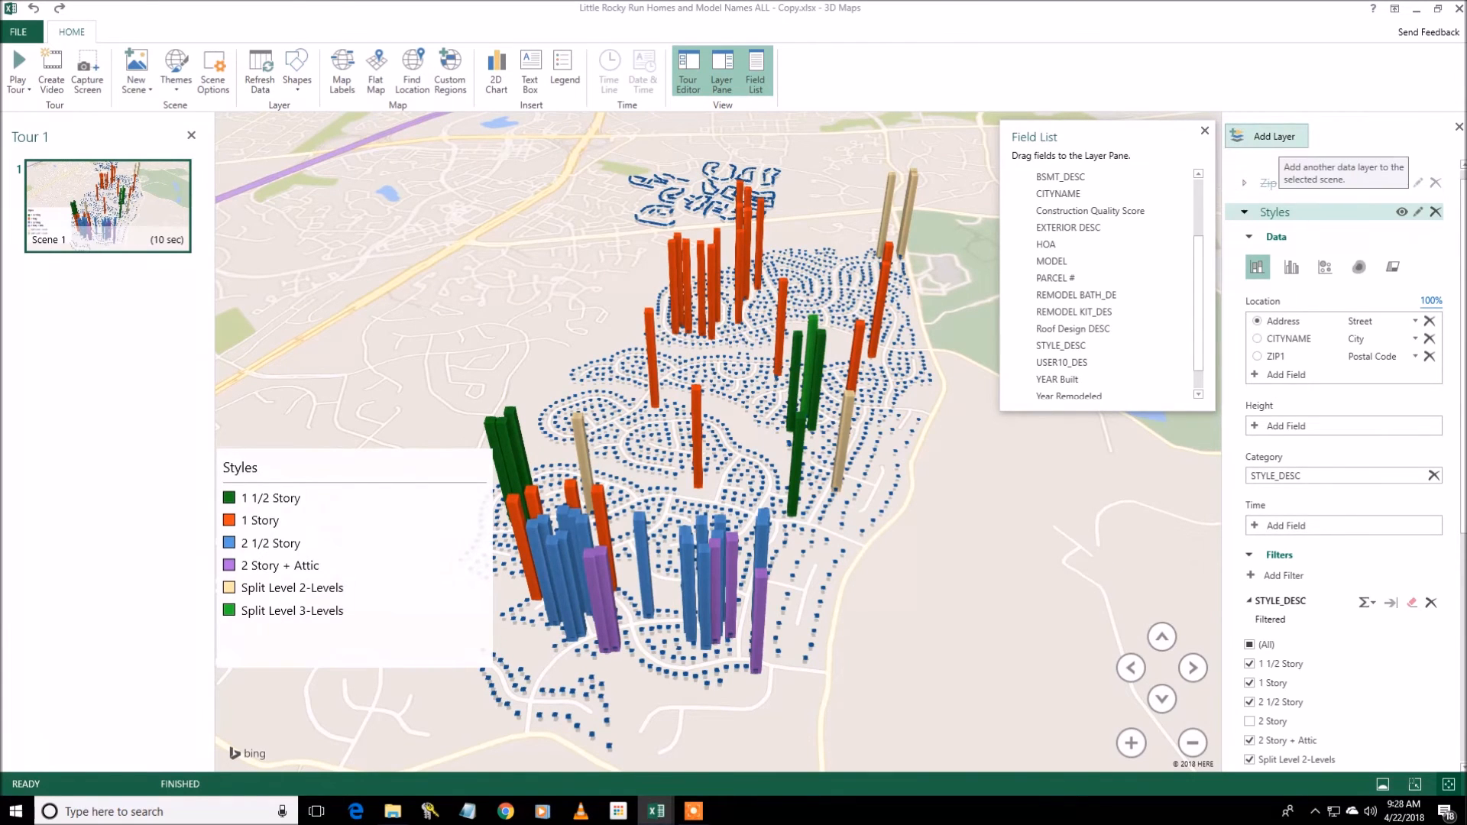
click(1275, 136)
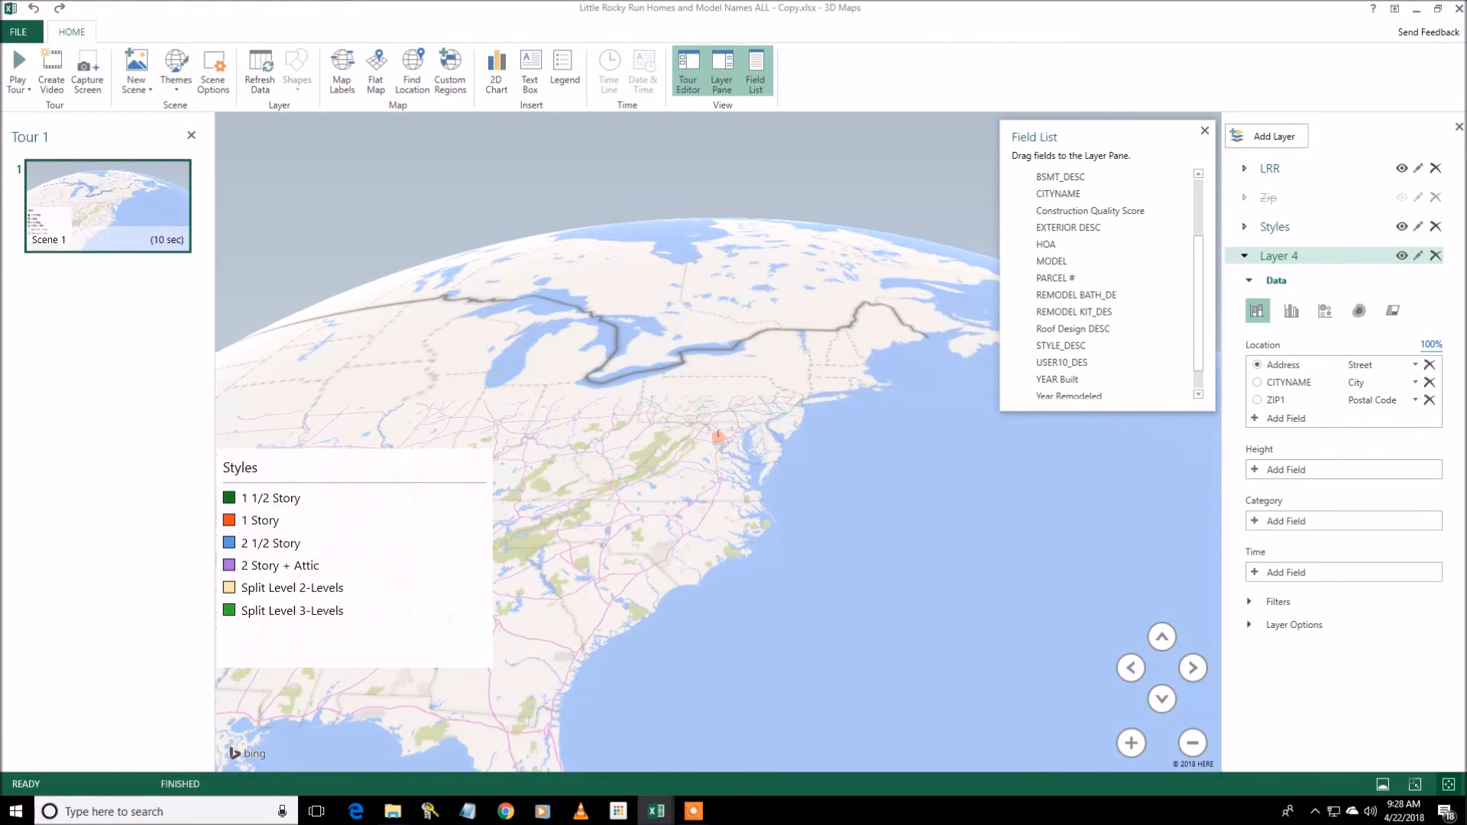
click(1418, 255)
key(BackSpace)
key(BackSpace)
key(BackSpace)
key(BackSpace)
key(BackSpace)
key(BackSpace)
key(BackSpace)
text(Basement)
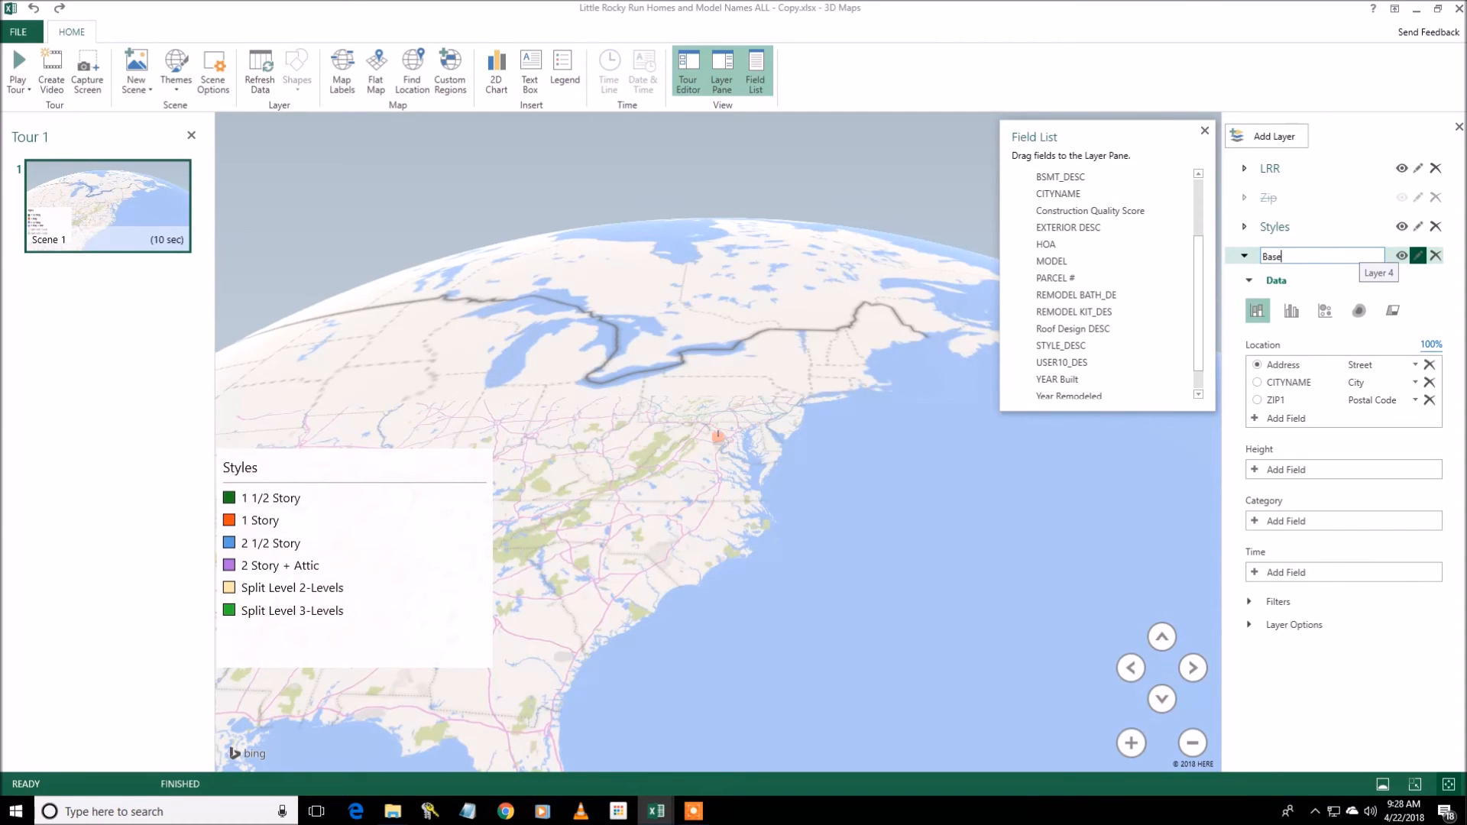
key(Return)
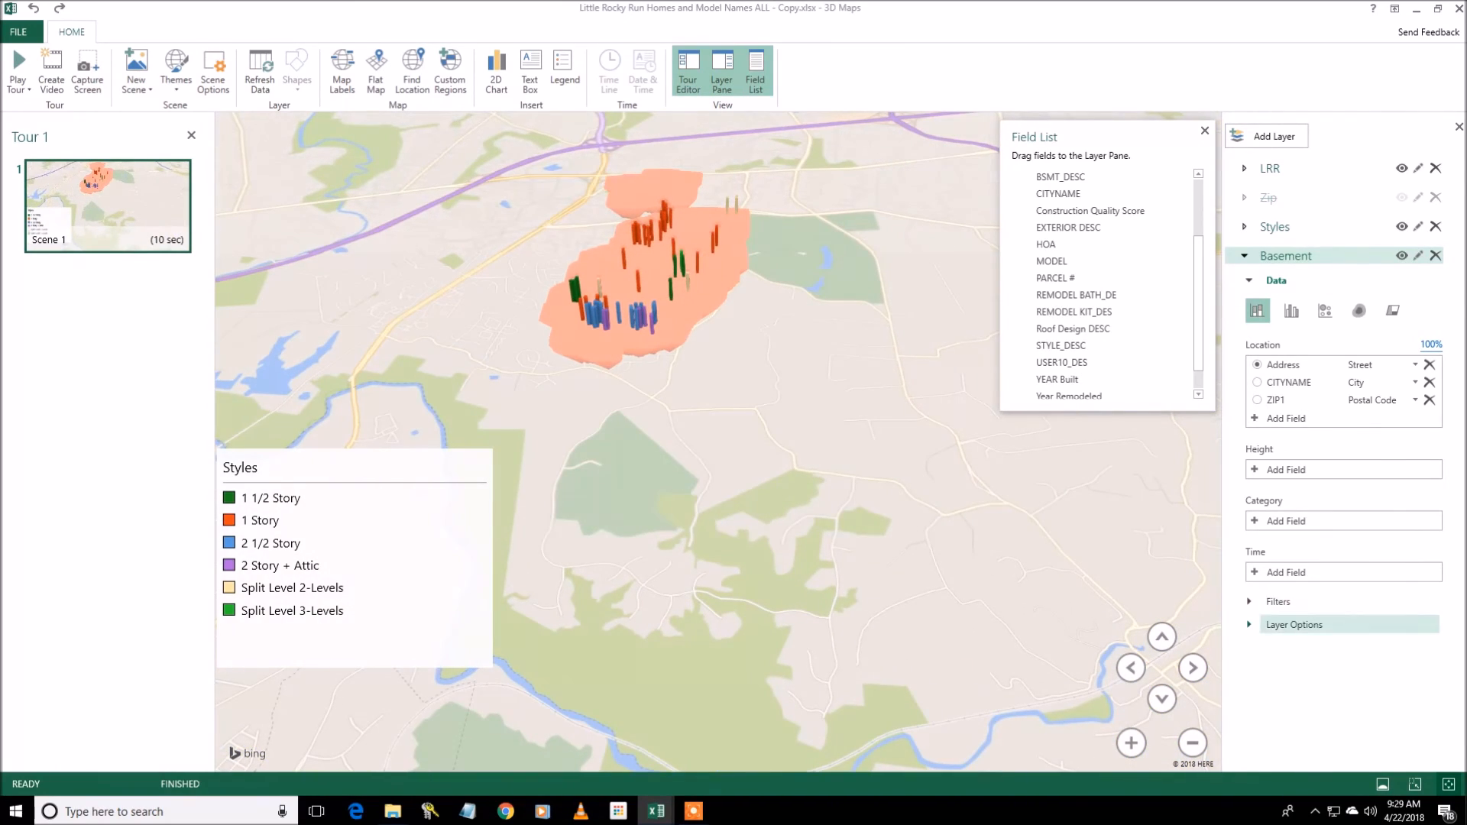
Reduce the Basement layer's column size to 0% and hide the Styles layer
click(1294, 624)
drag(1278, 517, 1251, 517)
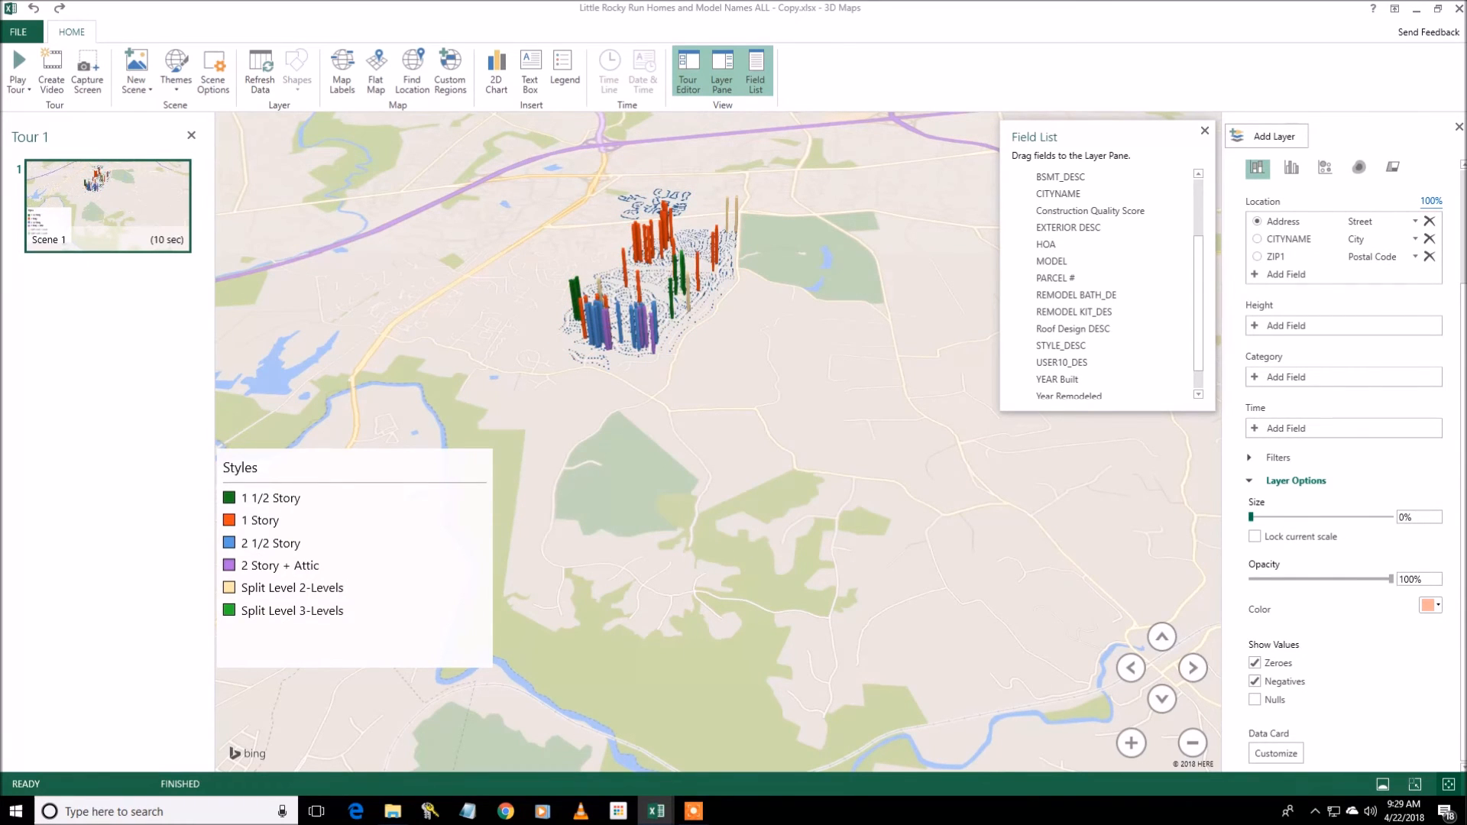
scroll(1344, 382, up, 2)
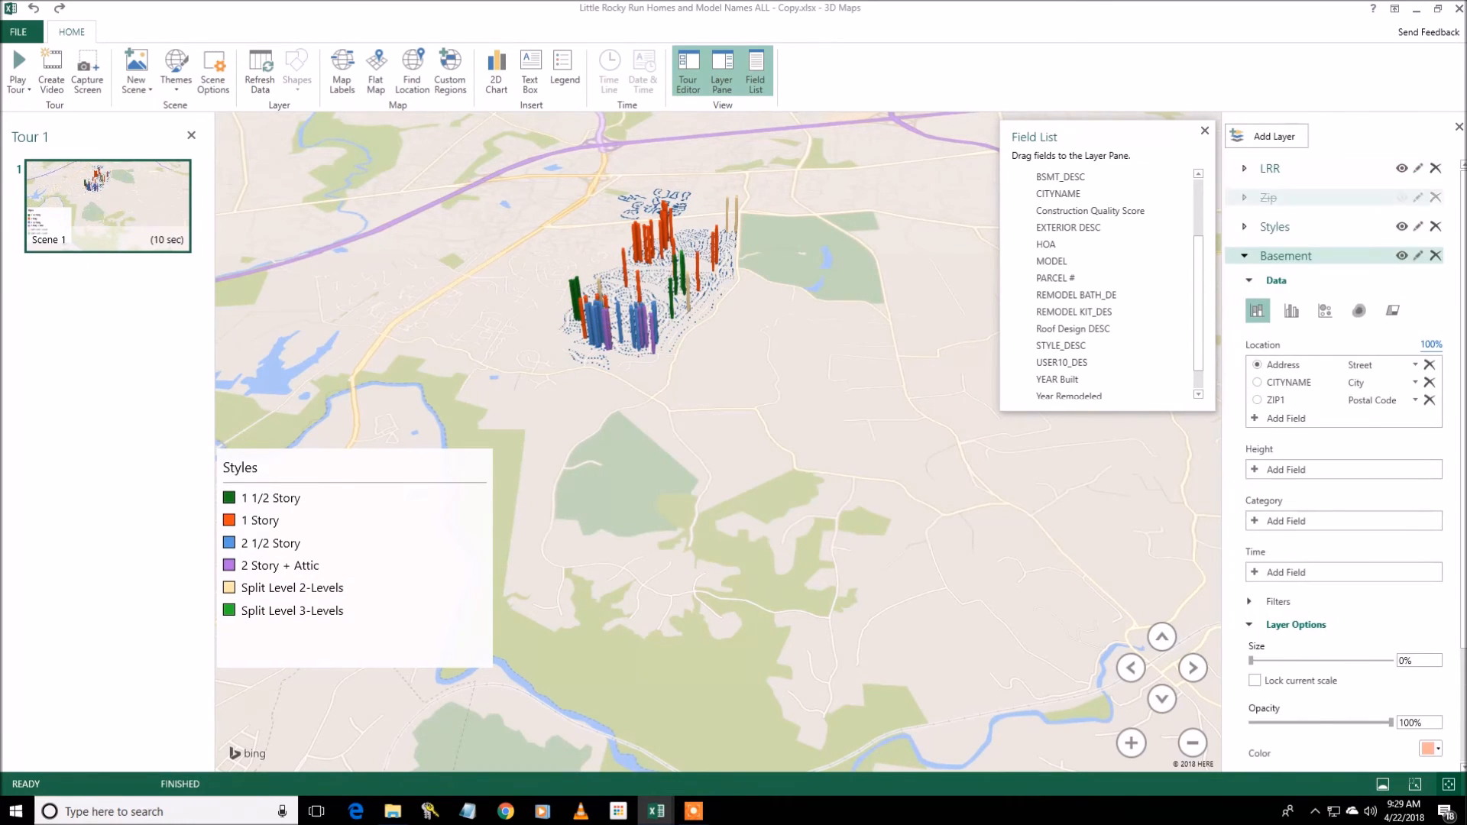
click(1401, 226)
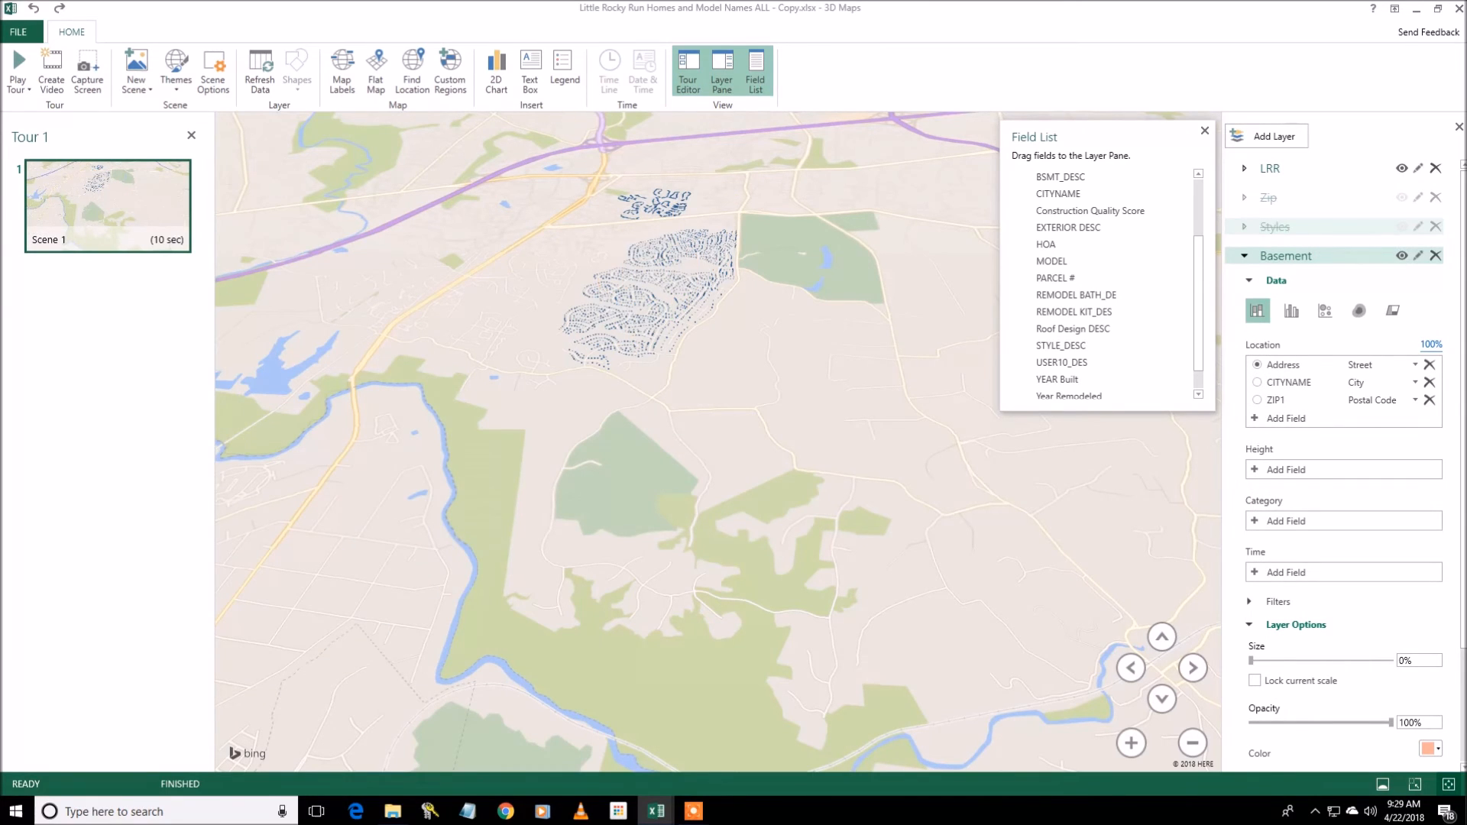
scroll(718, 343, up, 3)
drag(718, 344, 925, 473)
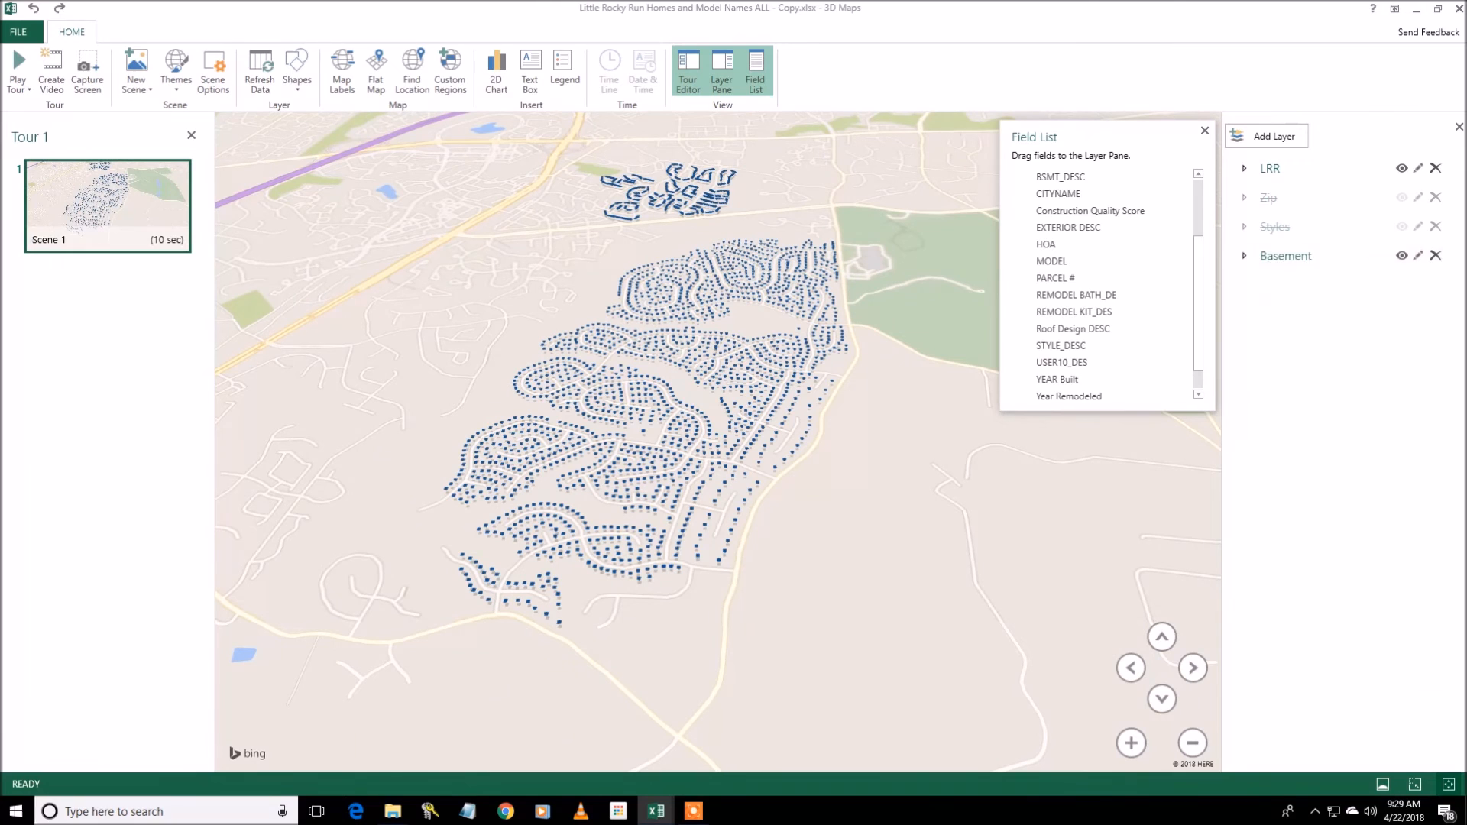
Categorize the Basement layer by the BSMT_DESC field and lower the column height to 0%
scroll(1344, 366, down, 3)
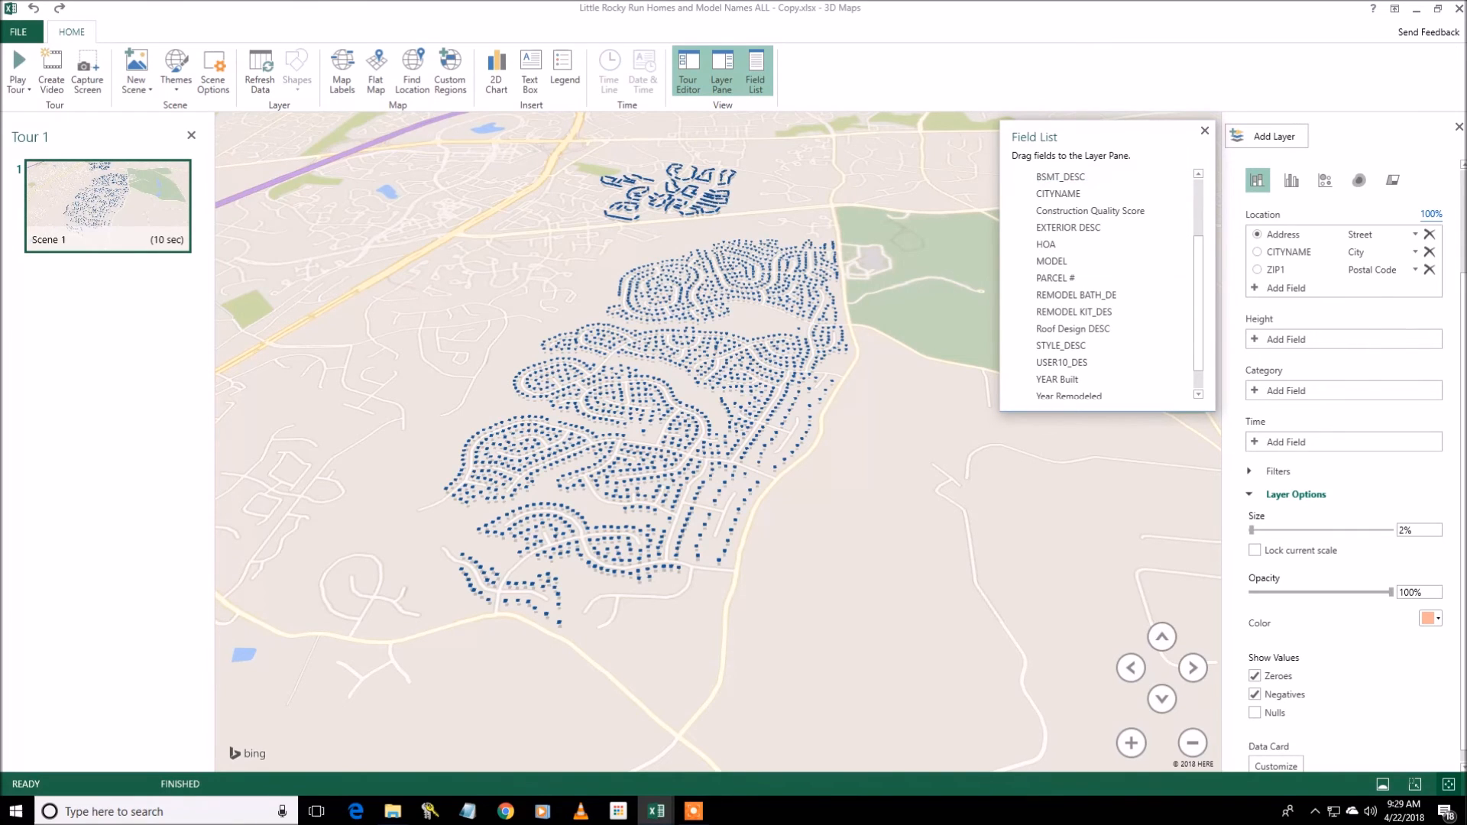
drag(1060, 176, 1299, 390)
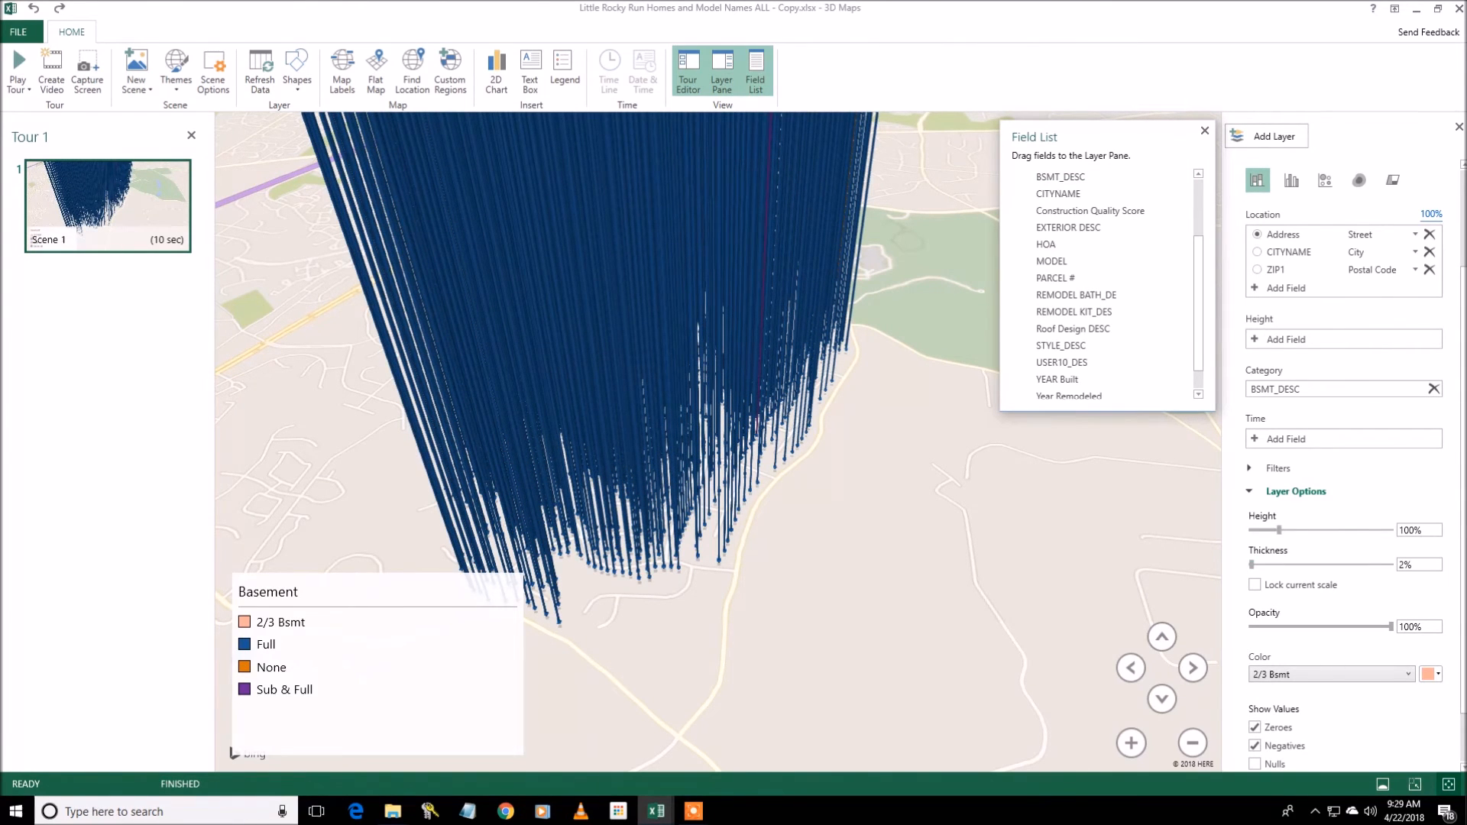
scroll(1344, 443, down, 1)
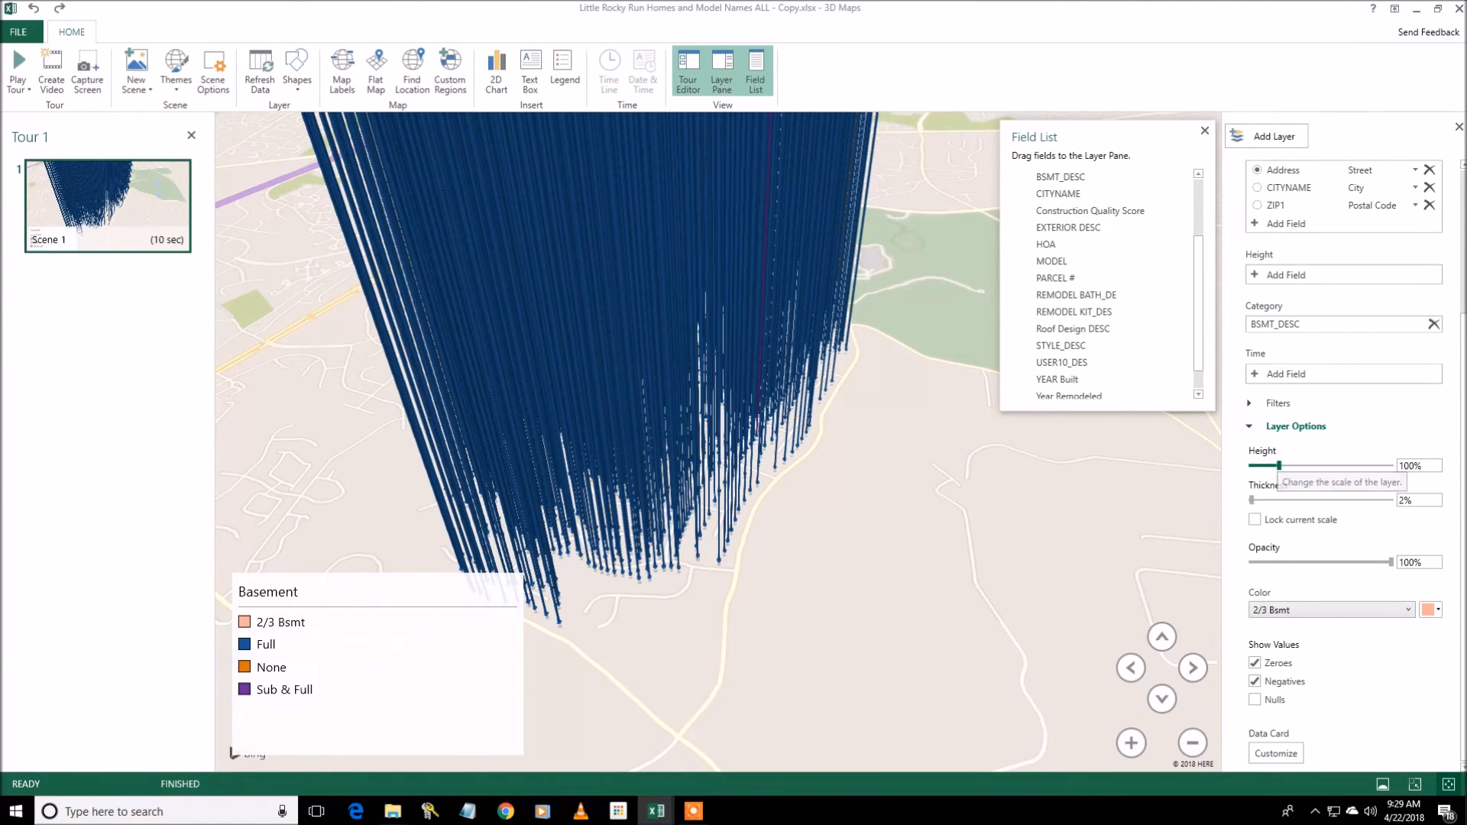
drag(1278, 465, 1251, 465)
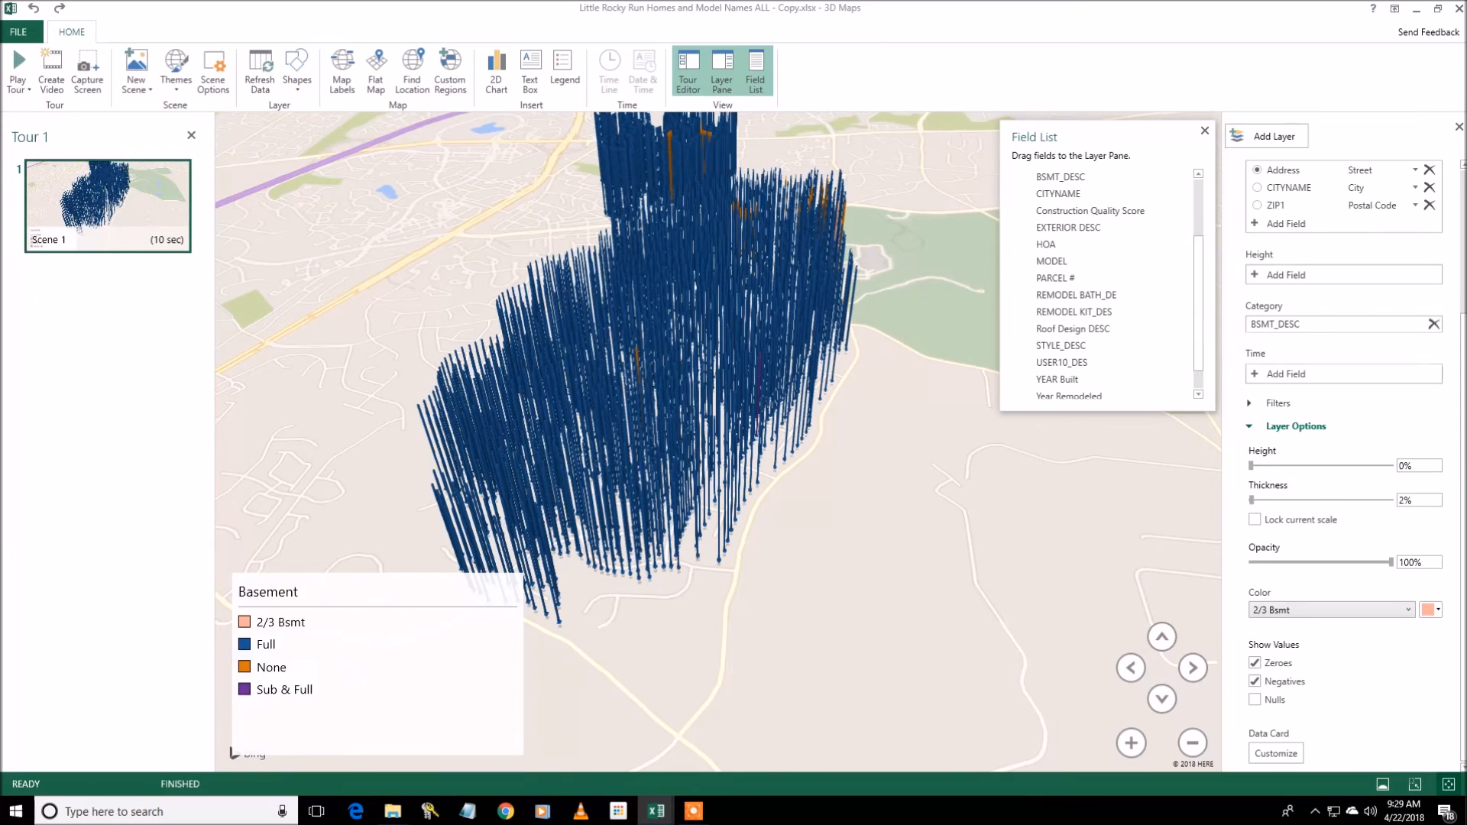
Add a filter on the BSMT_DESC field to the Basement layer
scroll(1345, 443, up, 1)
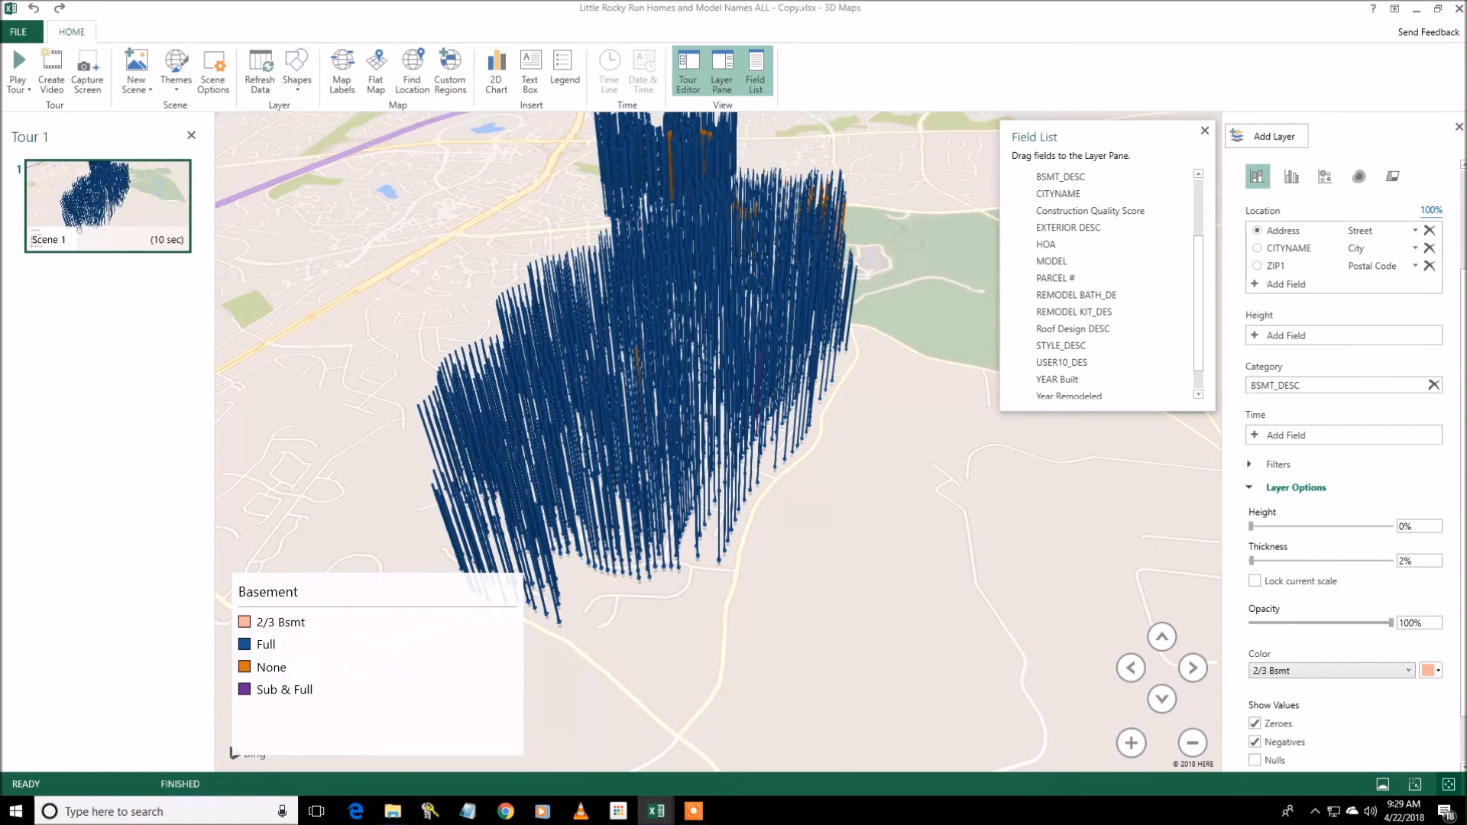
click(1278, 464)
scroll(1289, 400, down, 1)
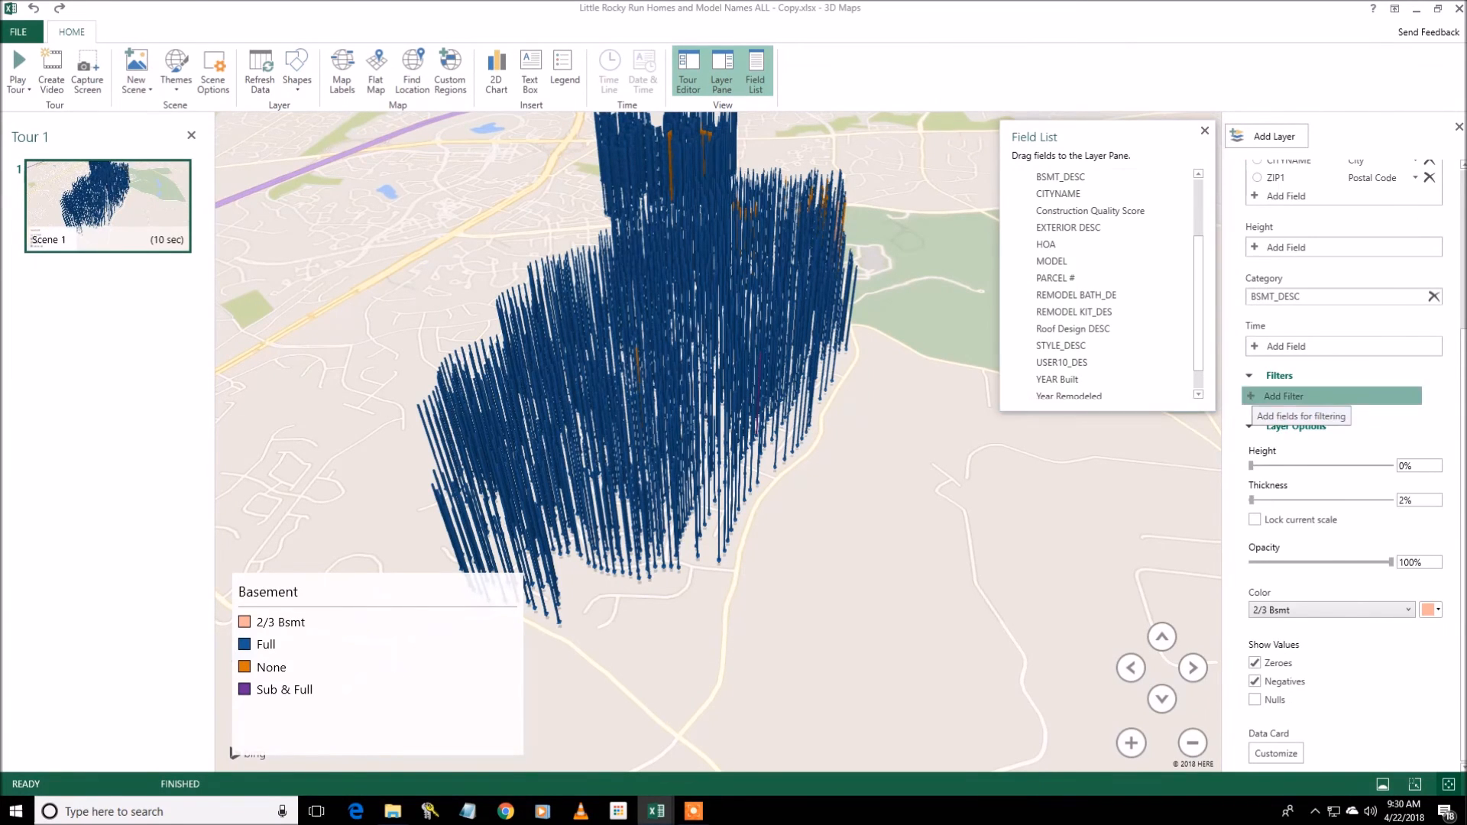
click(1284, 396)
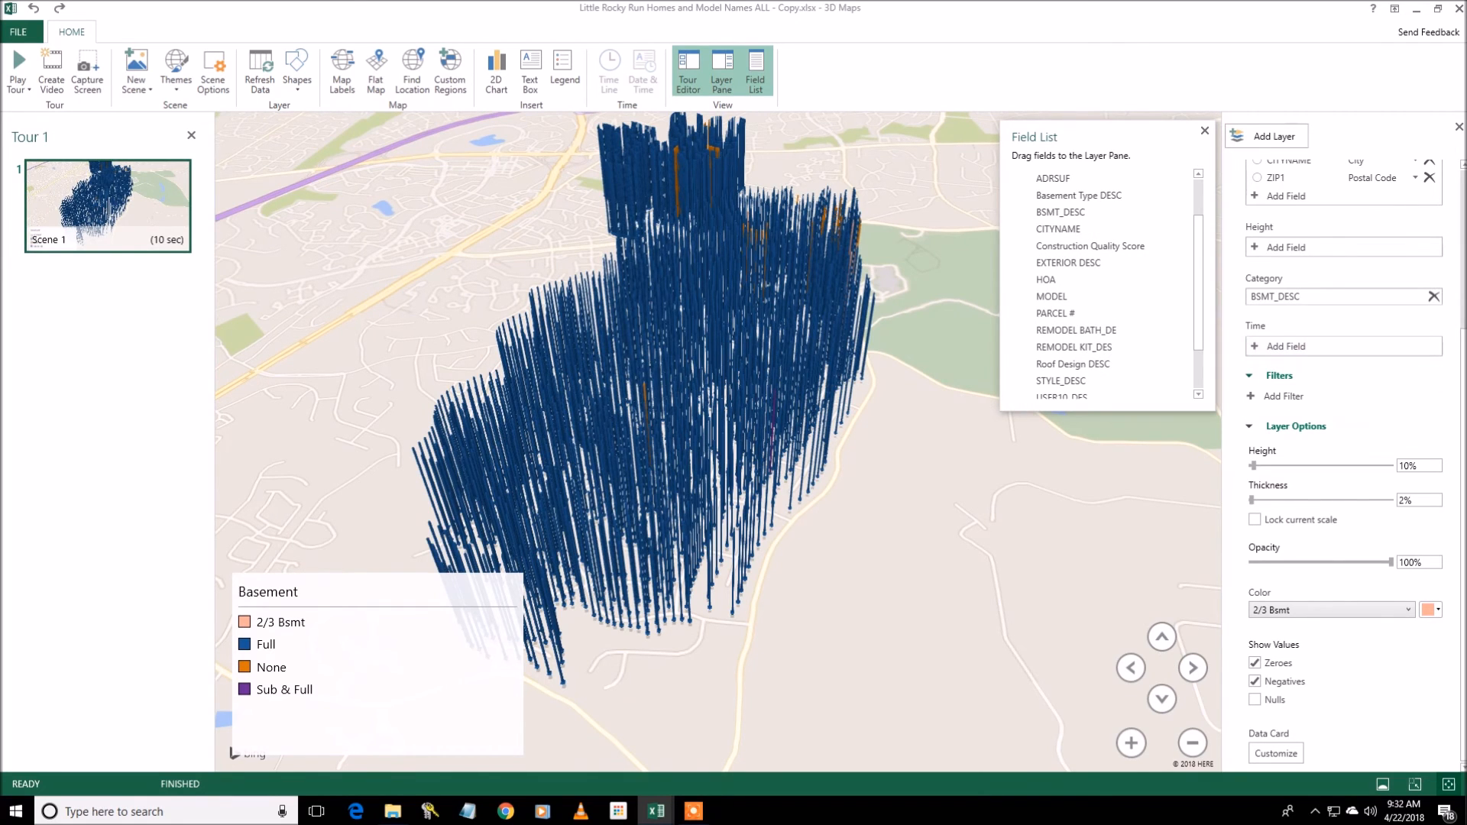
click(1279, 375)
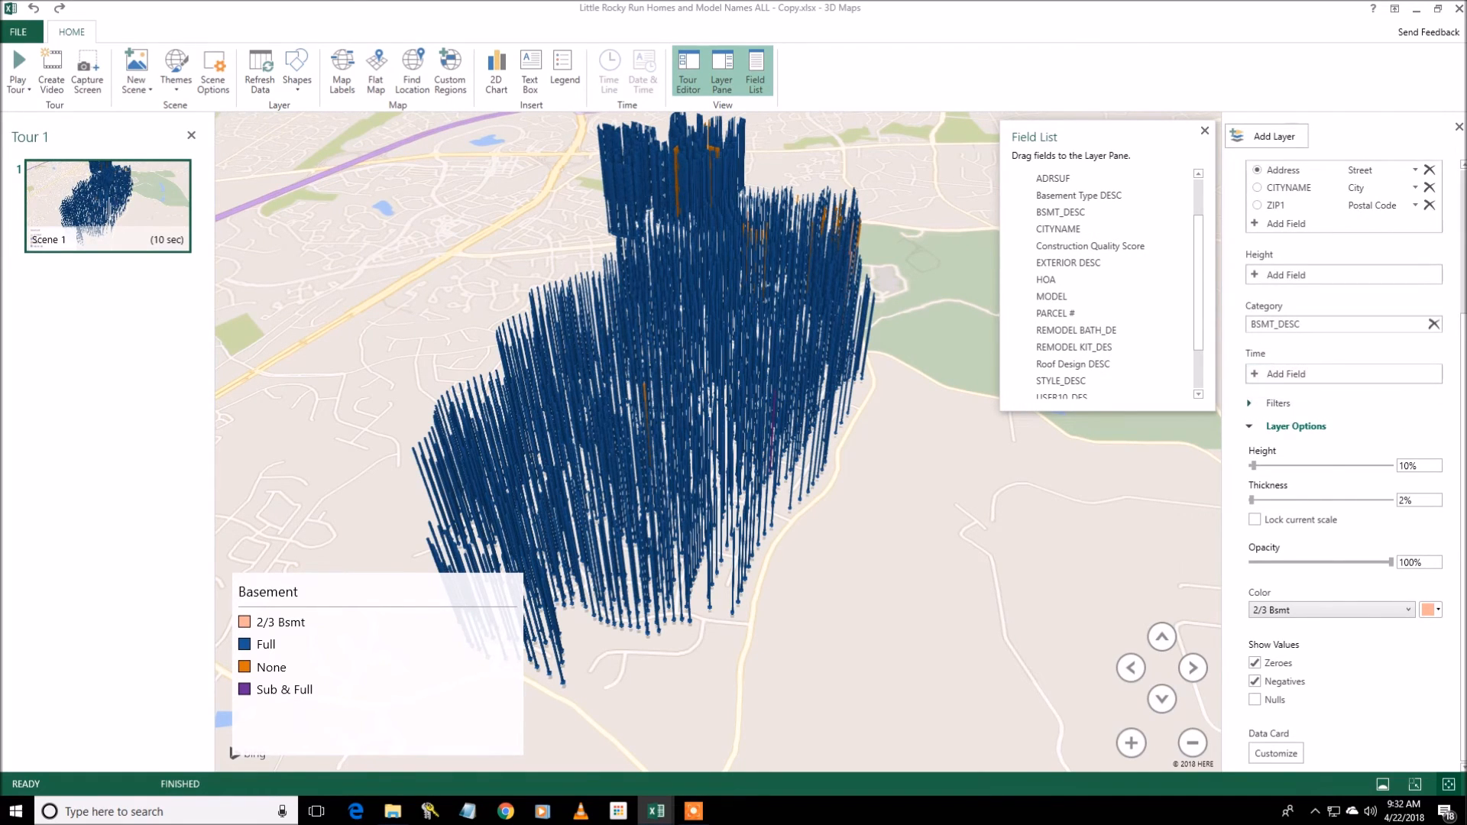
click(1279, 403)
click(1283, 396)
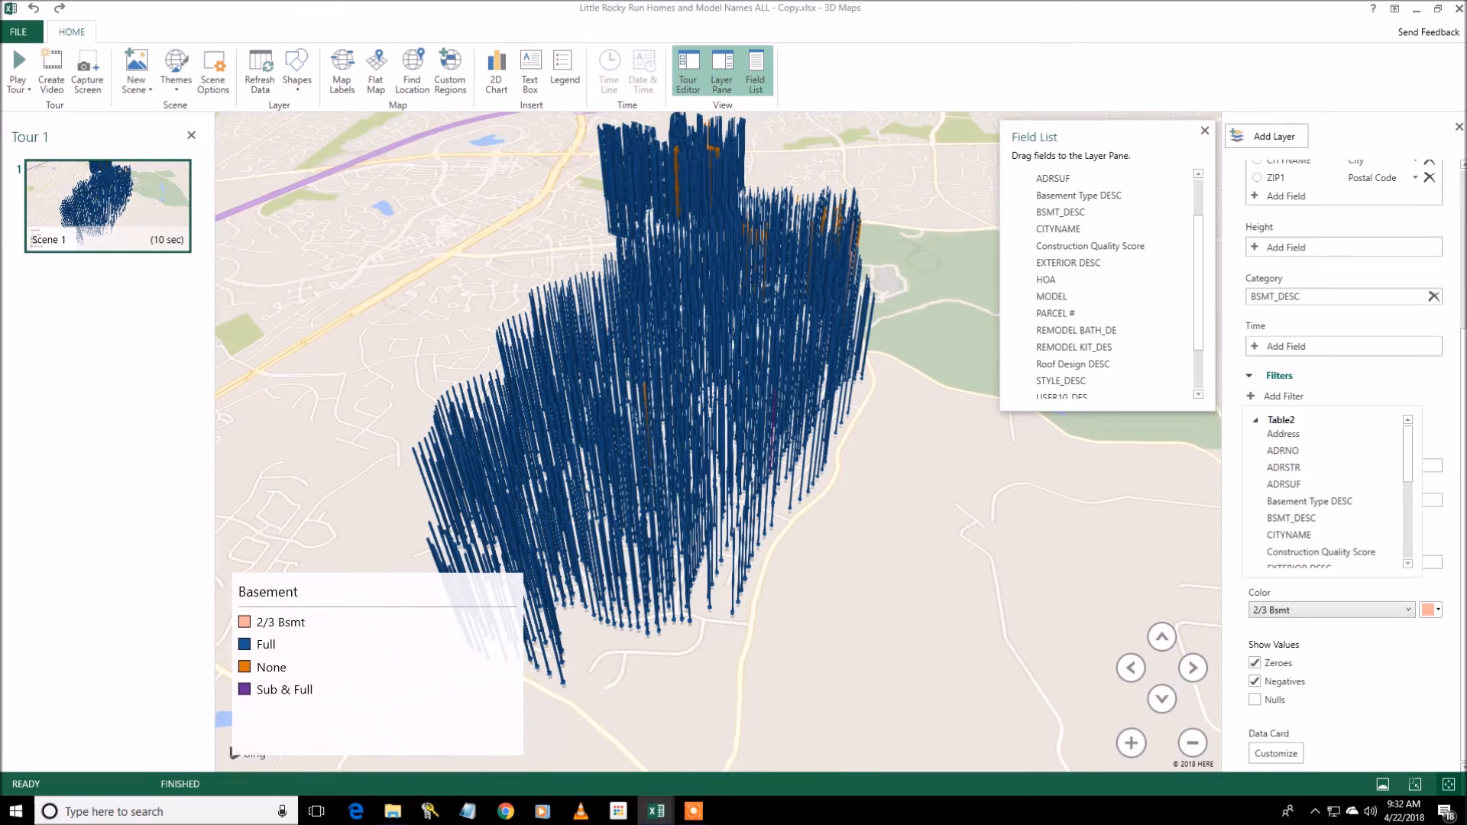
scroll(1326, 489, down, 2)
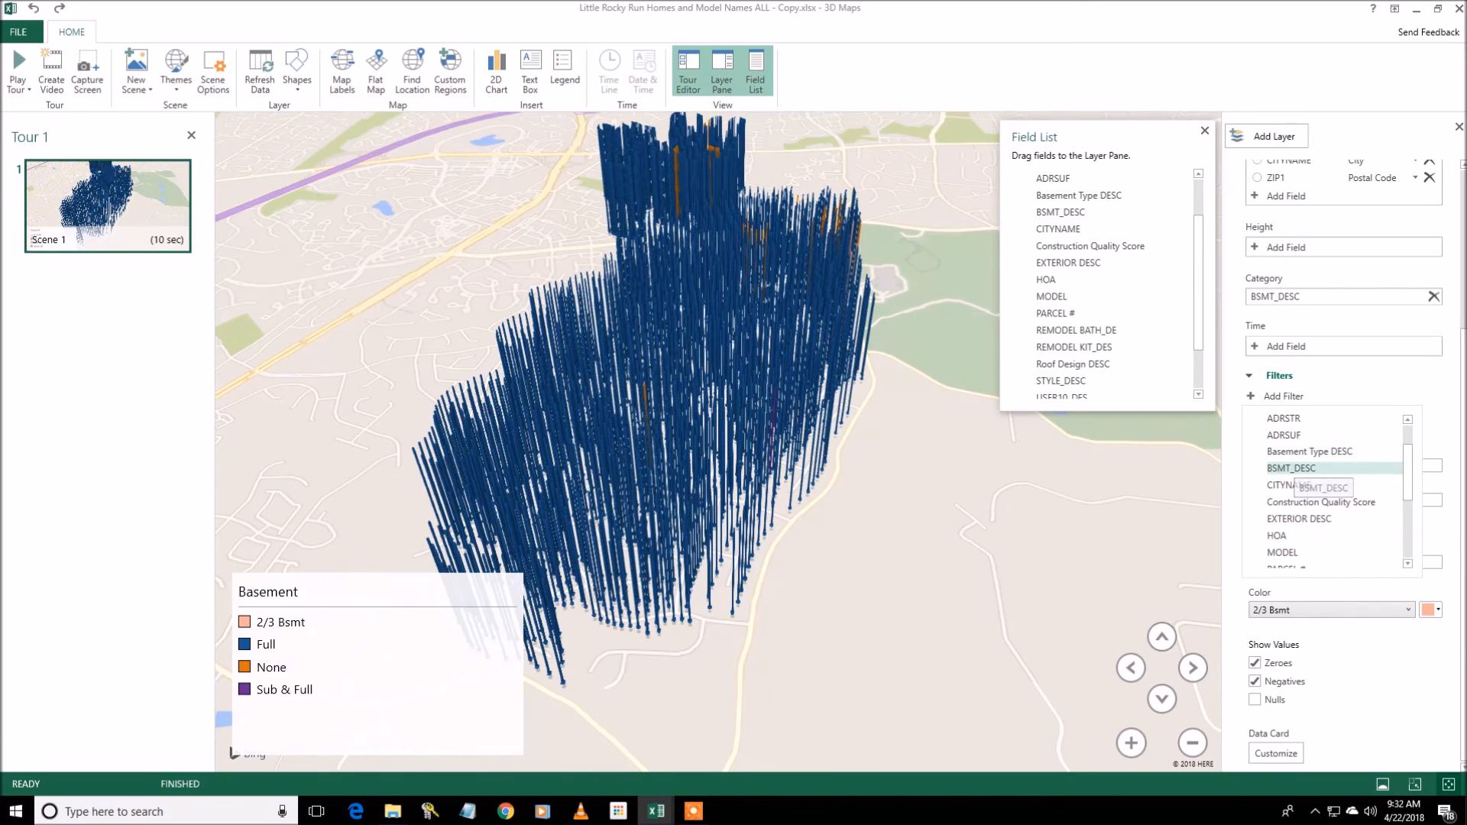
click(1291, 468)
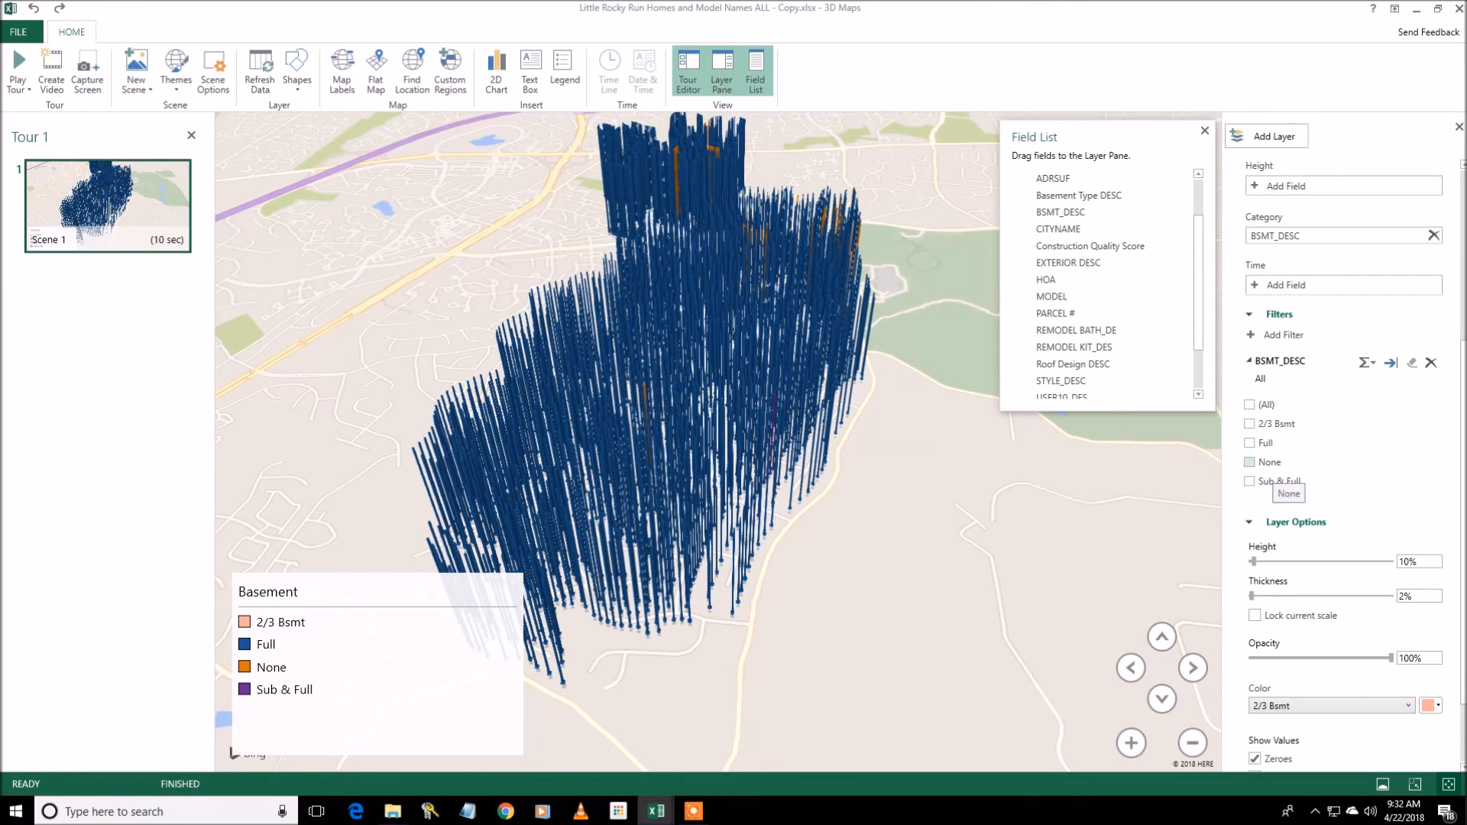
Limit the Basement layer to Full in the BSMT_DESC filter and add a second filter on Basement Type DESC
click(1250, 442)
click(1283, 335)
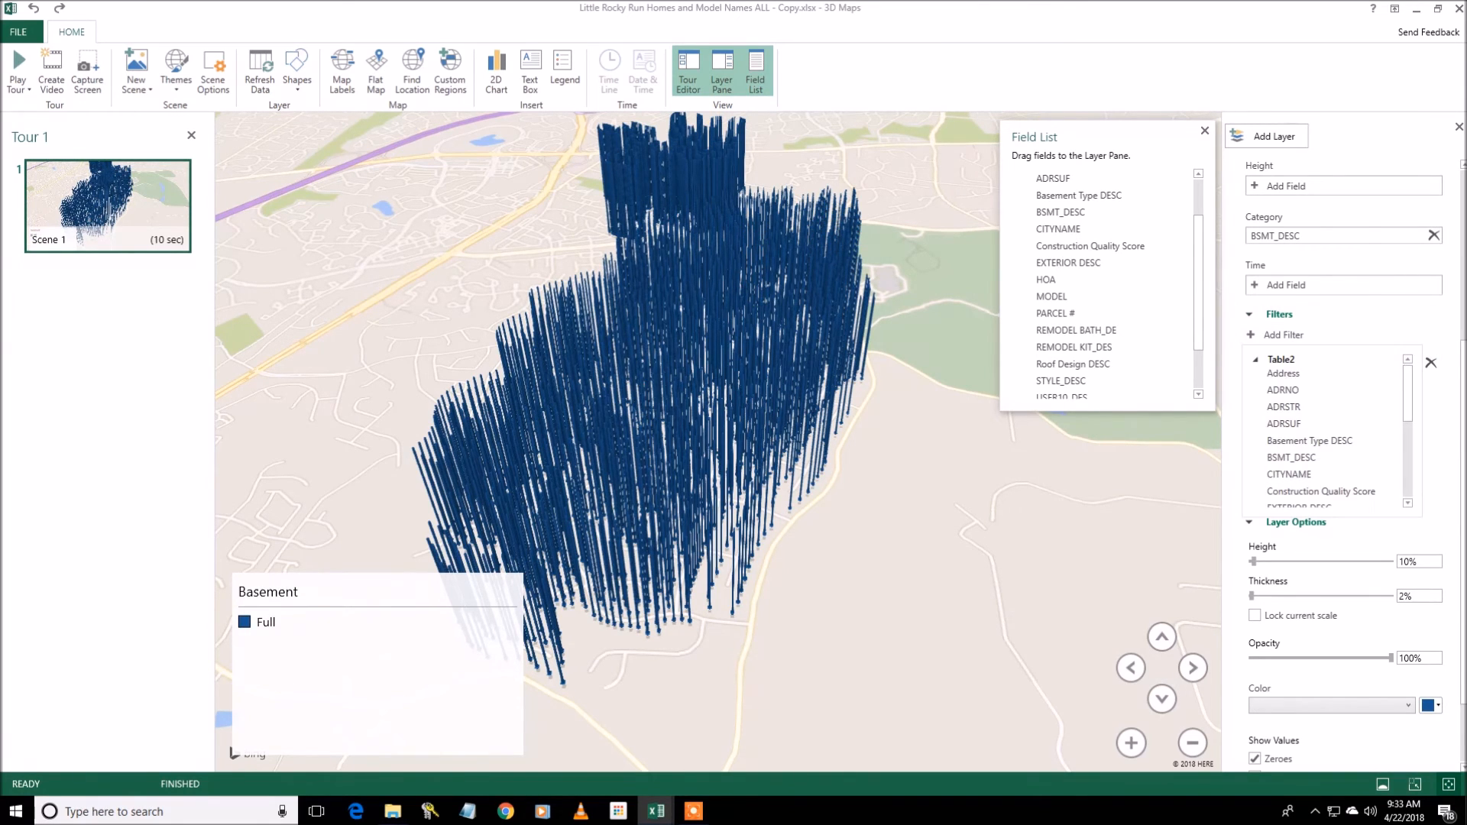
scroll(1329, 432, down, 2)
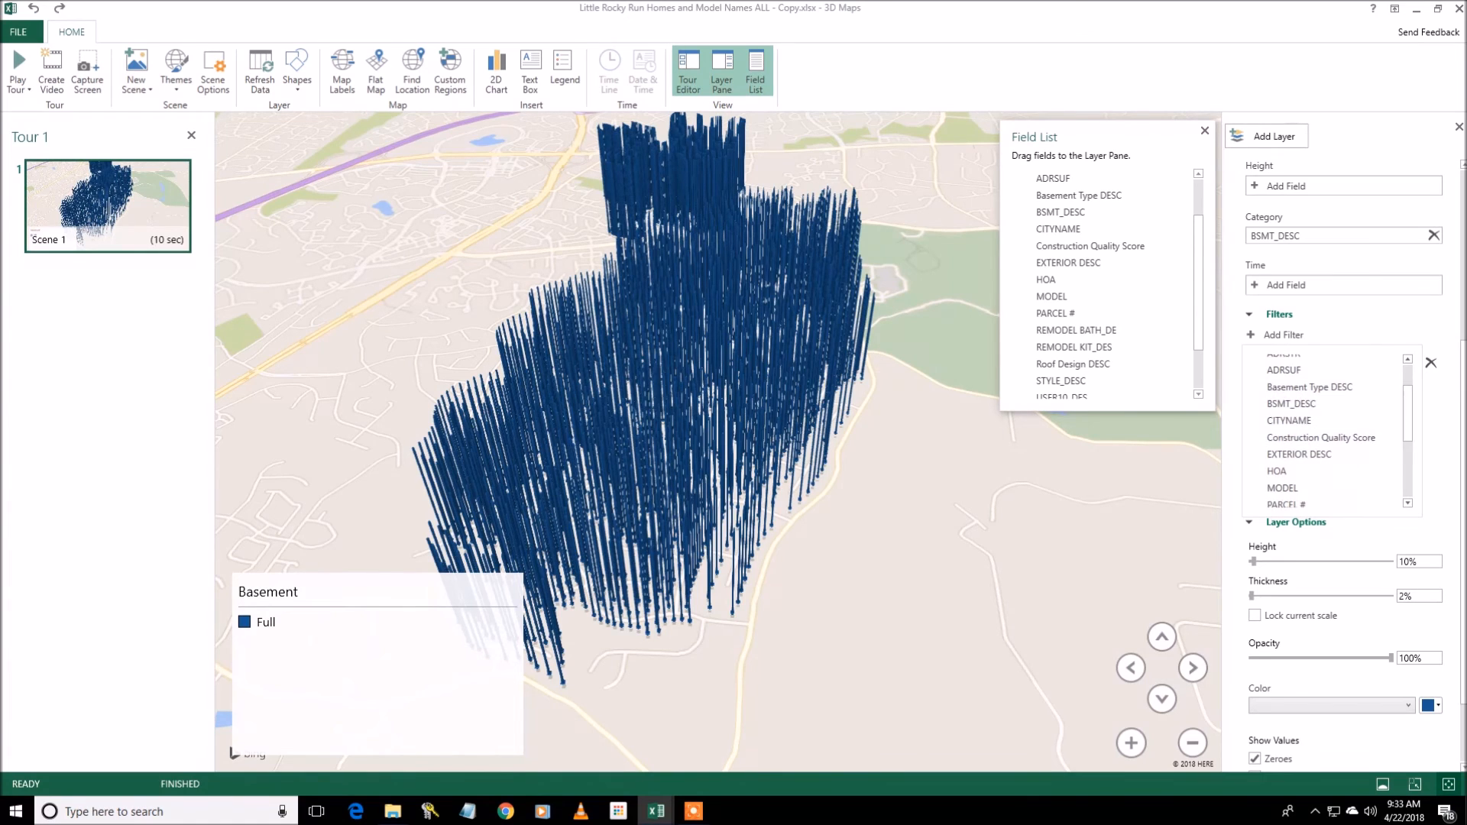
click(1309, 383)
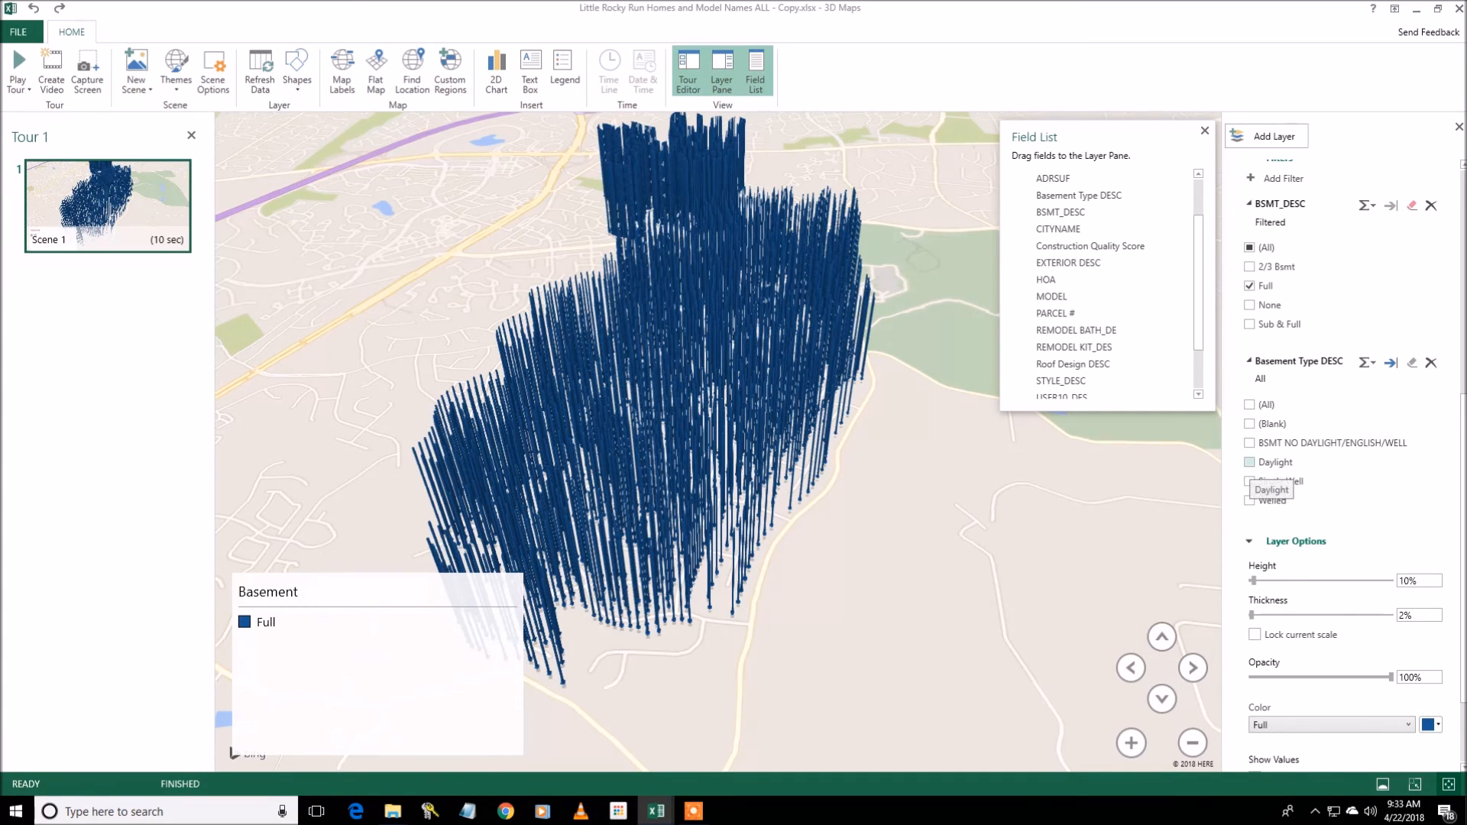
Clear the BSMT_DESC filter and limit the Basement layer to 2/3 Bsmt homes
click(1412, 205)
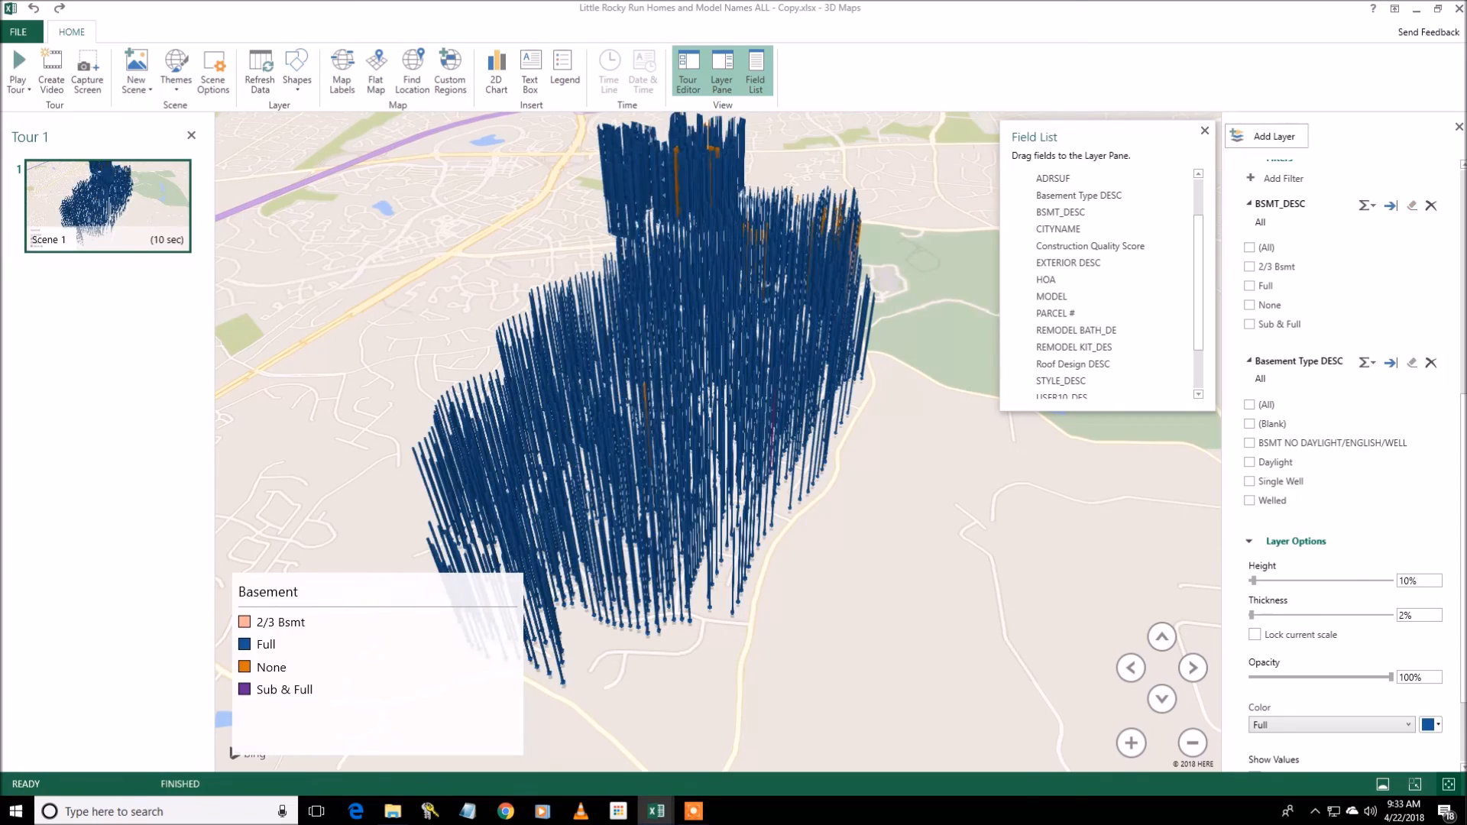
drag(645, 213, 678, 237)
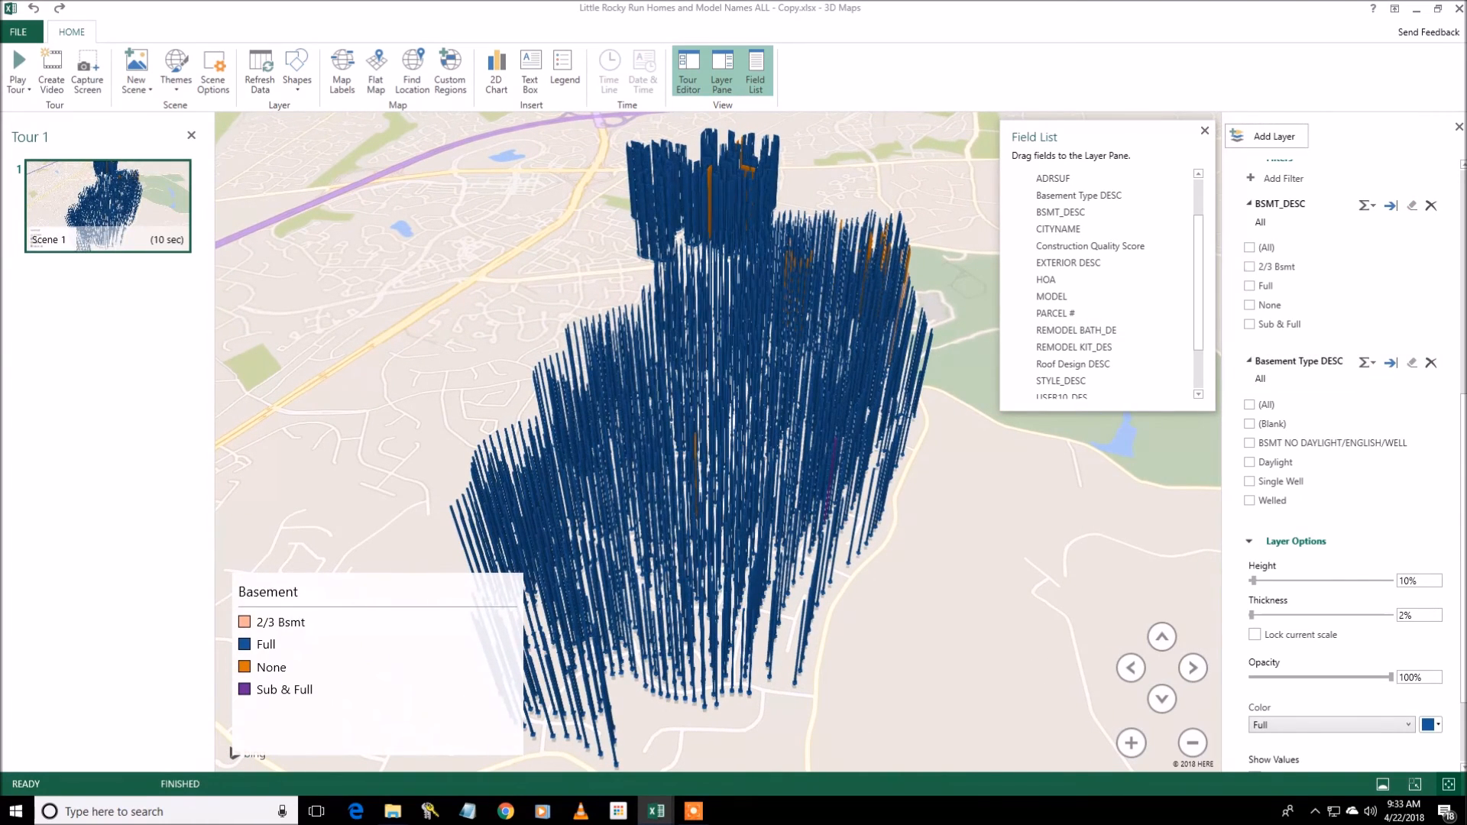
click(1250, 266)
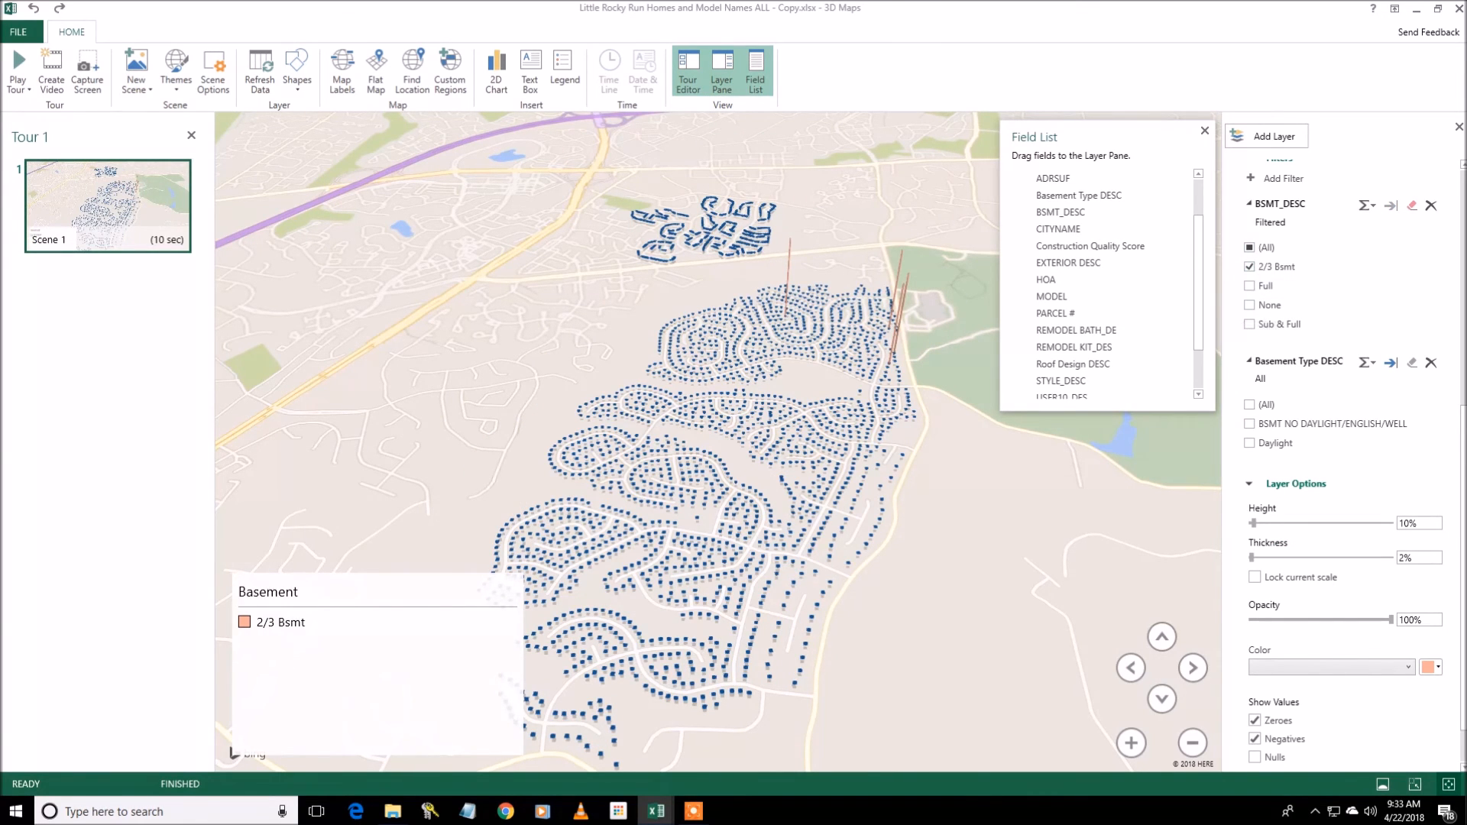
click(1249, 267)
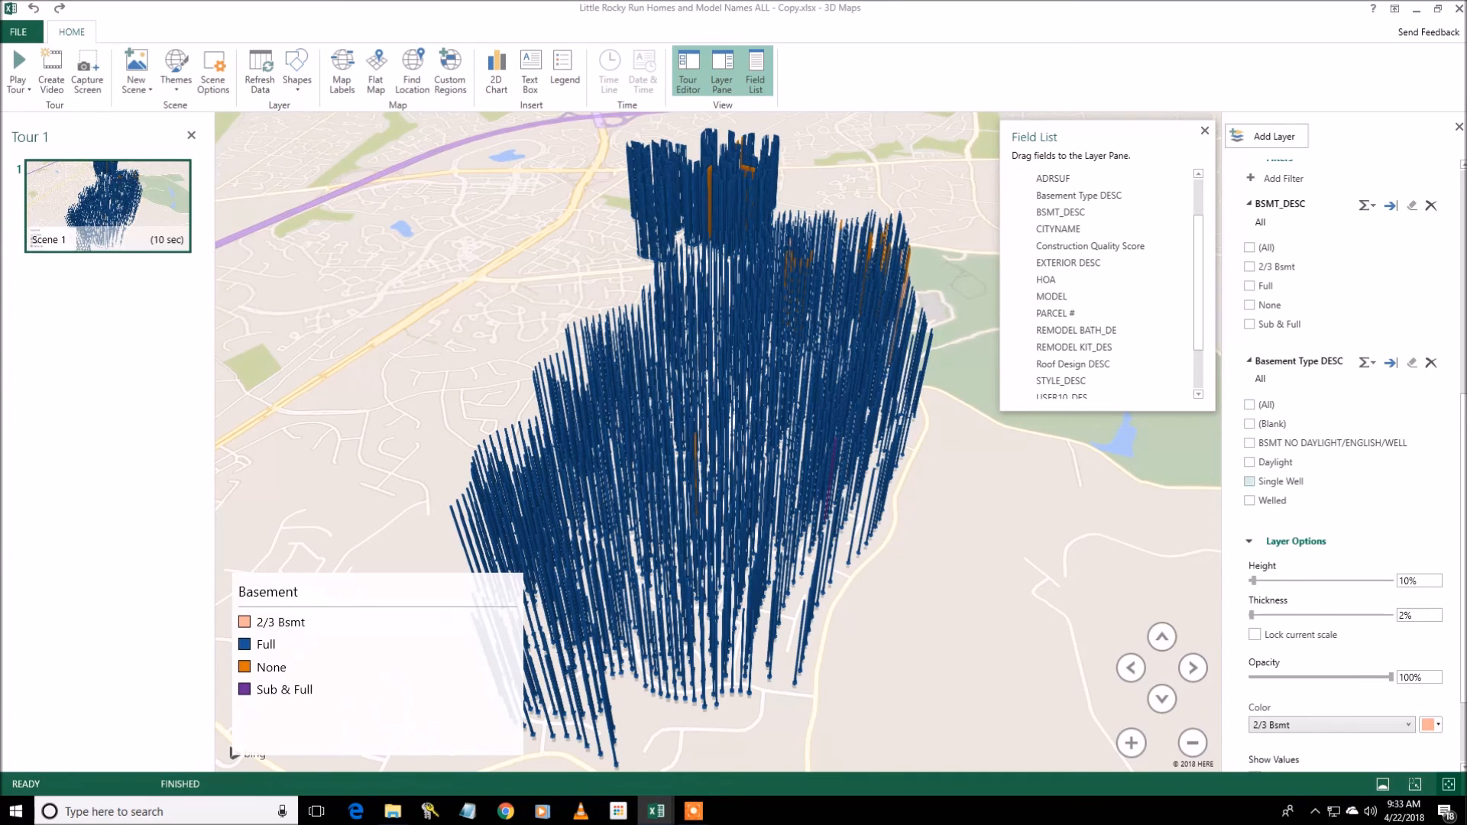
click(1249, 267)
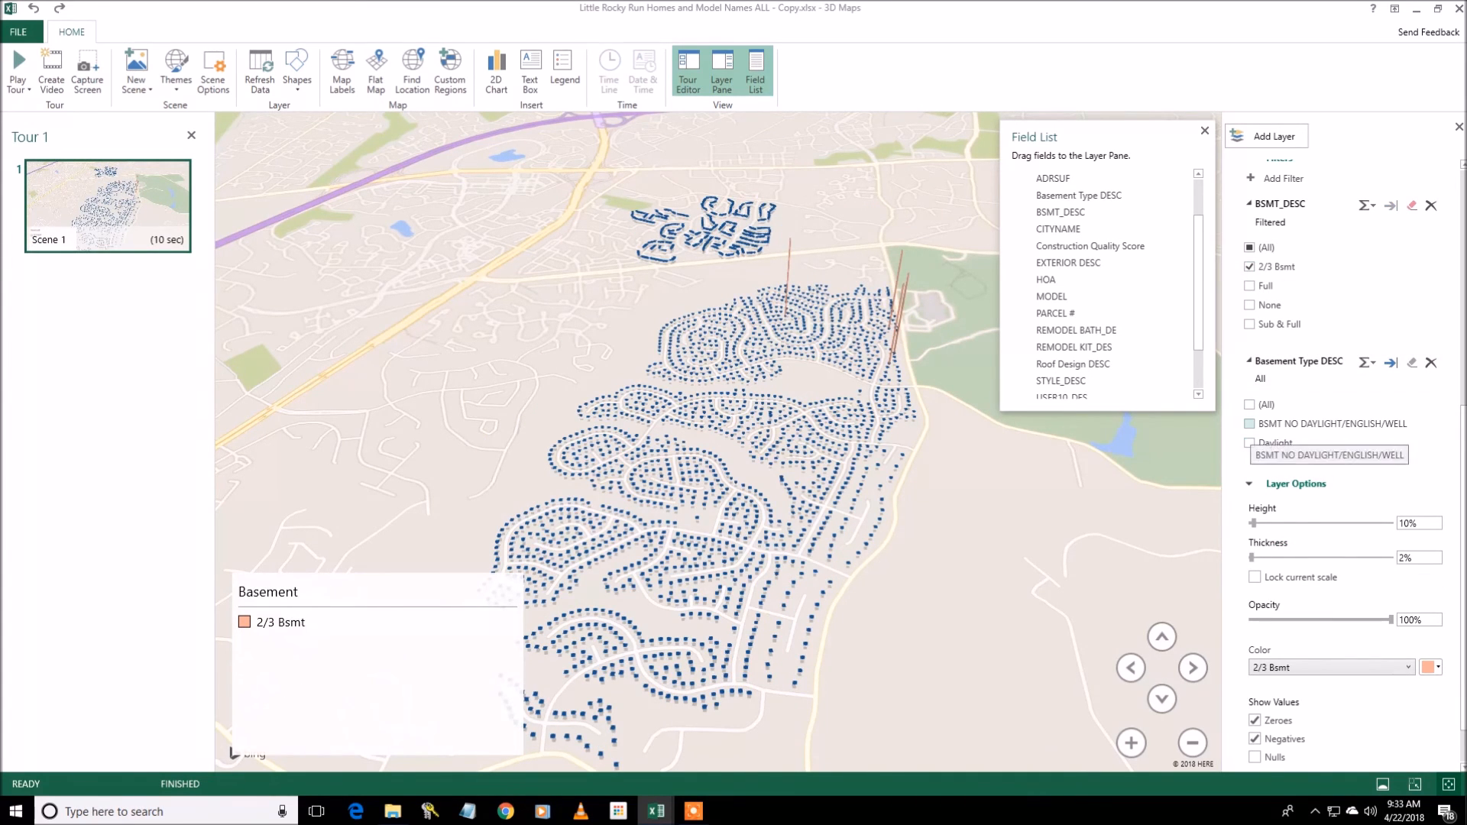
drag(955, 489, 908, 520)
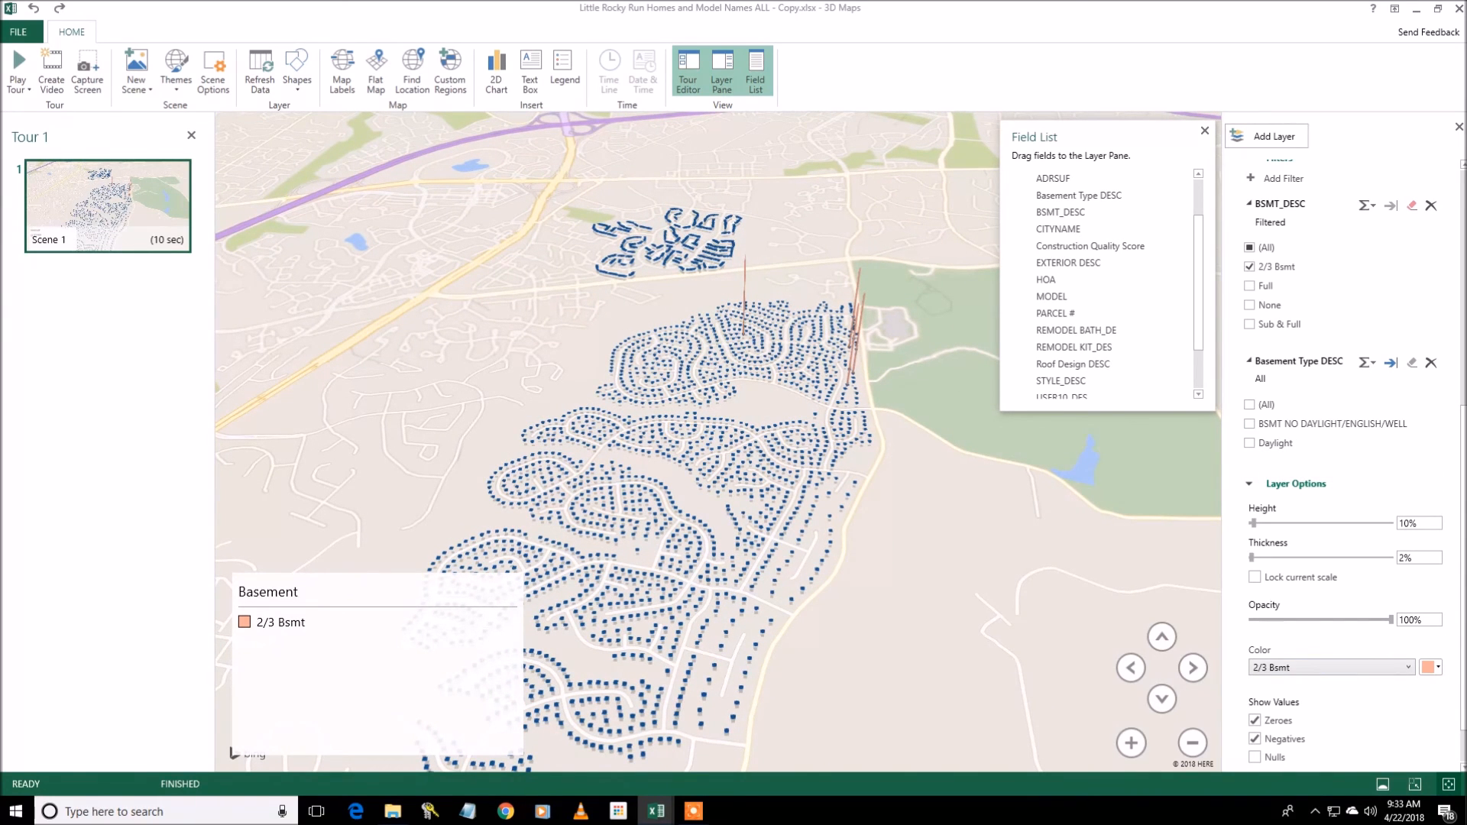
Set the Basement layer's column thickness to 16% and limit the Basement Type DESC filter to Daylight
scroll(1337, 459, down, 1)
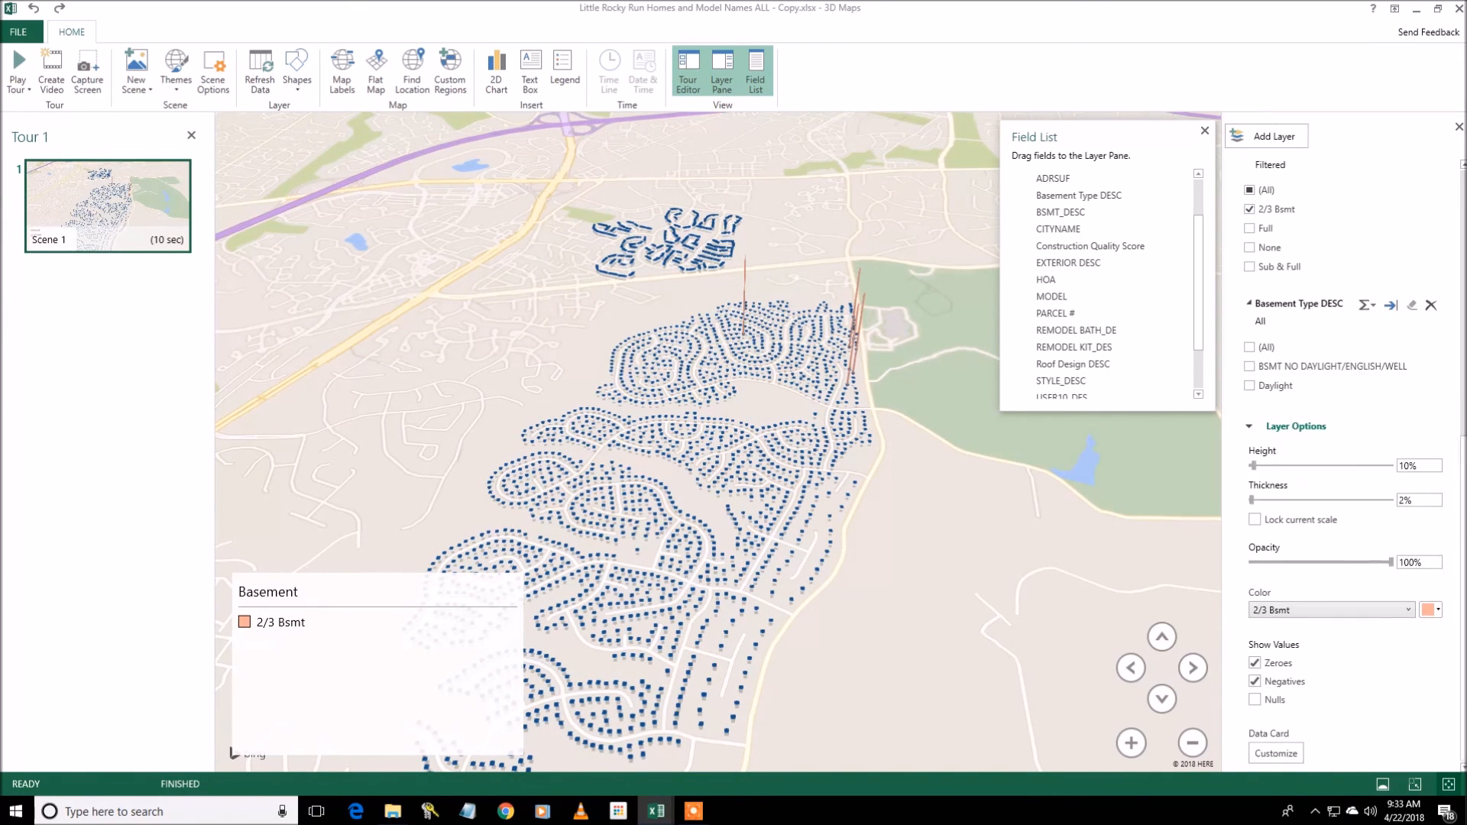
drag(1251, 501, 1255, 500)
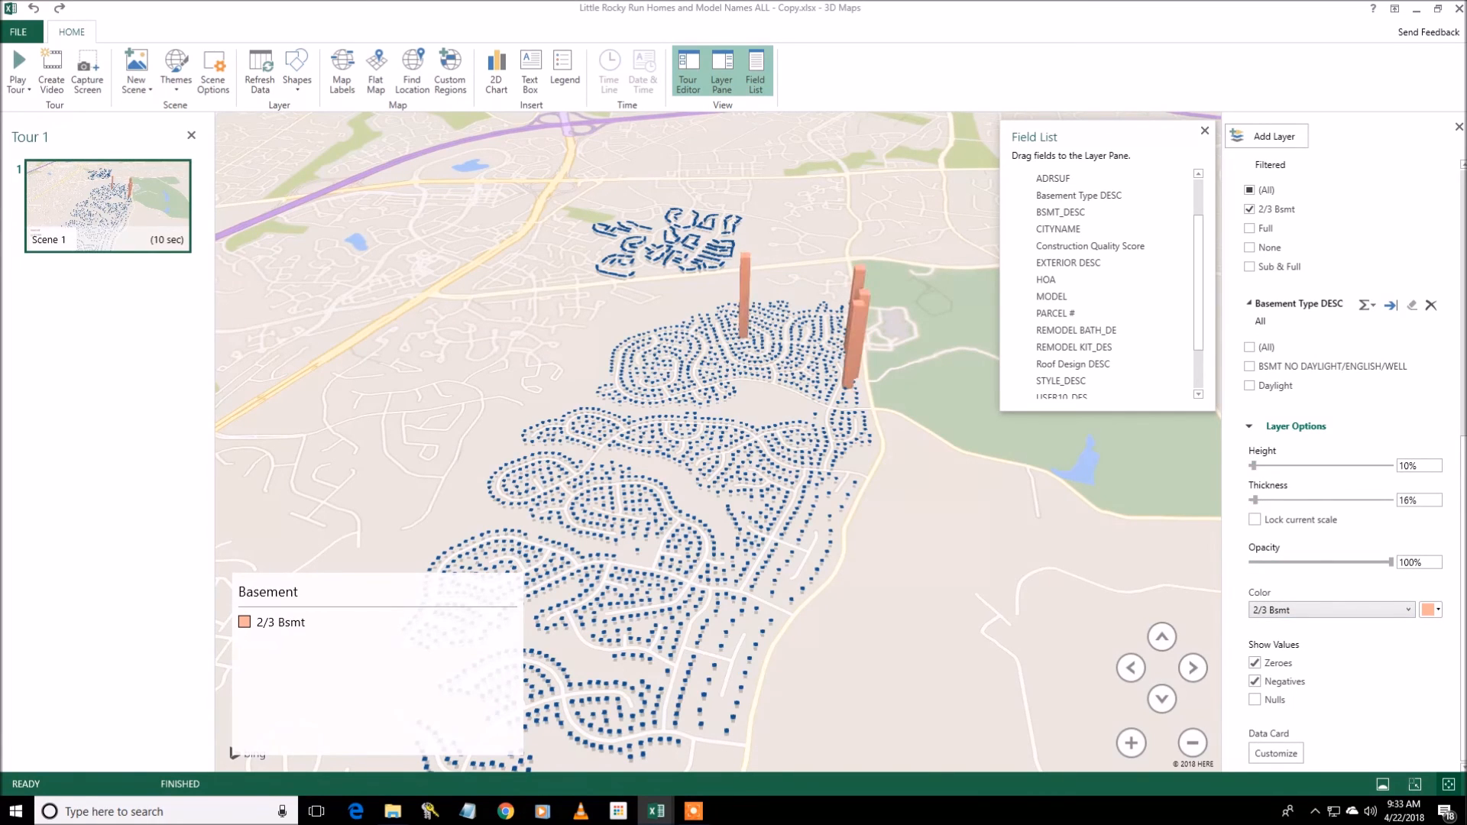
scroll(1344, 466, up, 4)
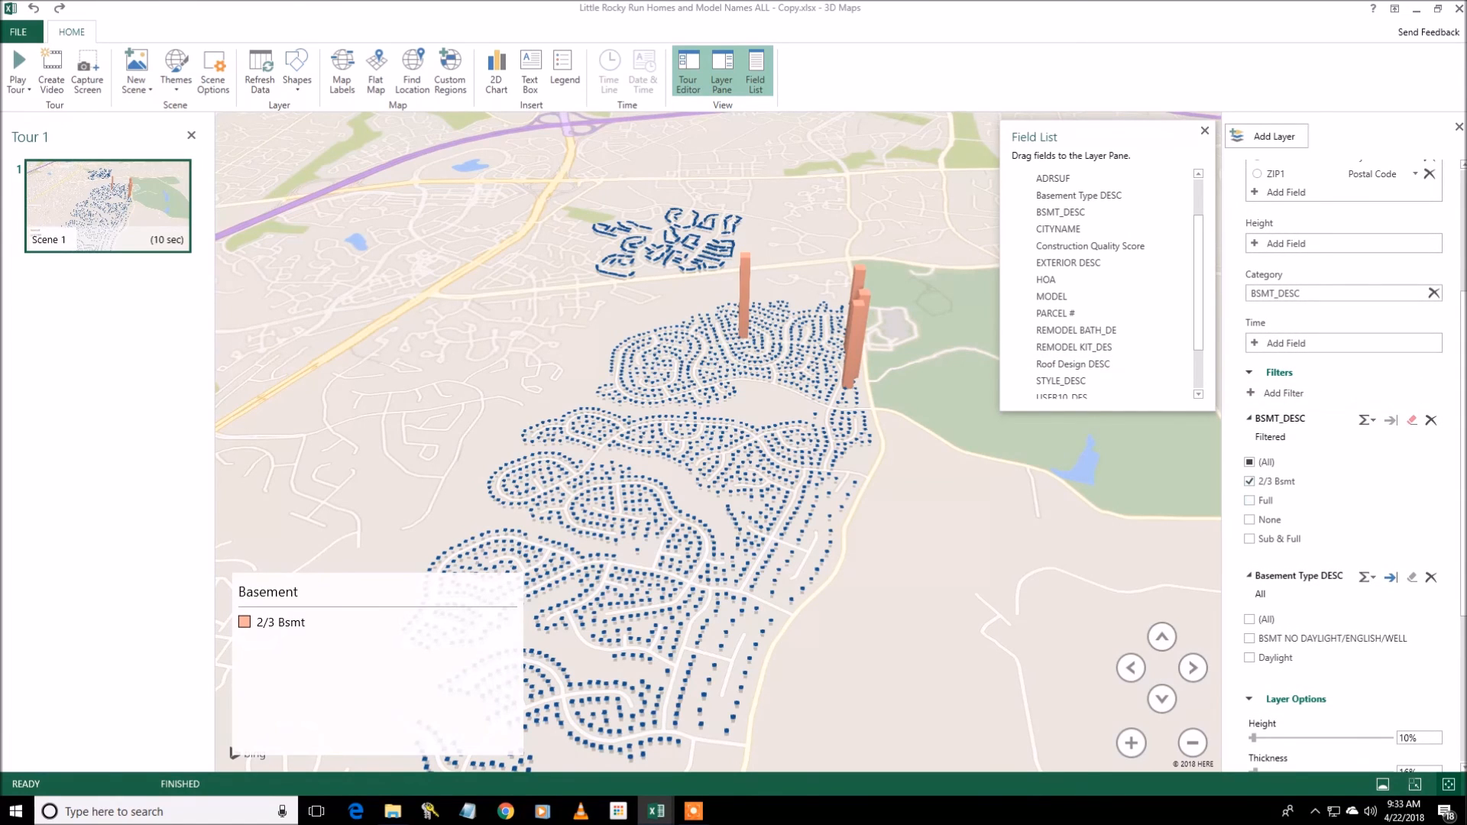
click(1249, 657)
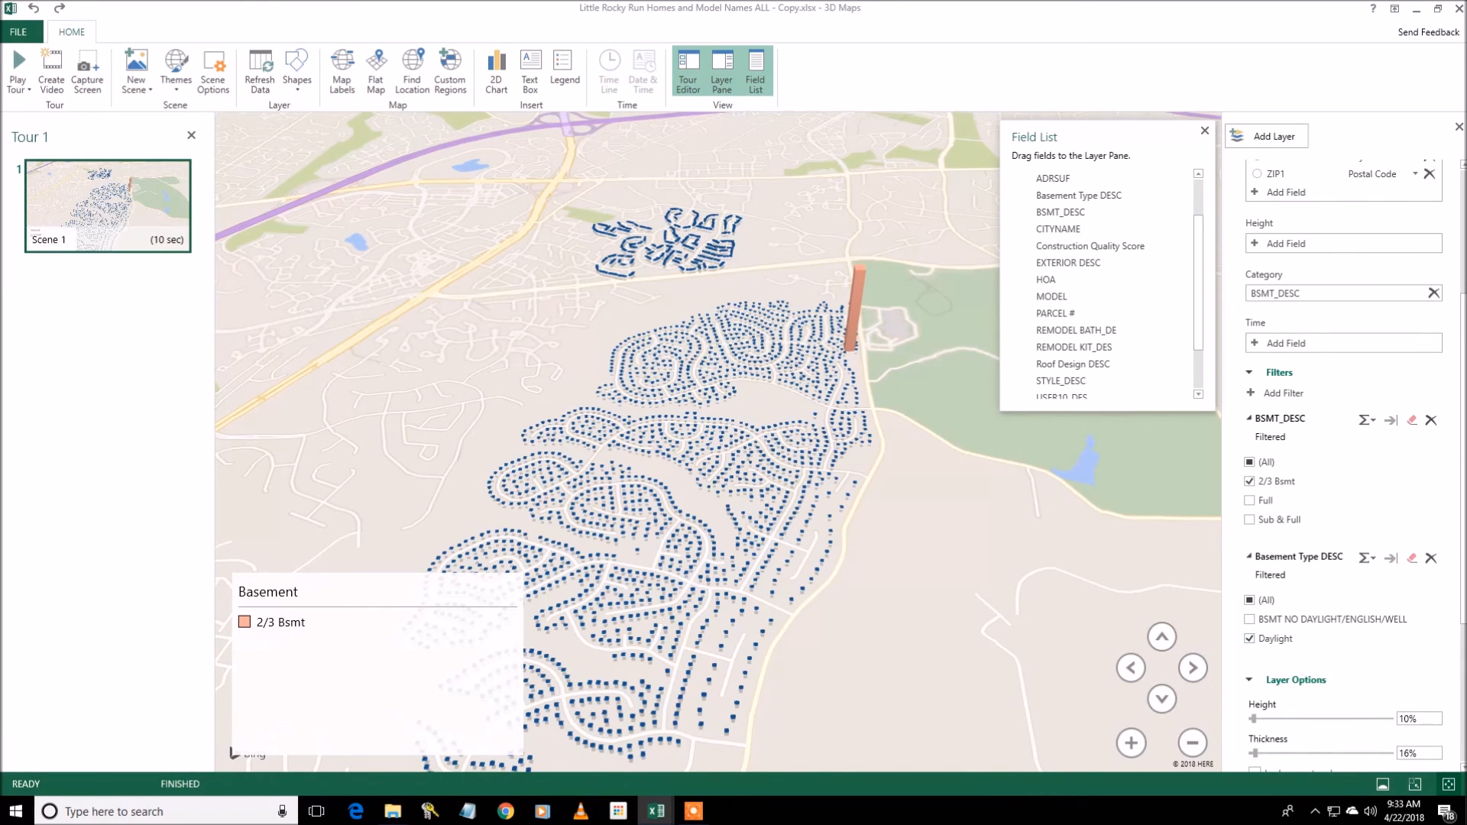
Clear both basement filters and select only Full in the BSMT_DESC filter
click(1249, 463)
click(1249, 599)
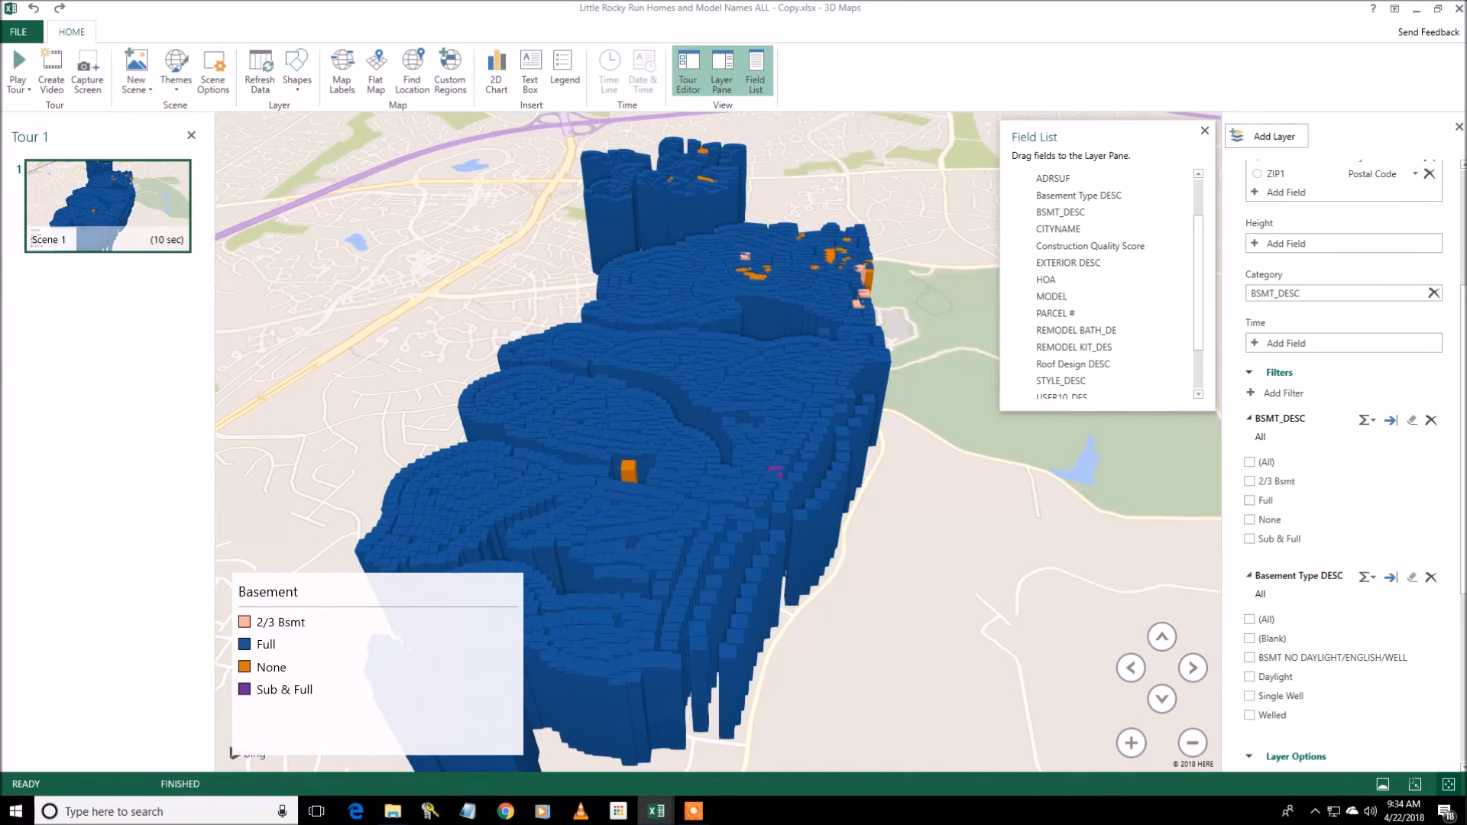
click(1249, 501)
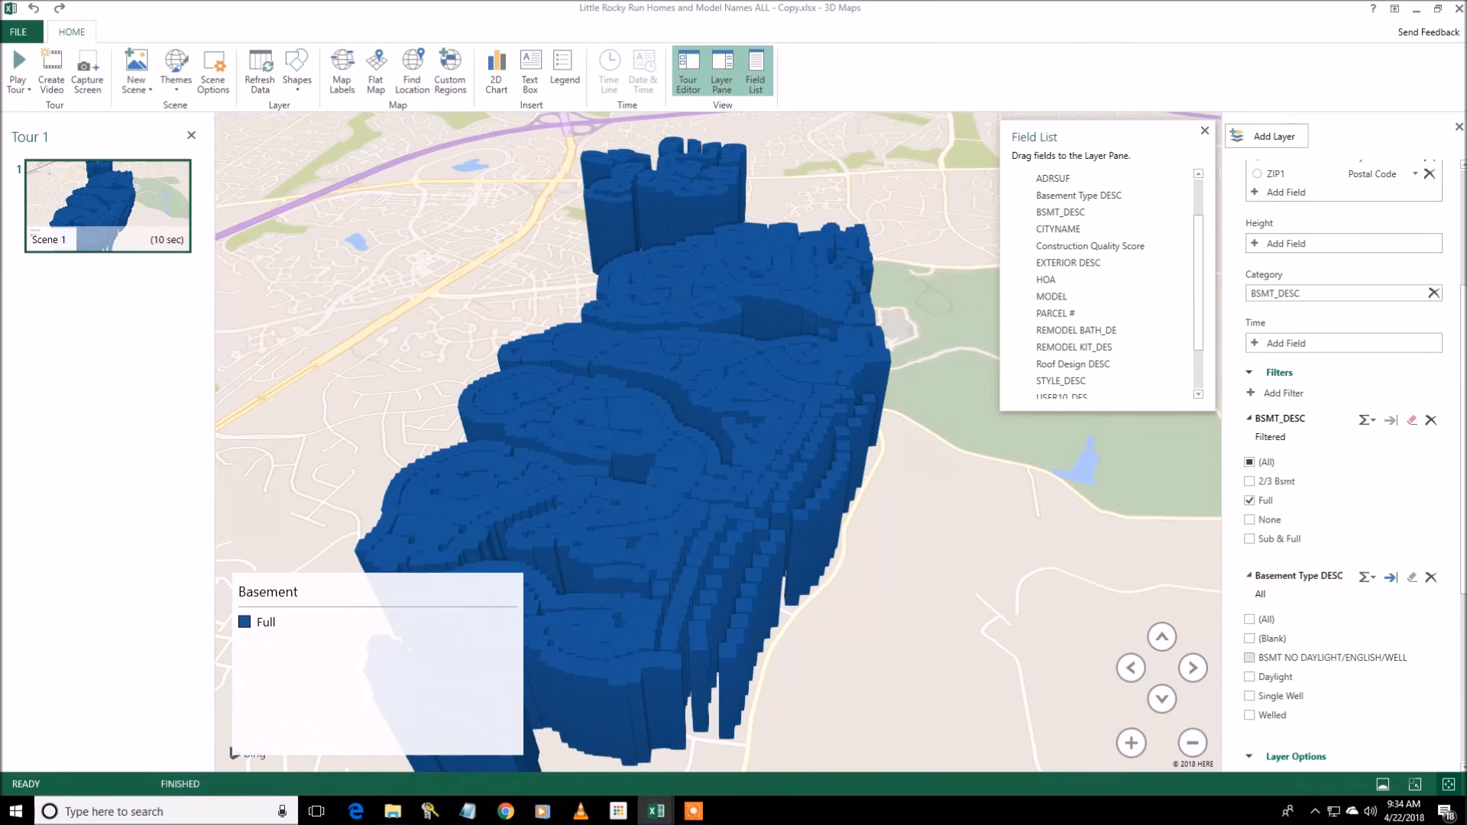
Filter the full basements by type Daylight, switch to Single Well, and finish with only Welled selected
click(1249, 676)
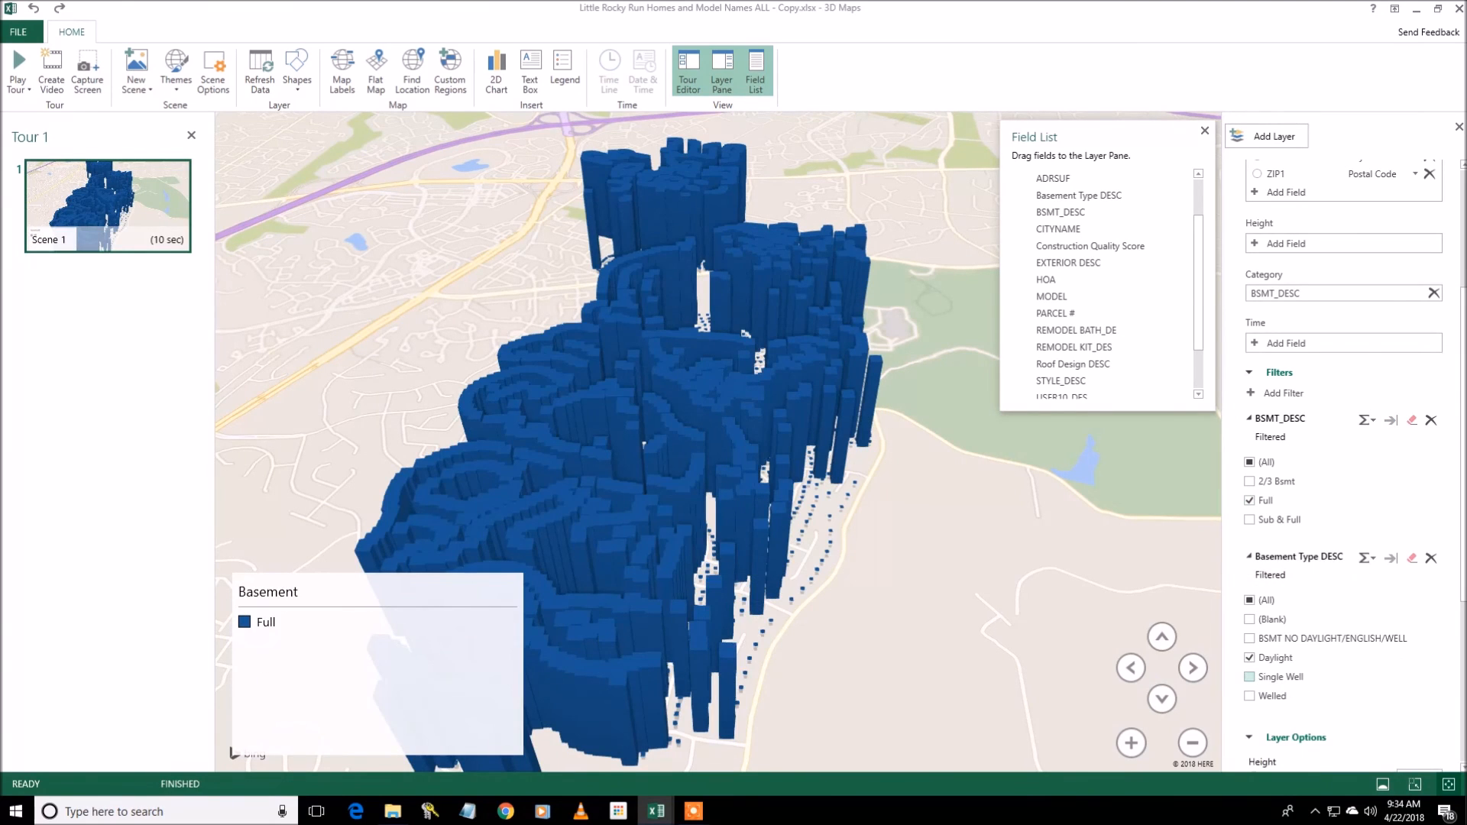
click(1249, 657)
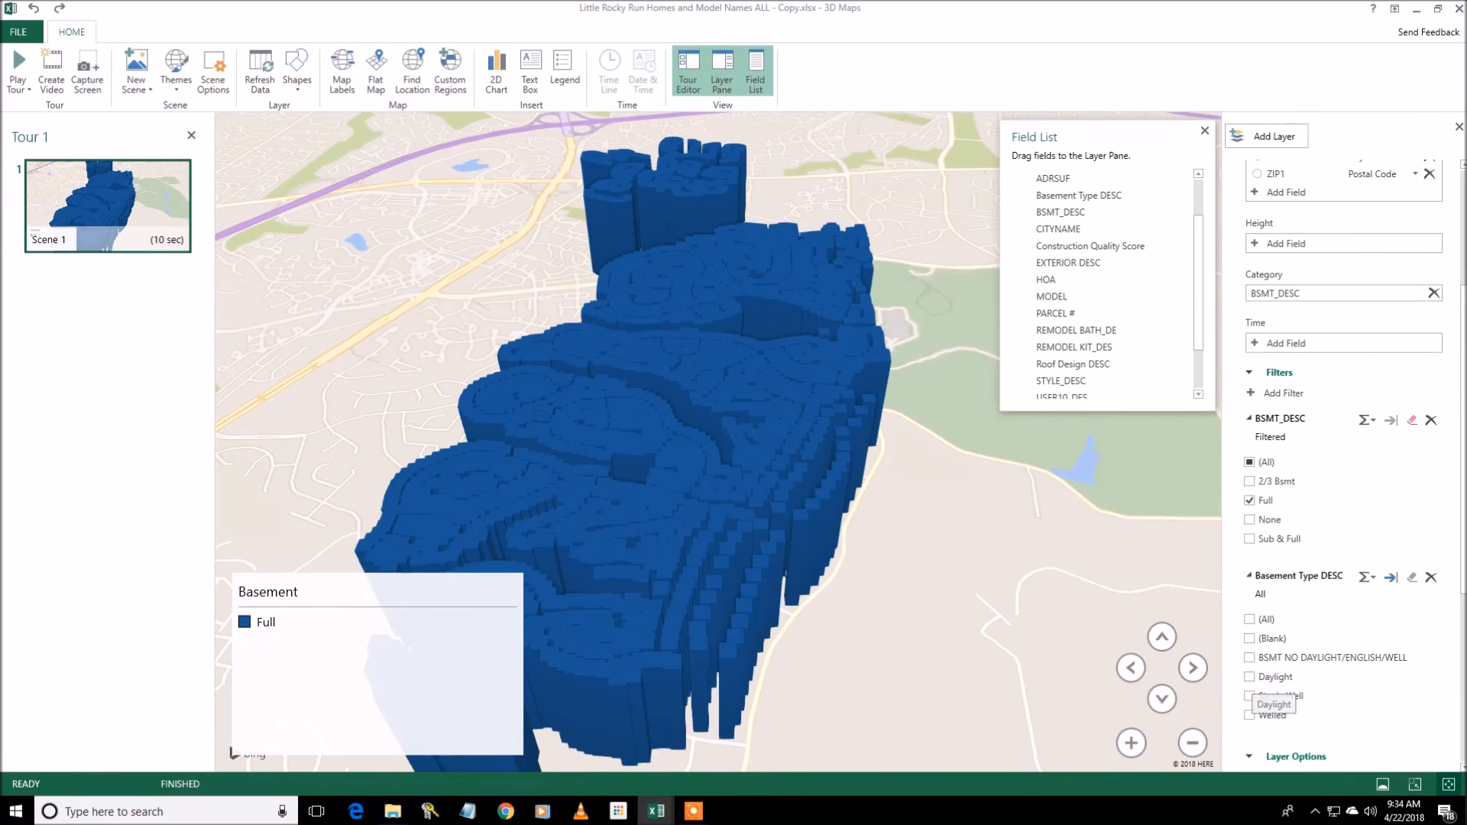
click(1249, 696)
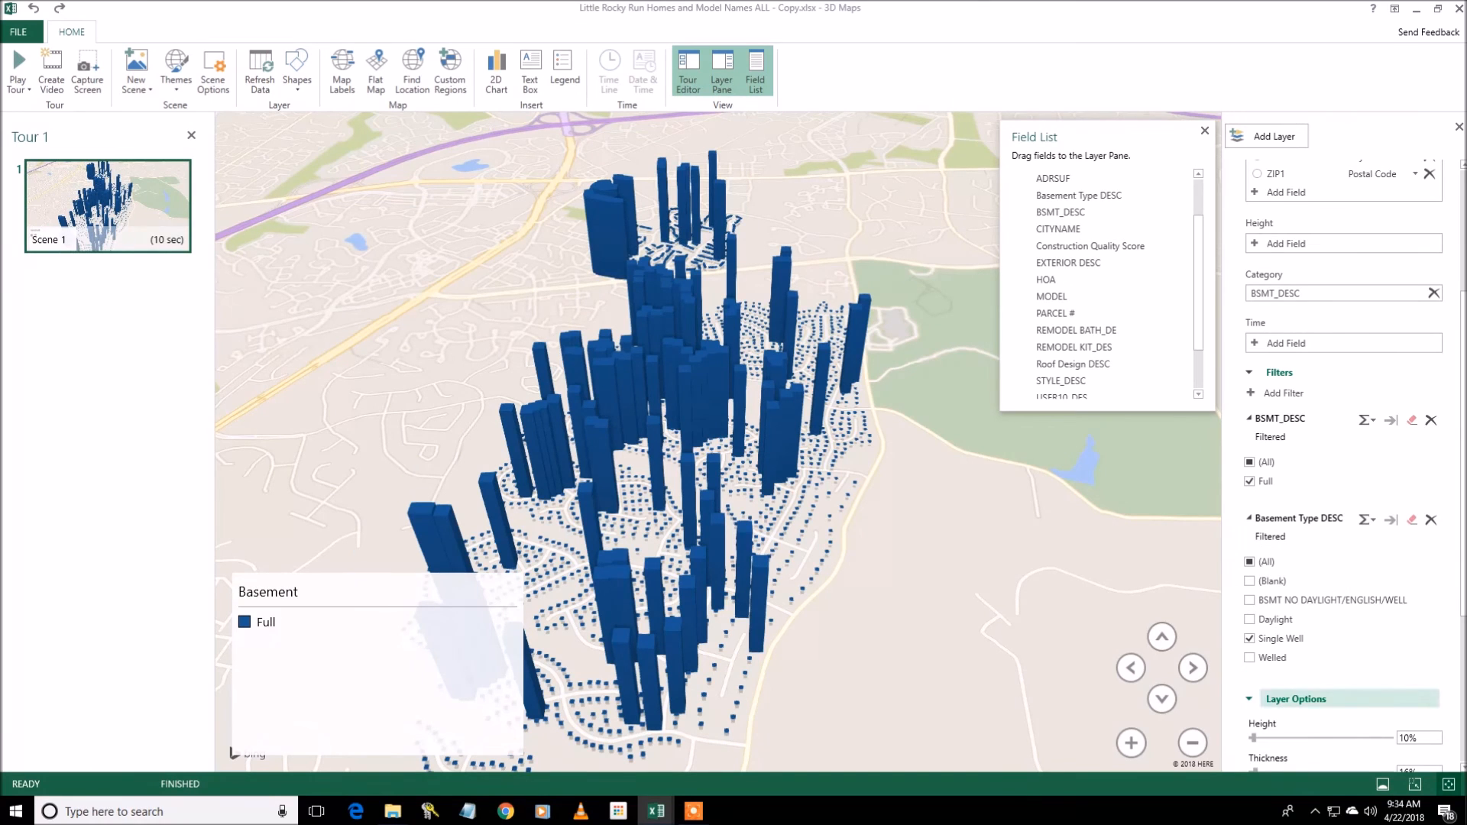
click(1249, 639)
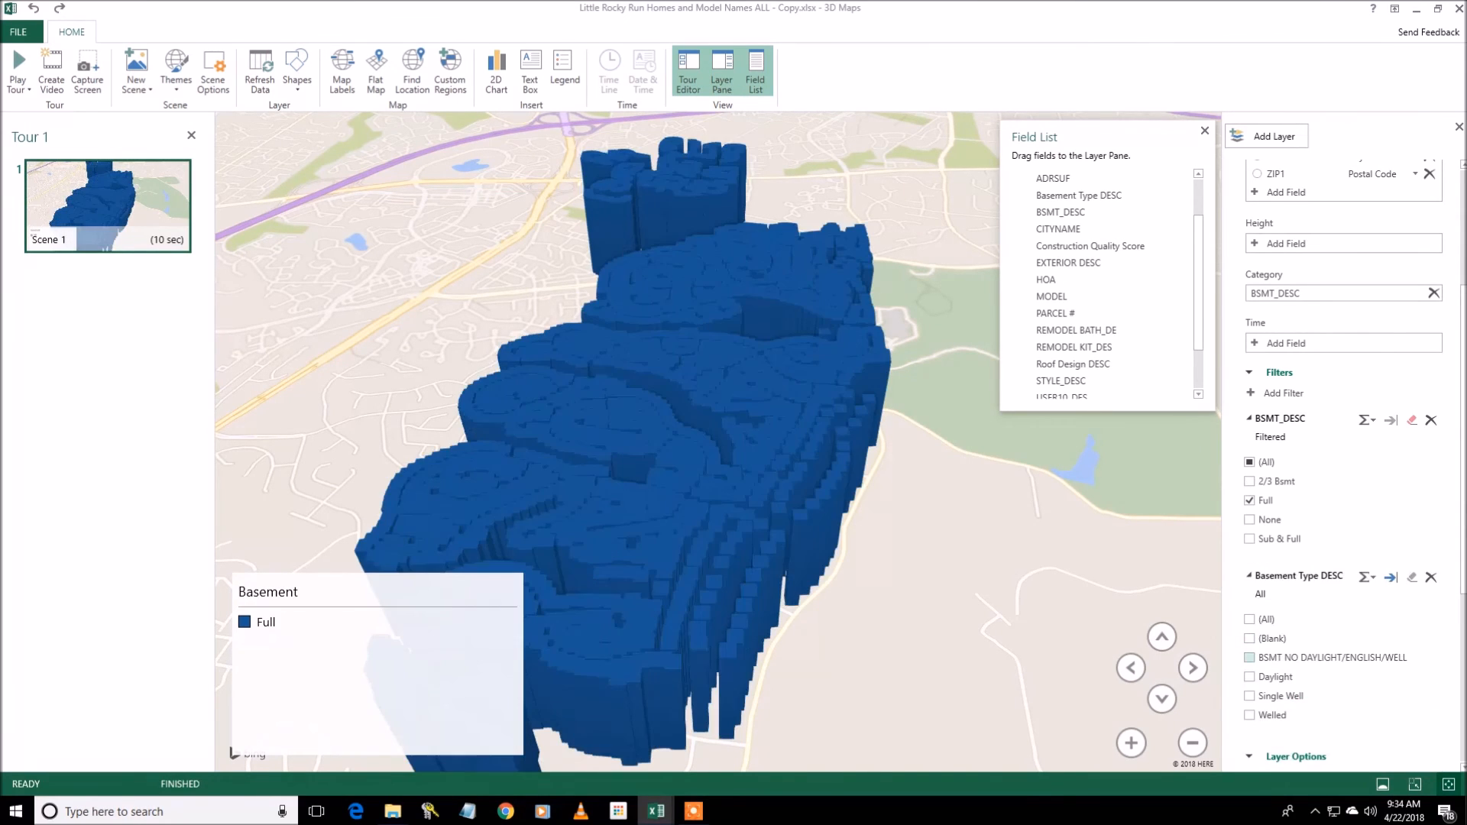
click(1249, 715)
drag(970, 626, 1038, 583)
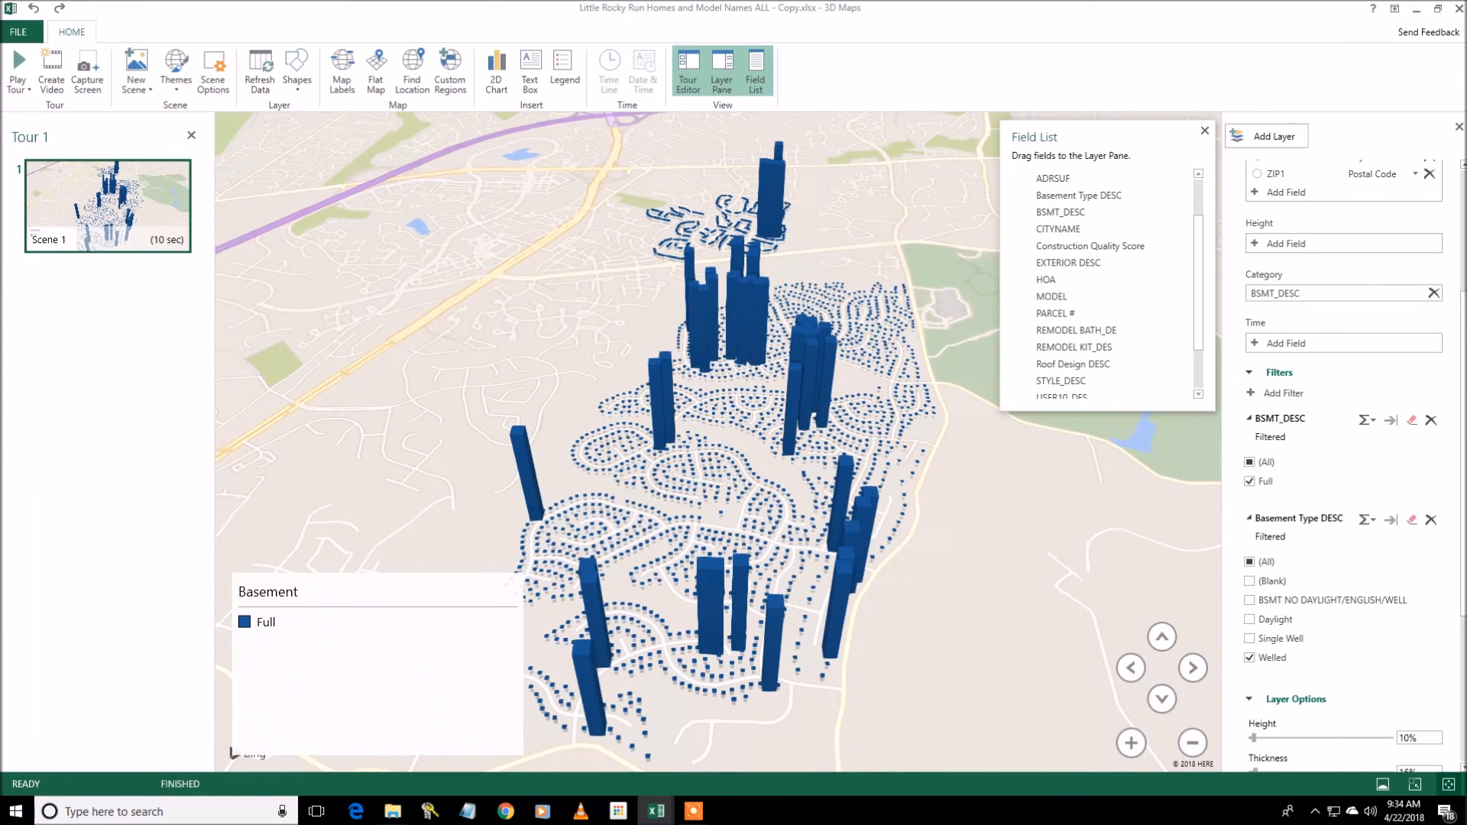
Switch to the Excel workbook to look over the LRR_model_All sheet's home data and return to 3D Maps
key(alt+Tab)
key(alt+Tab)
key(alt+Tab)
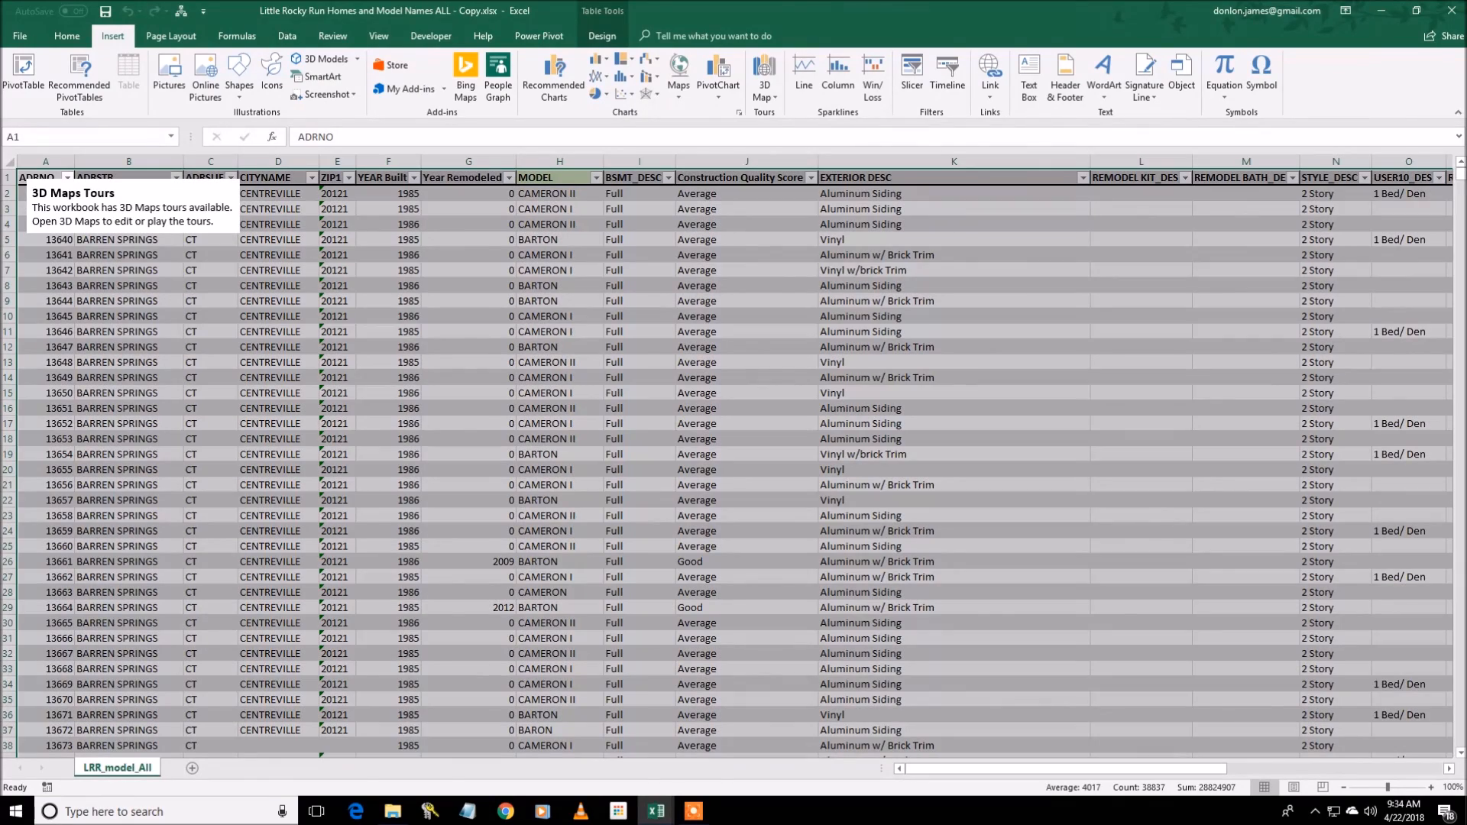
mouse_move(1460, 174)
mouse_down()
mouse_move(1460, 406)
mouse_move(1461, 173)
mouse_up()
click(954, 301)
click(469, 286)
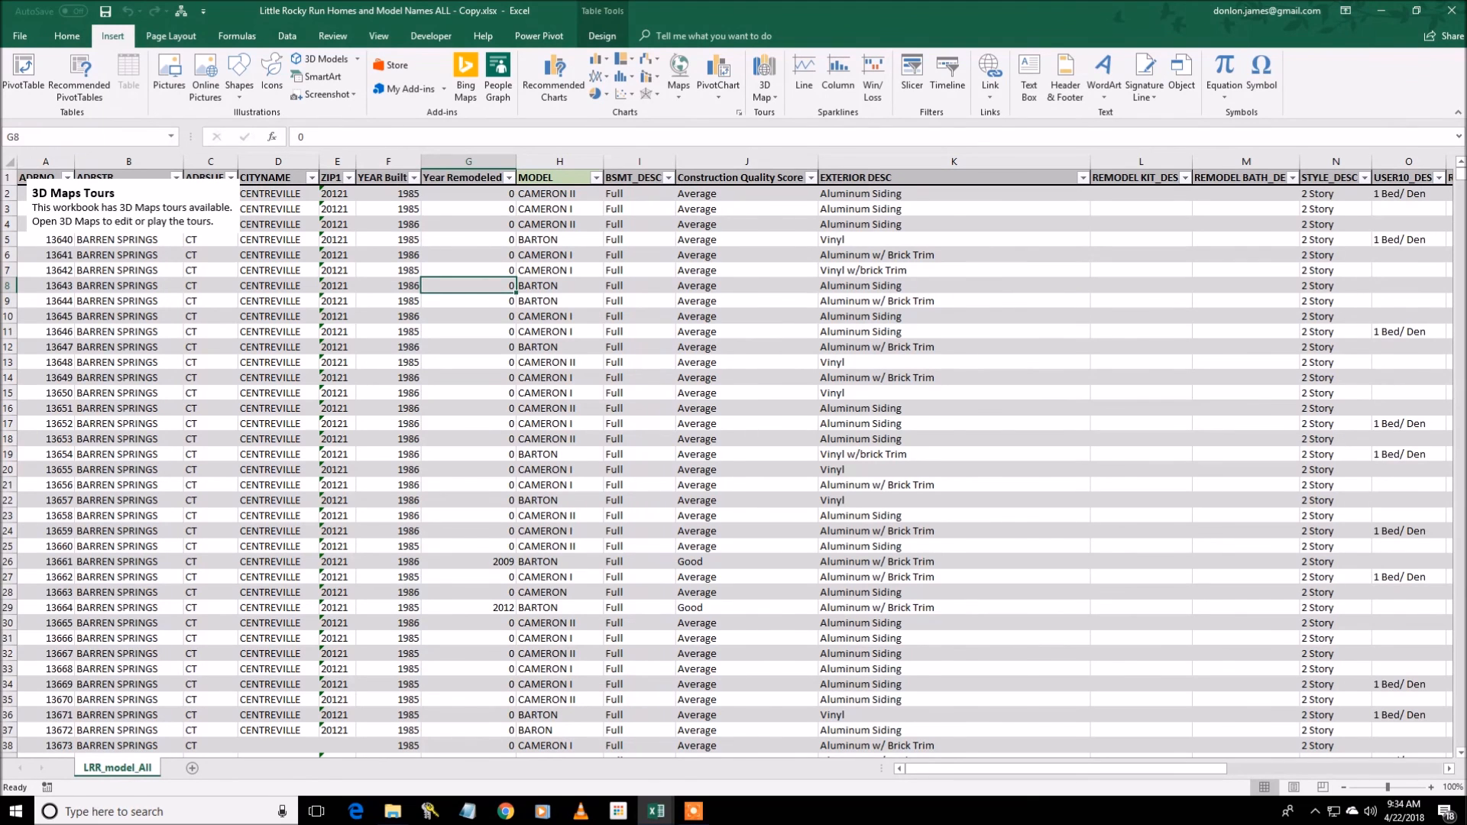
key(alt+Tab)
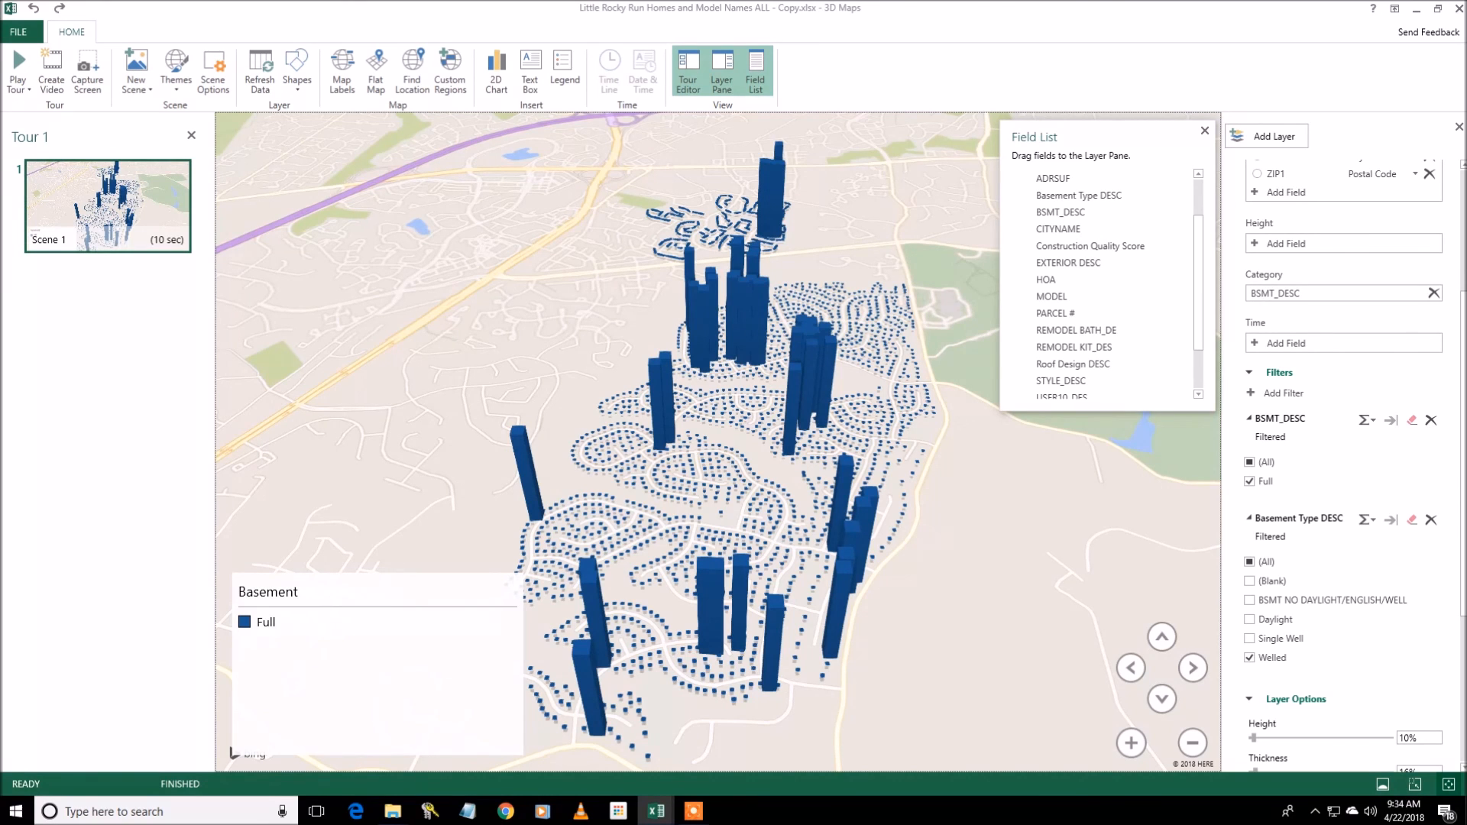
Hide the Basement layer and show the Styles layer on the map
scroll(1417, 255, up, 3)
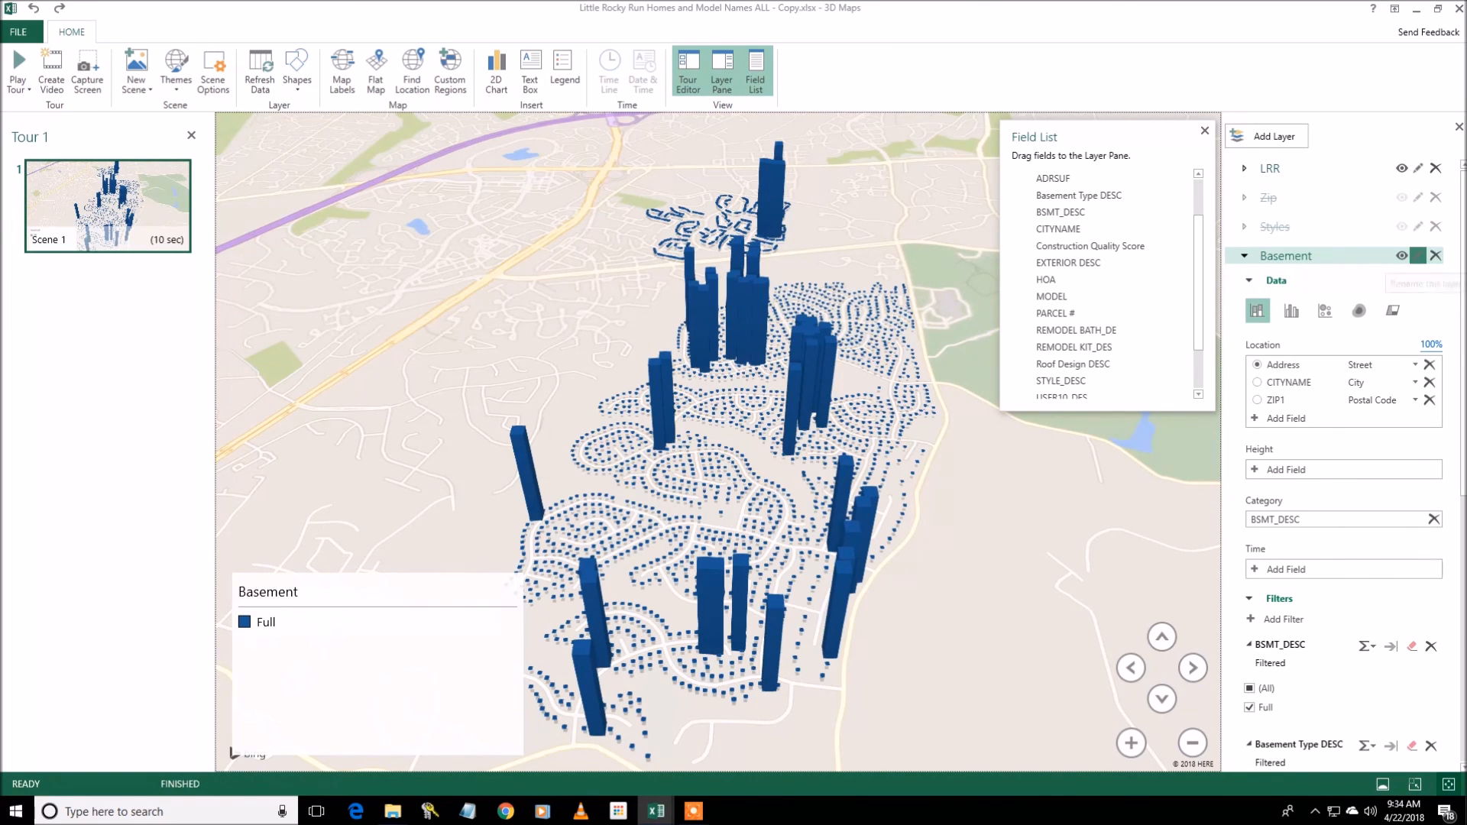
click(1401, 255)
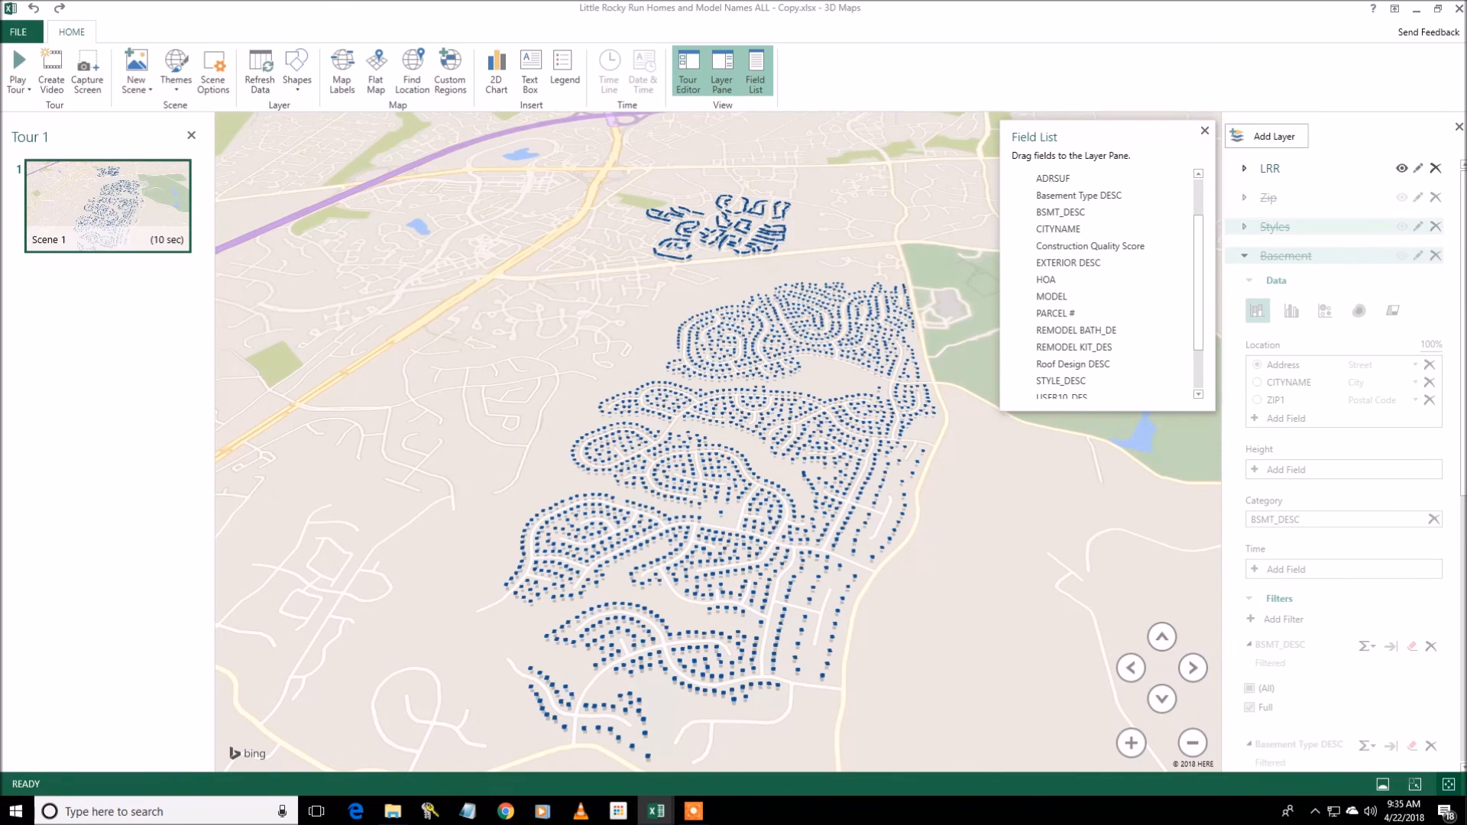
click(1401, 227)
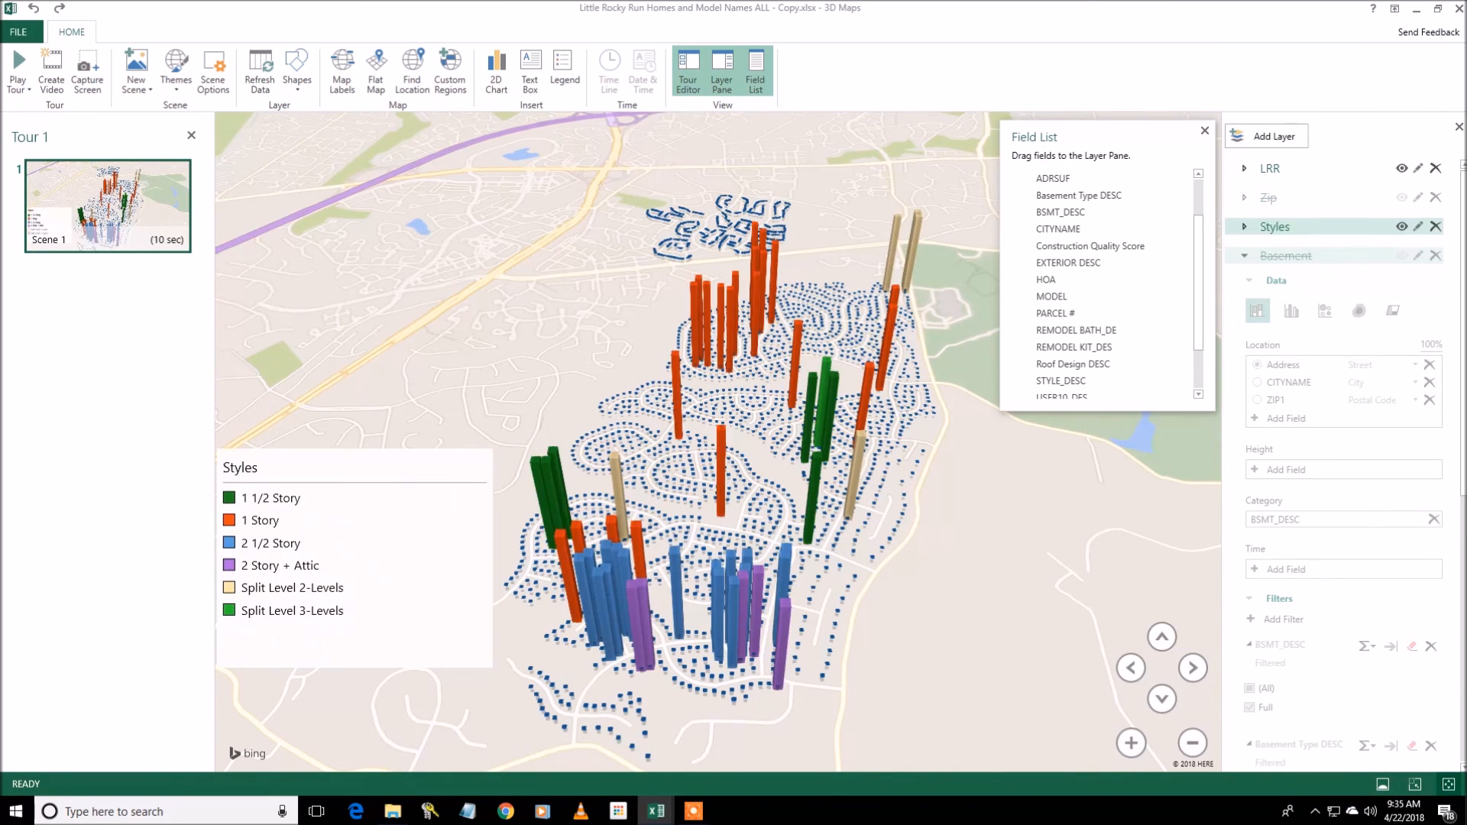